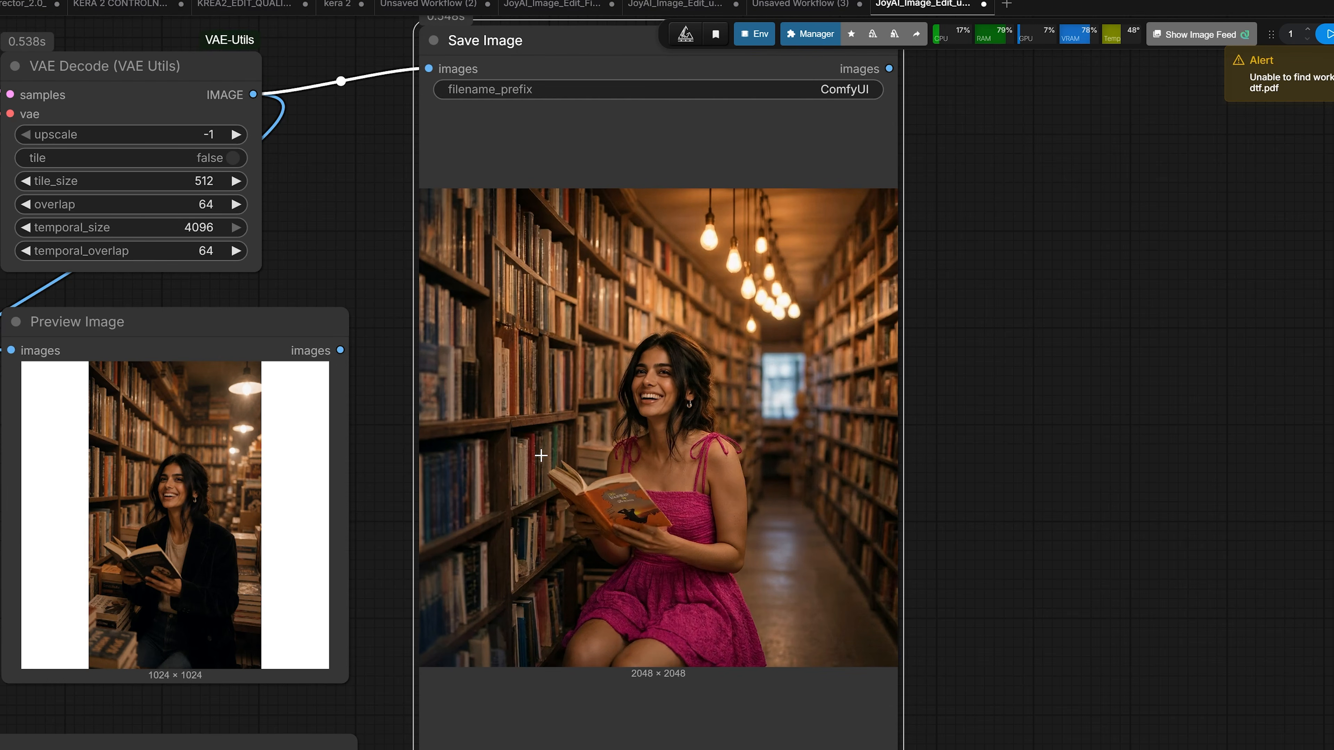
pyautogui.moveTo(373, 379); pyautogui.dragTo(541, 379)
pyautogui.click(404, 336)
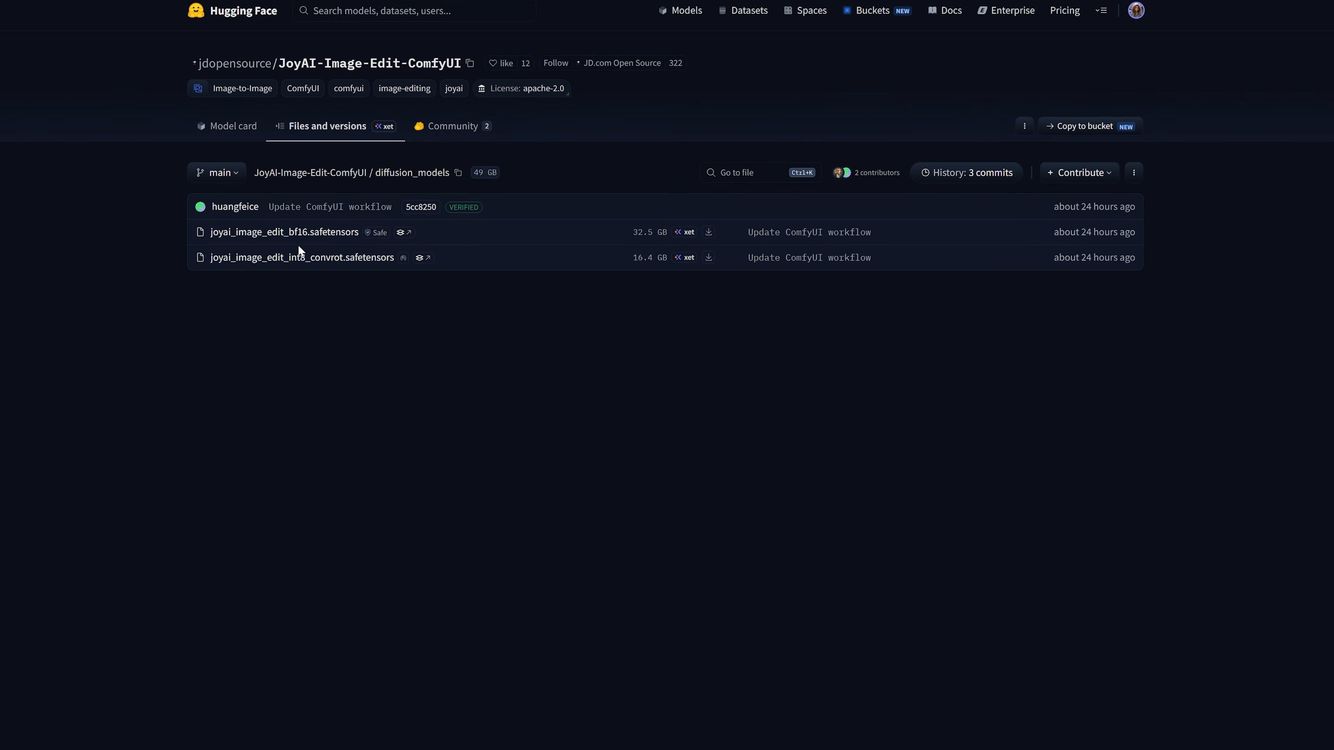
# Review the JoyAI Image Edit and Edit Plus diffusion model files and the wan_2.1_vae.safetensors file on Hugging Face.
pyautogui.moveTo(175, 232); pyautogui.dragTo(320, 232)
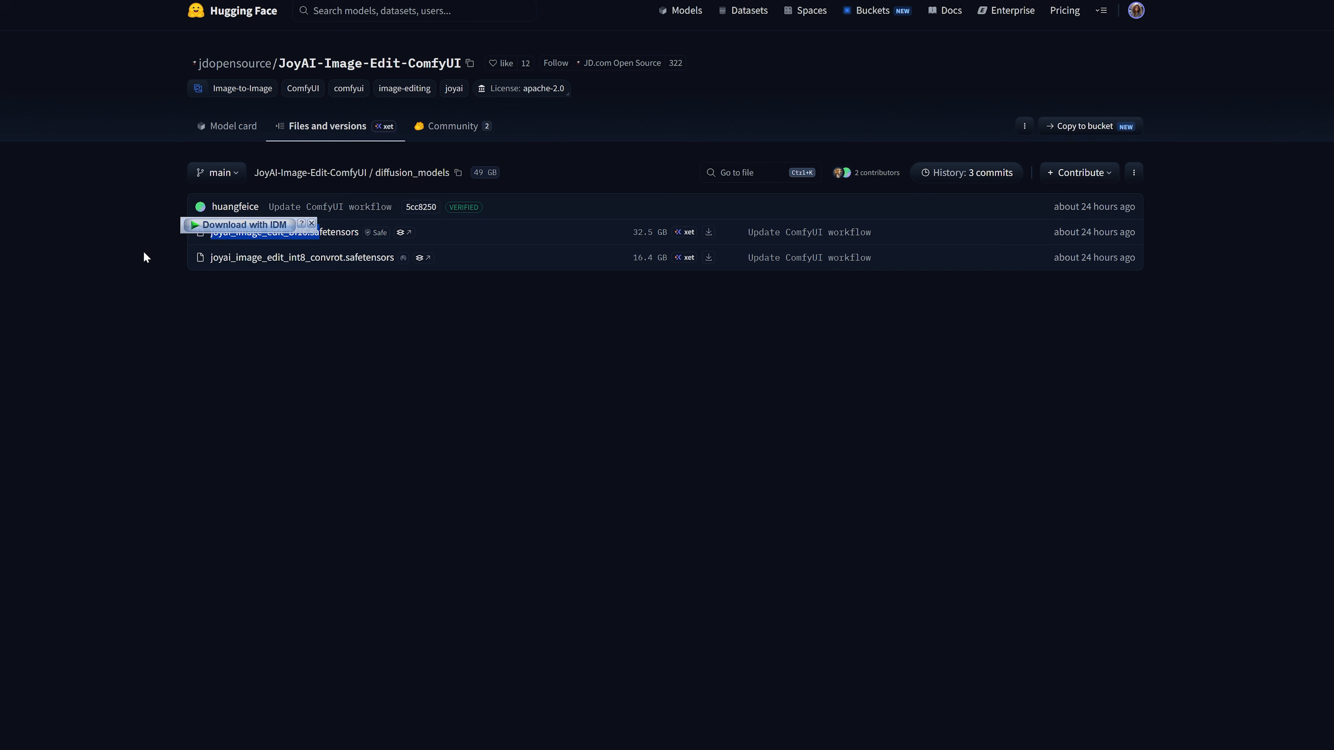
pyautogui.click(144, 253)
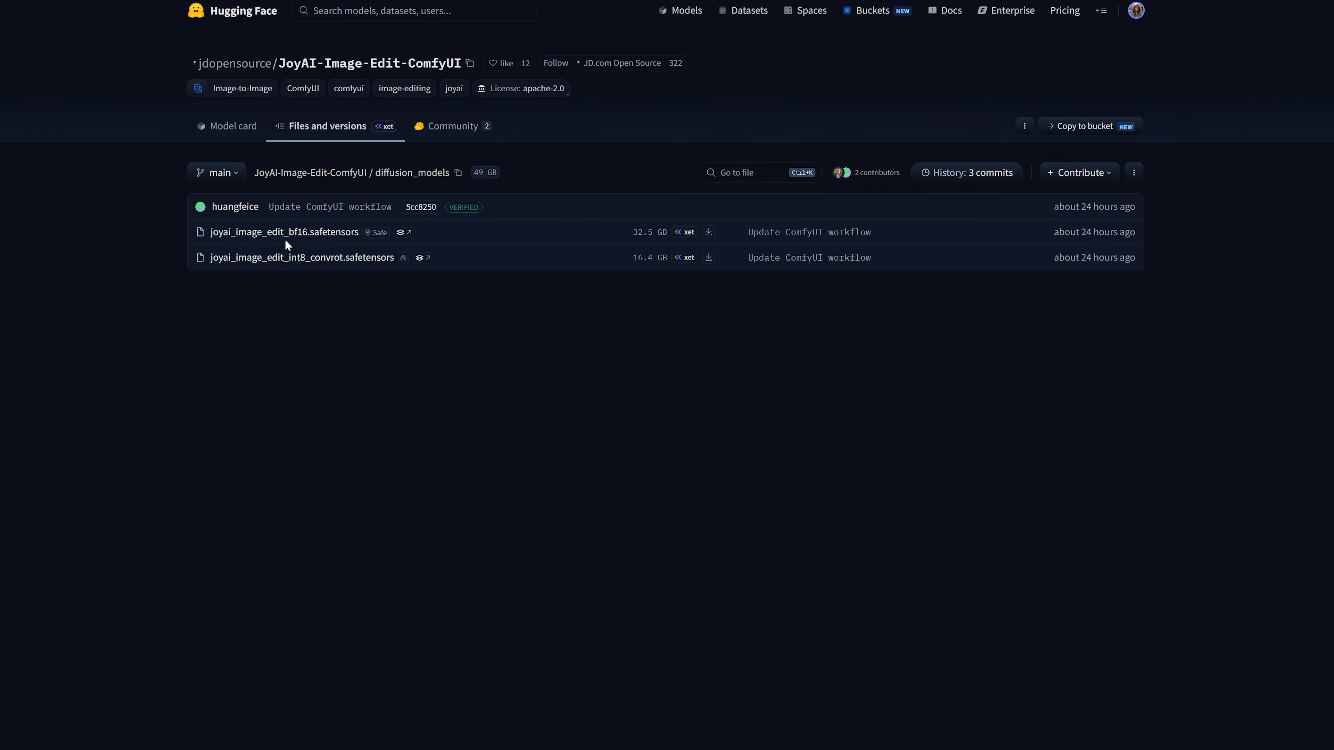
pyautogui.hotkey('ctrl', 'Tab')
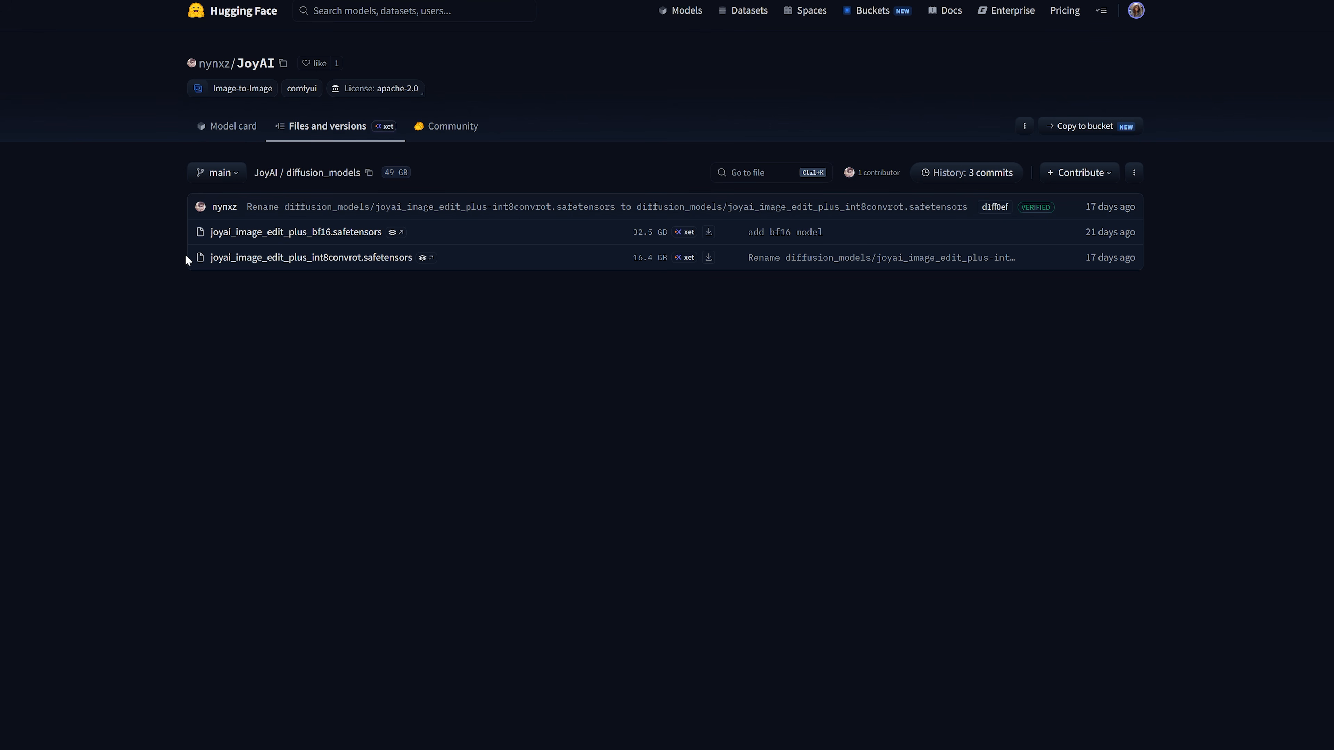
pyautogui.moveTo(186, 258); pyautogui.dragTo(409, 258)
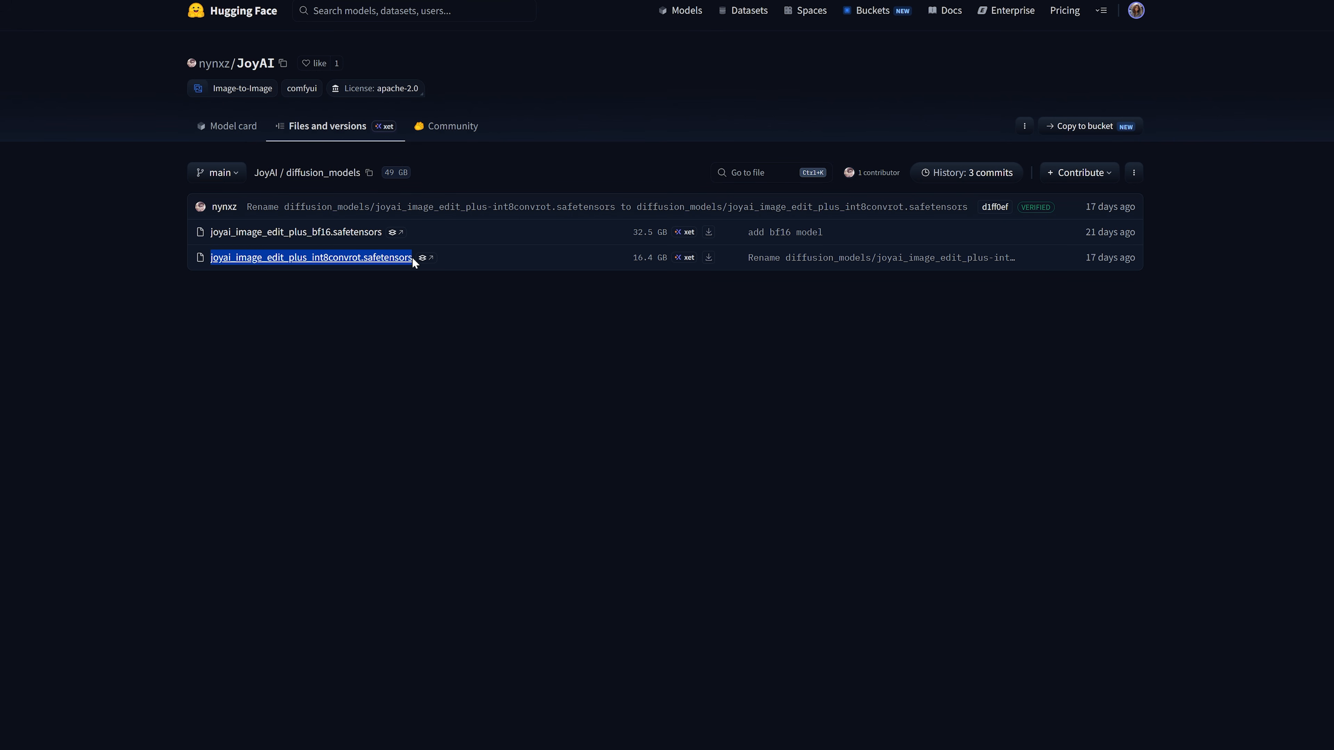
pyautogui.click(185, 268)
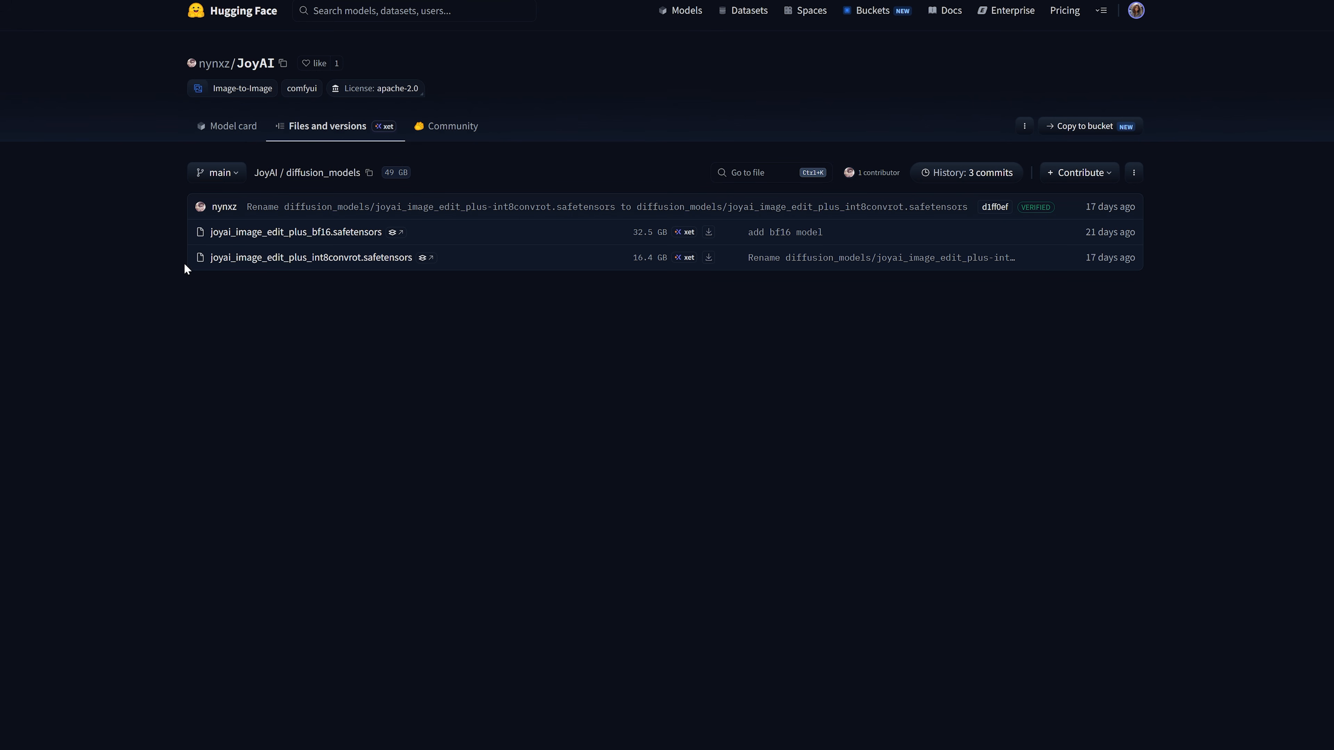
pyautogui.moveTo(180, 257); pyautogui.dragTo(414, 266)
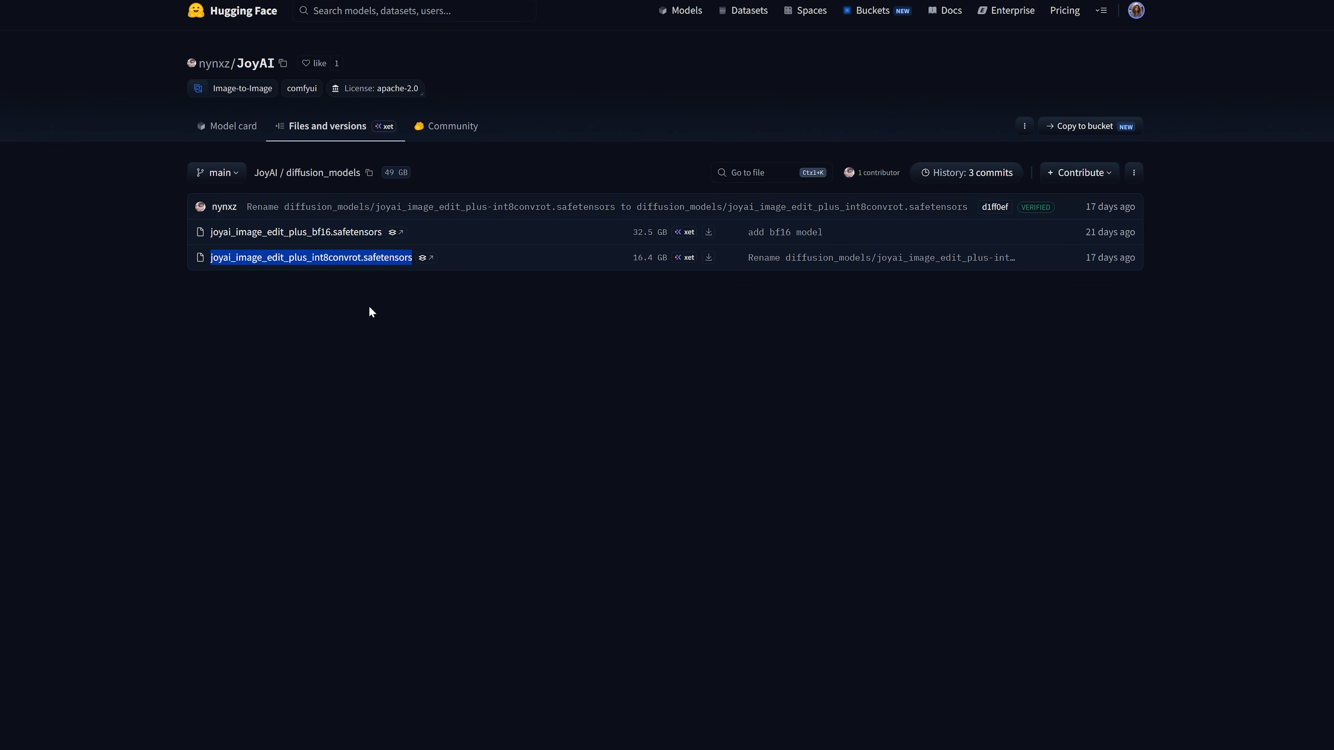
pyautogui.click(183, 281)
pyautogui.moveTo(185, 256); pyautogui.dragTo(417, 263)
pyautogui.click(175, 264)
pyautogui.moveTo(185, 260); pyautogui.dragTo(415, 261)
pyautogui.click(197, 275)
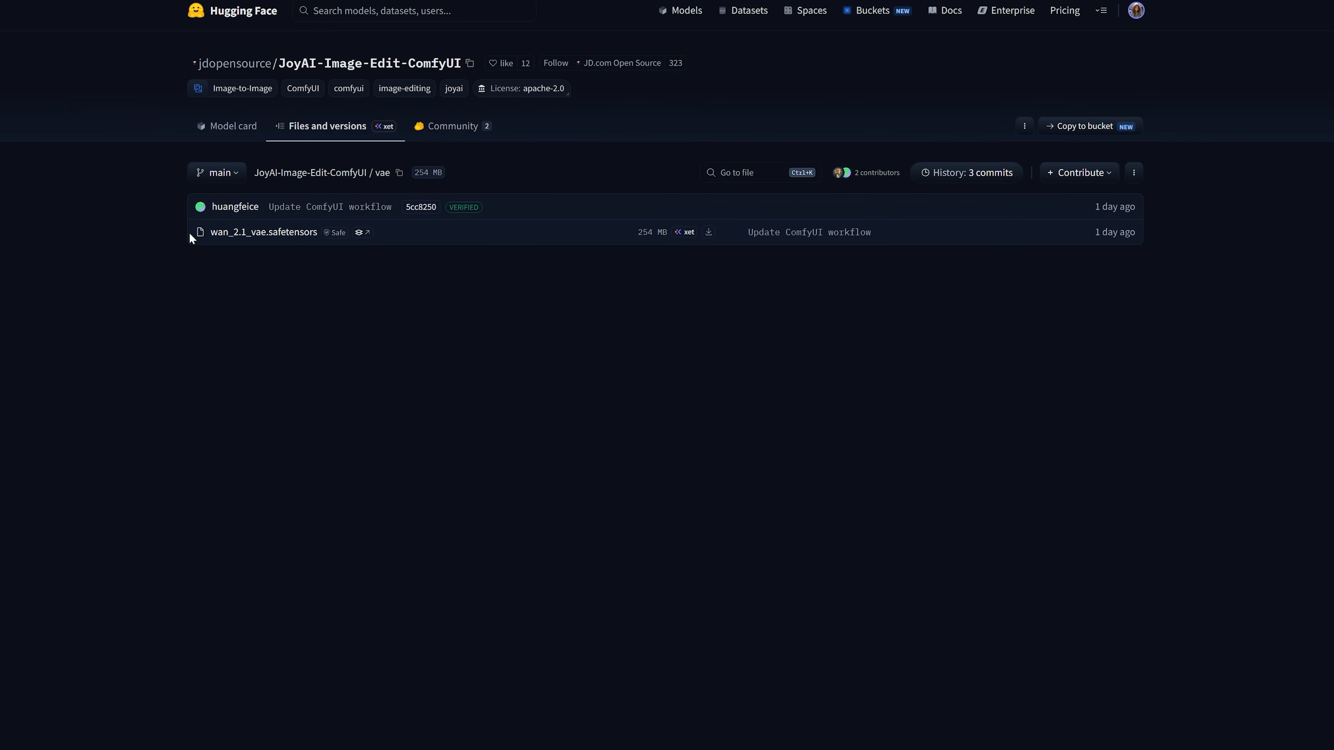
pyautogui.moveTo(189, 233); pyautogui.dragTo(319, 231)
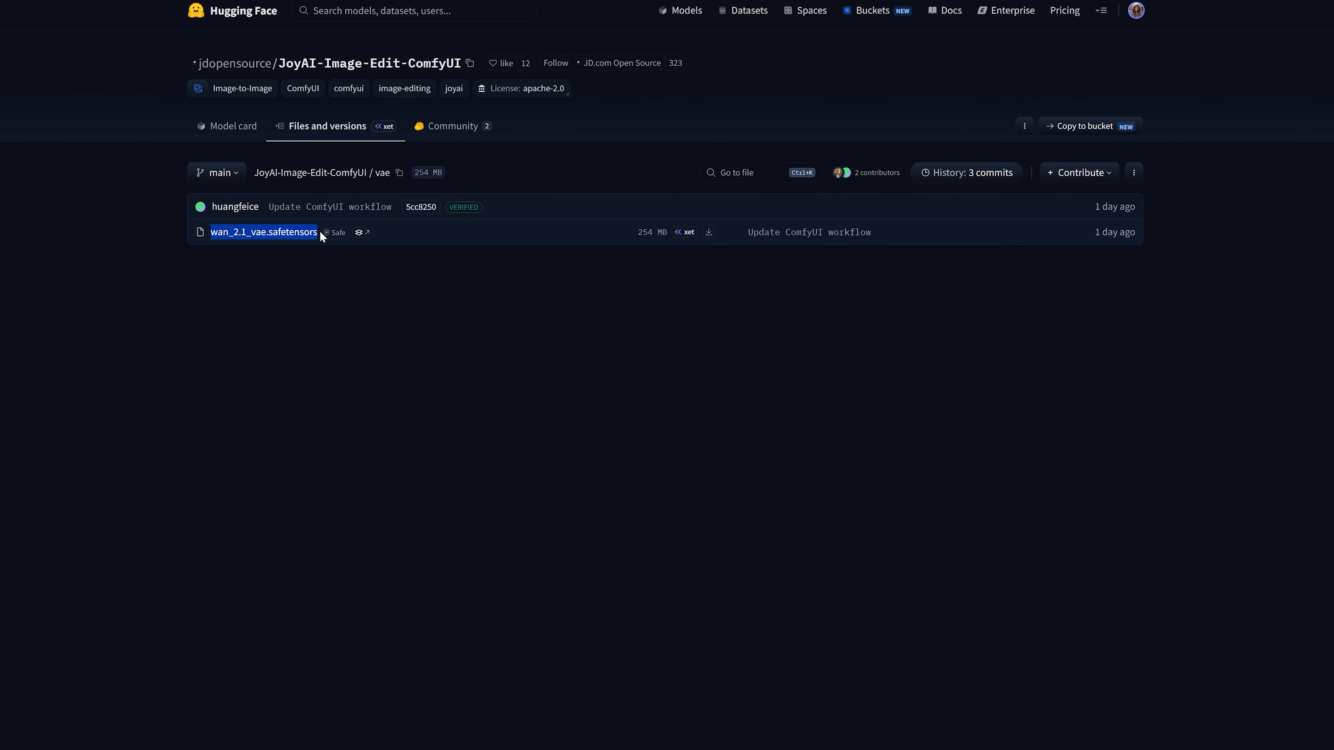
pyautogui.click(172, 242)
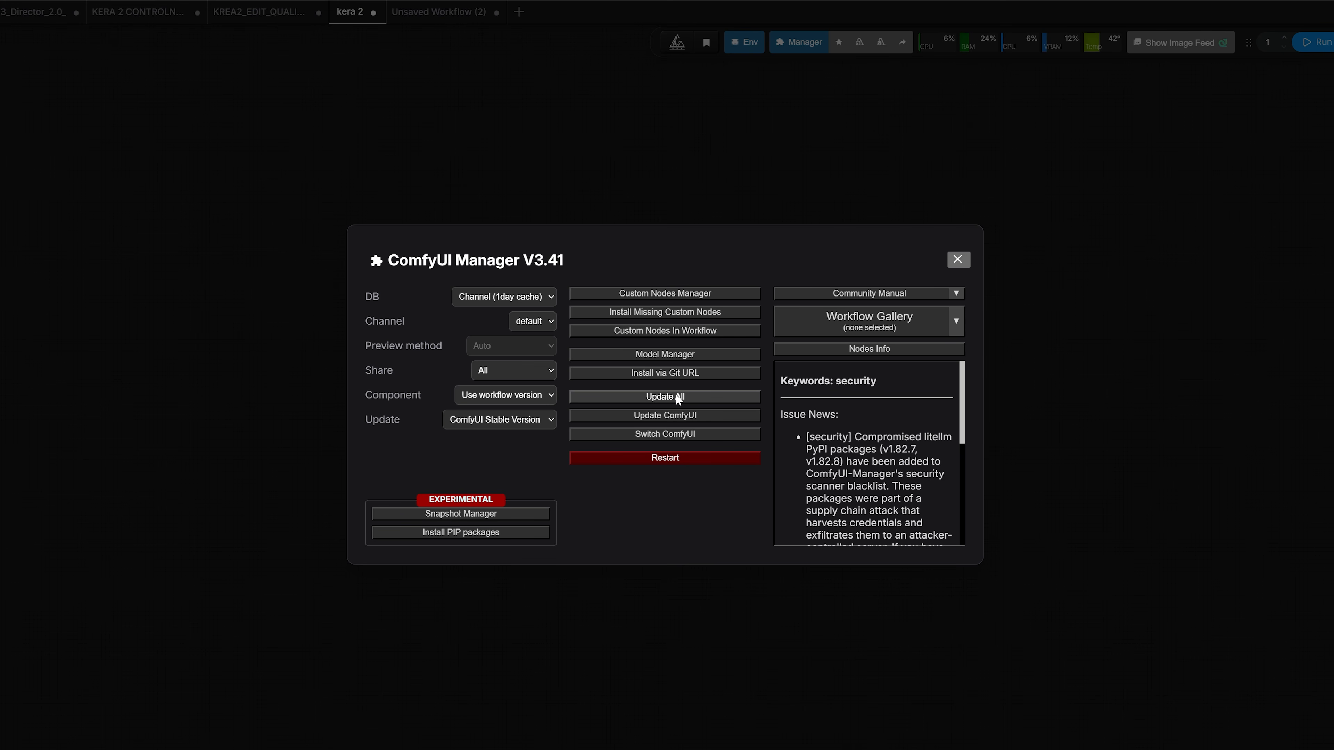
# Switch to ComfyUI and update it together with all custom nodes through ComfyUI Manager.
pyautogui.click(663, 398)
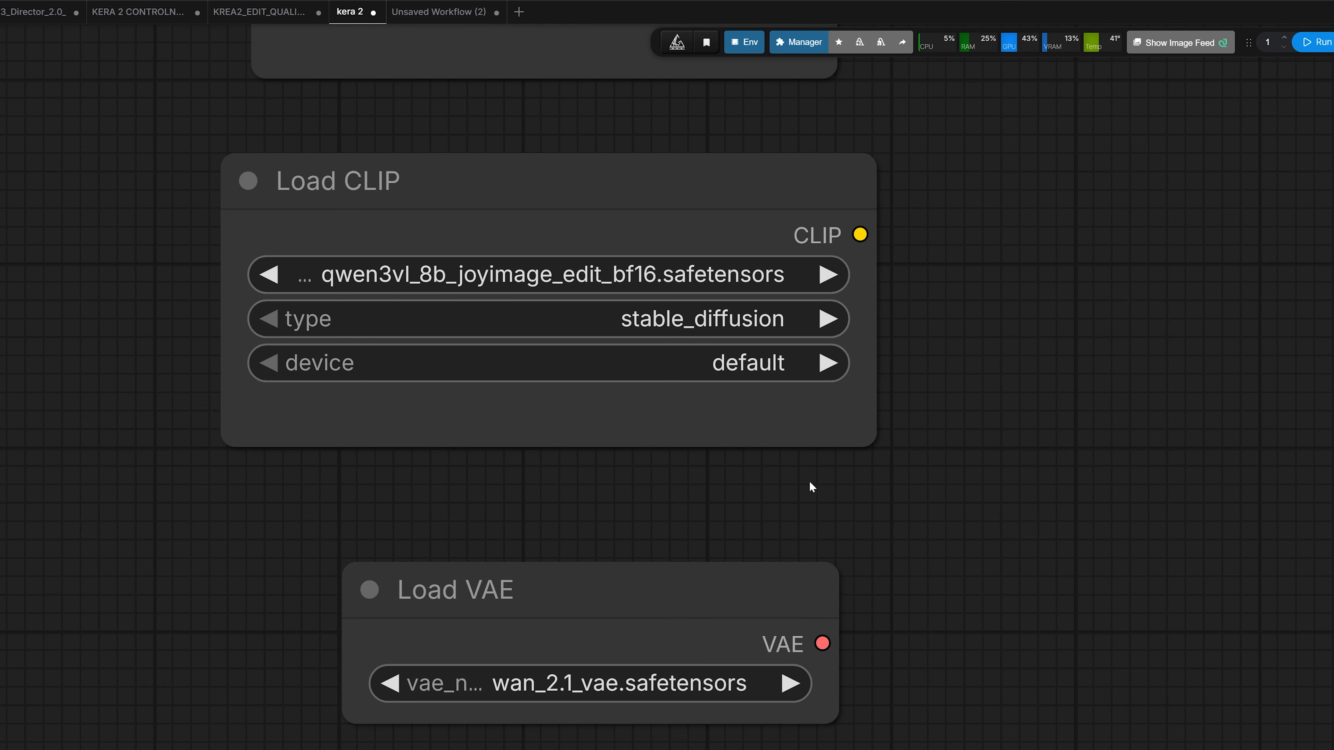
# Set the Load CLIP node's type to joyimage.
pyautogui.moveTo(809, 481); pyautogui.dragTo(863, 579)
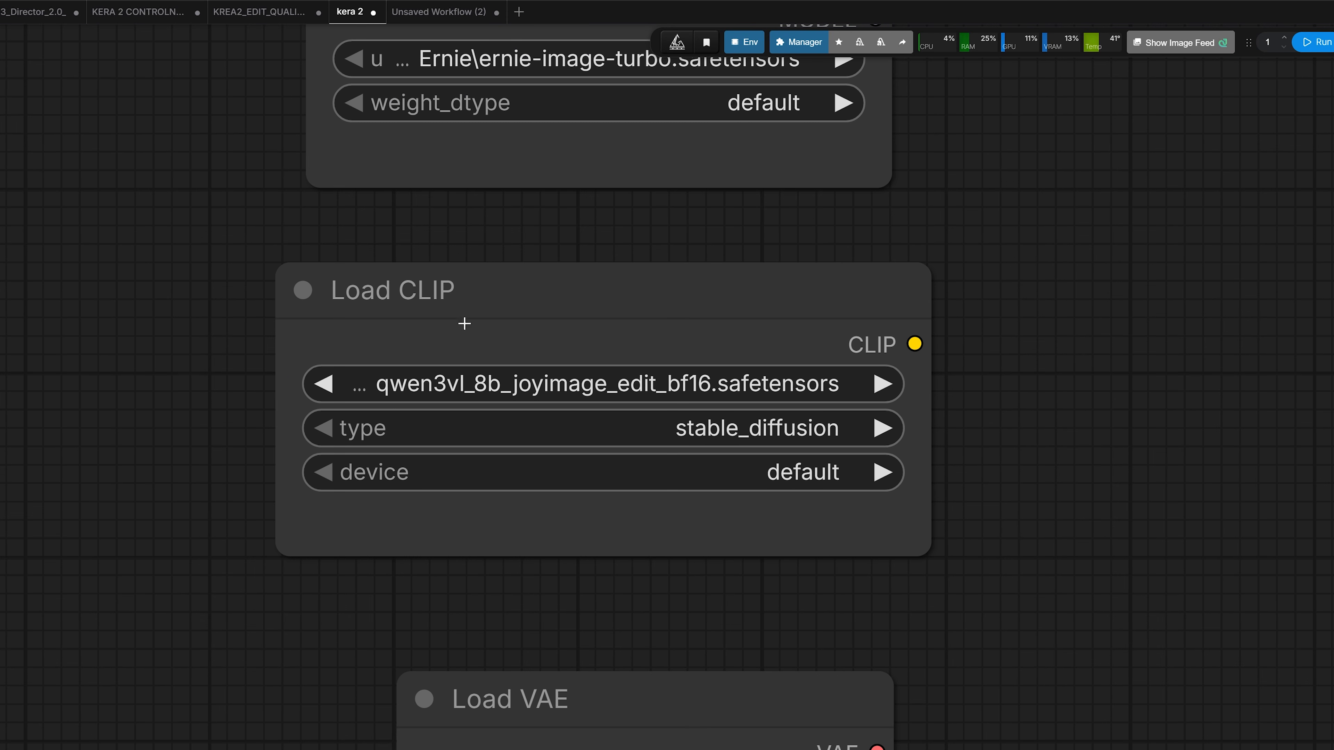
pyautogui.click(517, 300)
pyautogui.scroll(-1, 642, 469)
pyautogui.scroll(2, 643, 468)
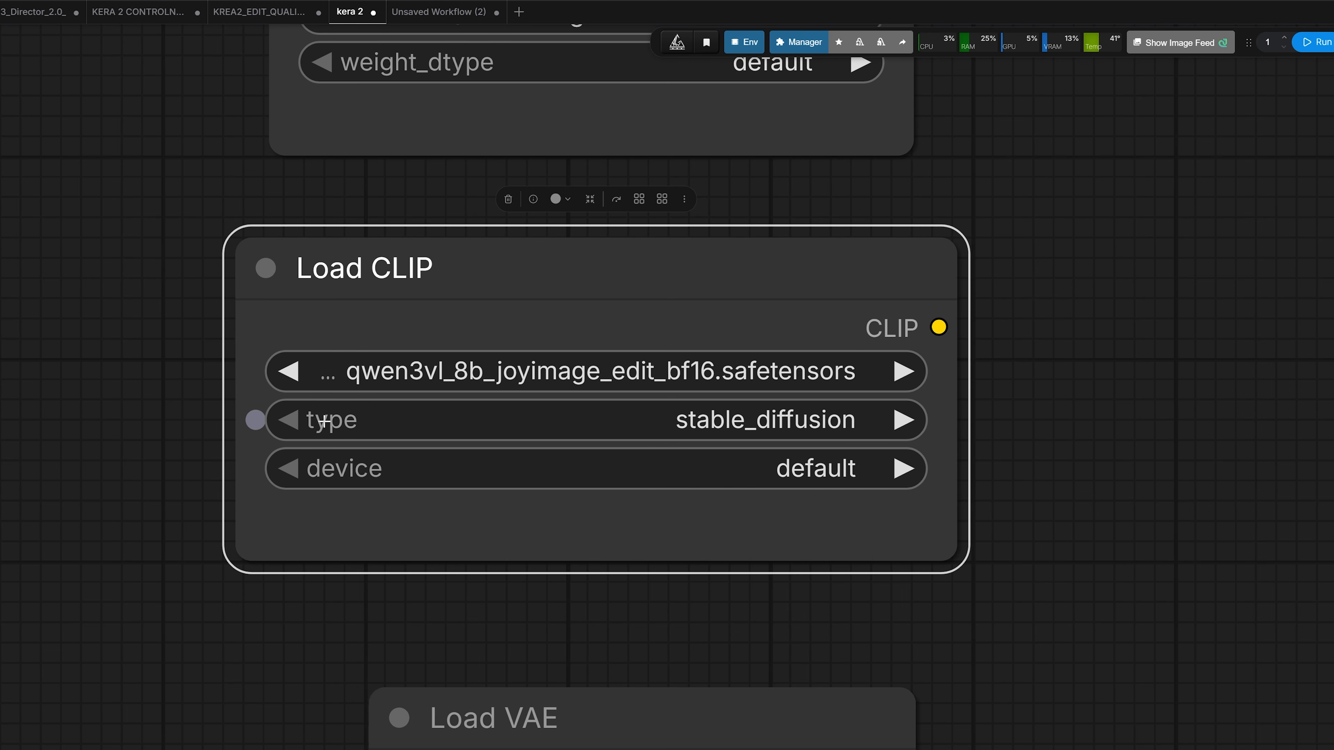
pyautogui.click(732, 421)
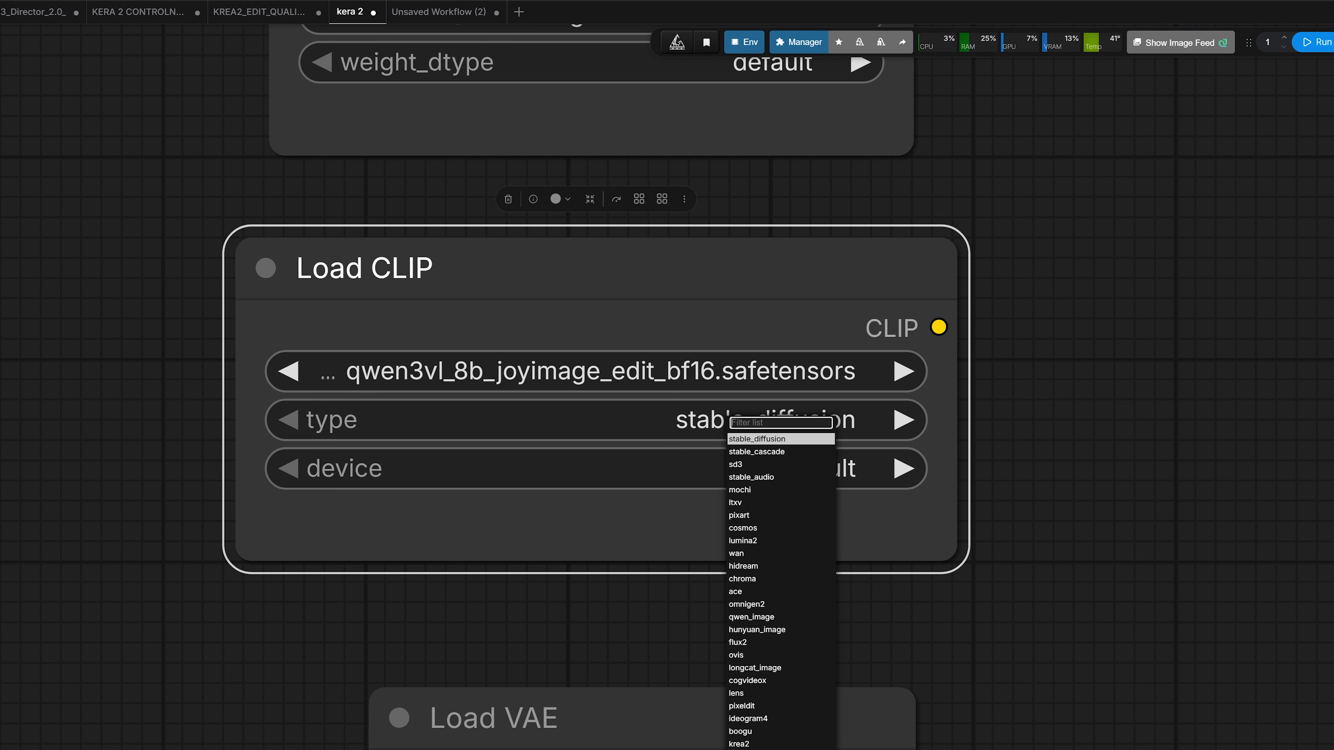
pyautogui.click(748, 749)
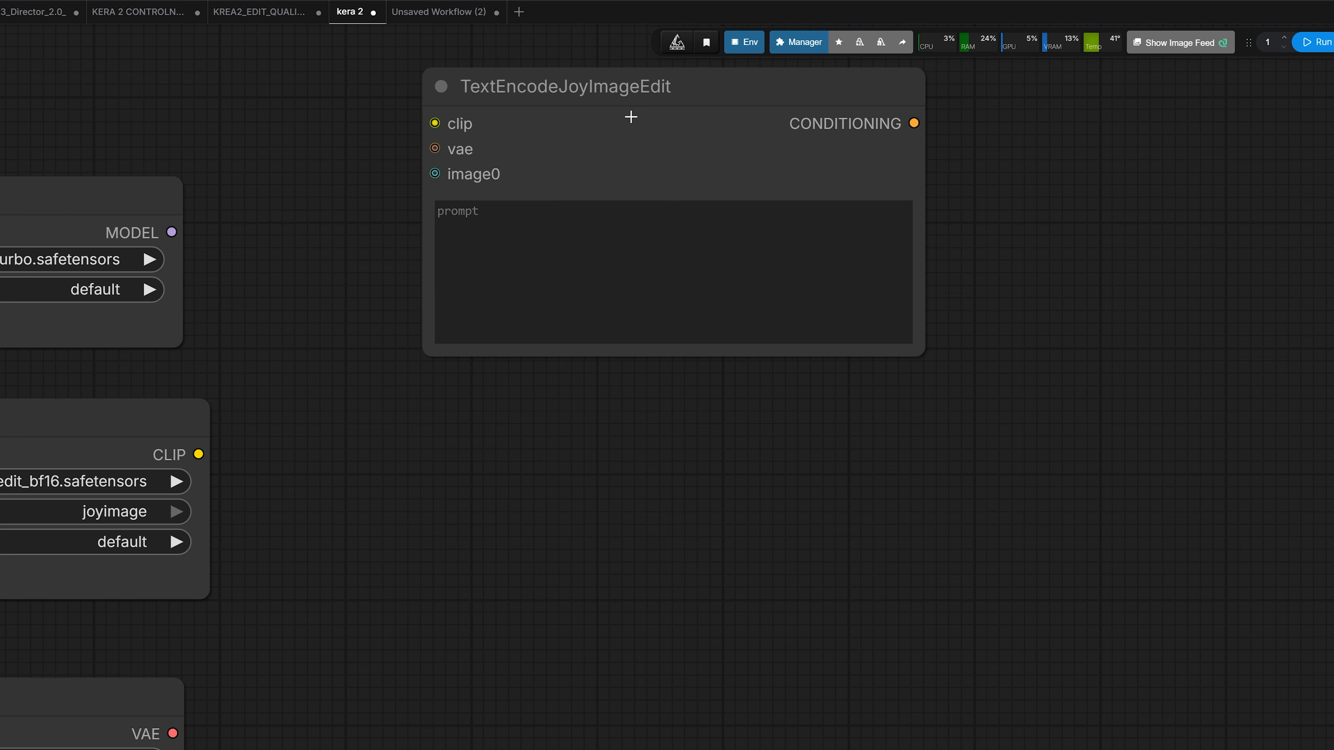
# Move the TextEncodeJoyImageEdit node down beside the loaders and connect Load CLIP's output to its clip input.
pyautogui.moveTo(624, 104); pyautogui.dragTo(630, 395)
pyautogui.scroll(-3, 404, 450)
pyautogui.moveTo(377, 441); pyautogui.dragTo(671, 418)
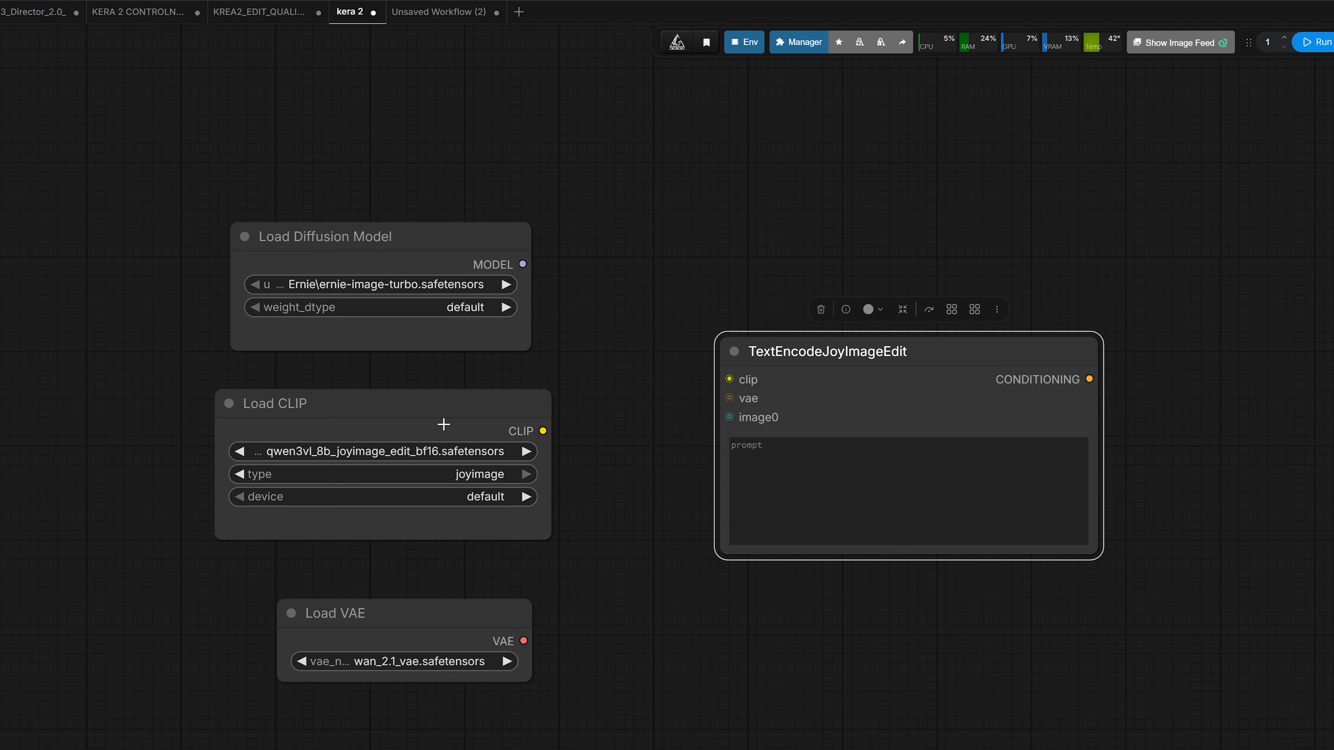
pyautogui.moveTo(444, 425); pyautogui.dragTo(423, 425)
pyautogui.moveTo(523, 431); pyautogui.dragTo(728, 380)
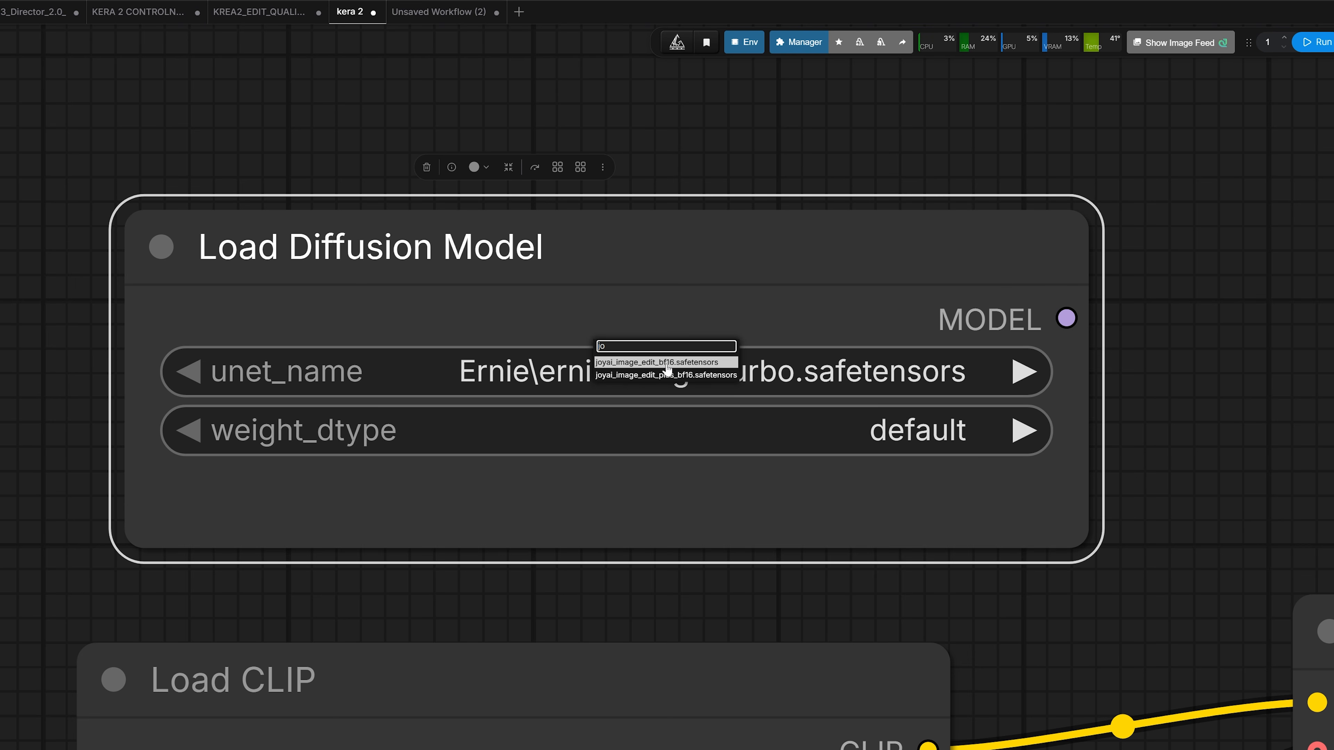
# Choose joyai_image_edit_bf16.safetensors as the model in the Load Diffusion Model node.
pyautogui.click(635, 362)
pyautogui.moveTo(644, 270); pyautogui.dragTo(603, 300)
pyautogui.scroll(-1, 626, 395)
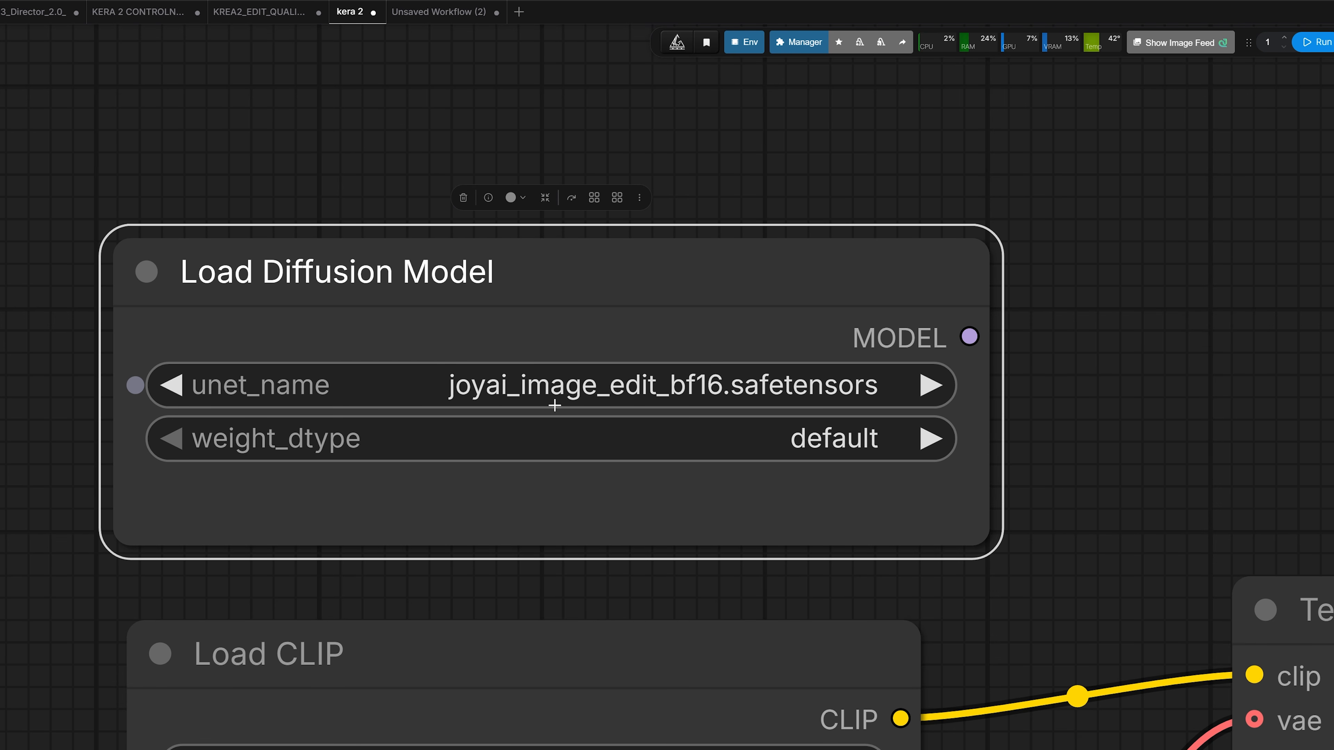
# Set the KSampler's steps to 30.
pyautogui.scroll(-6, 668, 406)
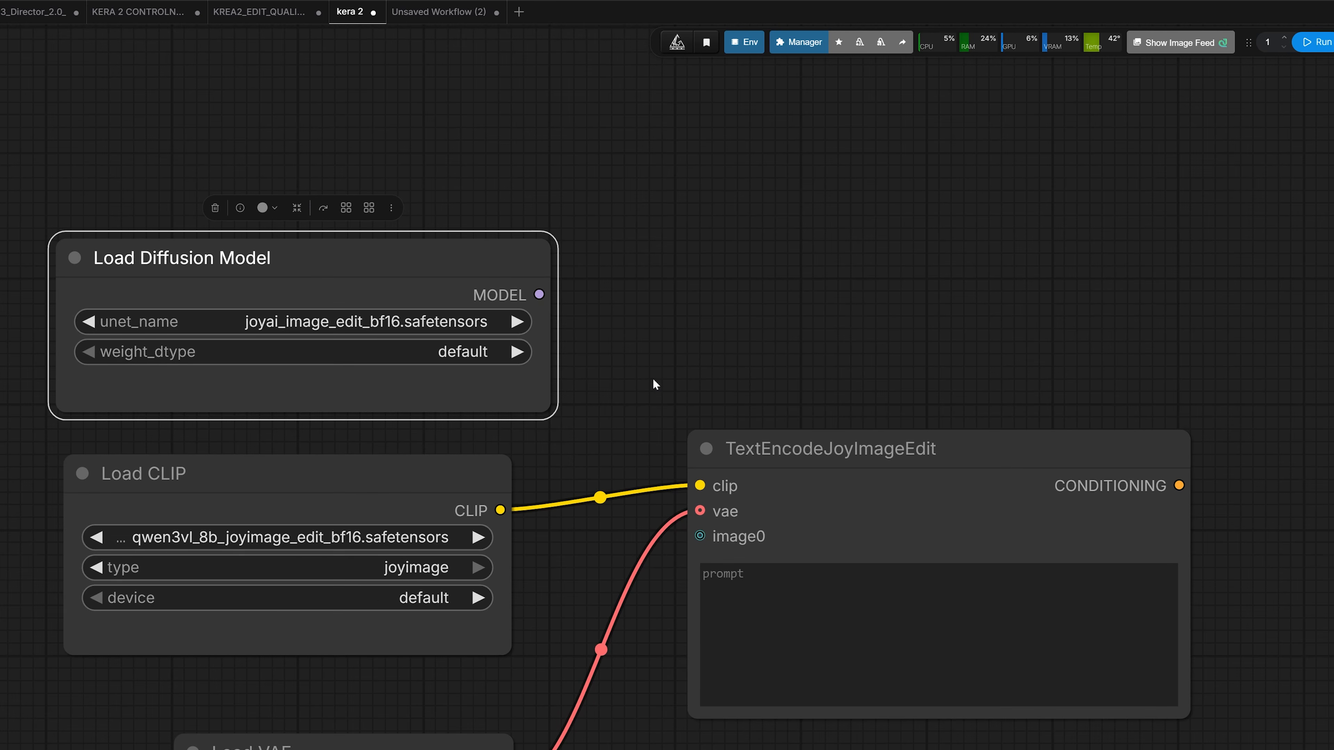
pyautogui.moveTo(655, 378); pyautogui.dragTo(651, 247)
pyautogui.moveTo(433, 629); pyautogui.dragTo(432, 575)
pyautogui.scroll(-3, 539, 500)
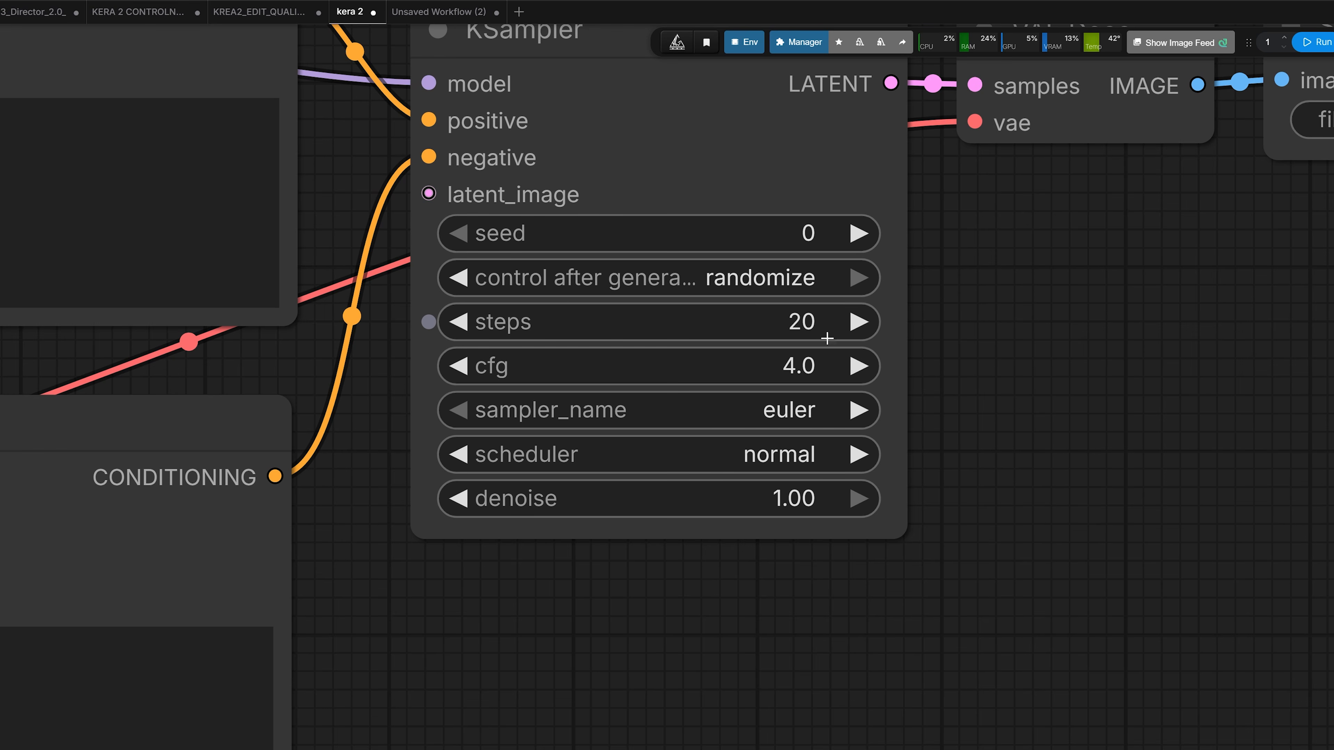
pyautogui.click(604, 321)
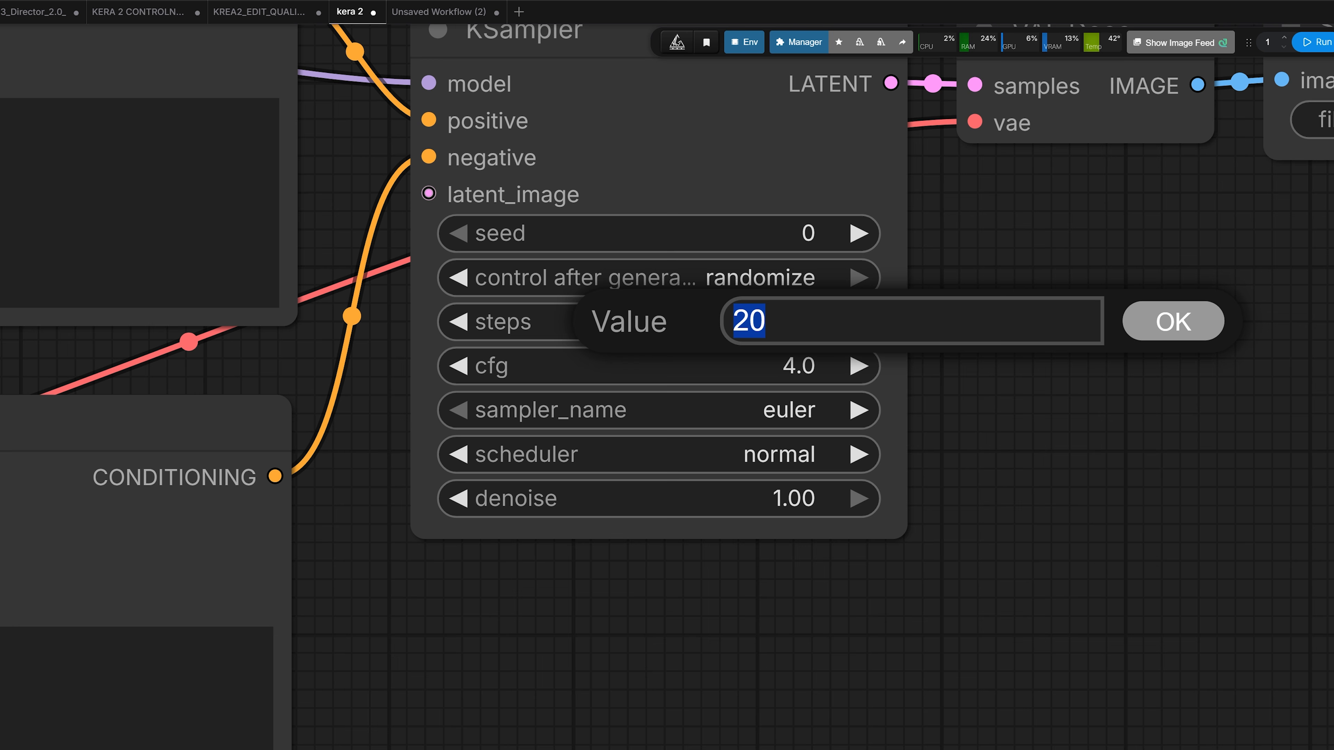
pyautogui.write('30')
pyautogui.click(1135, 322)
pyautogui.scroll(-1, 957, 397)
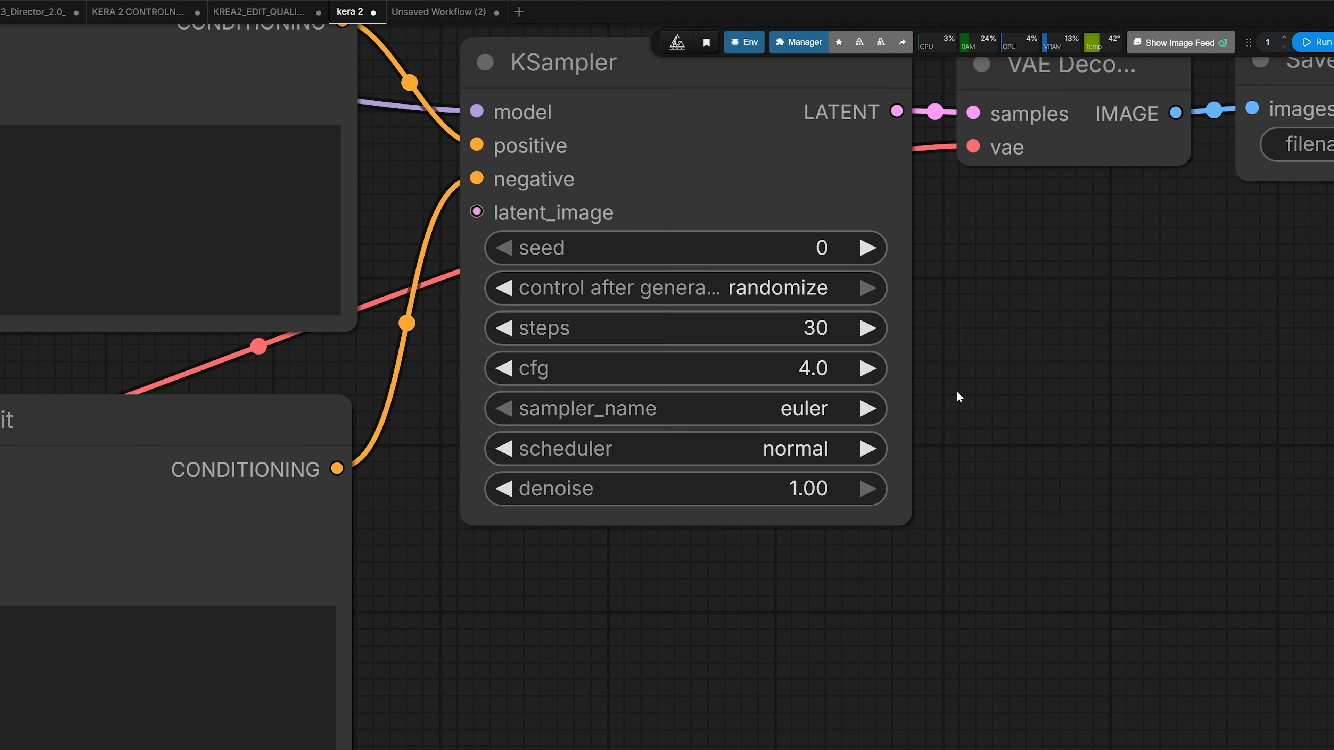
# Examine the KSampler settings and the connections between the model loaders, text encoders and sampler.
pyautogui.scroll(-2, 957, 391)
pyautogui.scroll(4, 963, 407)
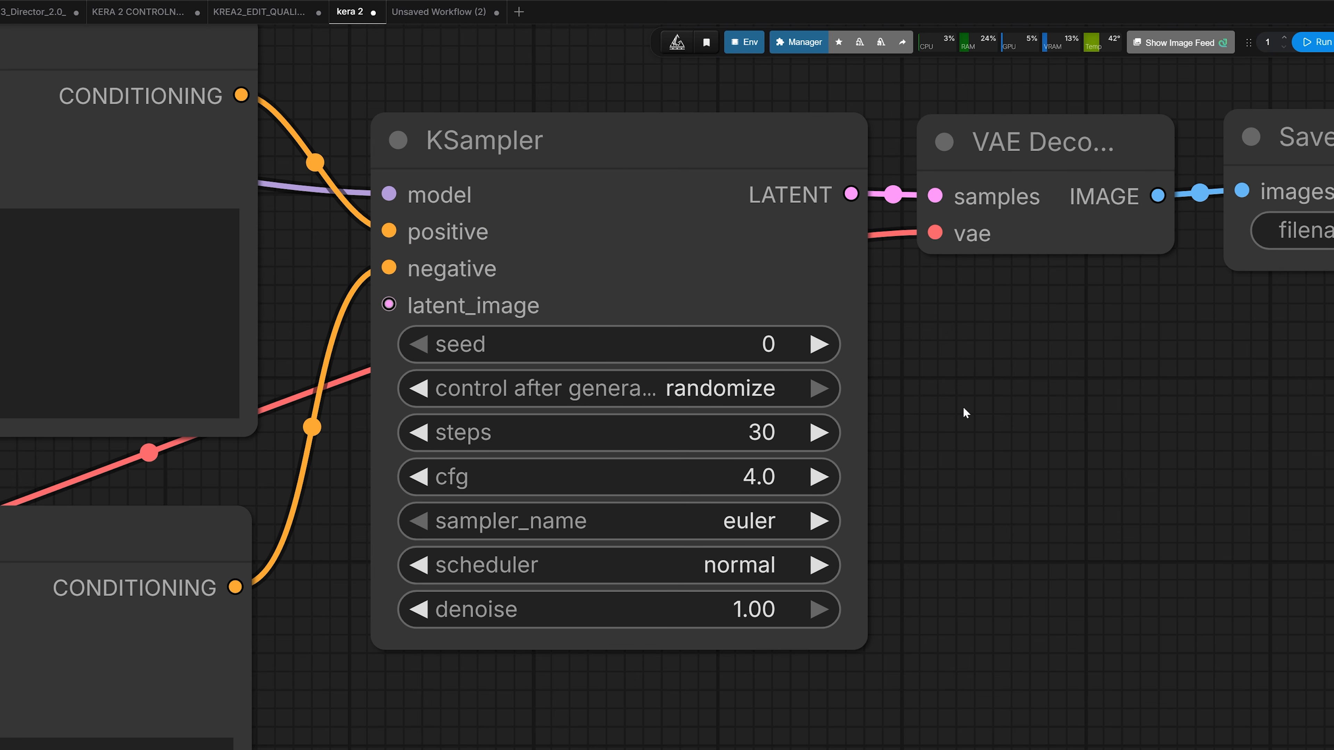
pyautogui.moveTo(672, 212); pyautogui.dragTo(631, 214)
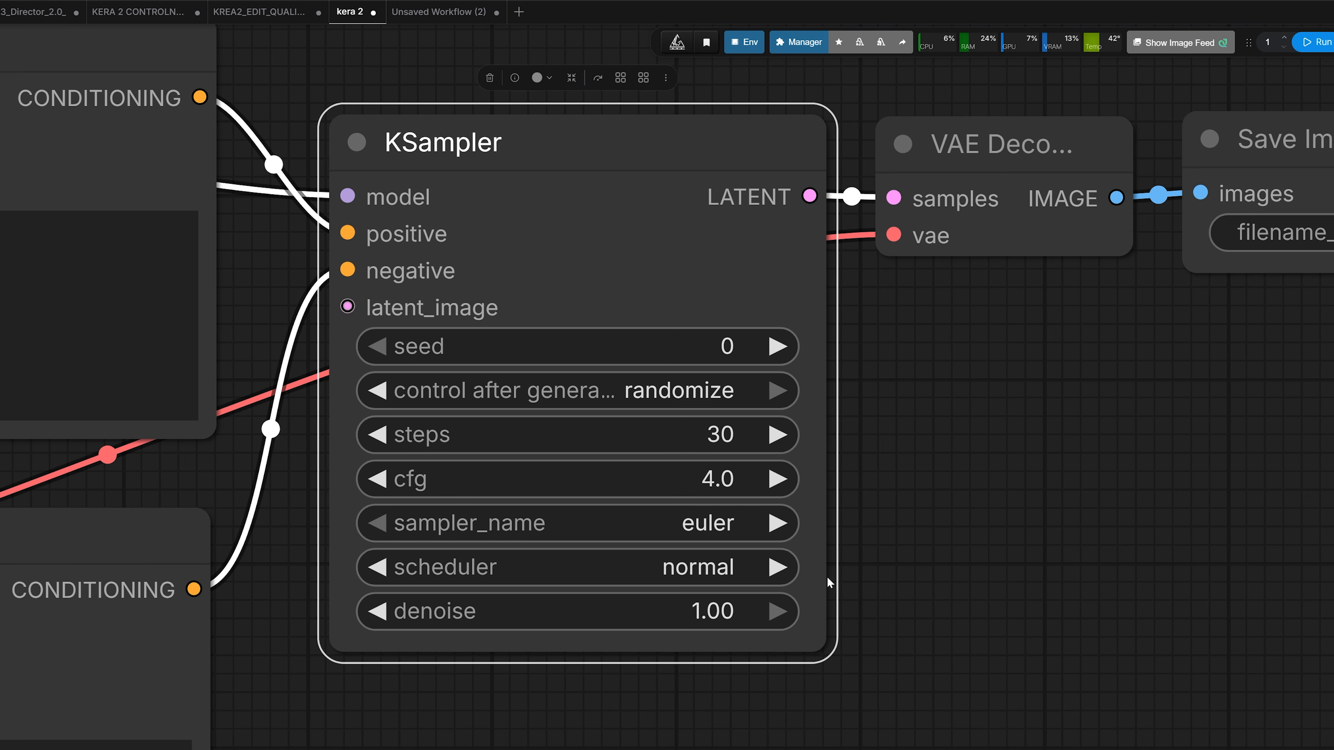
pyautogui.scroll(-3, 940, 536)
pyautogui.moveTo(973, 527); pyautogui.dragTo(979, 487)
pyautogui.scroll(3, 655, 269)
pyautogui.scroll(-4, 552, 367)
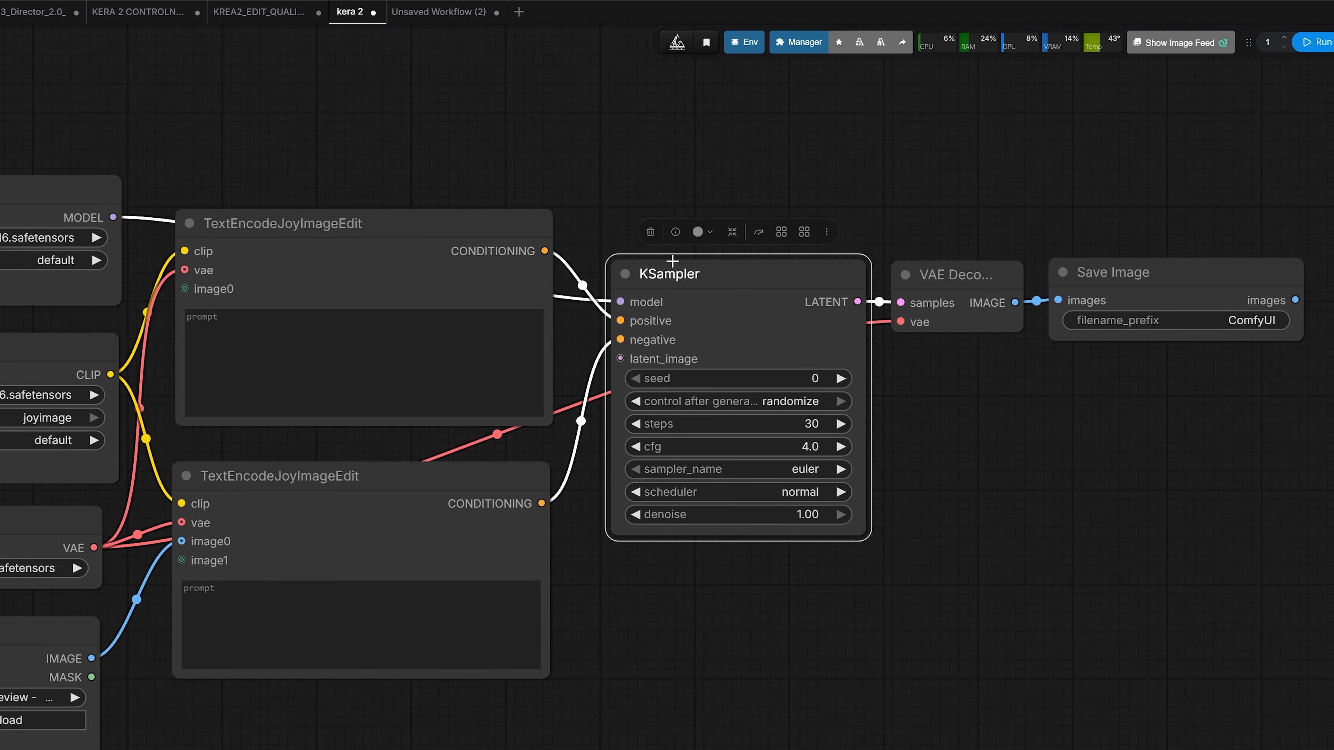
pyautogui.moveTo(421, 131); pyautogui.dragTo(629, 112)
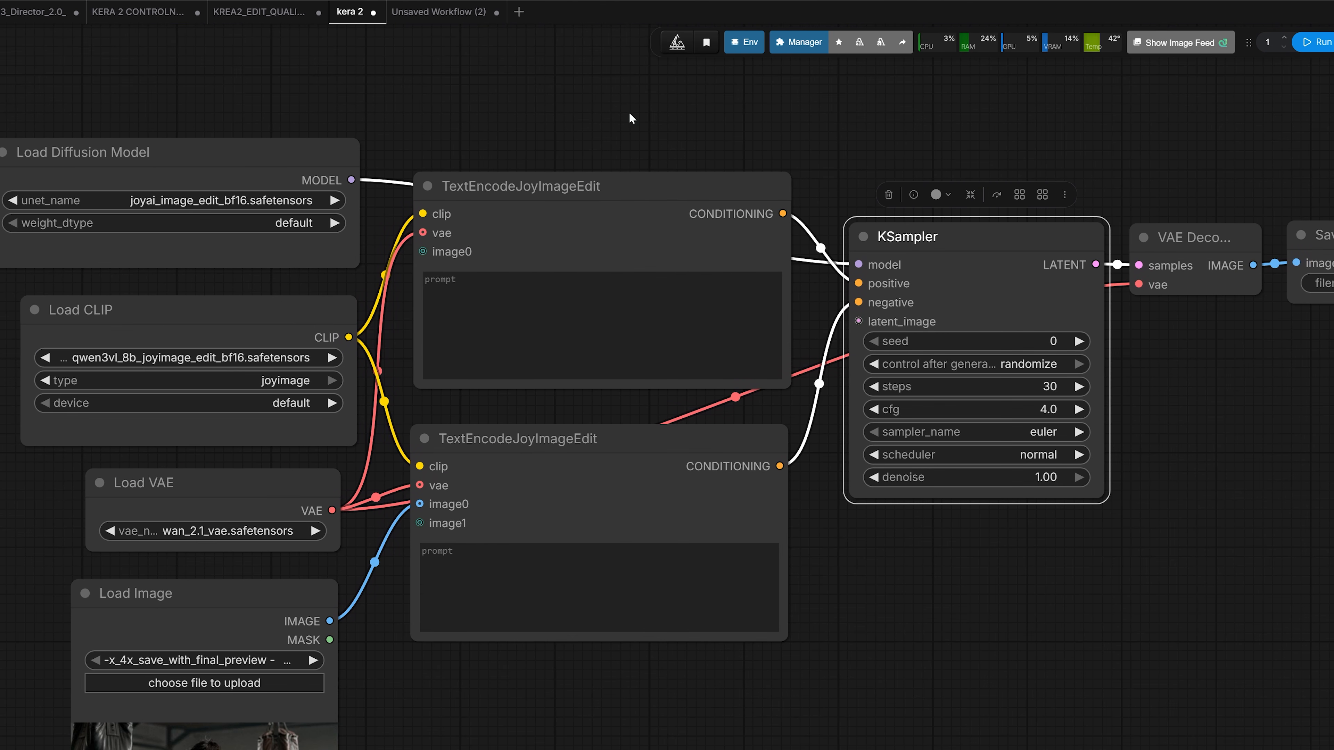
pyautogui.scroll(3, 966, 383)
pyautogui.moveTo(723, 416); pyautogui.dragTo(583, 433)
pyautogui.scroll(3, 839, 393)
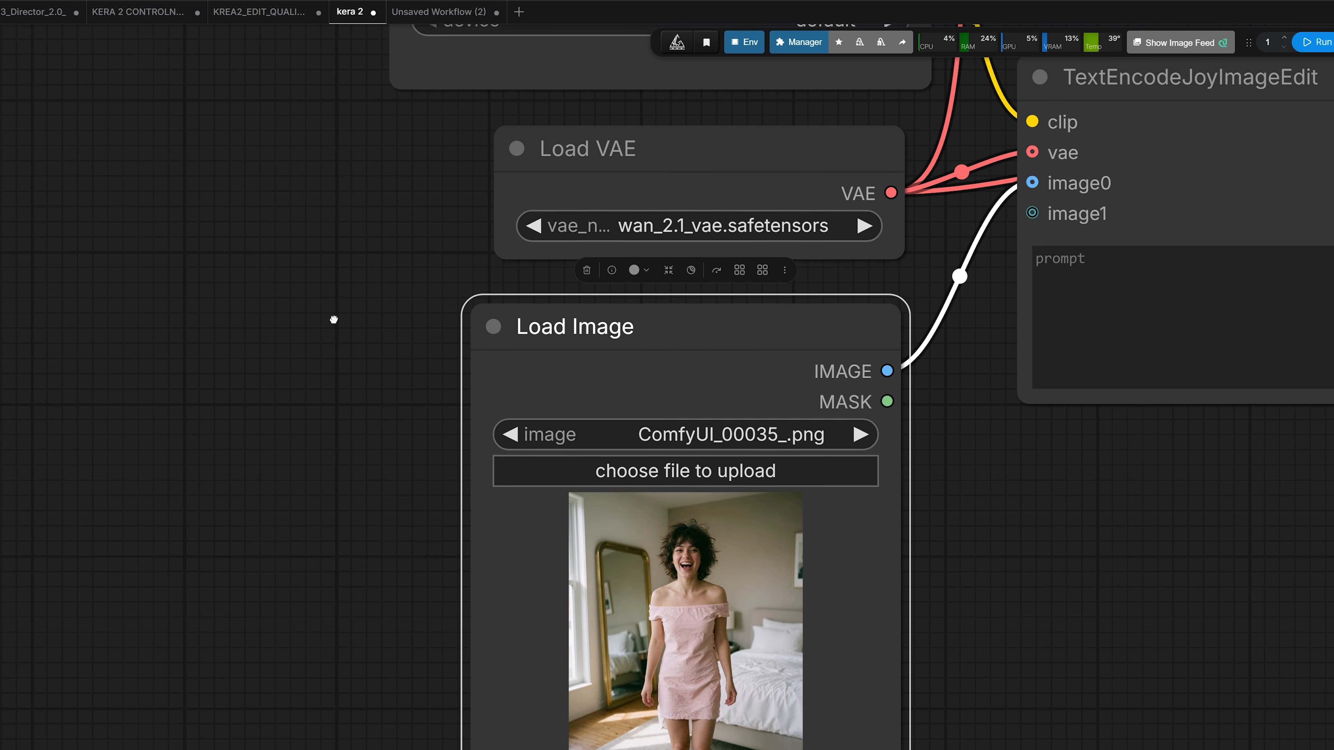
# Resize the Load Image node to be narrower and taller so the image preview is larger.
pyautogui.moveTo(334, 320); pyautogui.dragTo(303, 209)
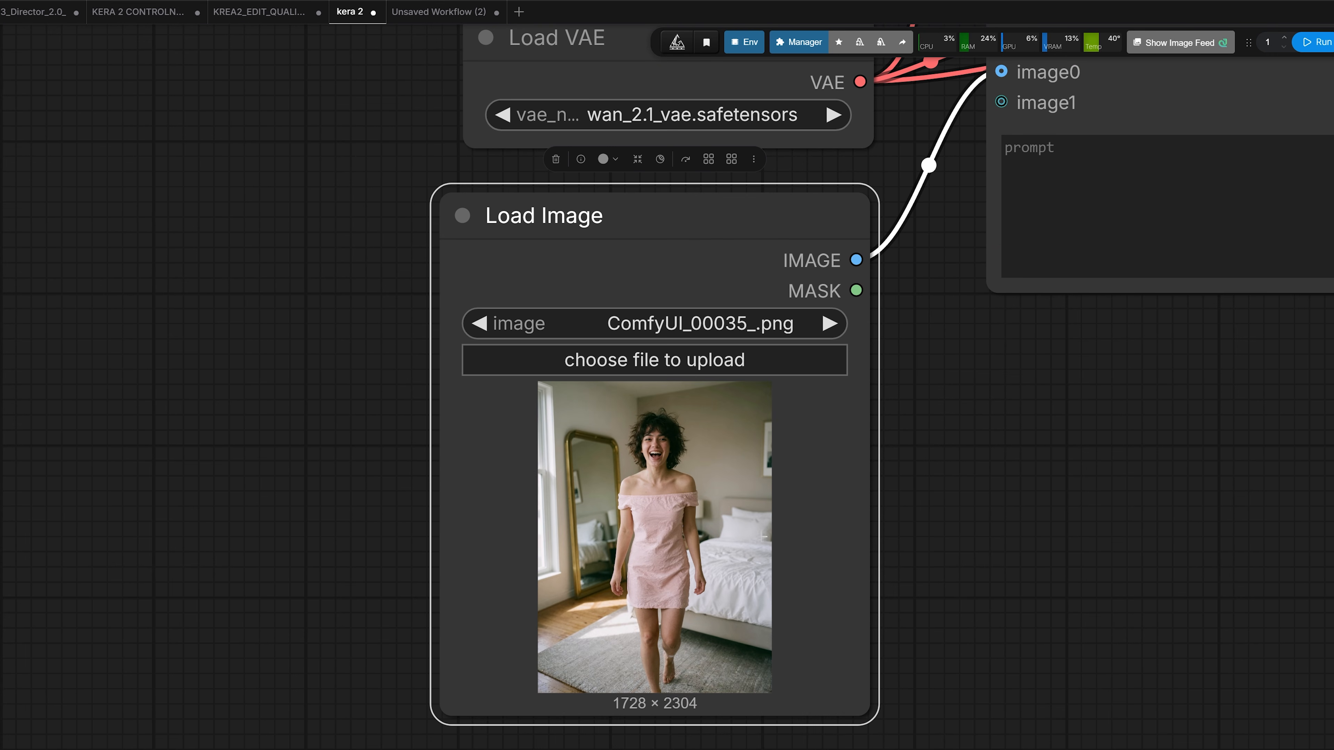
pyautogui.moveTo(866, 711); pyautogui.dragTo(828, 749)
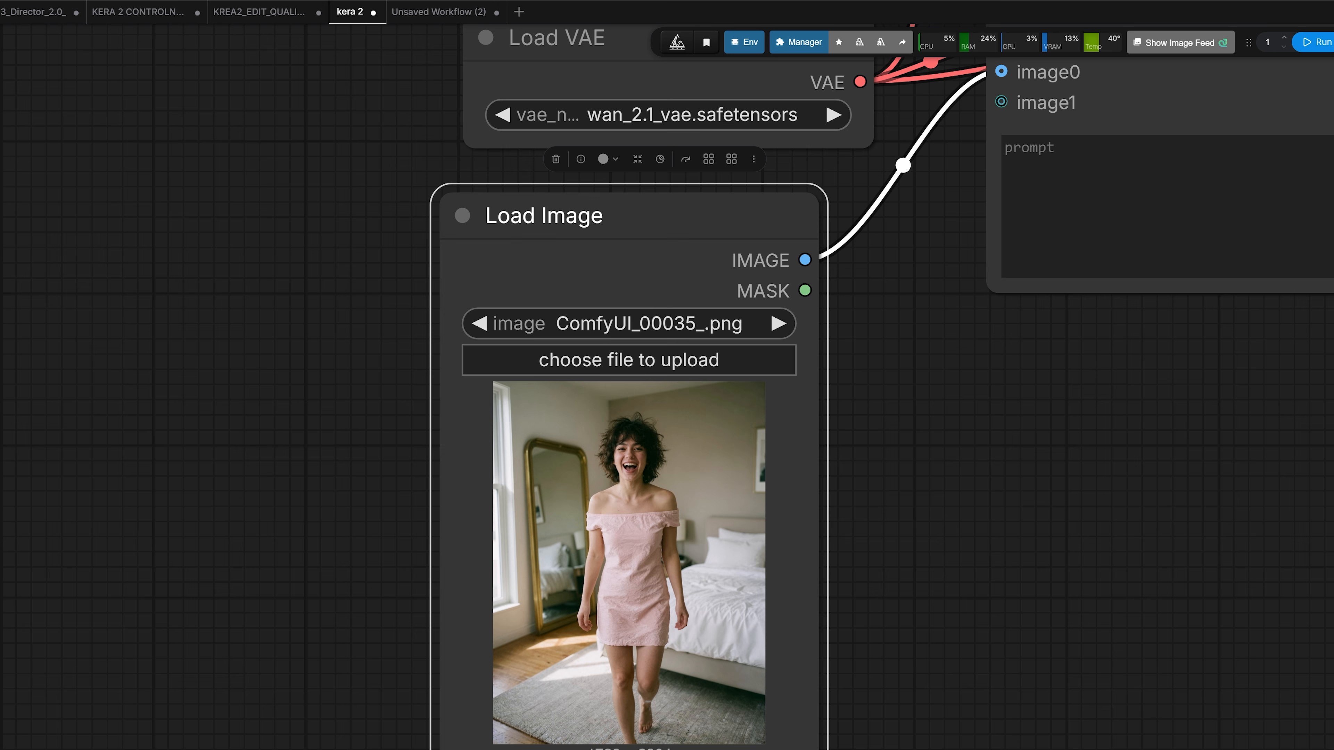
# Review the positive prompt's instruction to change the dress from pale blush-pink to deep emerald green.
pyautogui.moveTo(384, 346); pyautogui.dragTo(430, 367)
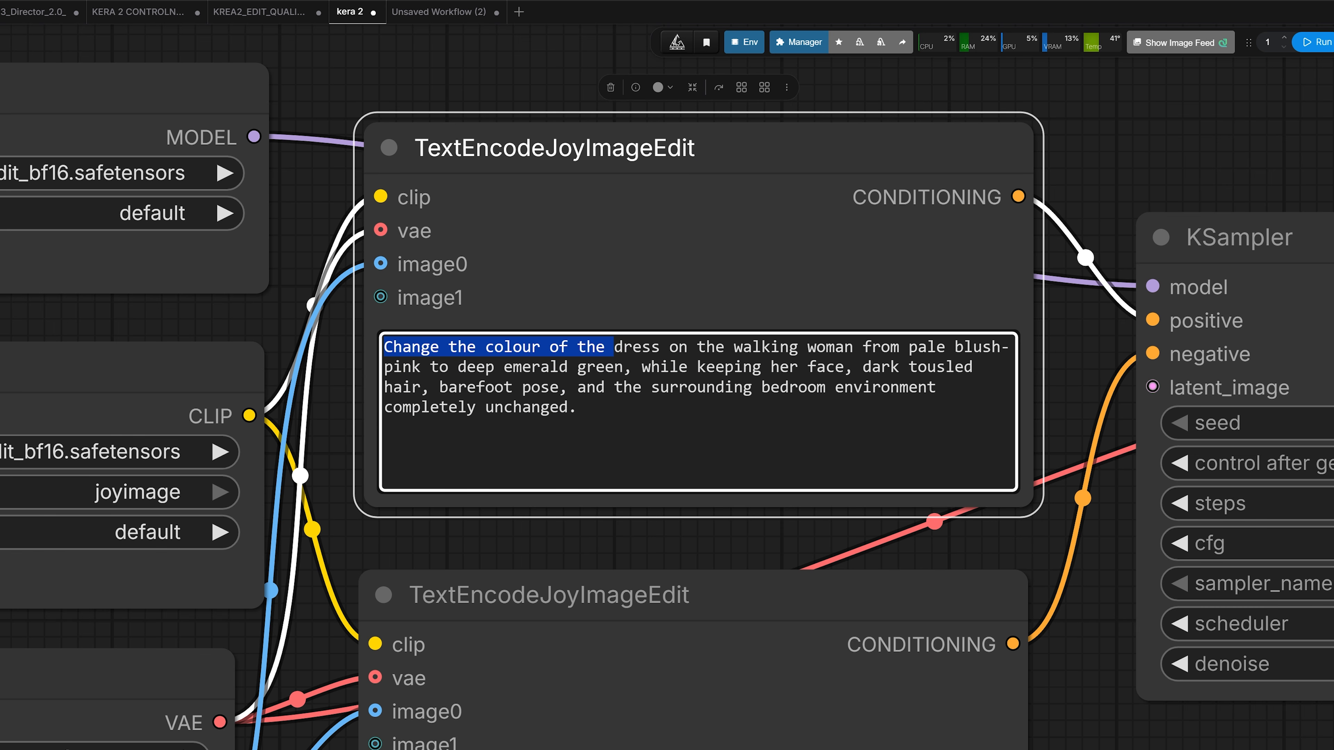
pyautogui.click(955, 367)
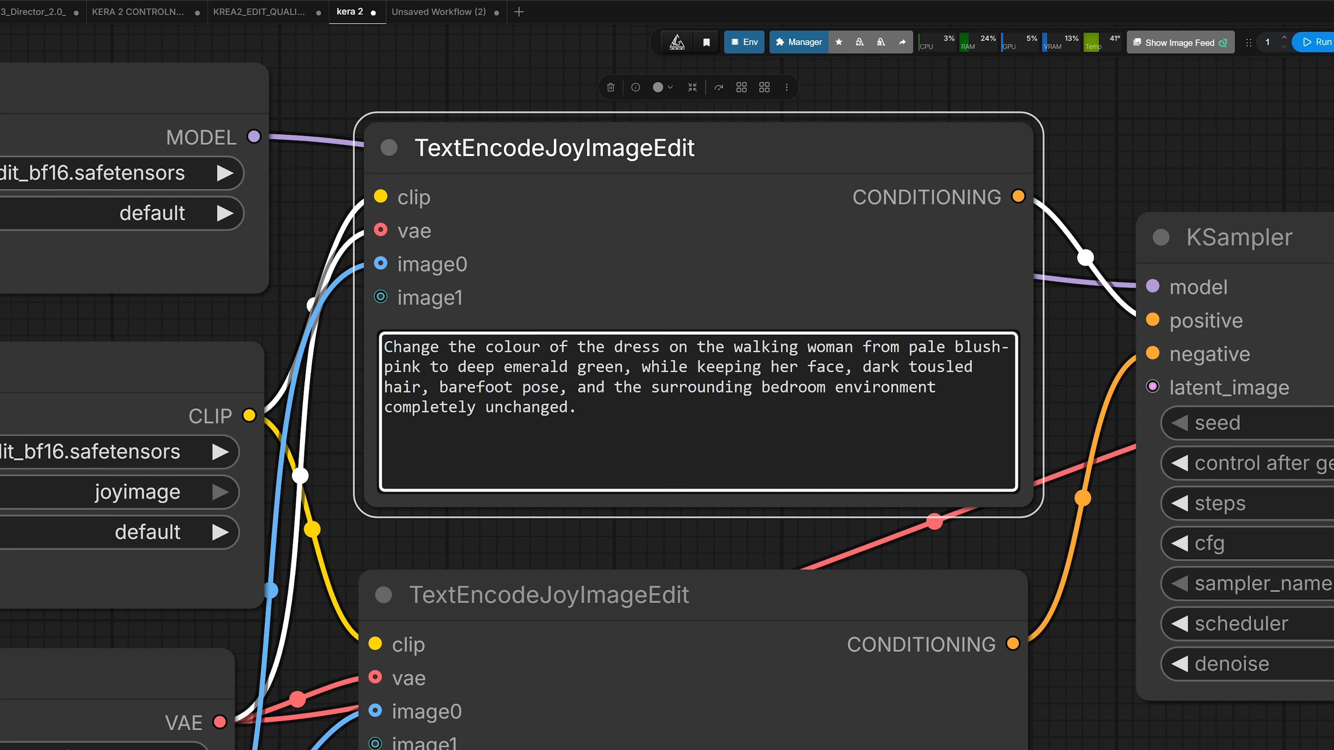
pyautogui.moveTo(914, 347); pyautogui.dragTo(1009, 347)
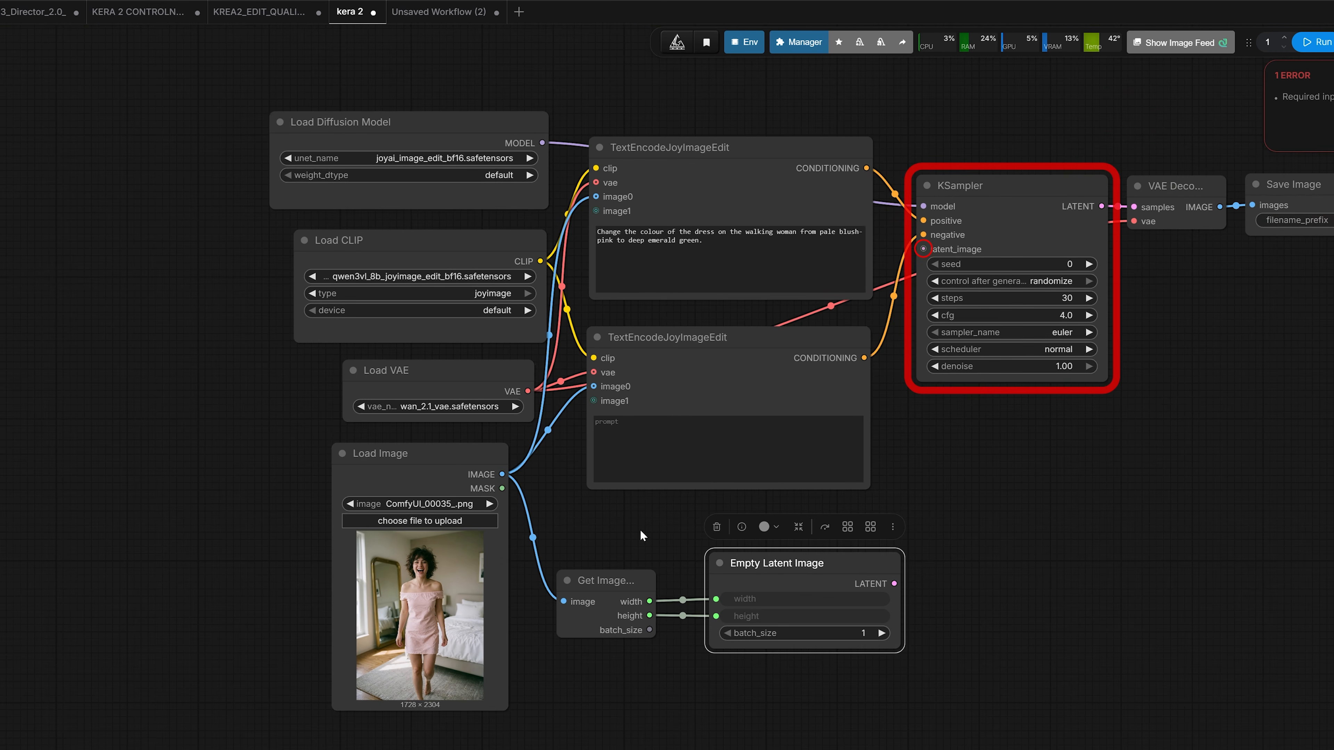
# Inspect the whole generated image in the Save Image node.
pyautogui.moveTo(641, 531); pyautogui.dragTo(666, 514)
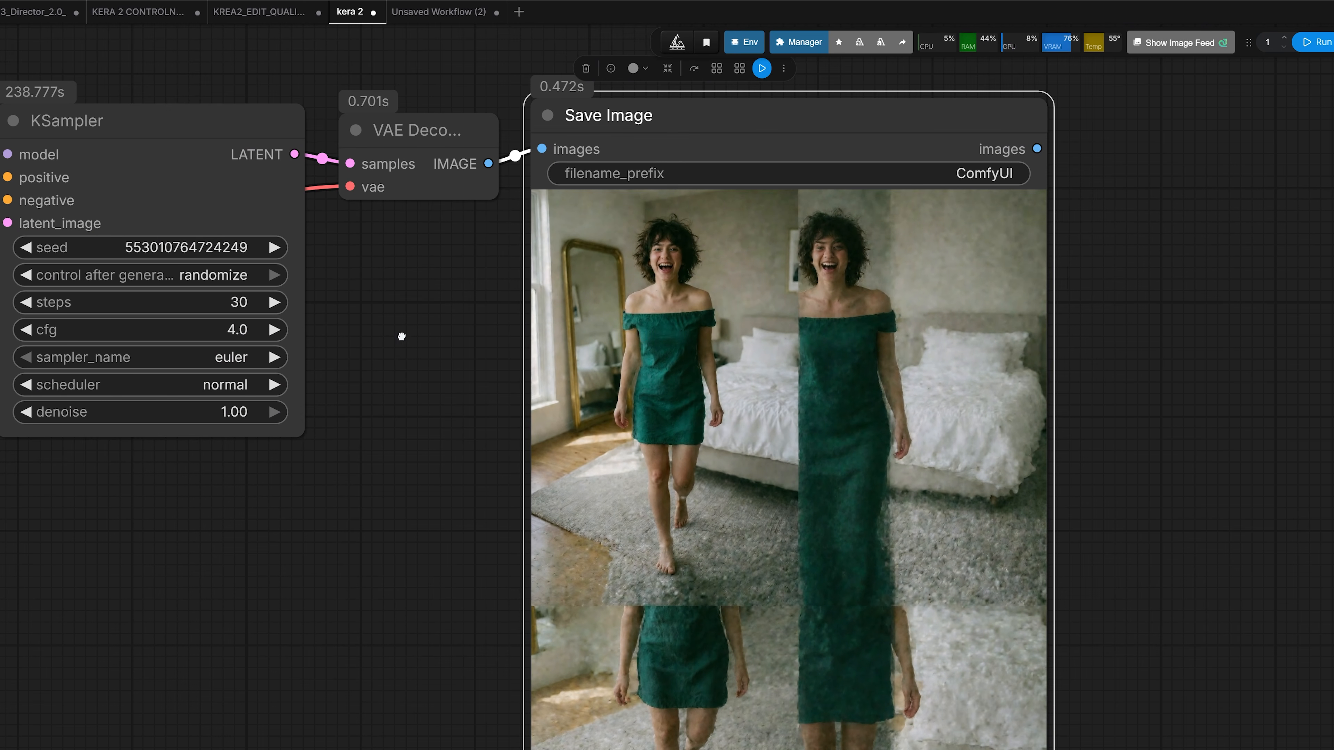
pyautogui.moveTo(402, 337); pyautogui.dragTo(449, 220)
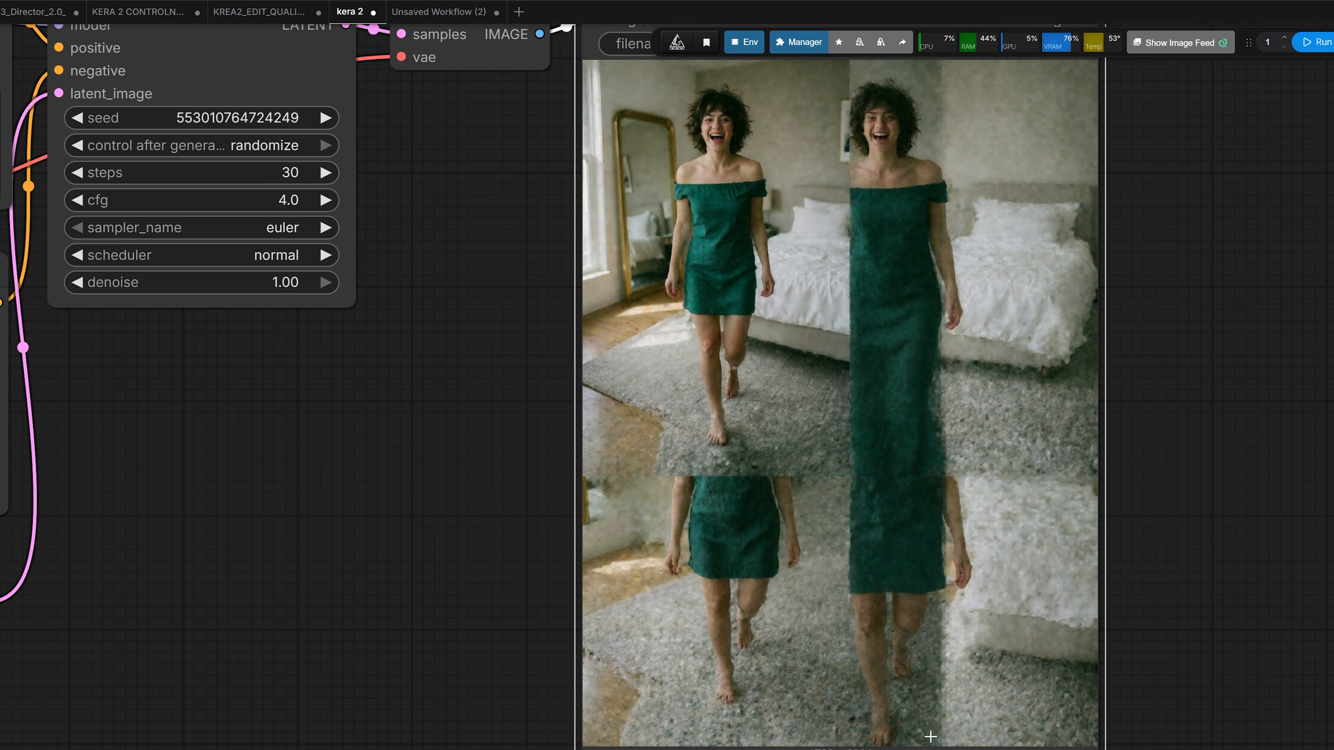
pyautogui.scroll(-3, 844, 363)
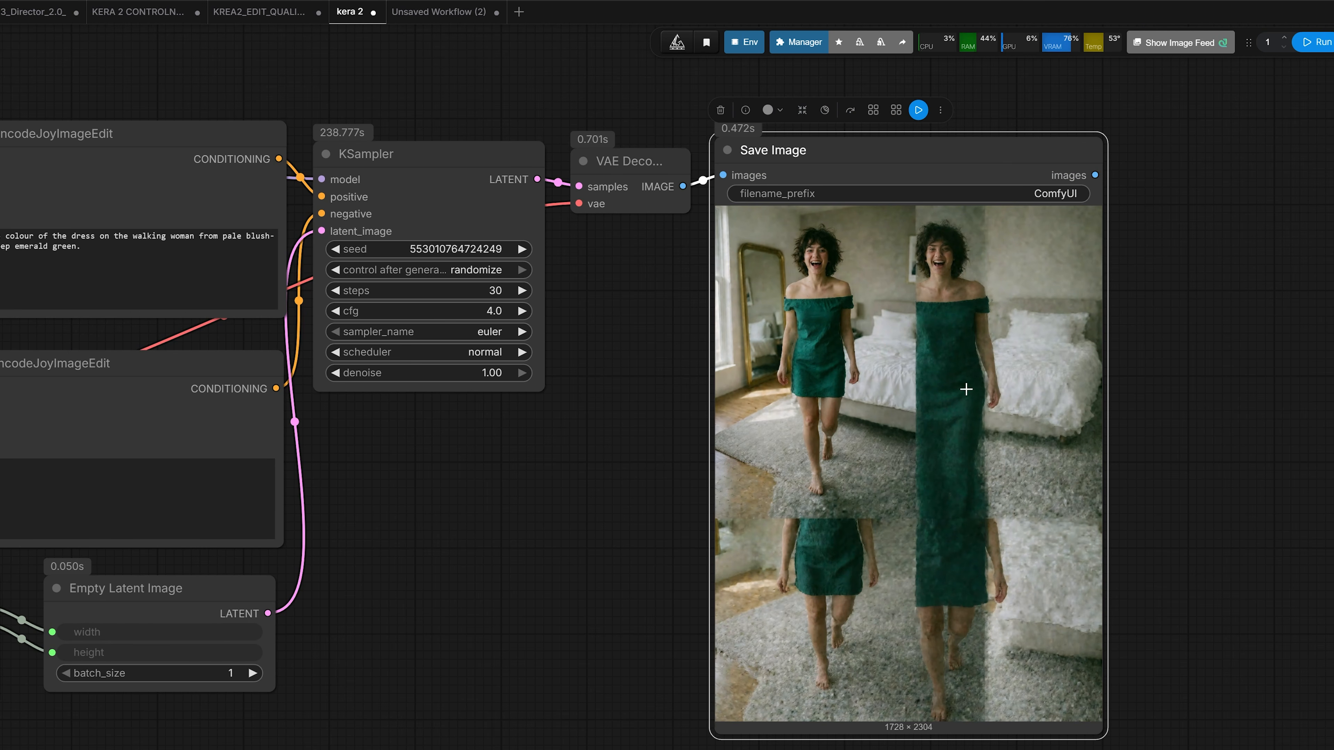
# Inspect both figures and the surrounding room in the 1728 × 2304 generated image up close.
pyautogui.scroll(5, 776, 435)
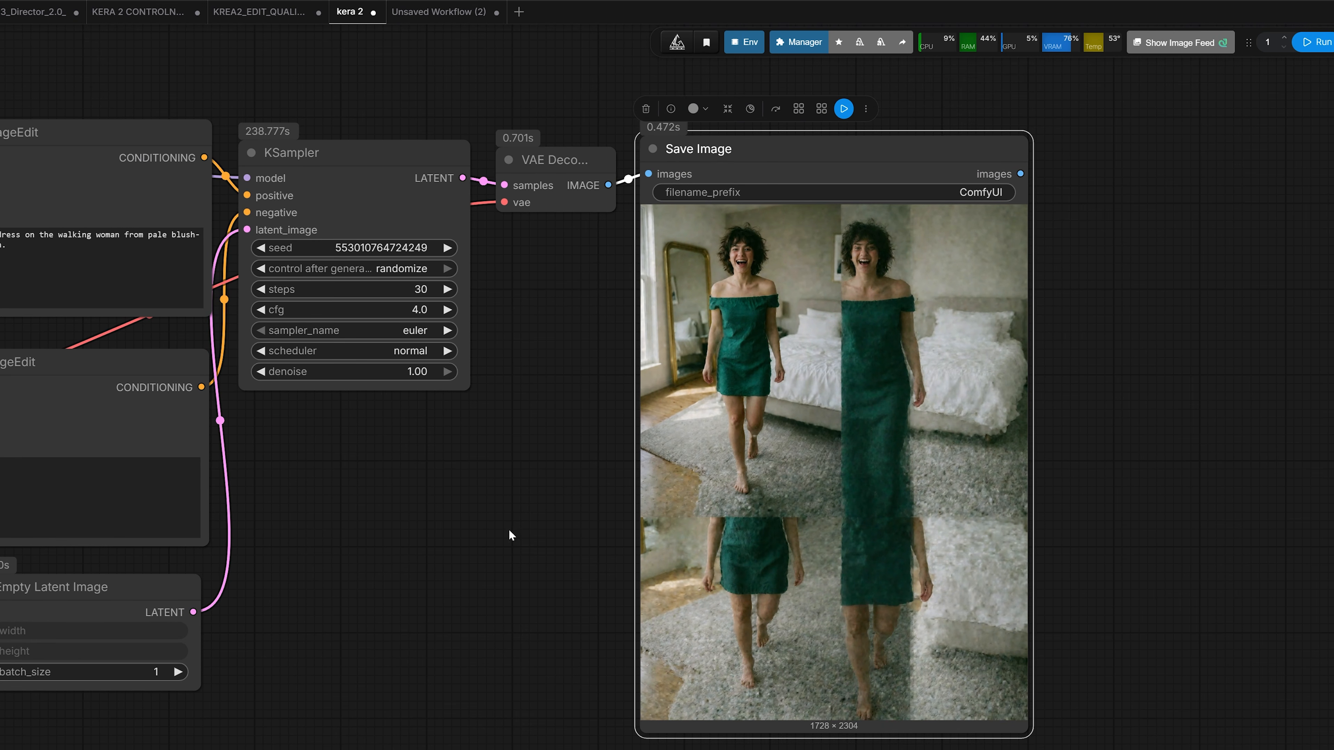
pyautogui.scroll(-1, 748, 163)
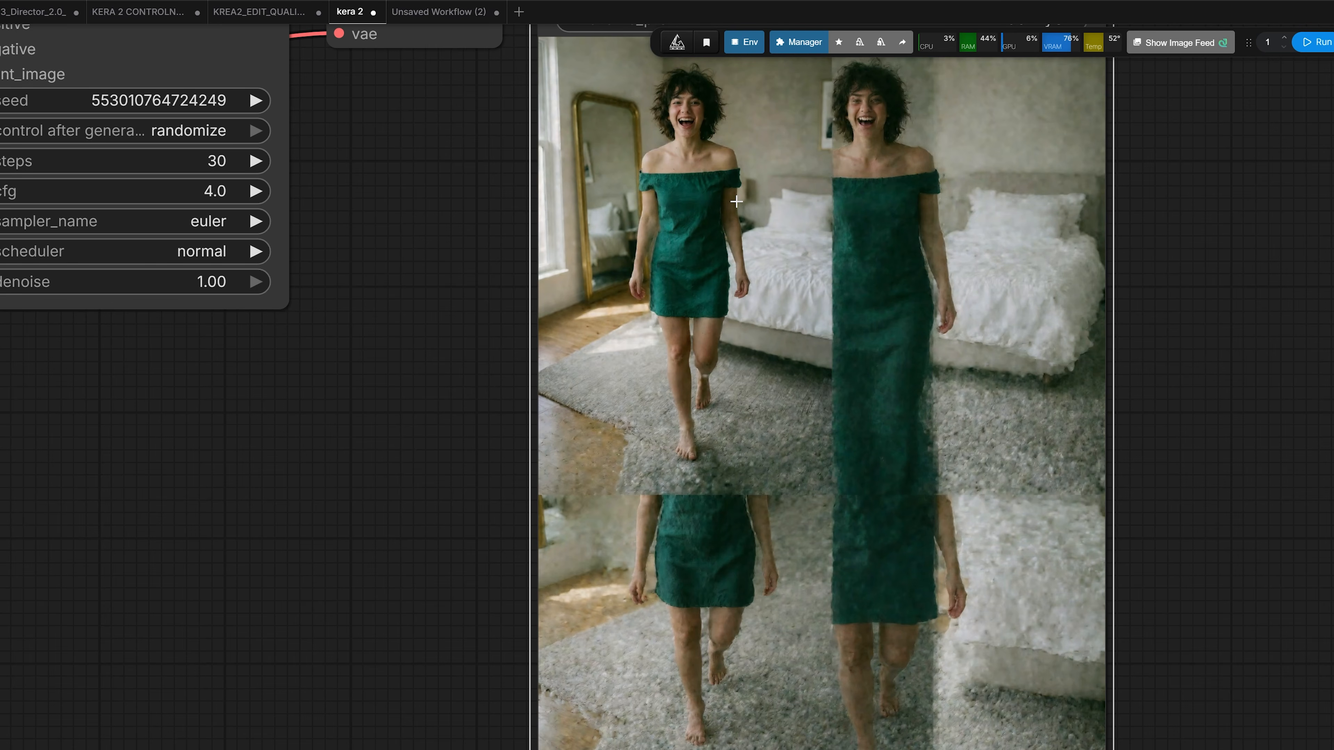
pyautogui.scroll(5, 668, 313)
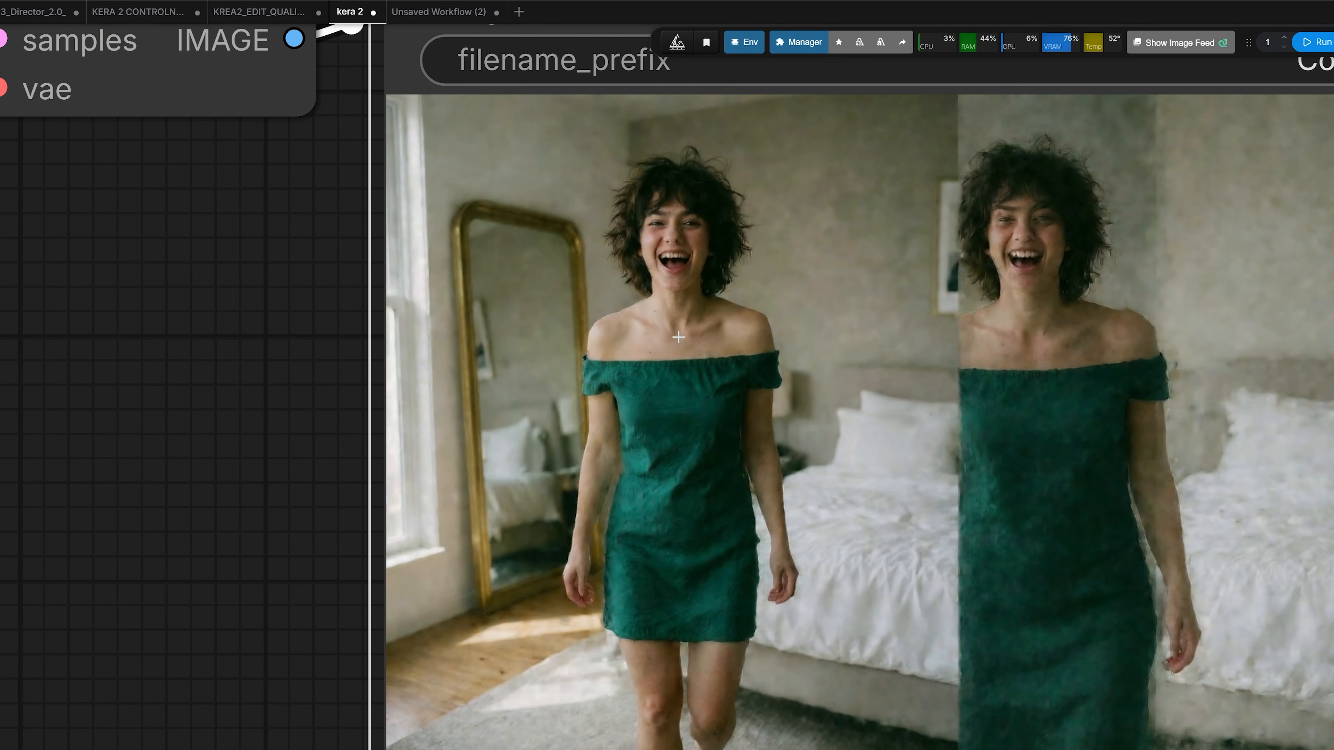
pyautogui.scroll(-5, 678, 337)
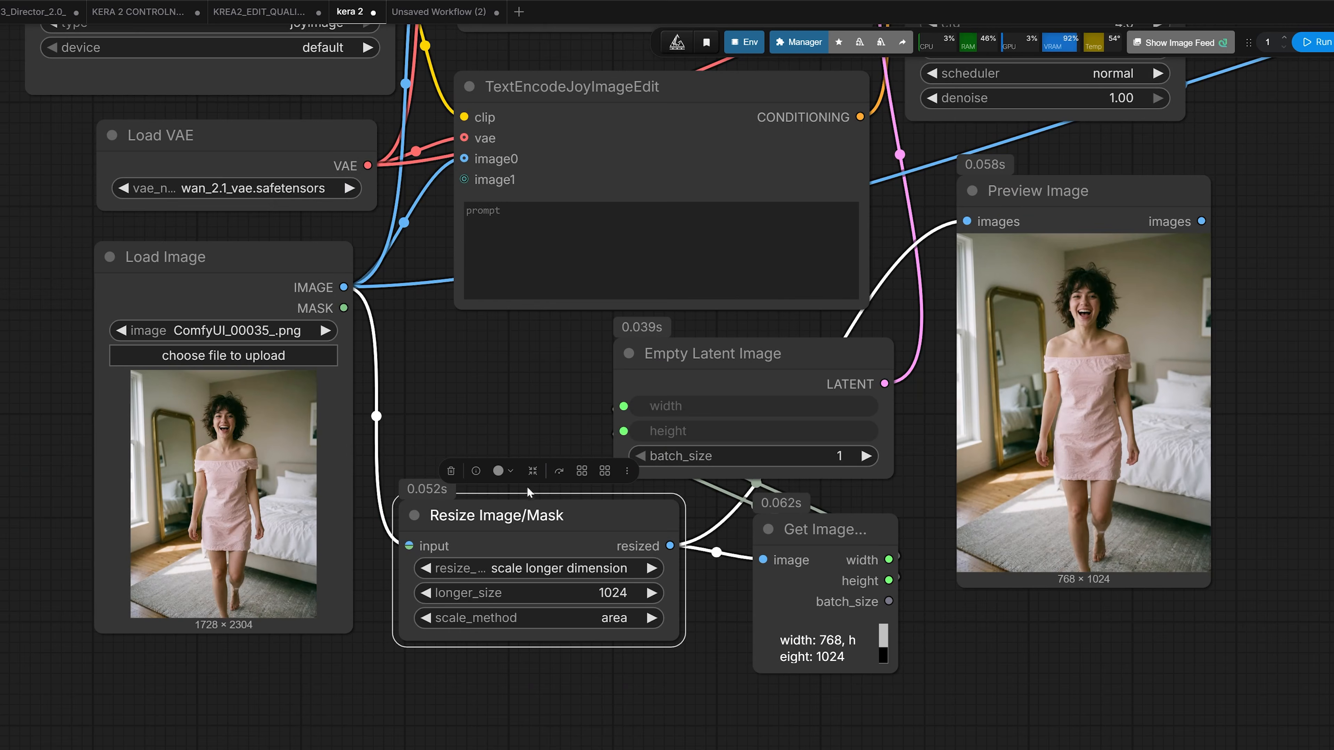
# Examine the Resize Image/Mask settings and resized preview, and inspect the new edited image in the Save Image node.
pyautogui.scroll(3, 526, 486)
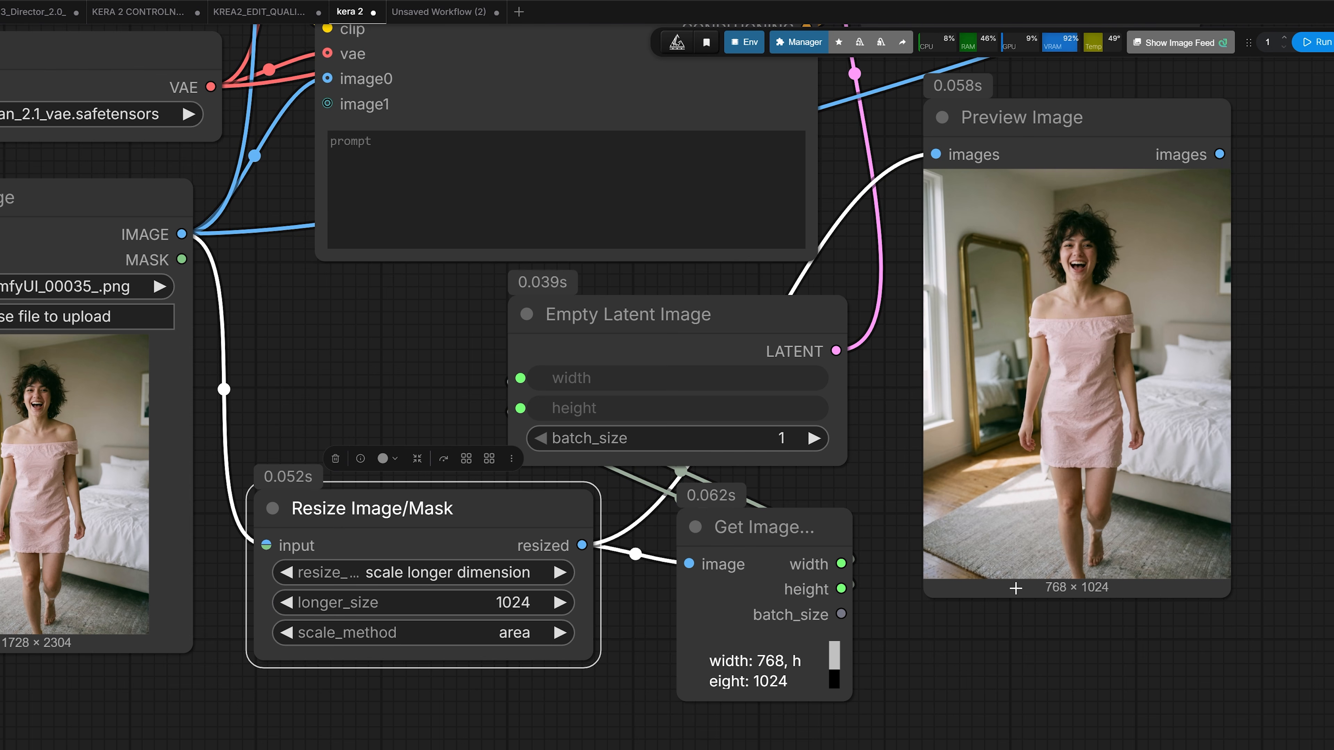
pyautogui.scroll(1, 1061, 594)
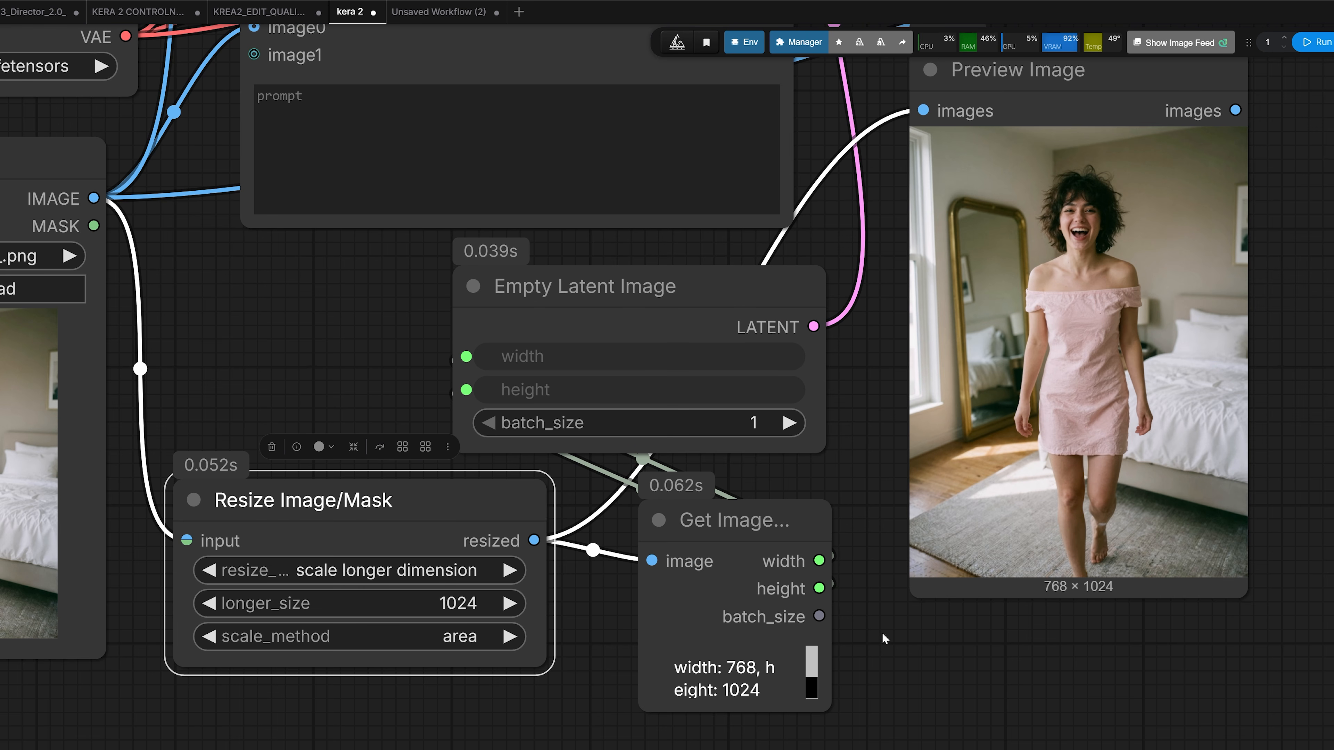
pyautogui.scroll(-4, 1095, 595)
pyautogui.moveTo(1276, 371); pyautogui.dragTo(467, 582)
pyautogui.scroll(4, 950, 401)
pyautogui.scroll(3, 857, 347)
pyautogui.scroll(-4, 858, 356)
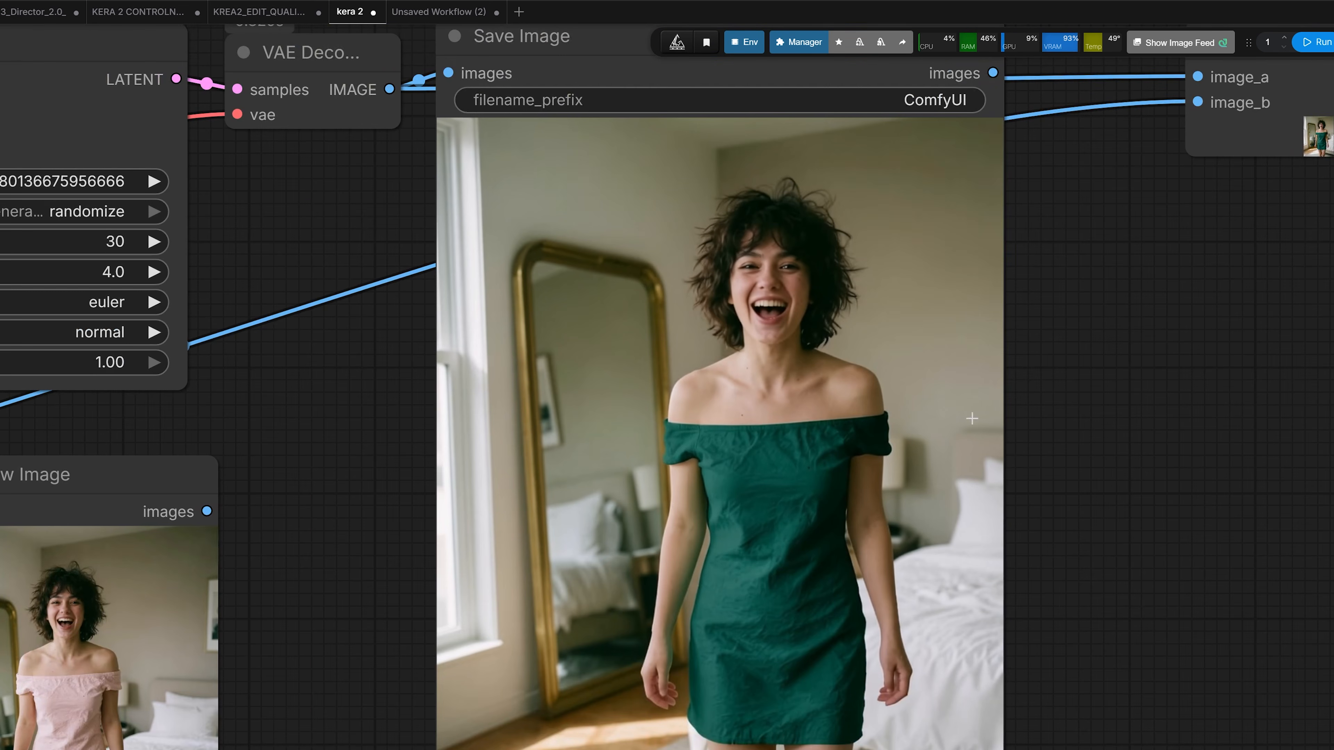
pyautogui.moveTo(897, 413); pyautogui.dragTo(927, 300)
pyautogui.scroll(3, 789, 226)
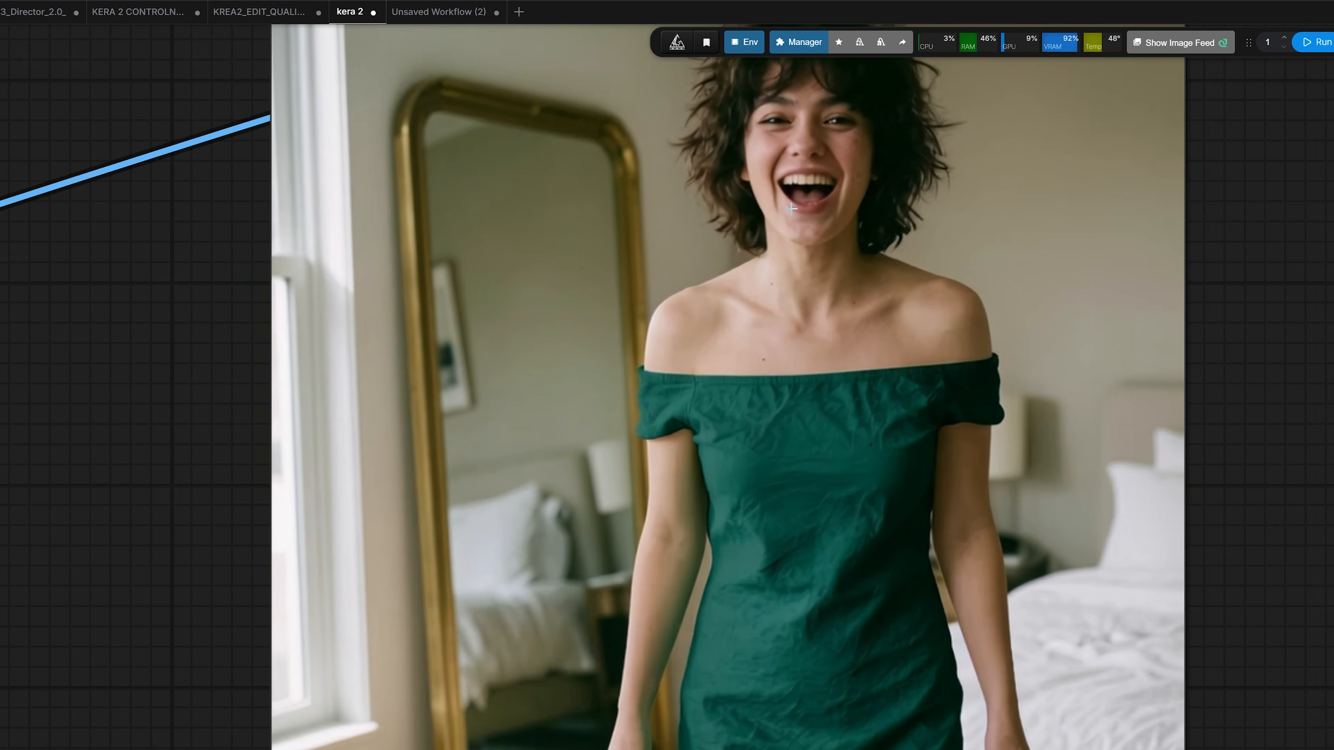
pyautogui.scroll(-8, 810, 435)
# Enlarge the Image Comparer node in width and height so its comparison image is large enough to inspect.
pyautogui.moveTo(1169, 368); pyautogui.dragTo(654, 504)
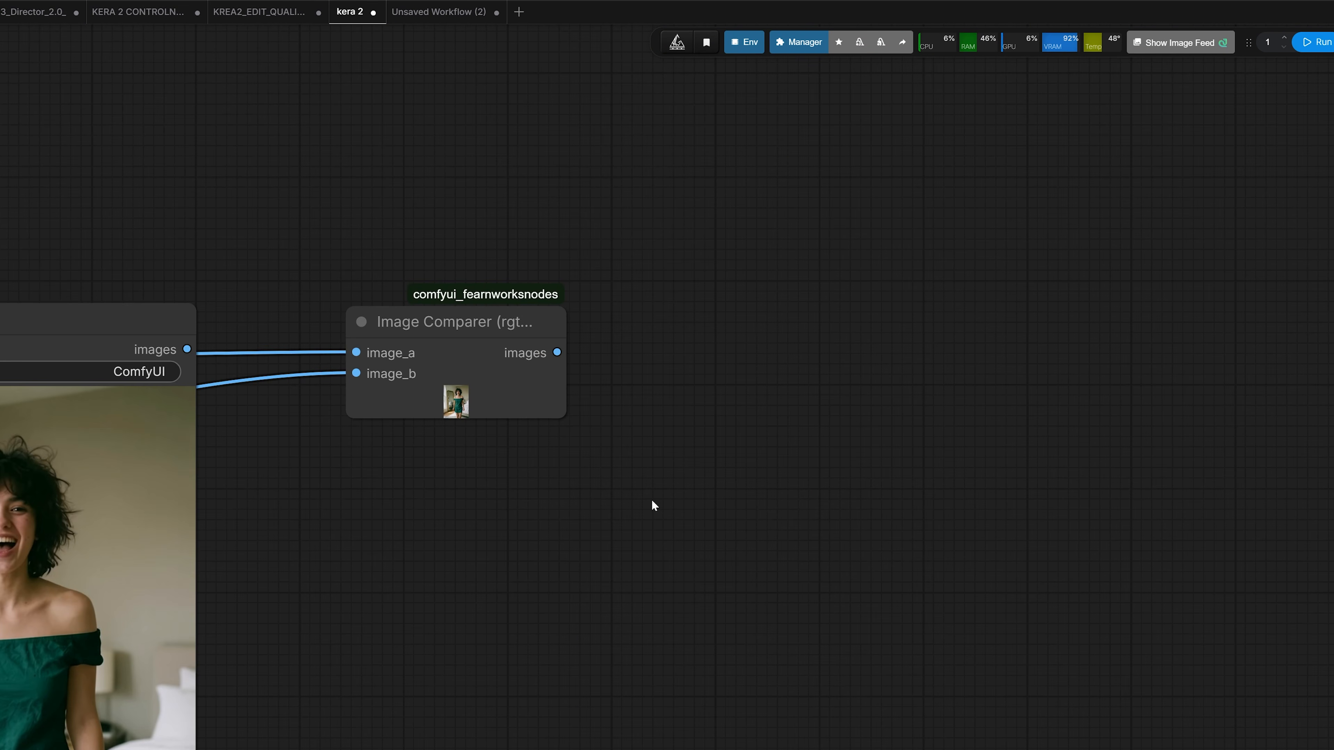
pyautogui.moveTo(565, 414); pyautogui.dragTo(749, 749)
pyautogui.moveTo(855, 577); pyautogui.dragTo(931, 354)
pyautogui.scroll(1, 869, 515)
pyautogui.moveTo(810, 616); pyautogui.dragTo(830, 724)
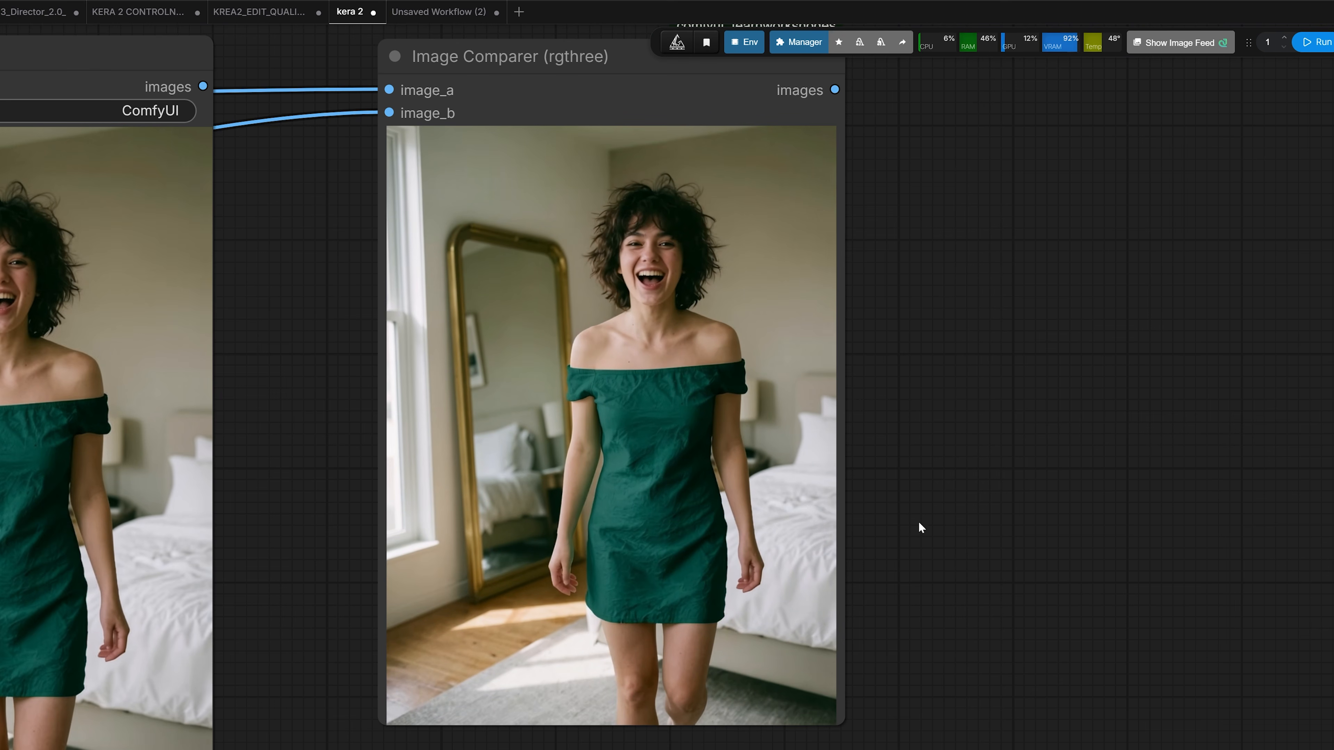
# Compare the original pink-dress photo with the green-dress edit in the Image Comparer and Save Image nodes.
pyautogui.moveTo(931, 436); pyautogui.dragTo(907, 513)
pyautogui.scroll(3, 907, 514)
pyautogui.scroll(-8, 1057, 429)
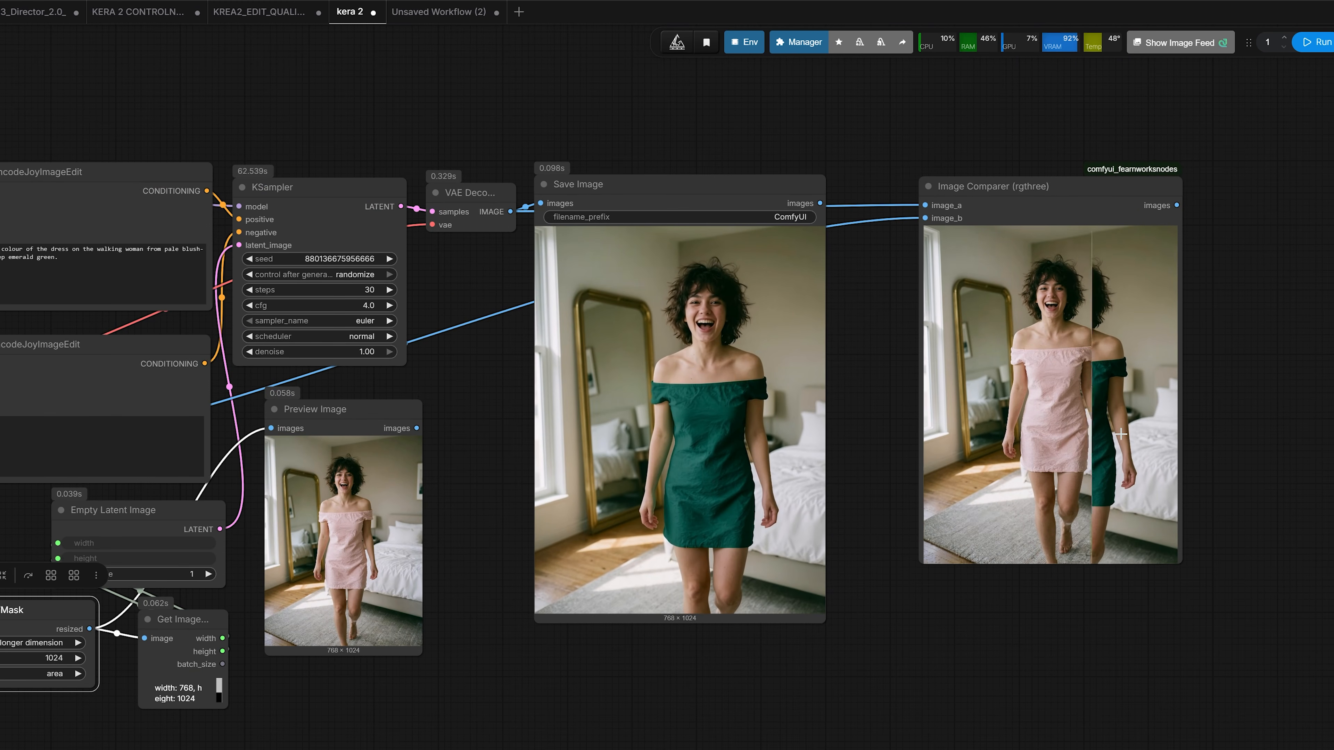
pyautogui.scroll(4, 1153, 426)
pyautogui.moveTo(734, 533); pyautogui.dragTo(995, 509)
pyautogui.scroll(2, 788, 440)
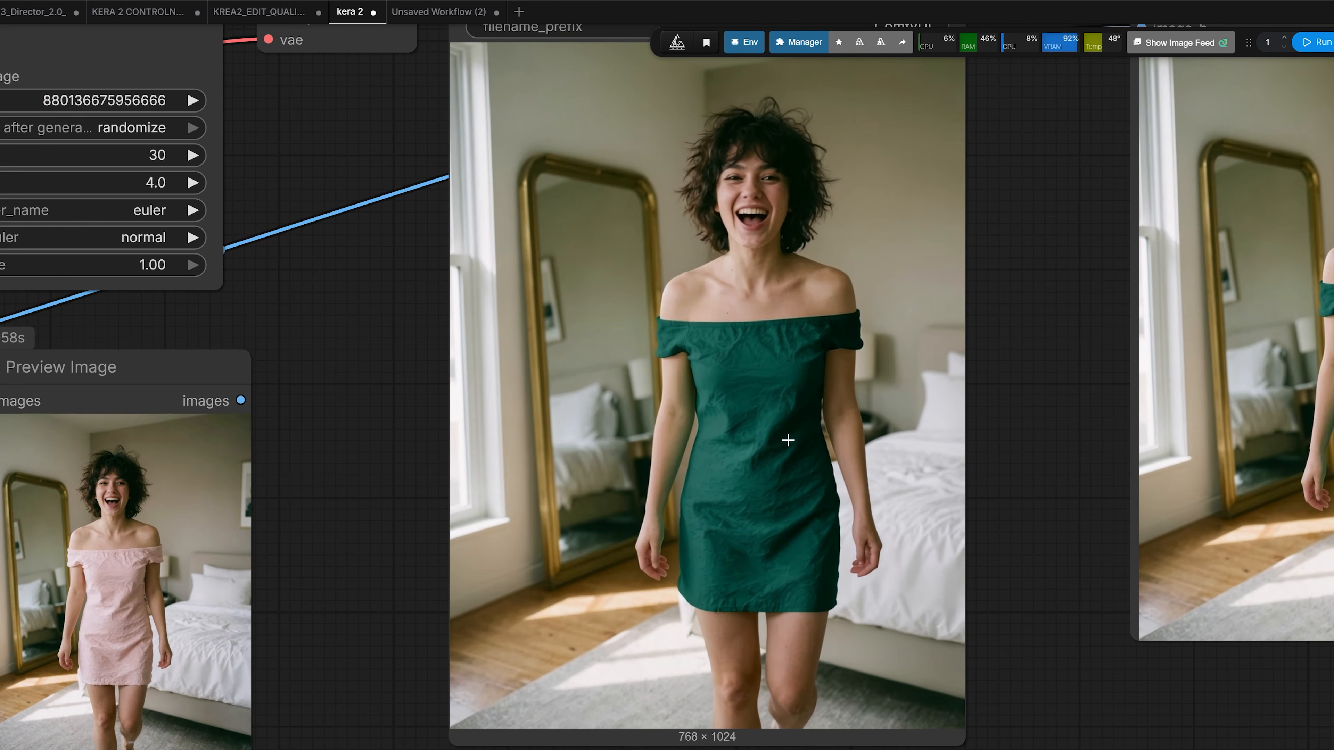
pyautogui.scroll(-4, 788, 441)
pyautogui.moveTo(976, 263); pyautogui.dragTo(743, 430)
pyautogui.scroll(3, 959, 418)
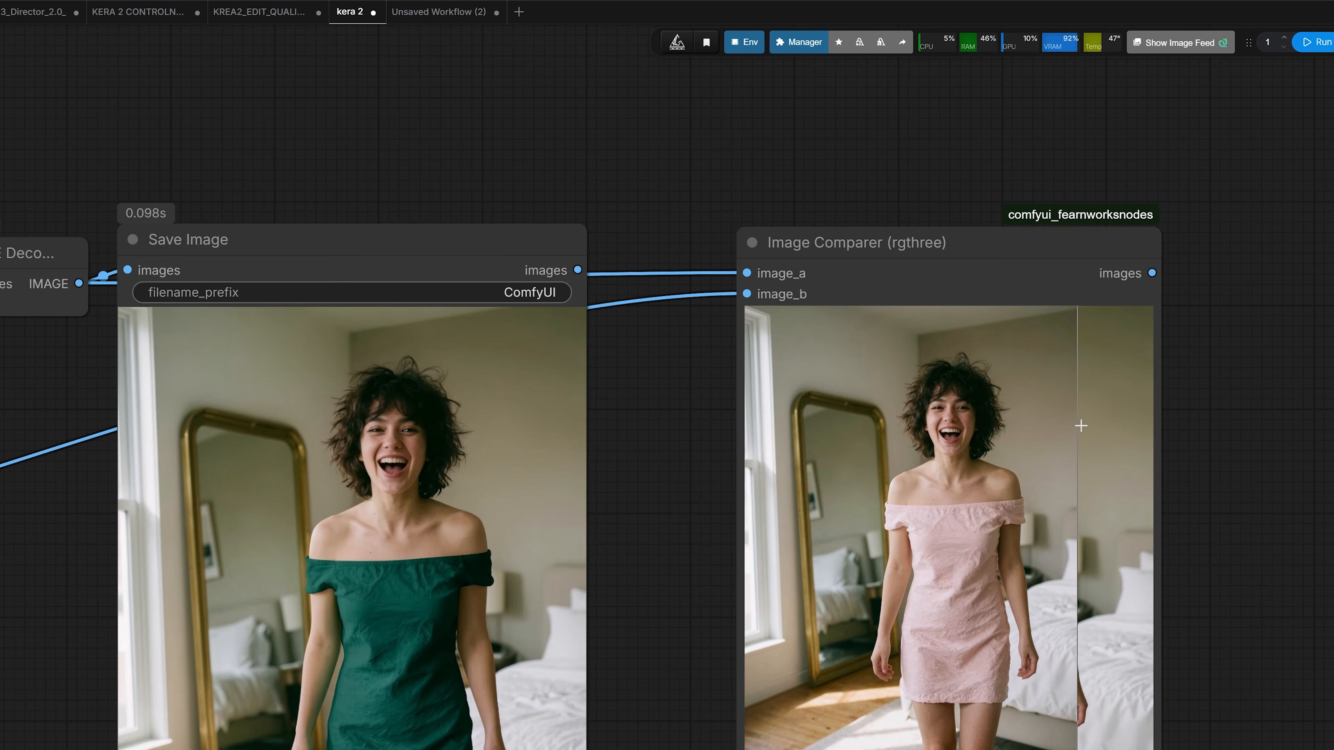
pyautogui.scroll(-2, 1016, 423)
pyautogui.scroll(-3, 1013, 423)
pyautogui.scroll(-1, 803, 547)
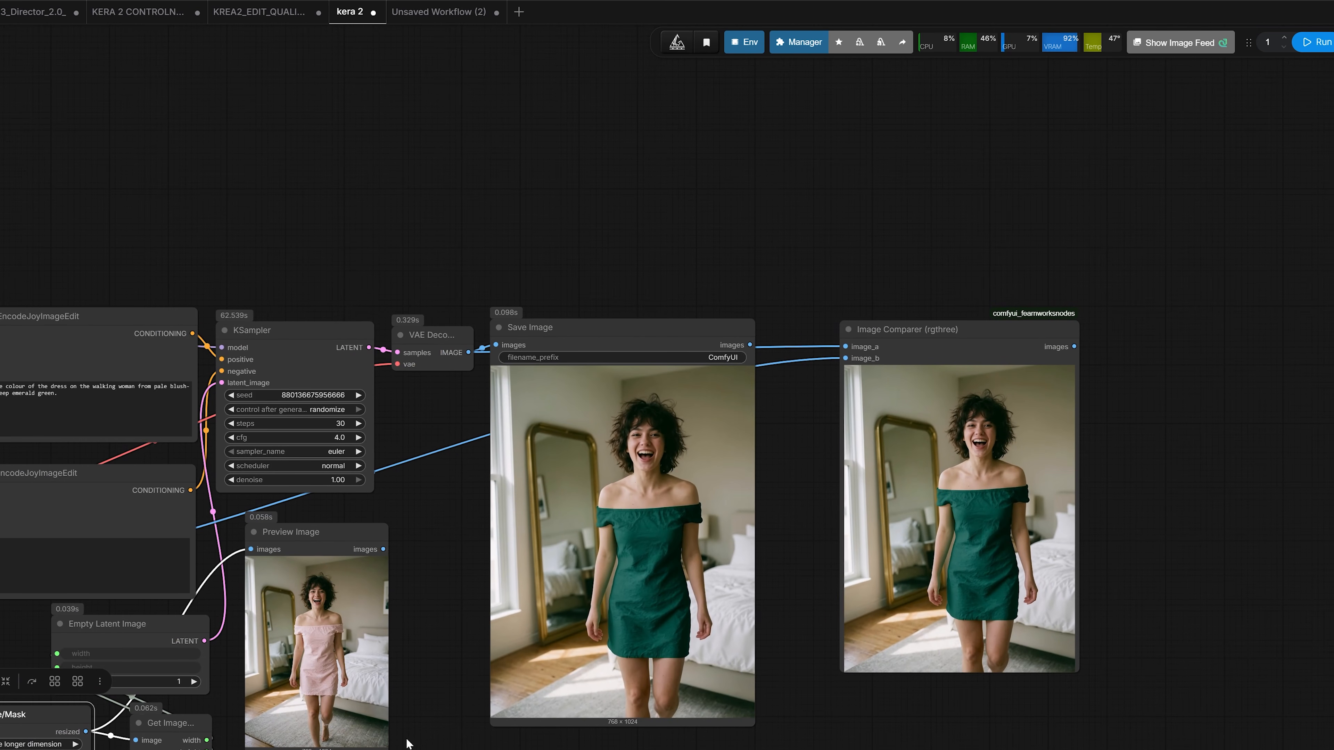
# Connect the resized output of Resize Image/Mask to the Image Comparer's image_b input and run the workflow.
pyautogui.moveTo(434, 667); pyautogui.dragTo(554, 519)
pyautogui.moveTo(208, 585); pyautogui.dragTo(977, 209)
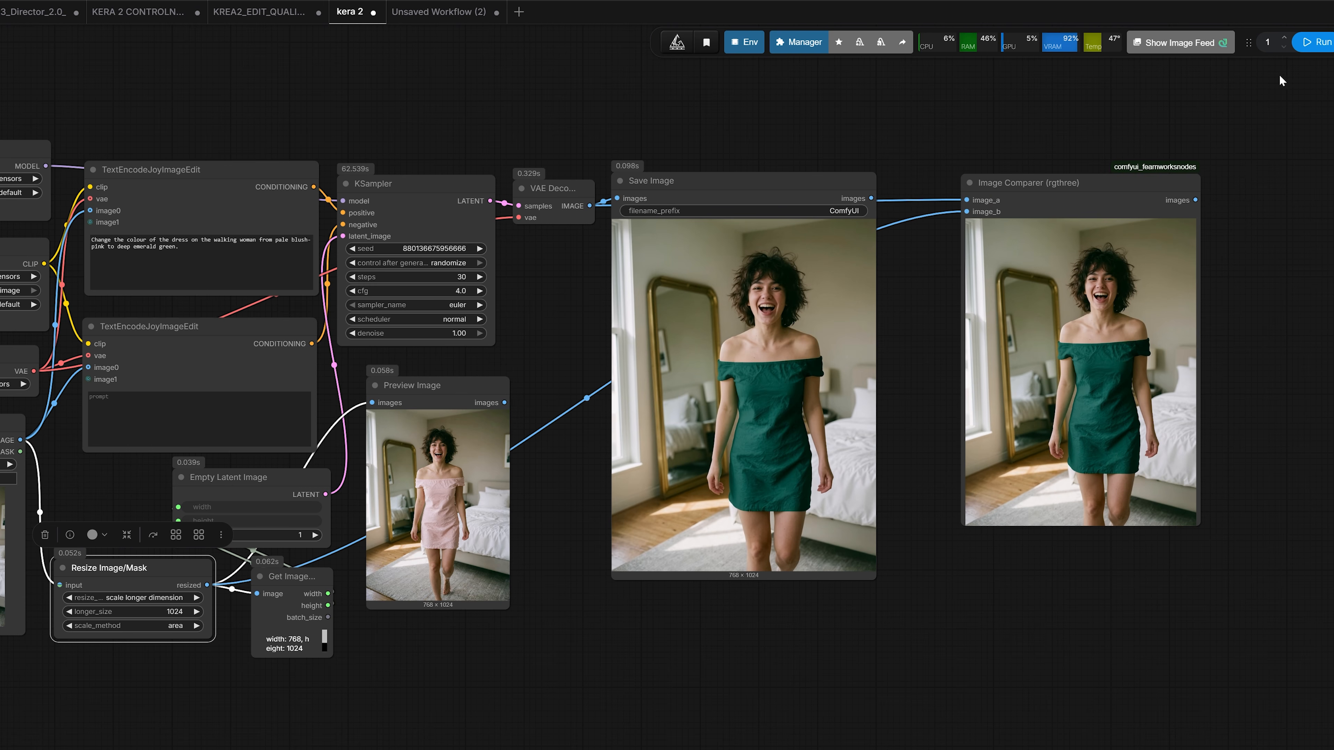
pyautogui.click(1308, 44)
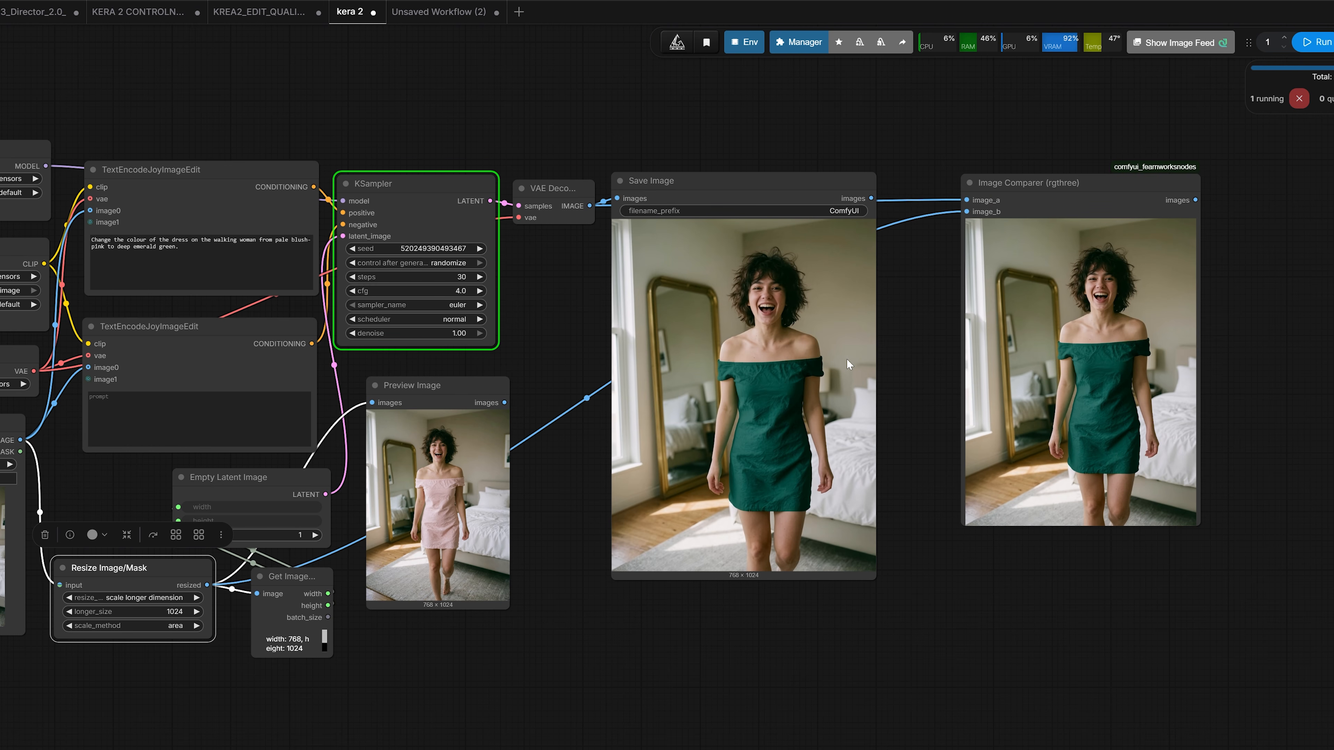
# Review the KSampler settings with 0.75 denoise and compare the resulting dress colour and framing with the original photo.
pyautogui.scroll(5, 580, 148)
pyautogui.scroll(-2, 504, 276)
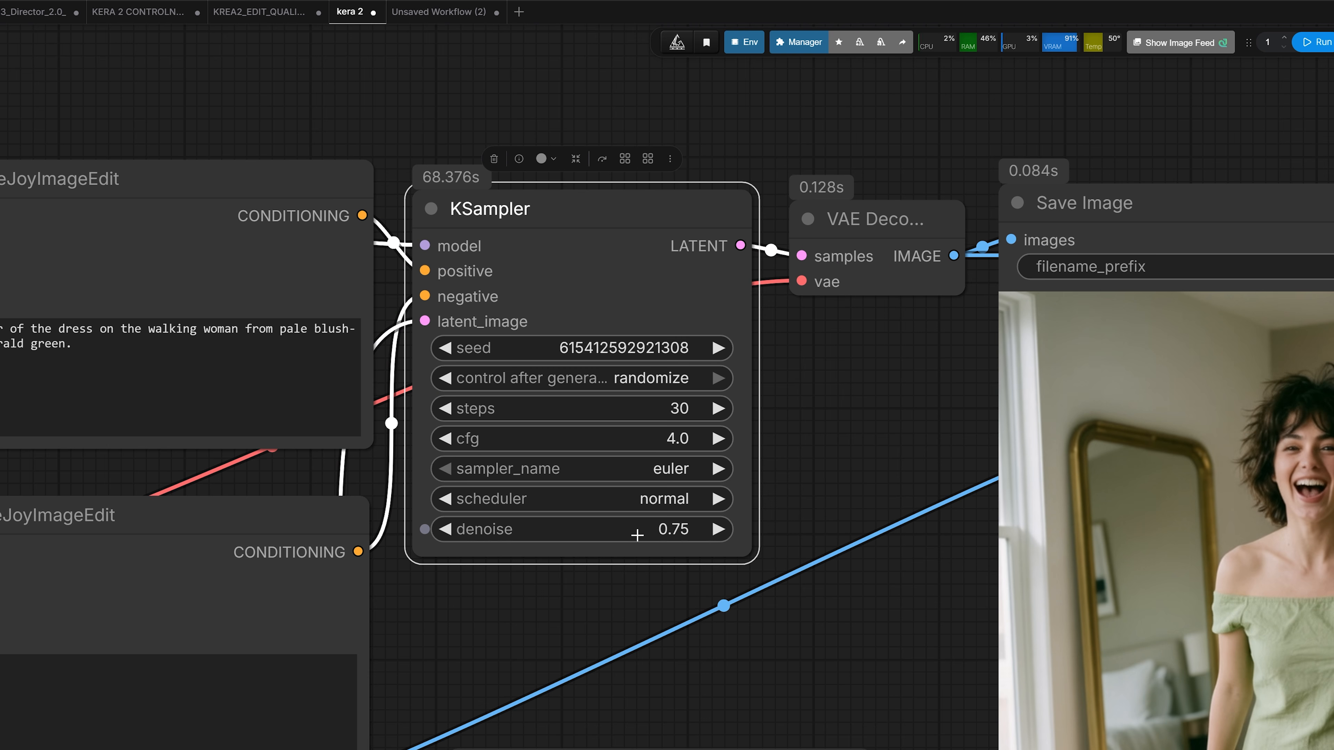
pyautogui.scroll(-2, 637, 535)
pyautogui.moveTo(730, 490); pyautogui.dragTo(462, 200)
pyautogui.scroll(-1, 606, 398)
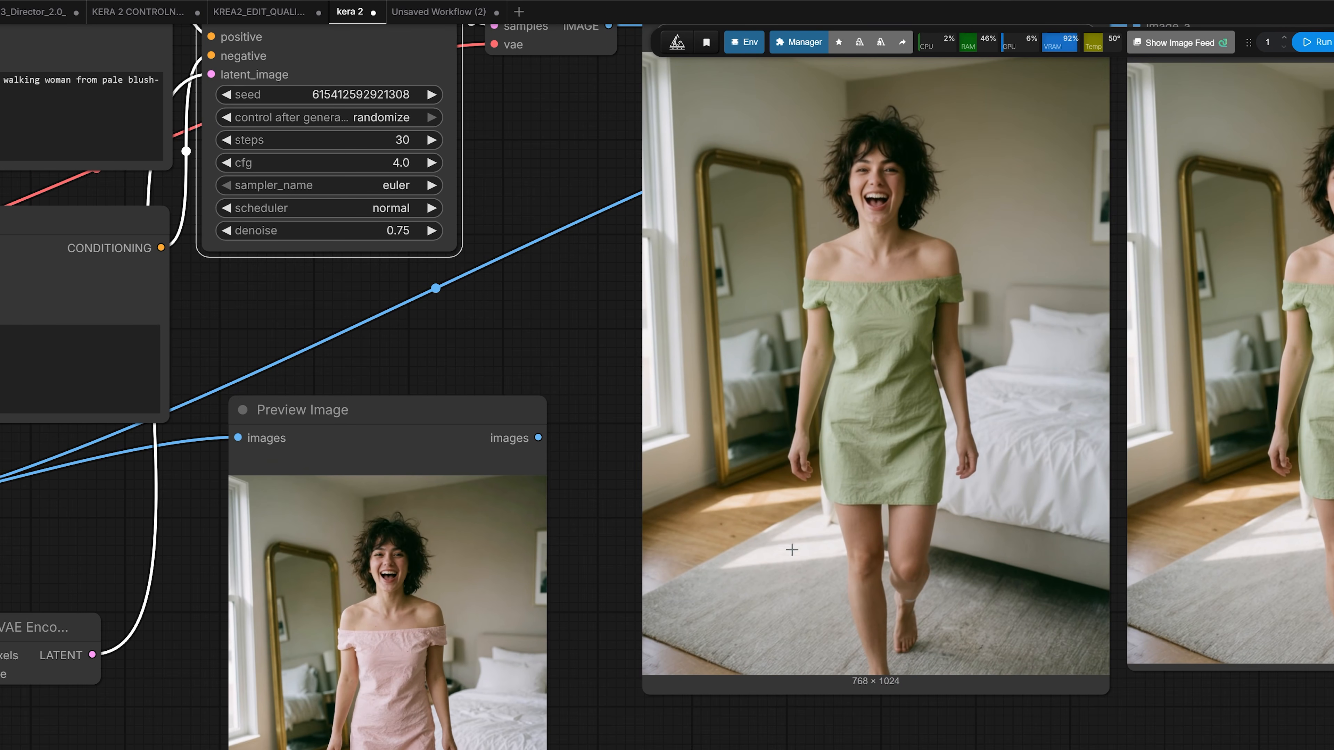
pyautogui.scroll(-2, 793, 550)
pyautogui.moveTo(525, 356); pyautogui.dragTo(67, 422)
pyautogui.scroll(3, 755, 372)
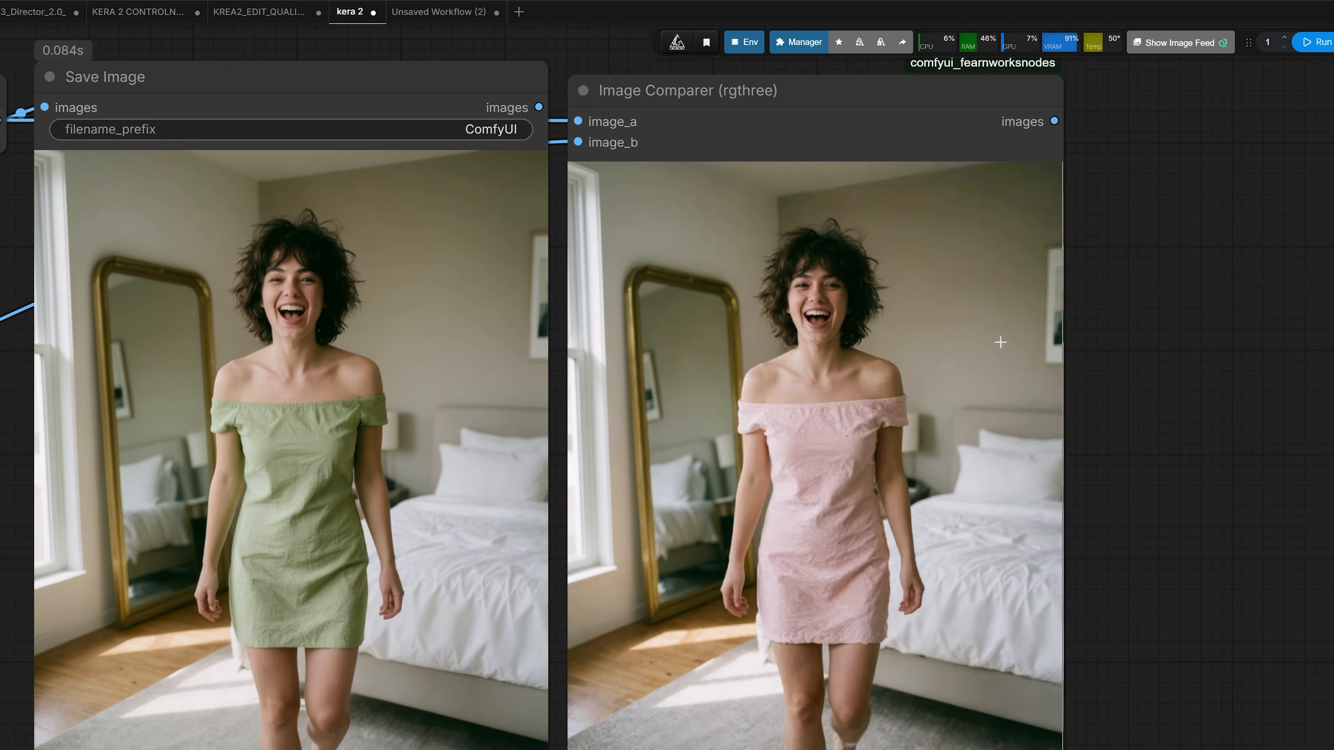
pyautogui.scroll(5, 743, 324)
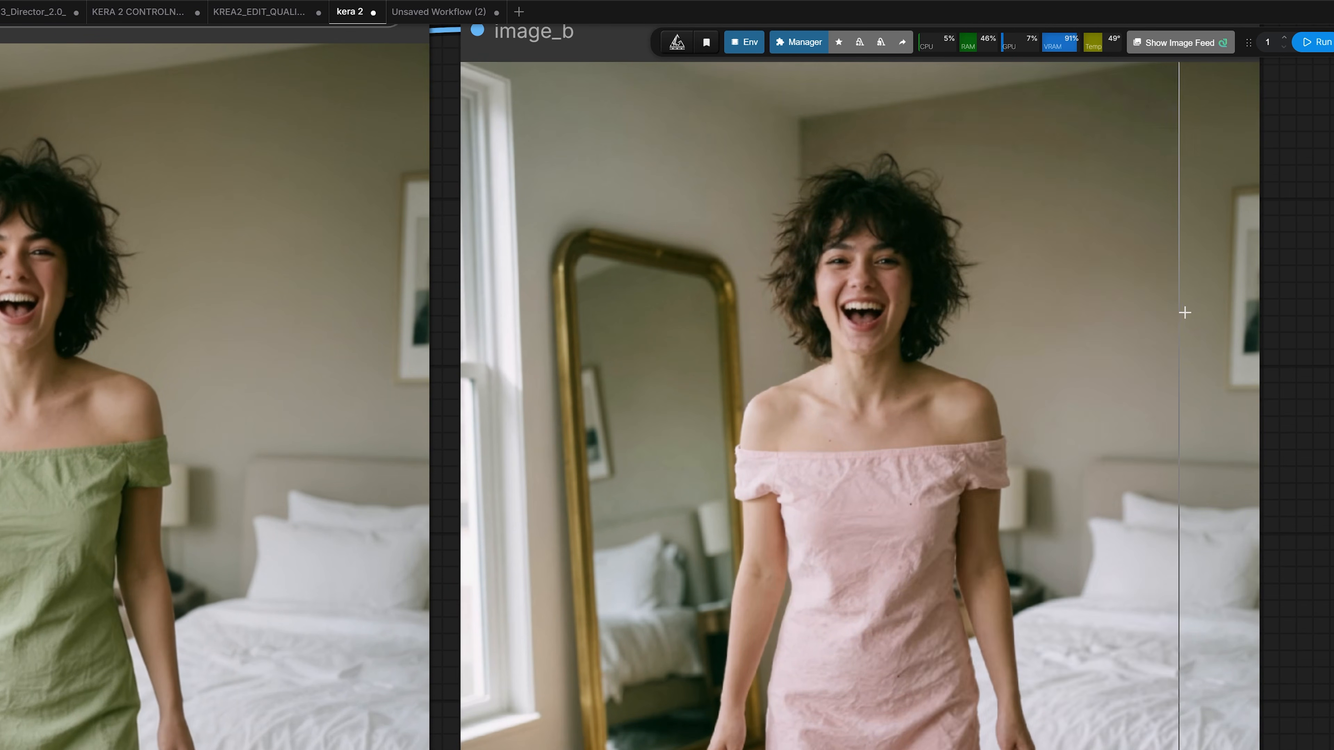
pyautogui.scroll(-1, 1100, 394)
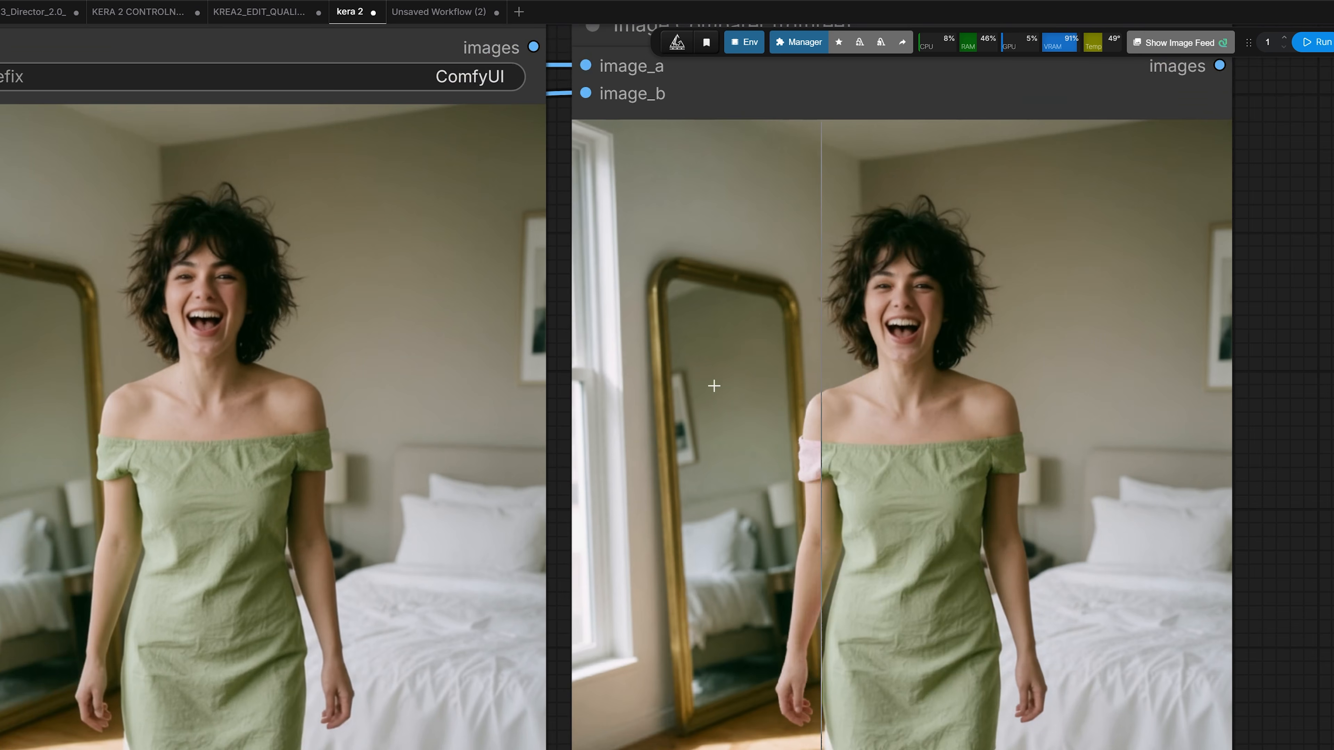
# Run the workflow again with the KSampler denoise at 1.00.
pyautogui.scroll(-12, 903, 404)
pyautogui.scroll(9, 602, 363)
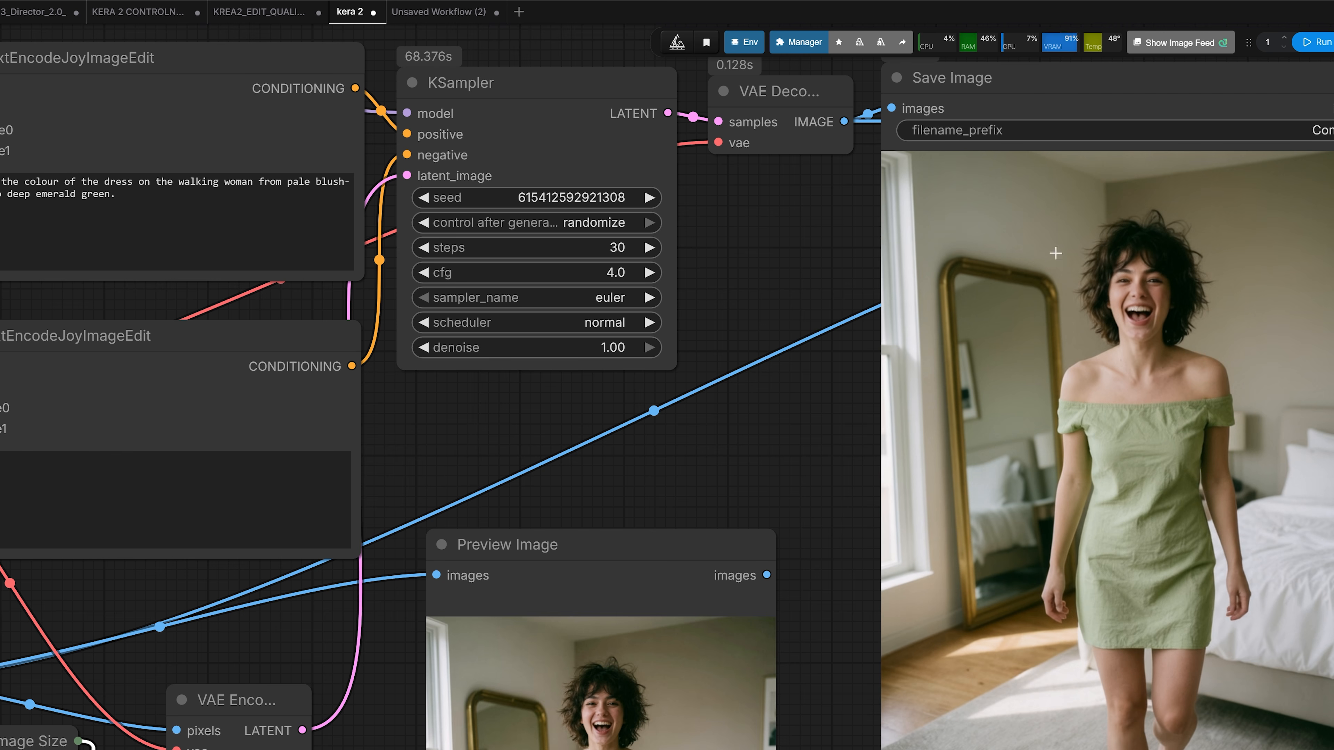
pyautogui.click(1294, 46)
pyautogui.scroll(-2, 722, 390)
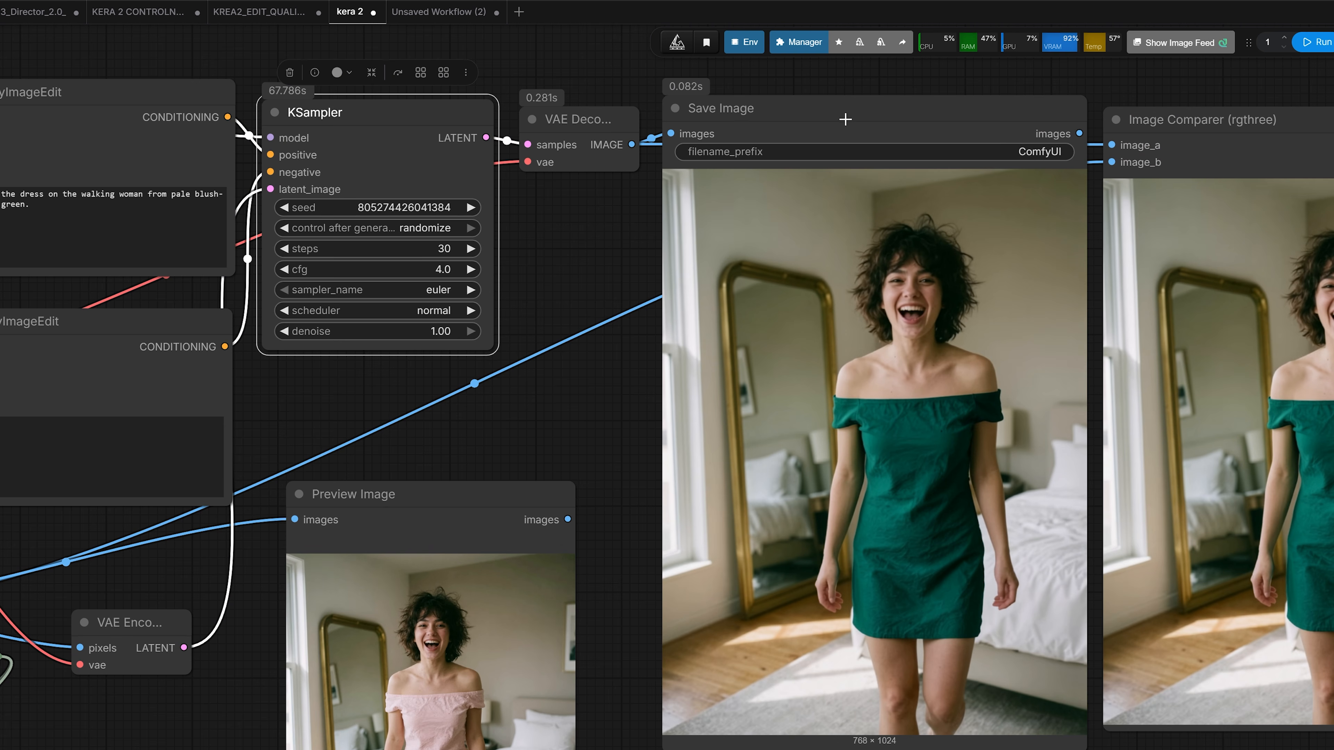
# Inspect the newly generated image in the Save Image node and check it in the Image Comparer.
pyautogui.click(845, 119)
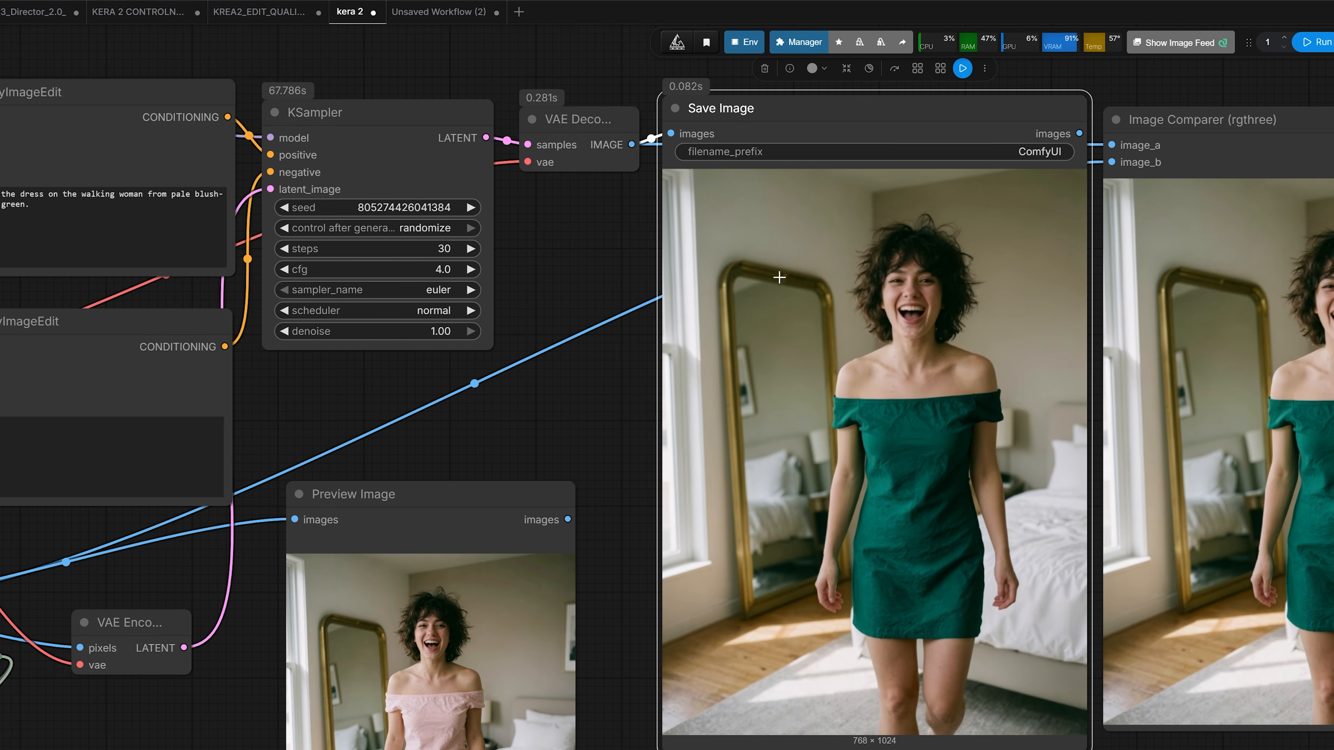
pyautogui.moveTo(592, 330); pyautogui.dragTo(409, 358)
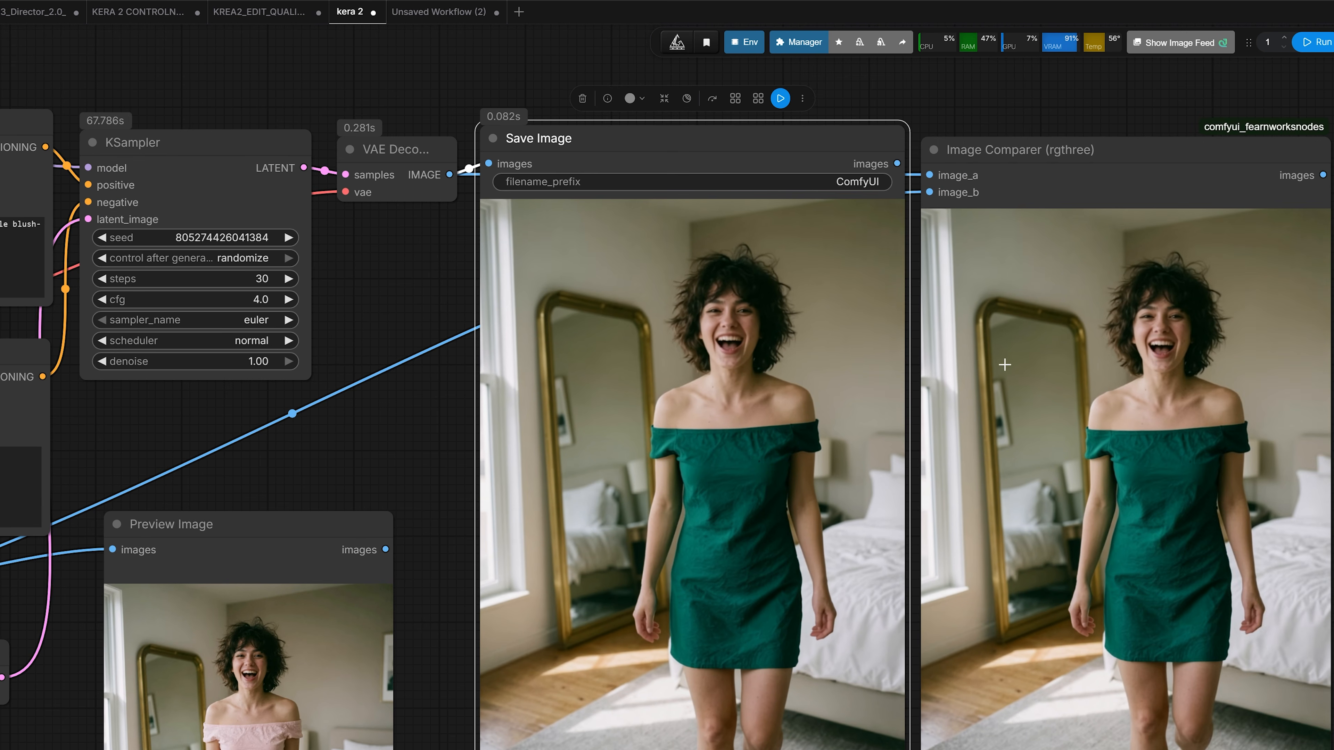
pyautogui.scroll(4, 1077, 365)
pyautogui.scroll(2, 1120, 292)
pyautogui.scroll(-5, 1082, 317)
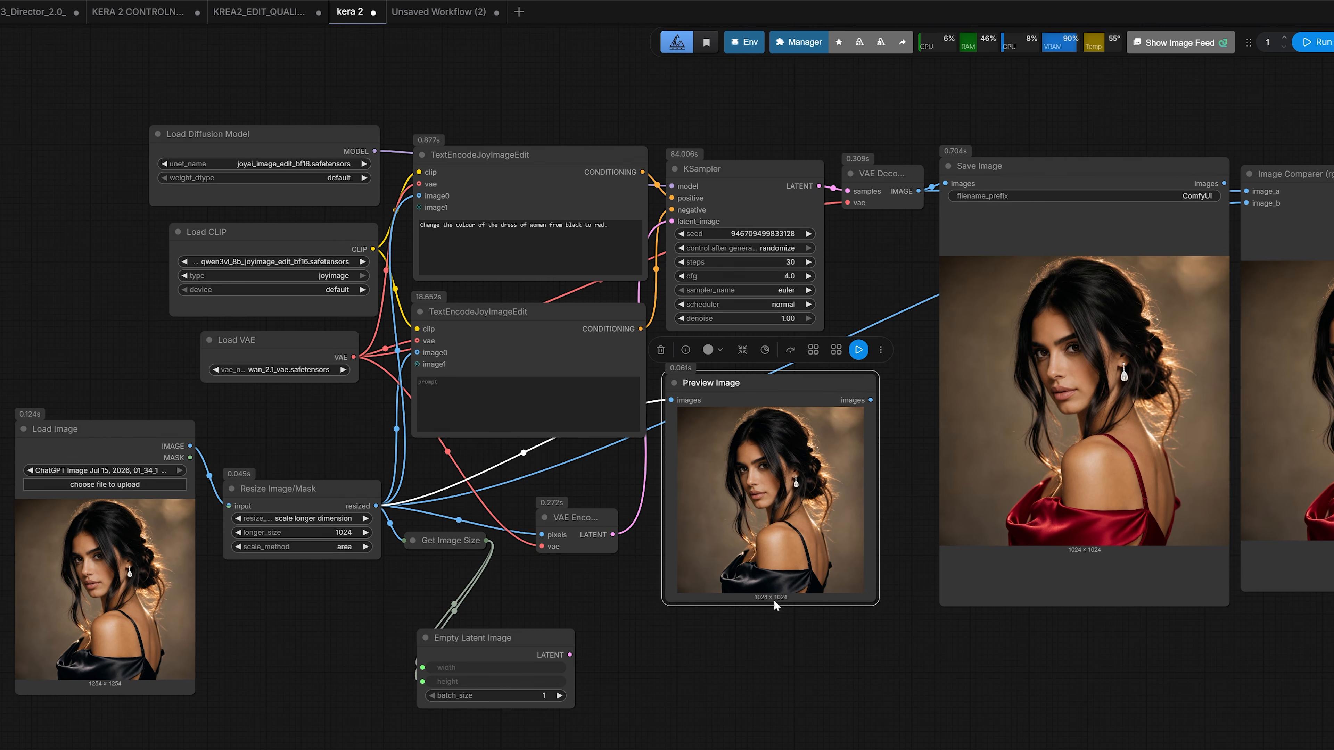
# Compare the original black-dress portrait with its red-dress edit in the Image Comparer, checking the face, hair and dress.
pyautogui.scroll(3, 773, 600)
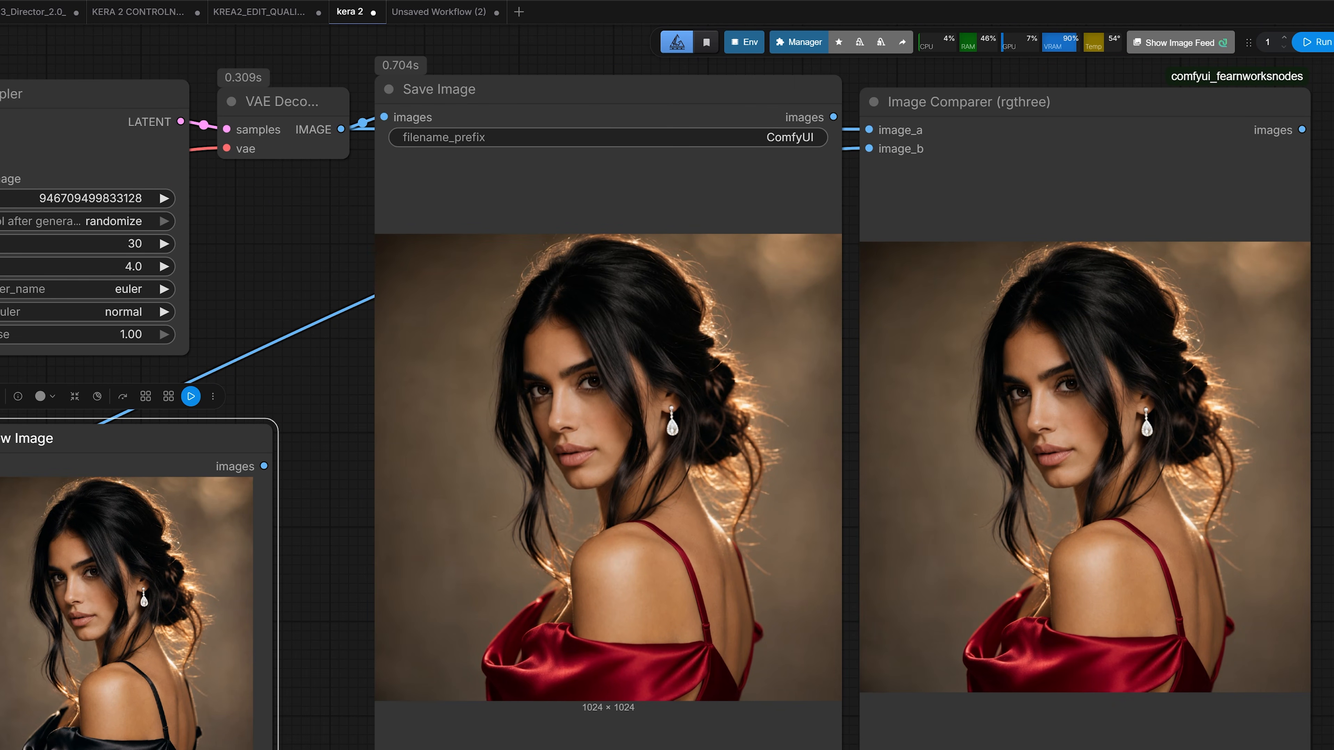
pyautogui.moveTo(1316, 596); pyautogui.dragTo(1078, 587)
pyautogui.scroll(3, 1072, 589)
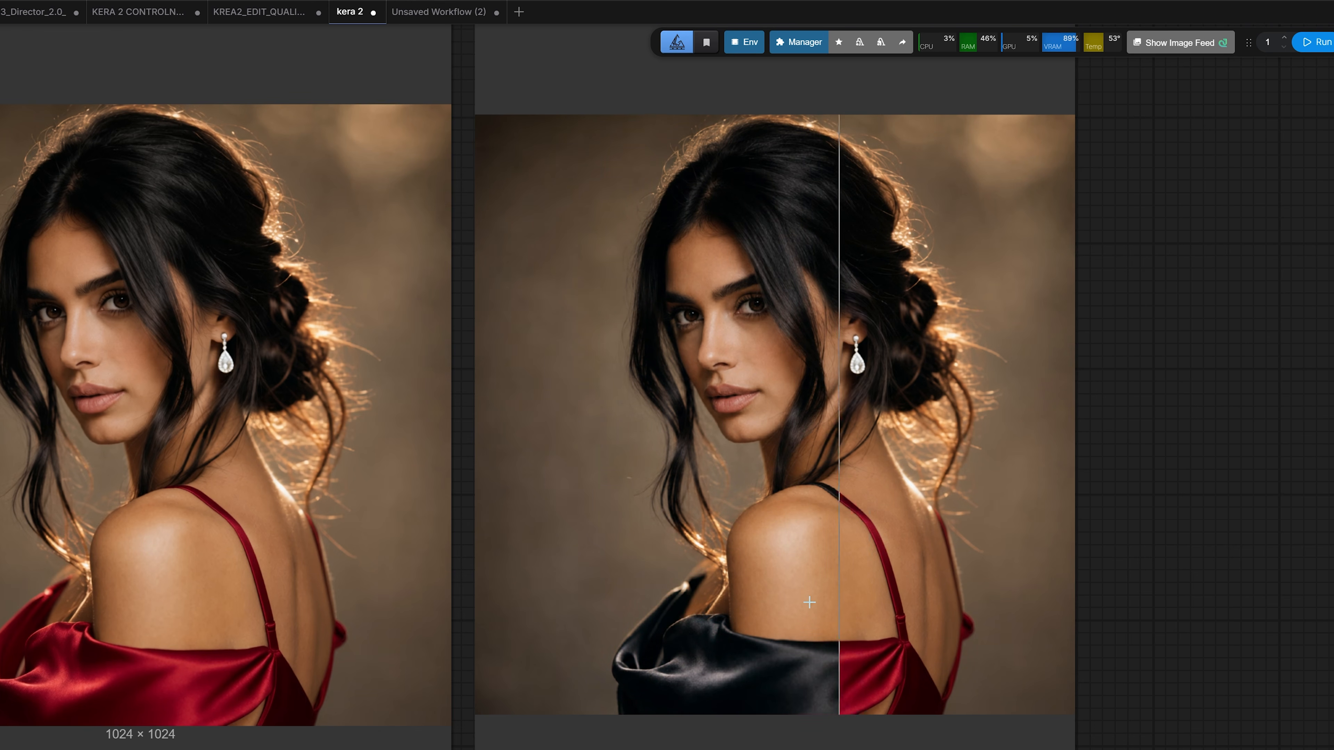
pyautogui.scroll(3, 831, 601)
pyautogui.scroll(-2, 761, 589)
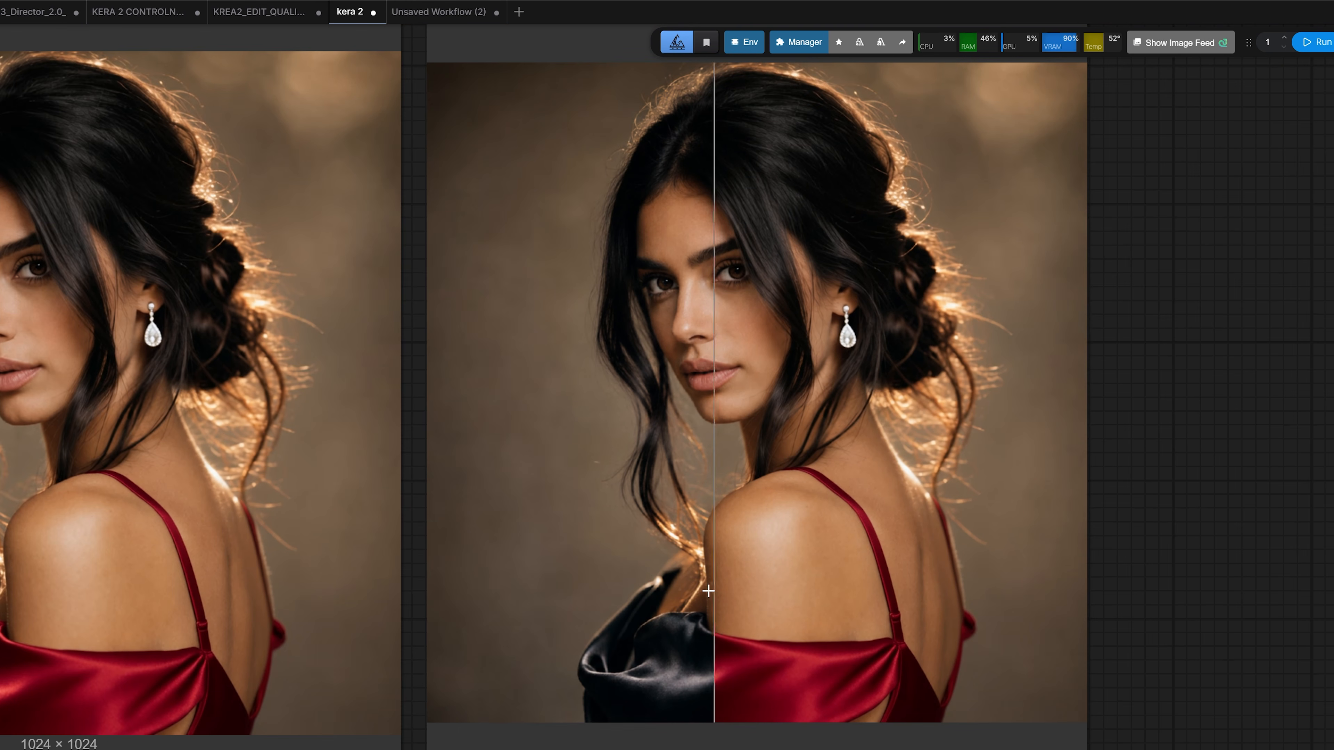
pyautogui.scroll(-1, 712, 588)
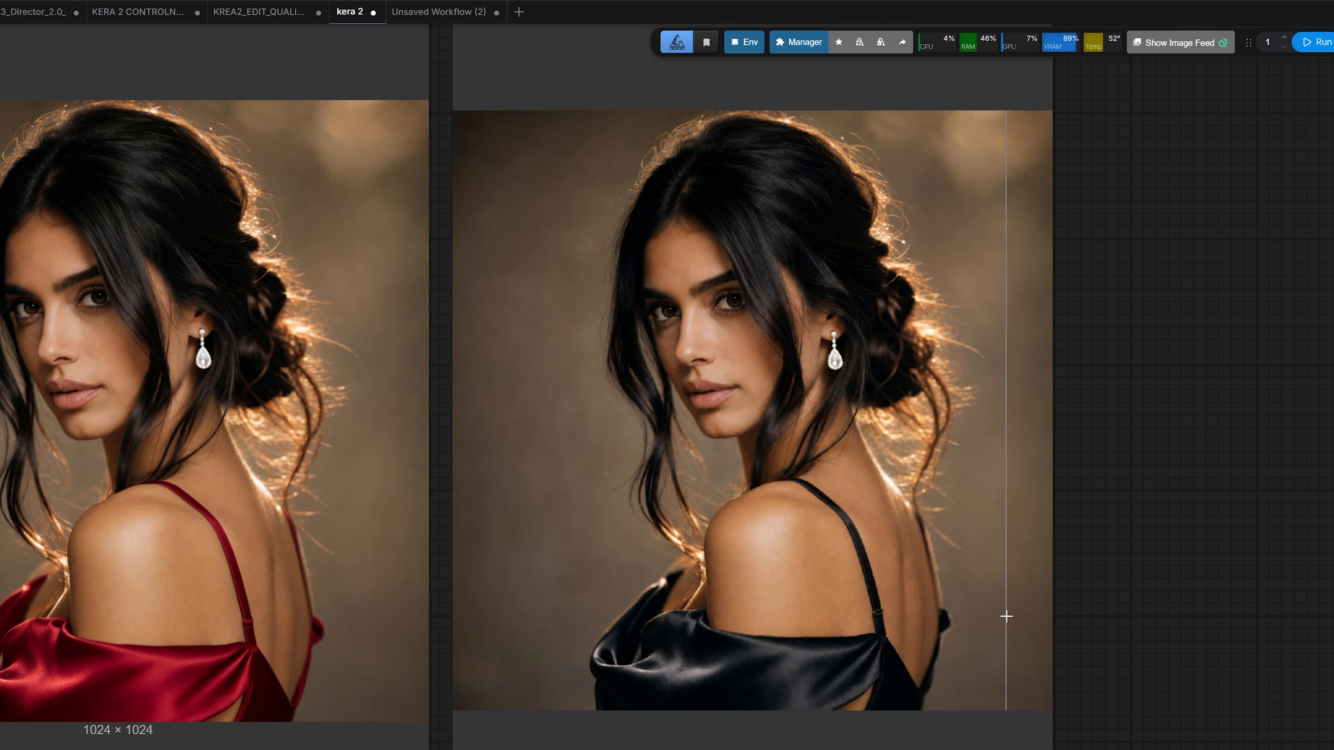
pyautogui.scroll(1, 735, 592)
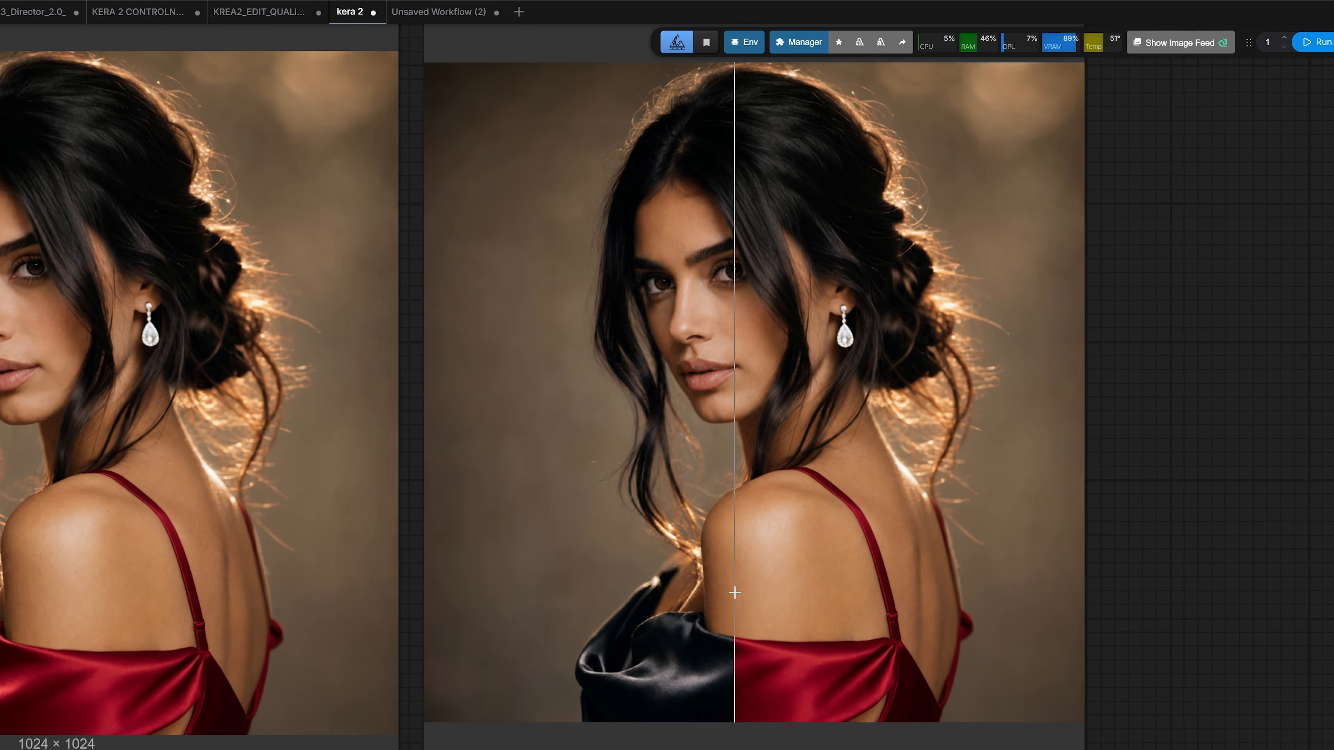
pyautogui.scroll(1, 734, 593)
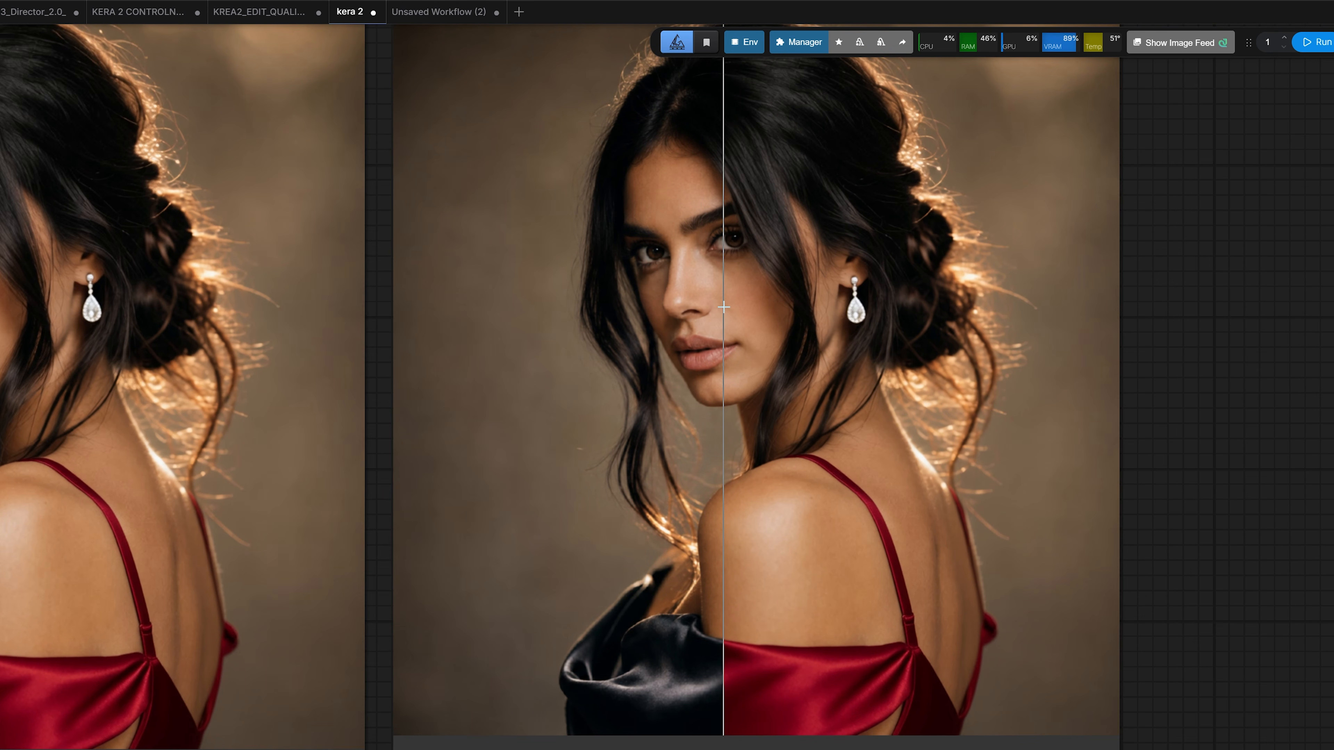
pyautogui.scroll(-1, 724, 307)
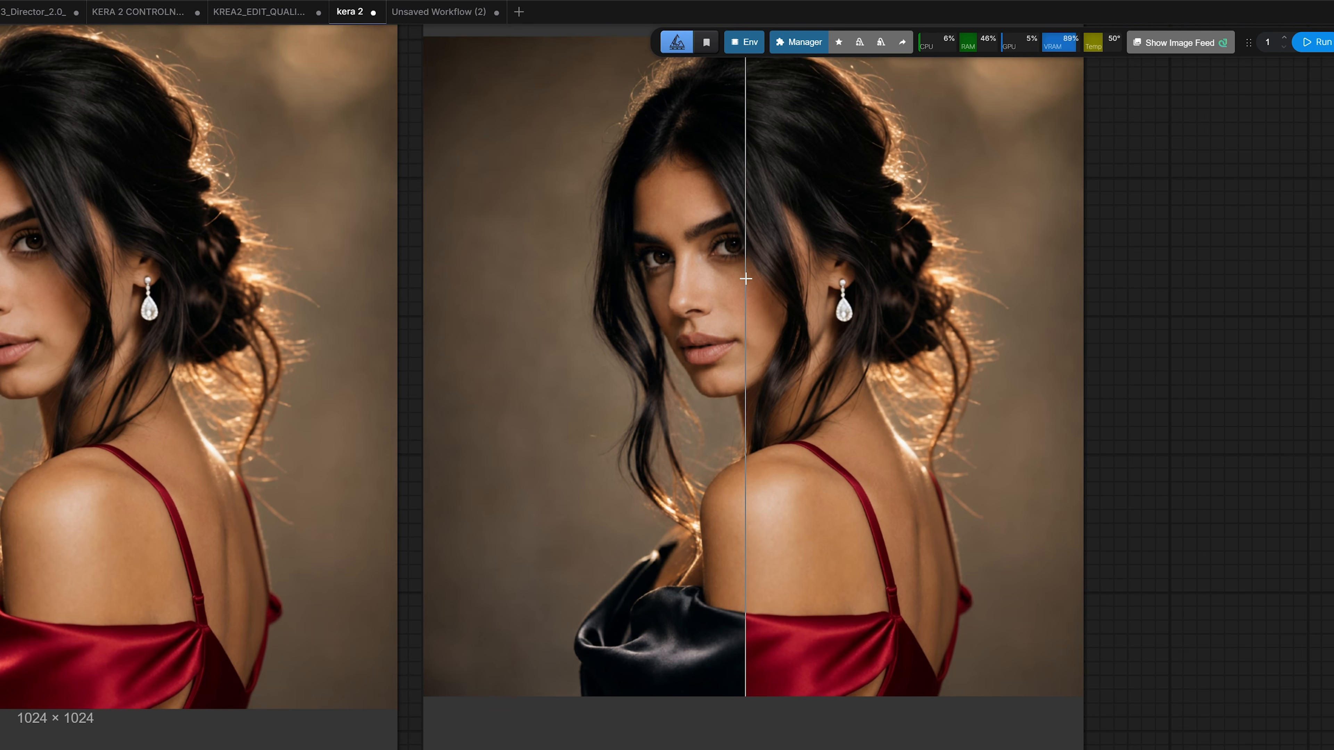
pyautogui.scroll(-1, 745, 279)
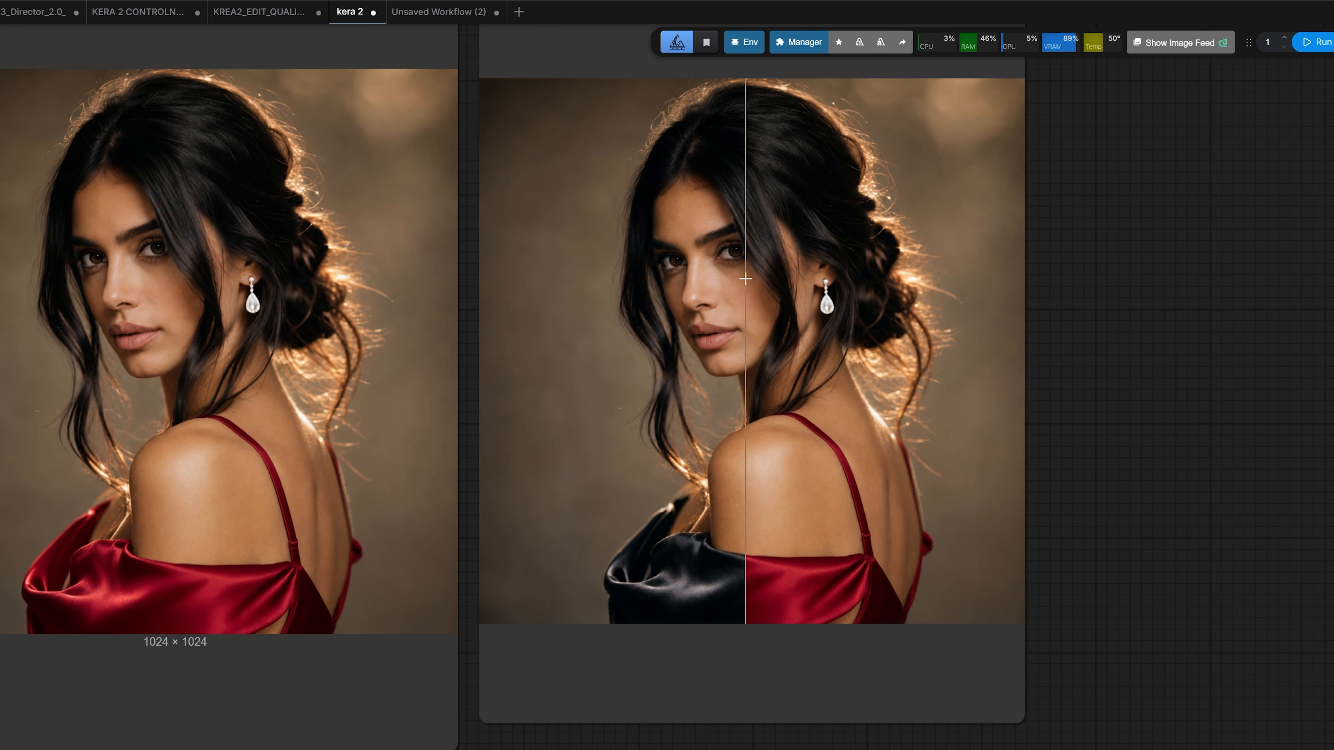
pyautogui.scroll(3, 724, 284)
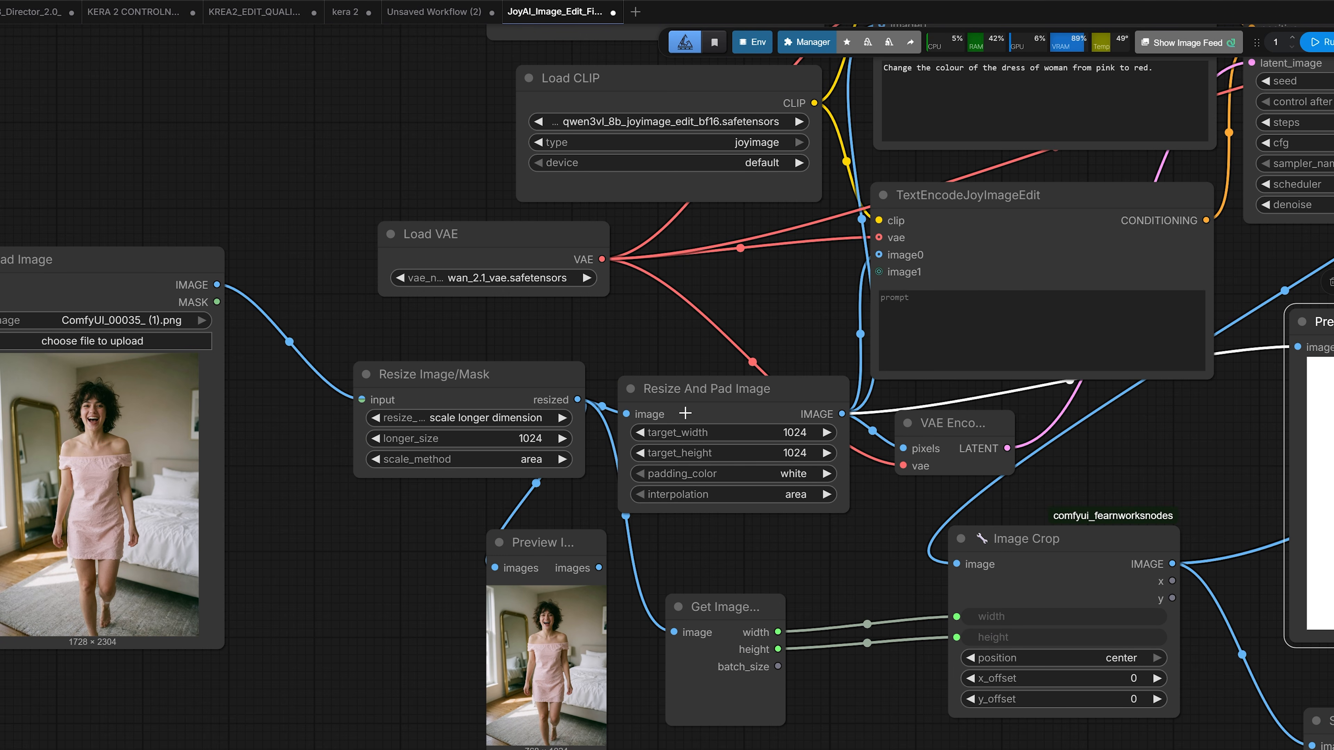
# Check the Resize And Pad Image node's size and padding settings and the padded photo in the connected Preview Image node.
pyautogui.click(684, 413)
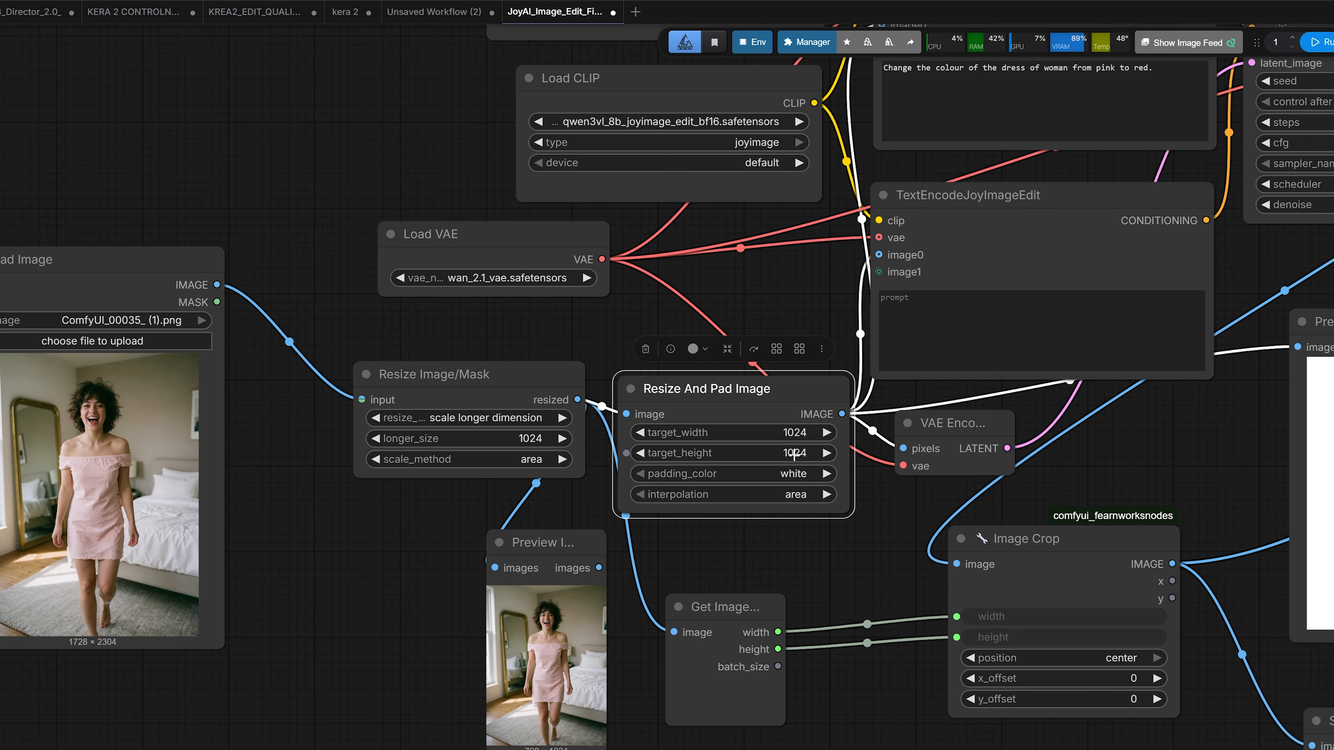
pyautogui.scroll(-2, 715, 241)
pyautogui.moveTo(766, 304); pyautogui.dragTo(519, 309)
pyautogui.scroll(4, 1017, 401)
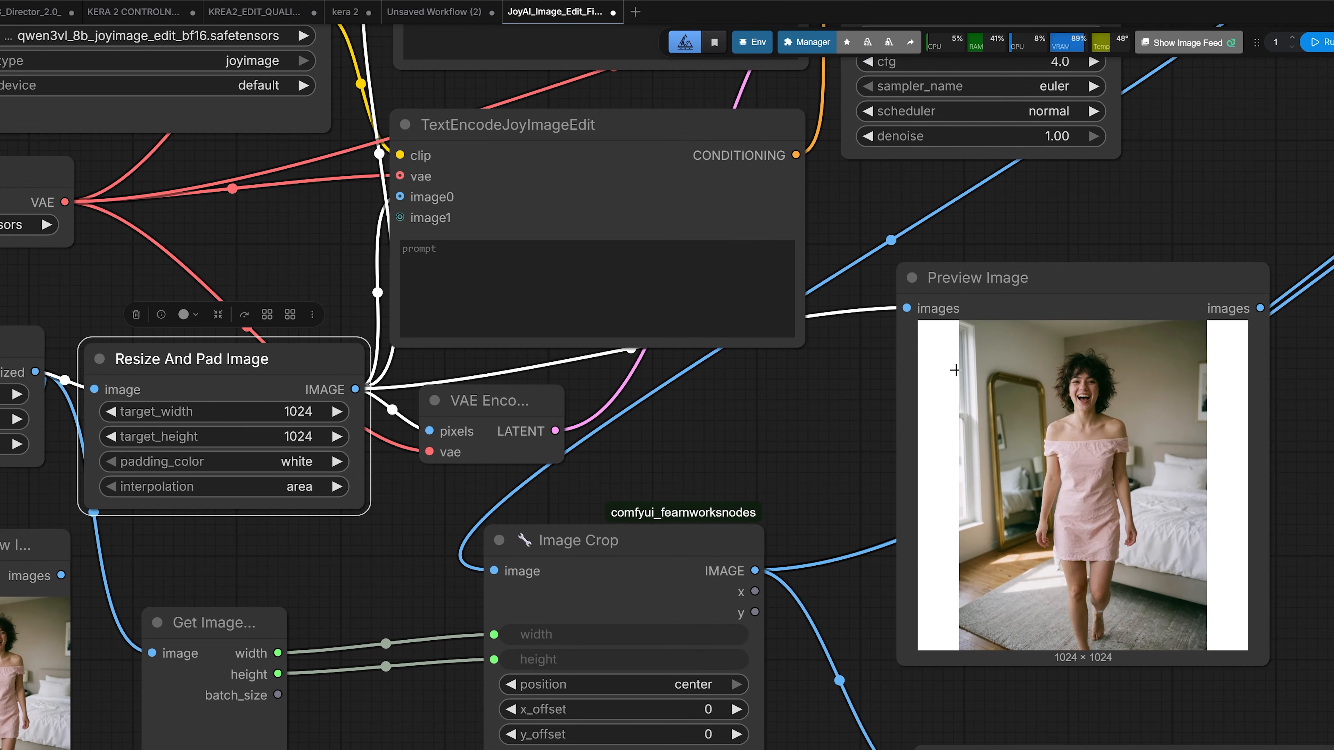
pyautogui.click(972, 295)
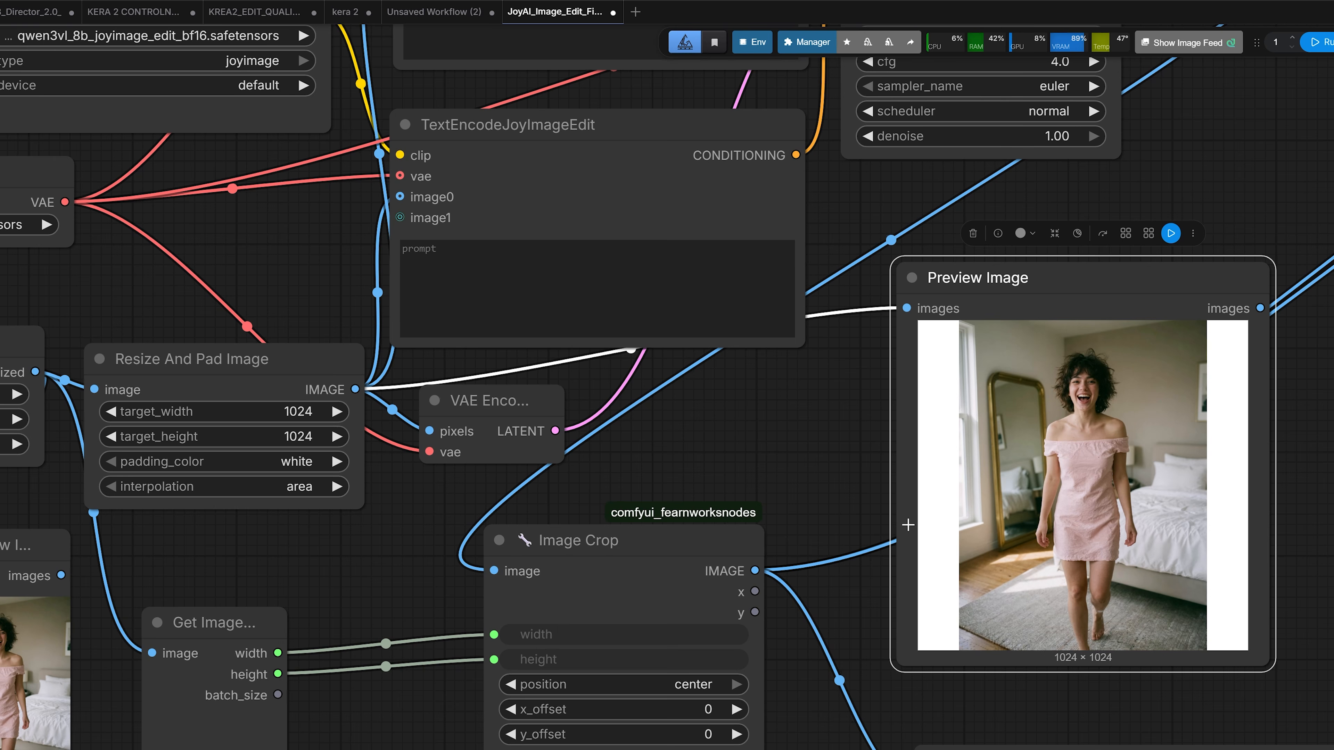
# Examine the Image Crop node, its width and height inputs from the image size node, and the Save Image node it feeds.
pyautogui.scroll(-1, 860, 547)
pyautogui.moveTo(860, 536); pyautogui.dragTo(794, 388)
pyautogui.click(548, 403)
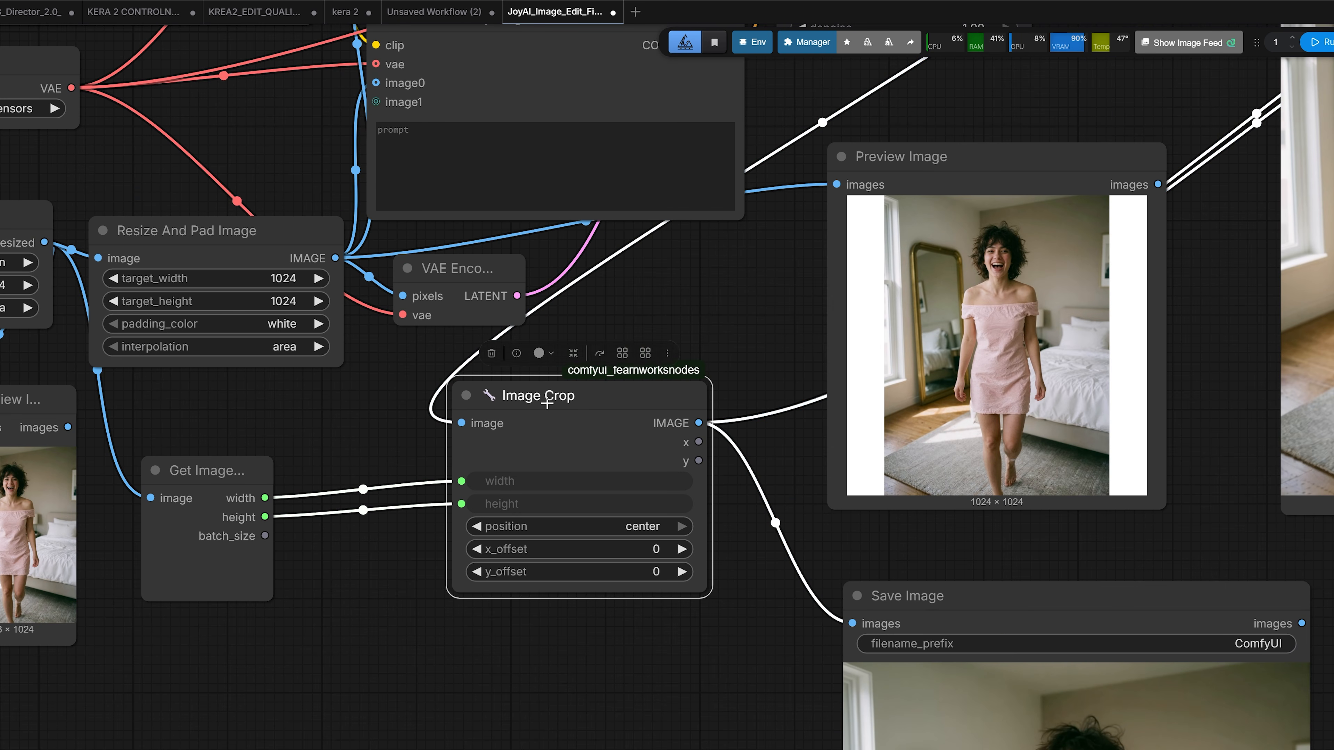
pyautogui.moveTo(596, 324); pyautogui.dragTo(743, 315)
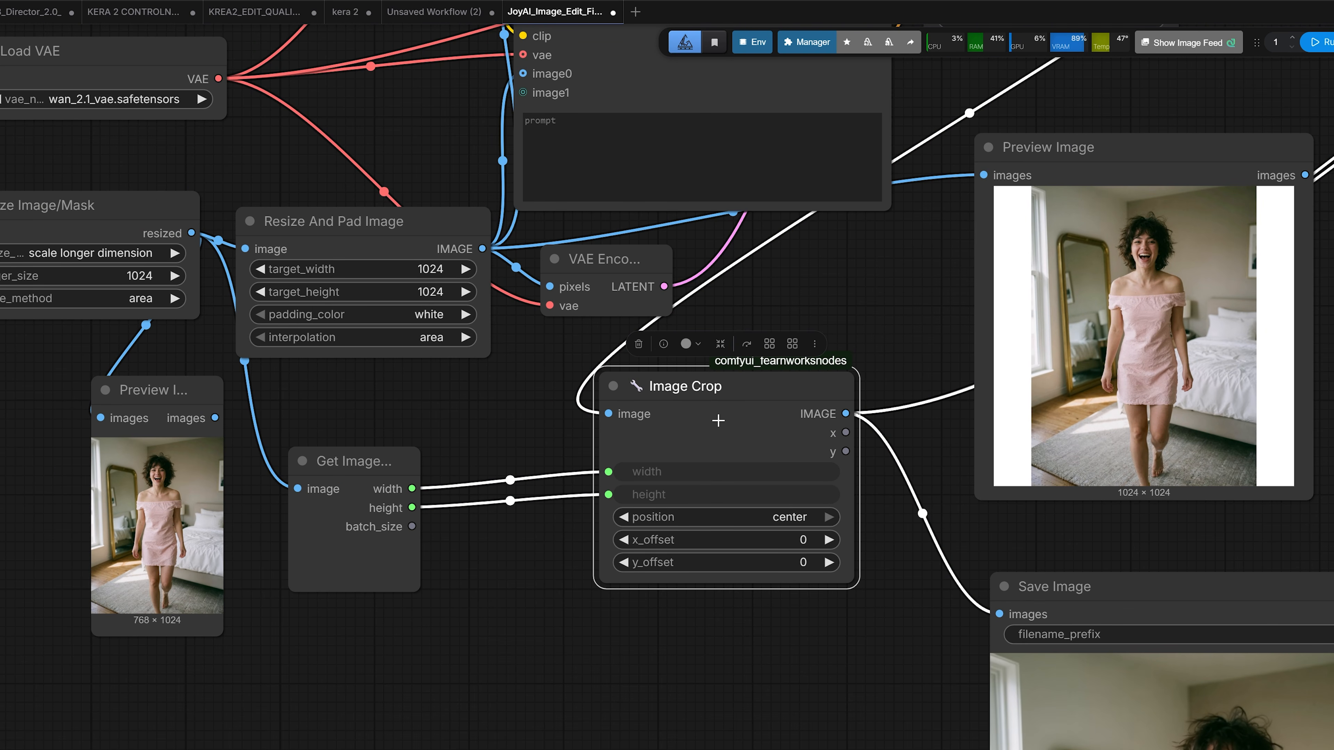
pyautogui.moveTo(943, 525); pyautogui.dragTo(608, 302)
pyautogui.scroll(-3, 756, 482)
pyautogui.moveTo(514, 492); pyautogui.dragTo(396, 334)
pyautogui.click(716, 252)
pyautogui.moveTo(1048, 358); pyautogui.dragTo(731, 749)
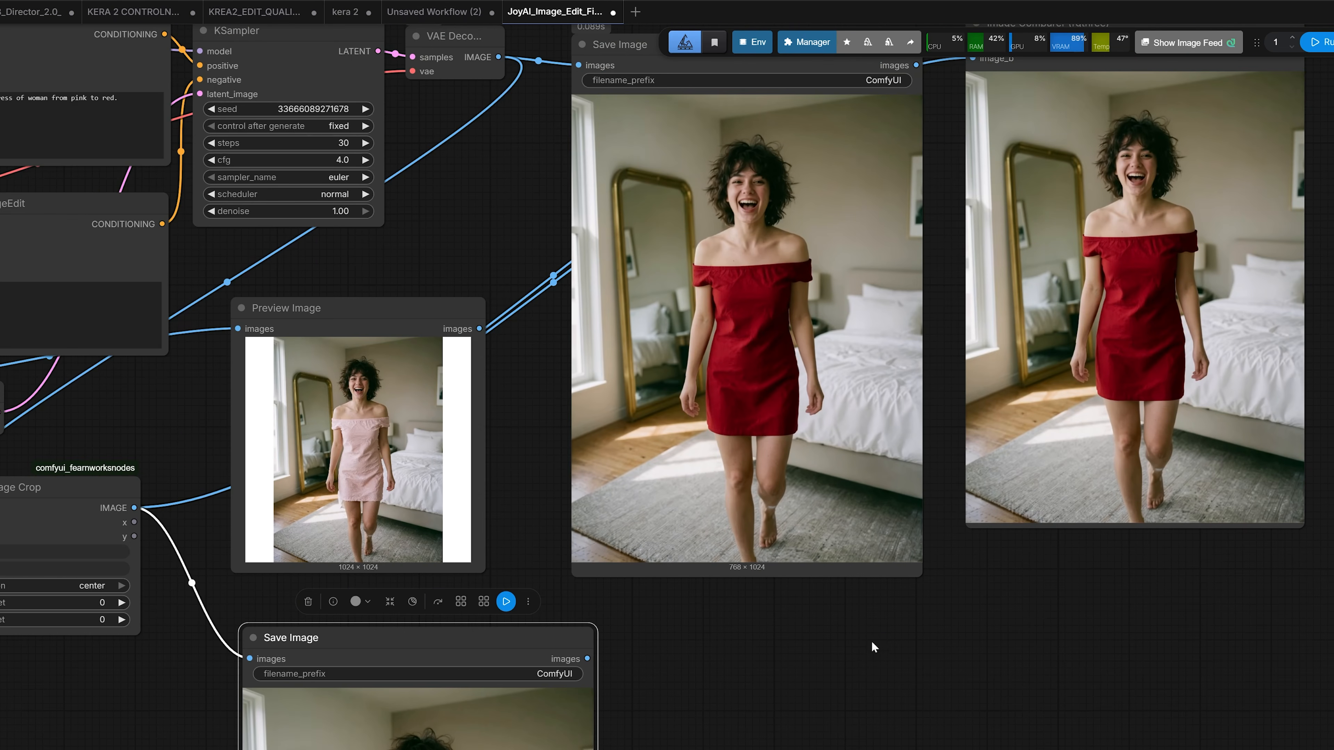
# Compare the red-dress edit with the original pink-dress photo in the Image Comparer, checking framing and alignment.
pyautogui.moveTo(1079, 381); pyautogui.dragTo(759, 554)
pyautogui.scroll(4, 759, 554)
pyautogui.scroll(3, 619, 525)
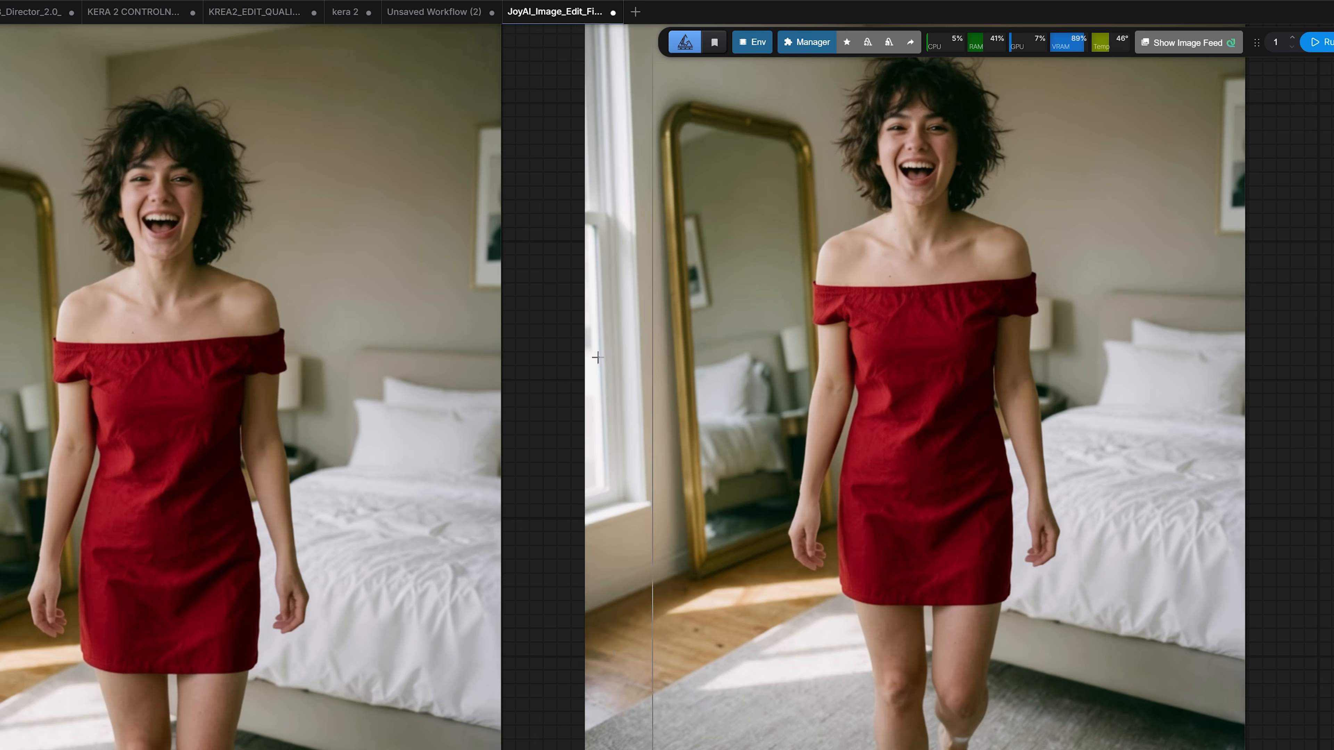
pyautogui.scroll(-10, 1019, 396)
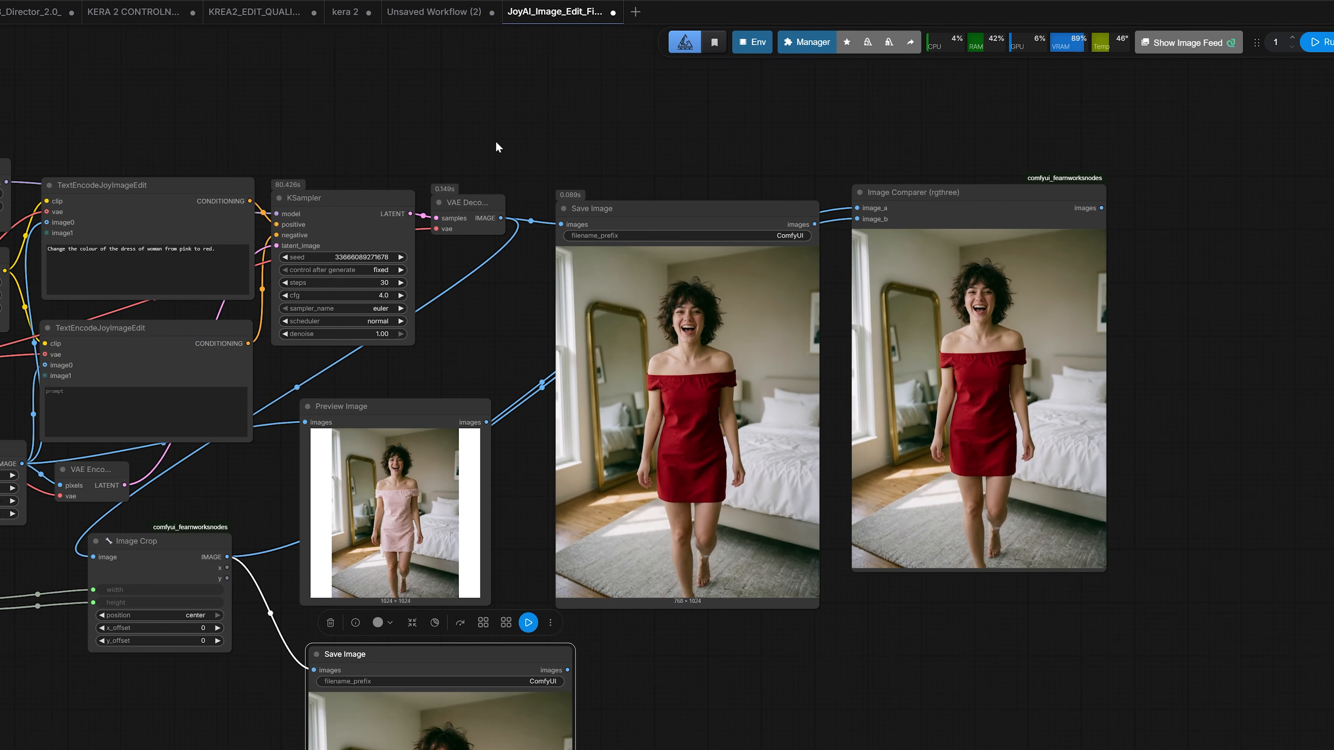
pyautogui.moveTo(389, 387); pyautogui.dragTo(826, 409)
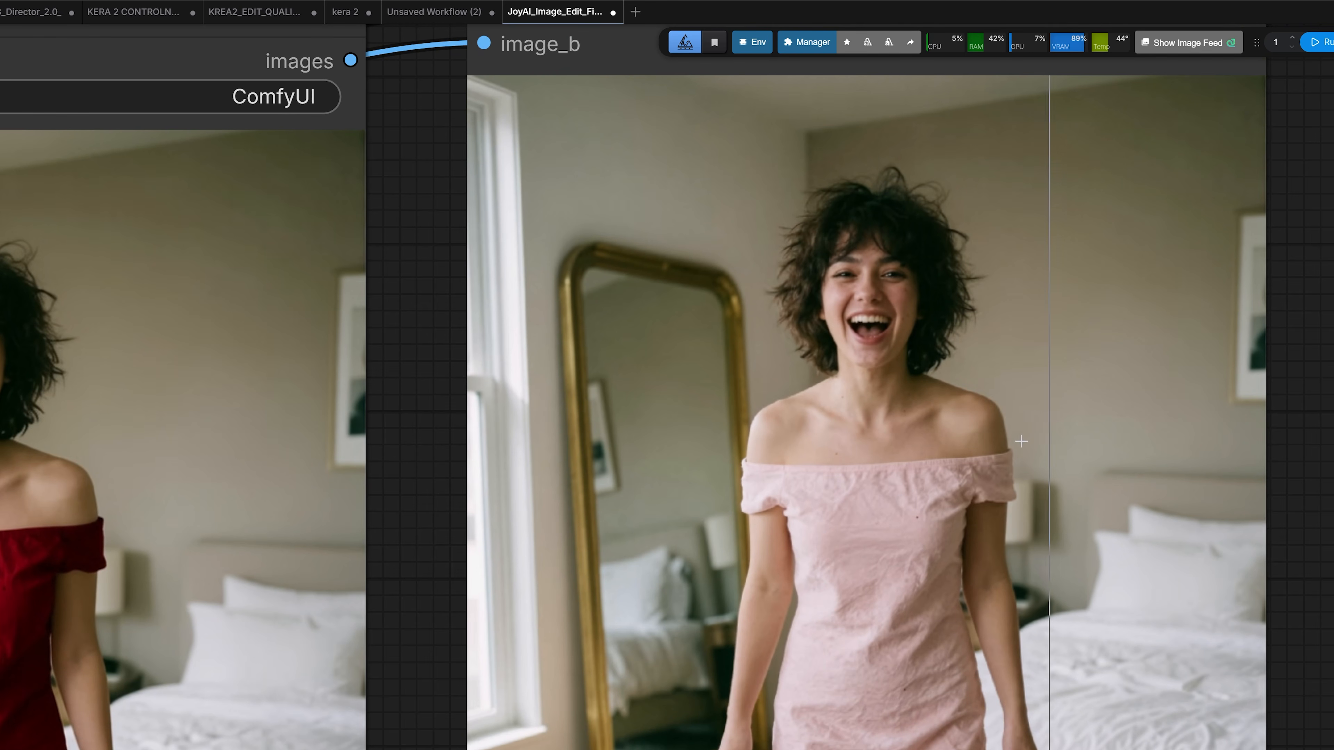
pyautogui.scroll(-3, 793, 447)
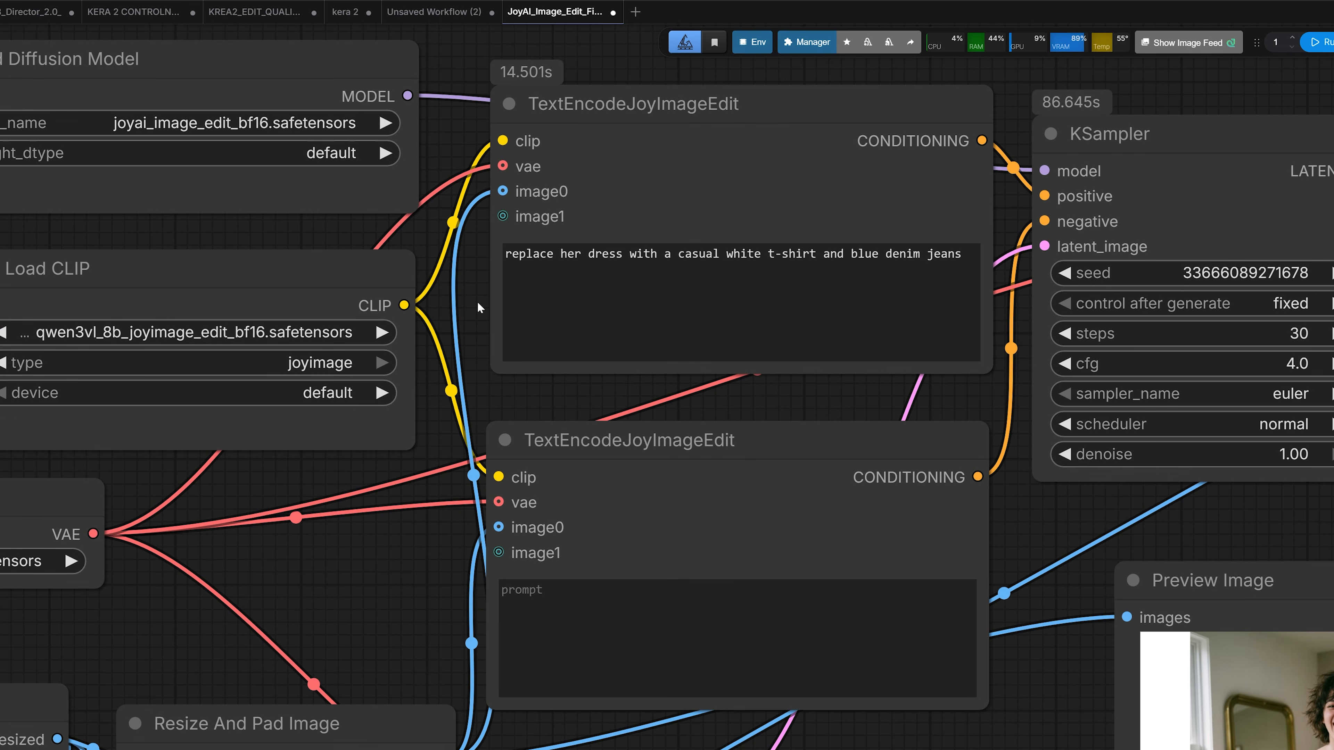
# Review the prompt replacing the dress with a white t-shirt and blue denim jeans, and inspect its output in the Save Image node.
pyautogui.scroll(2, 478, 302)
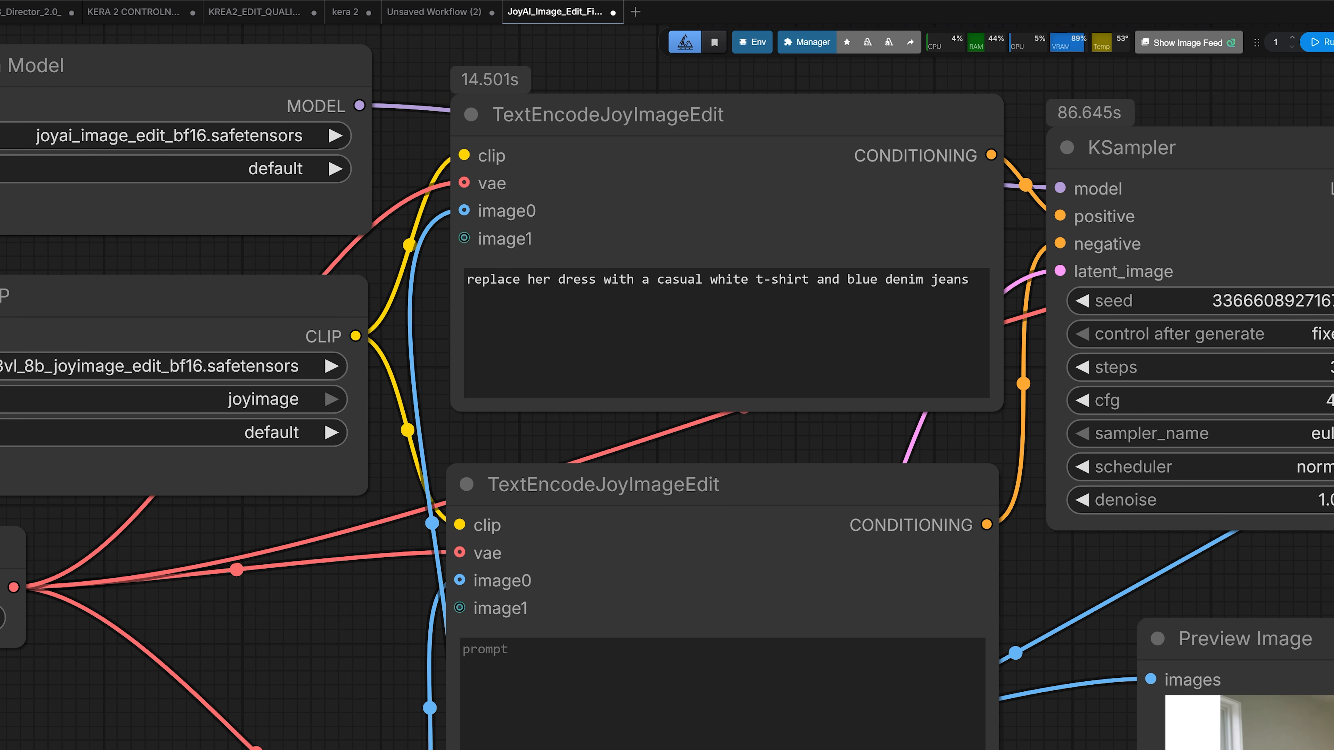
pyautogui.scroll(-2, 1042, 438)
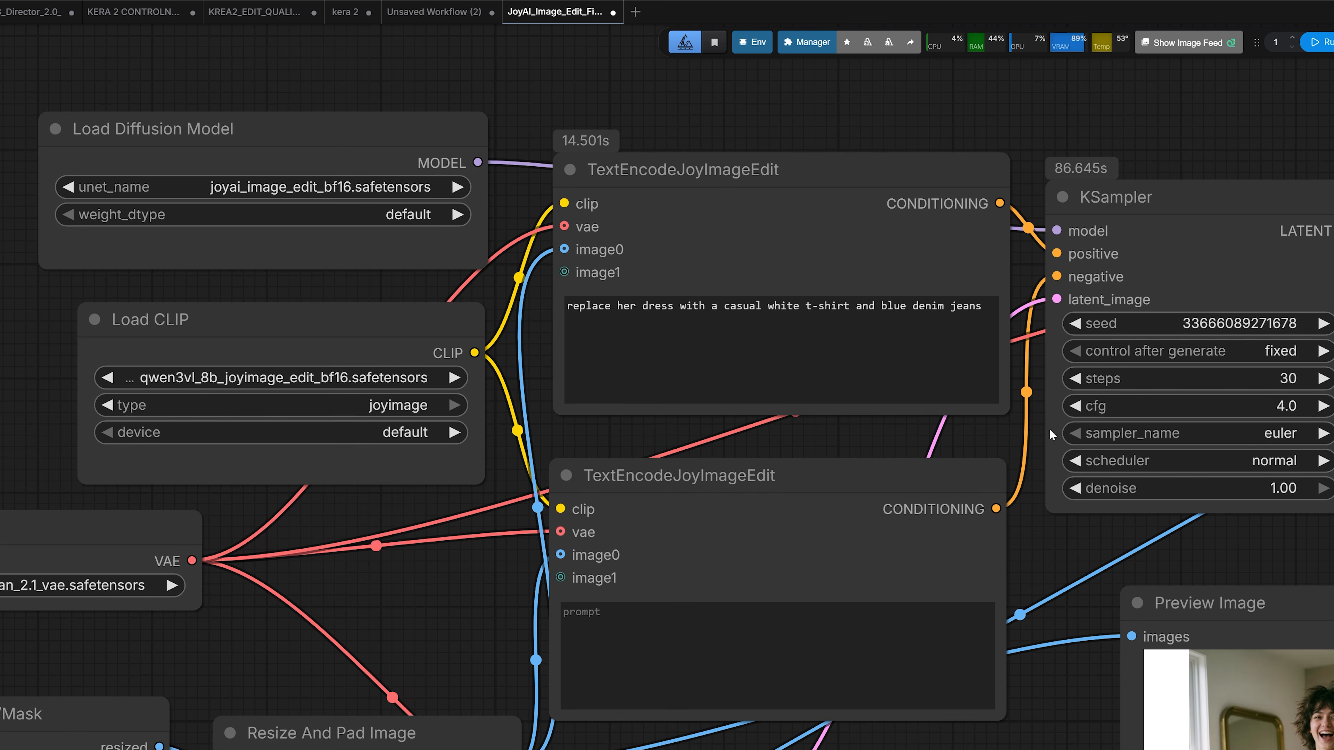
pyautogui.moveTo(1333, 438); pyautogui.dragTo(39, 256)
pyautogui.scroll(-4, 511, 404)
pyautogui.scroll(2, 1285, 358)
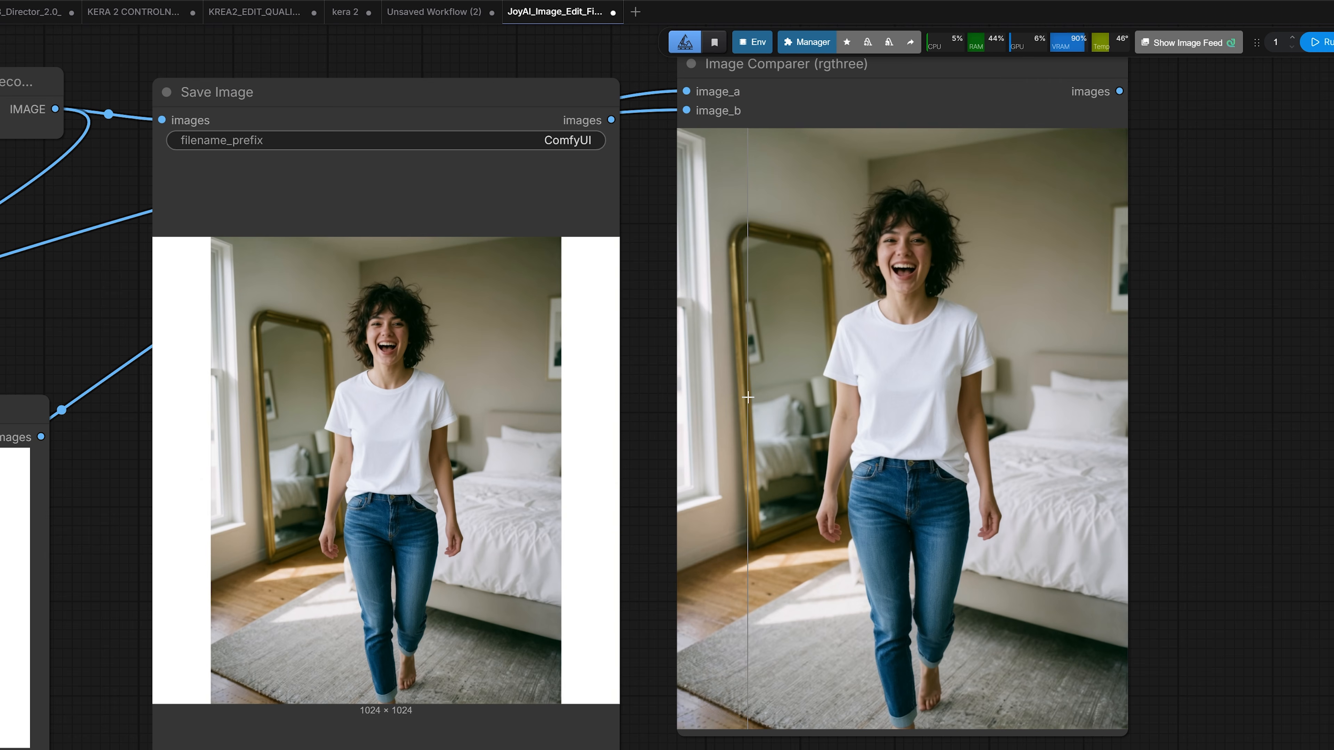
# Compare the t-shirt-and-jeans edit with the original pink-dress photo in the Image Comparer.
pyautogui.scroll(3, 986, 371)
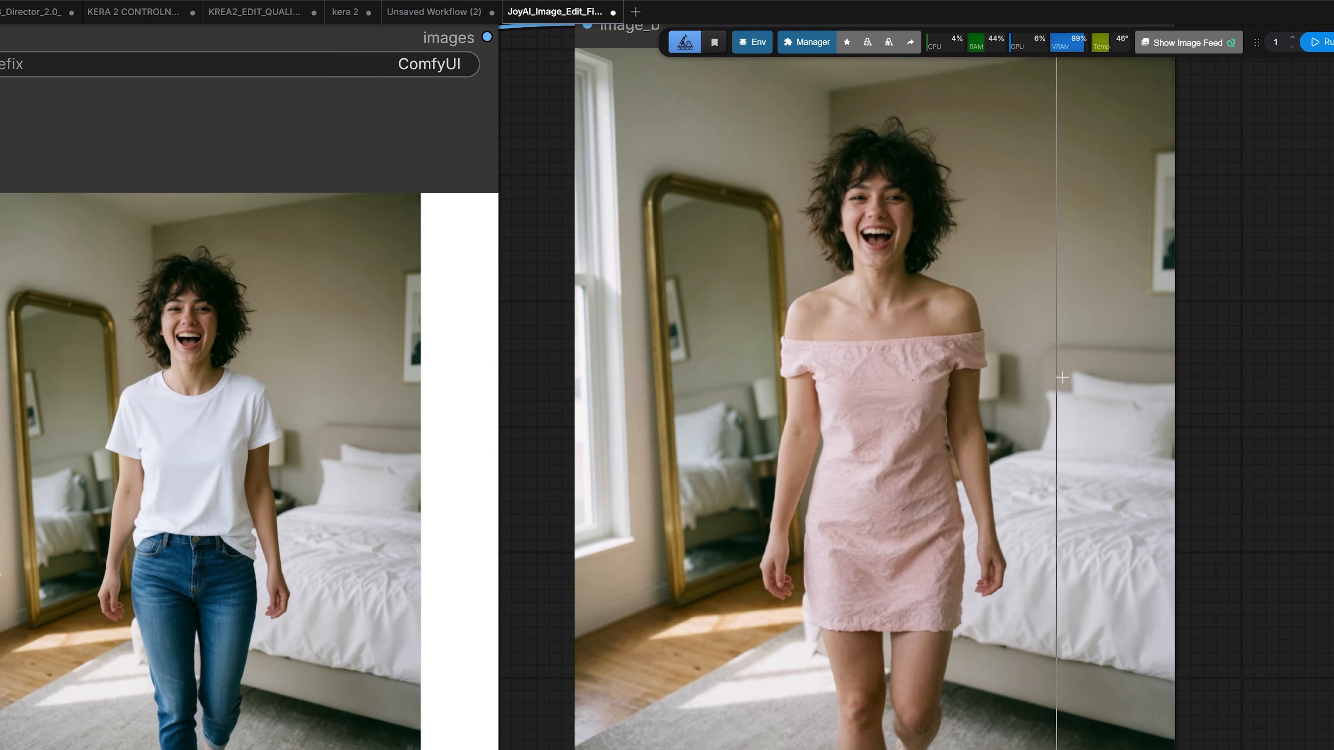
pyautogui.moveTo(960, 384); pyautogui.dragTo(1131, 373)
pyautogui.scroll(-1, 710, 430)
pyautogui.moveTo(683, 430); pyautogui.dragTo(467, 439)
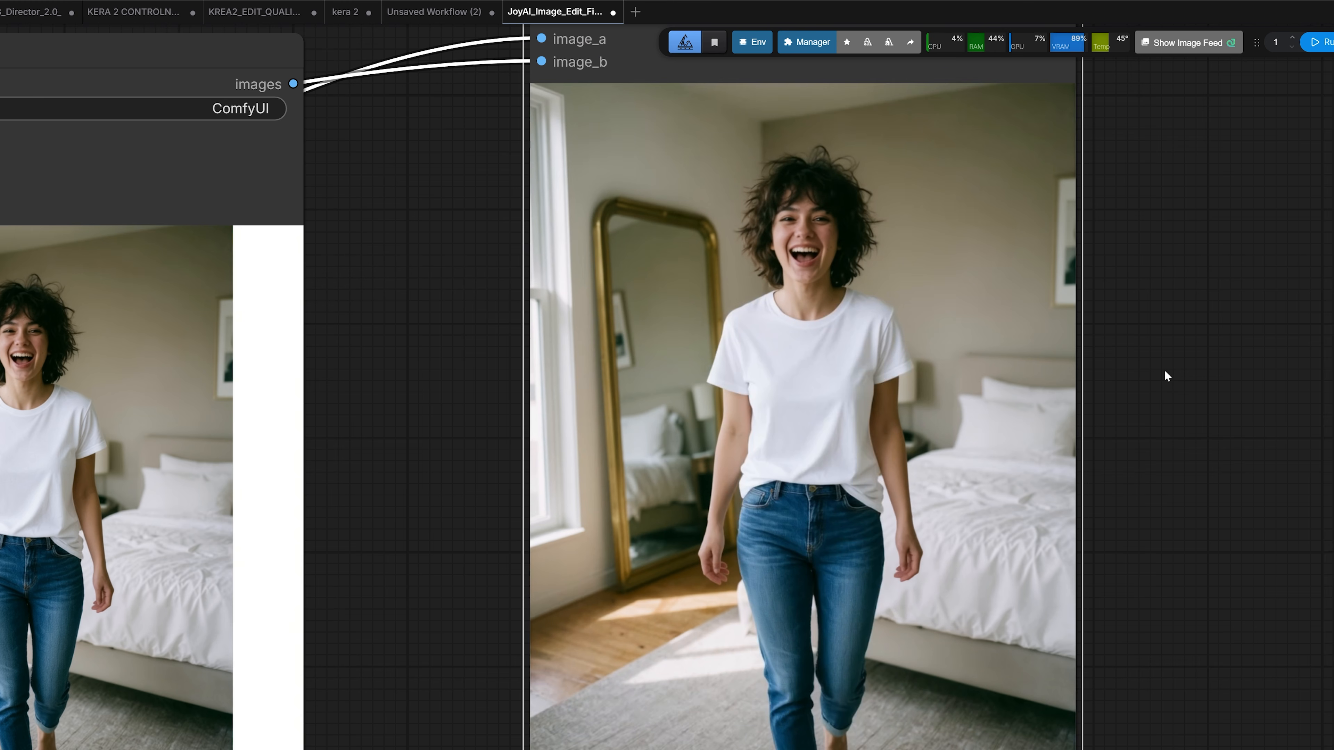
# Review the positive prompt "Turn the gold floor mirror on the left to face a new direction in 3D space".
pyautogui.scroll(-1, 1138, 345)
pyautogui.moveTo(918, 107); pyautogui.dragTo(798, 149)
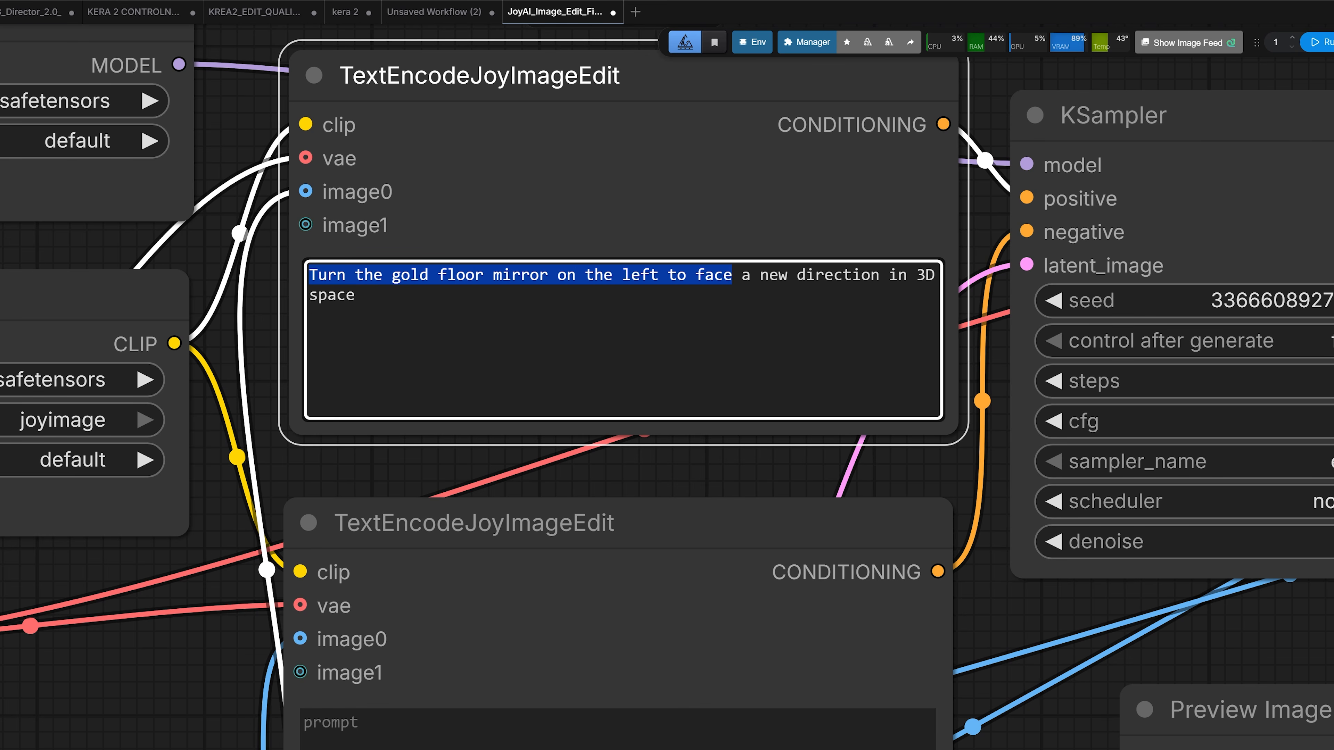
pyautogui.click(364, 295)
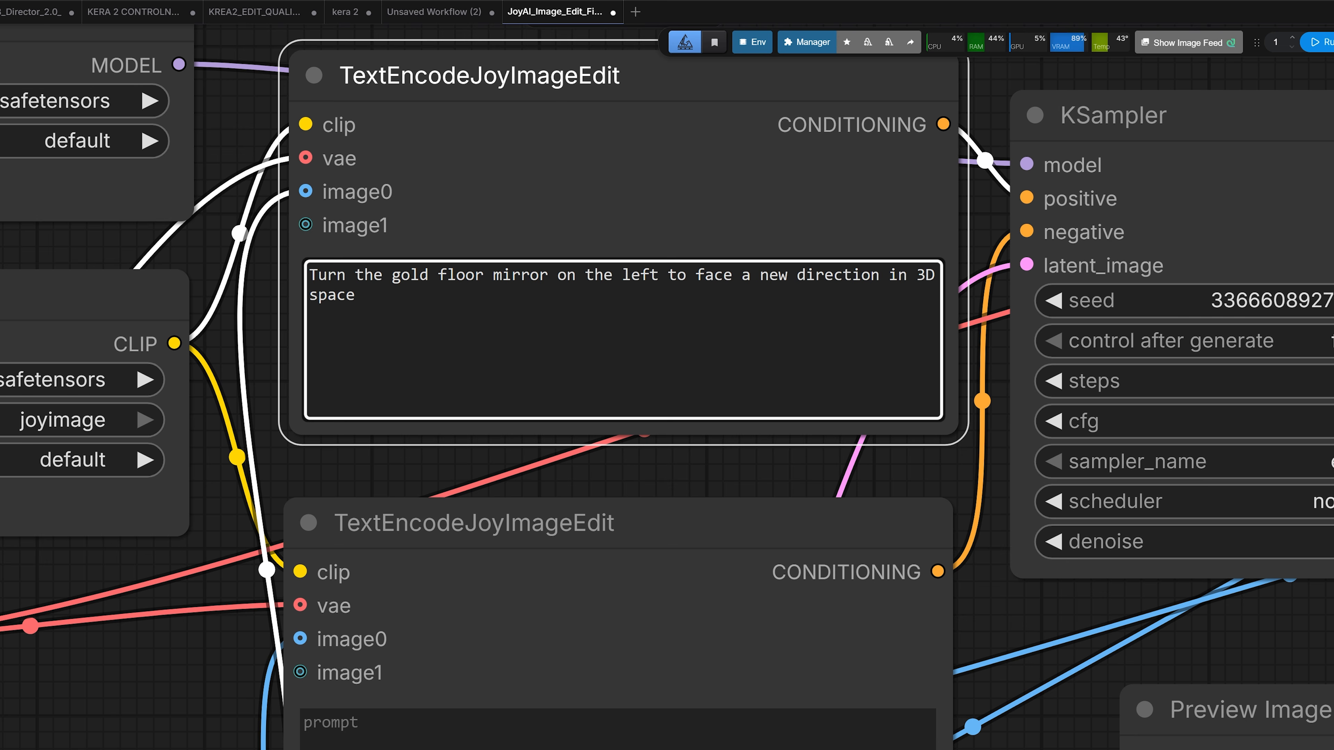
pyautogui.scroll(-4, 901, 279)
pyautogui.moveTo(1333, 343); pyautogui.dragTo(770, 196)
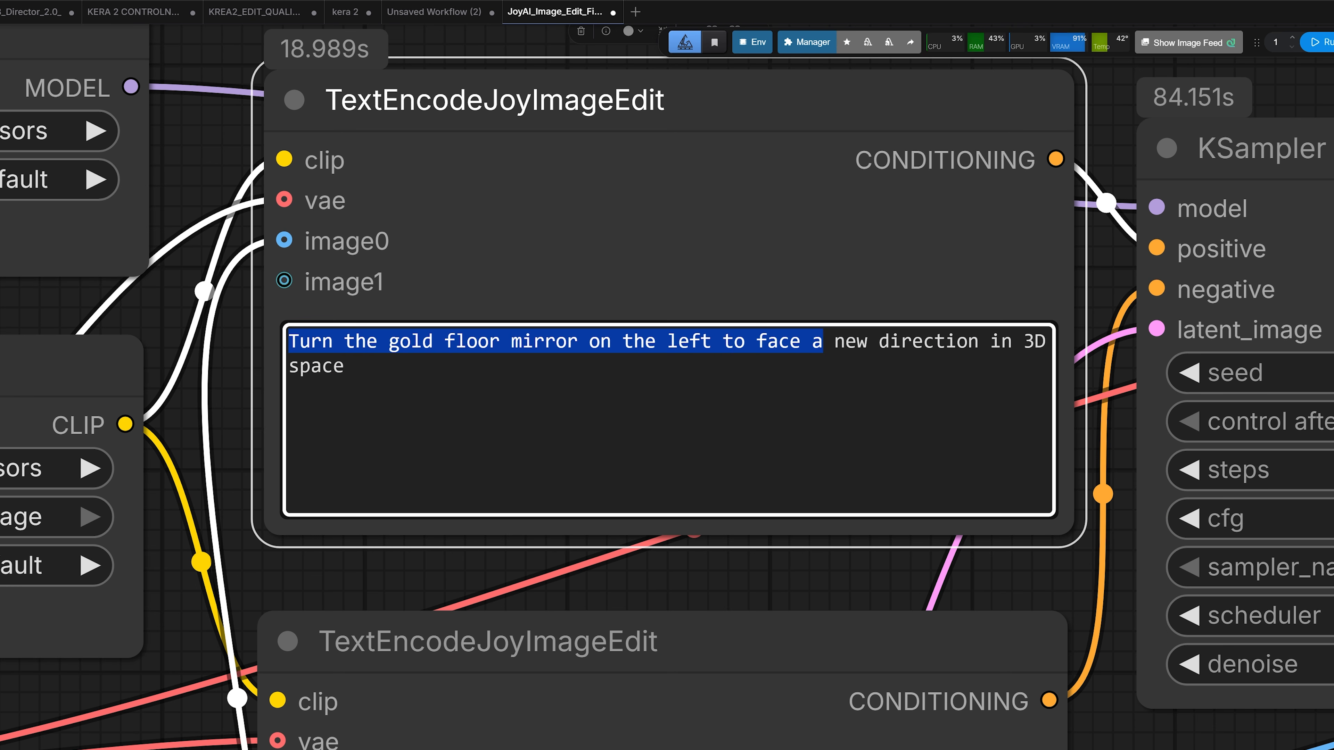
pyautogui.scroll(-2, 586, 400)
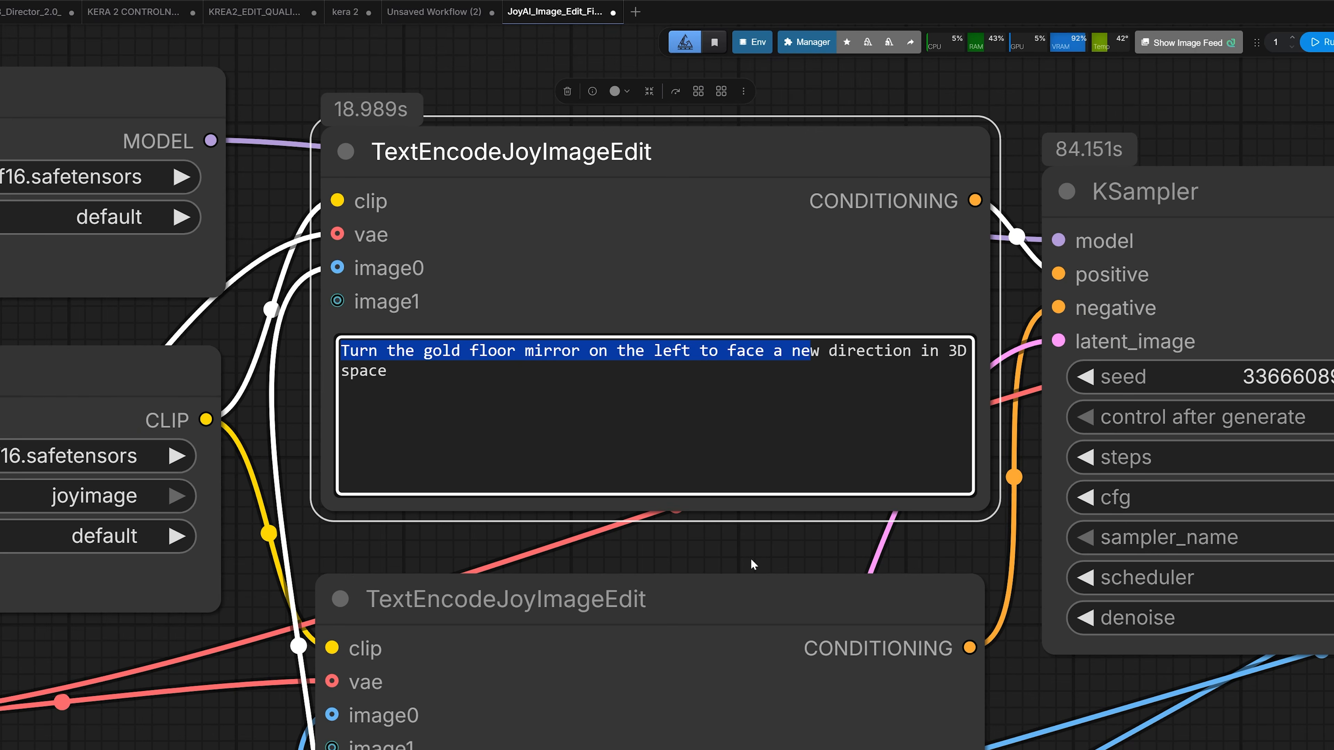
# Inspect the image generated from the mirror prompt in the Save Image node, checking the mirror, reflection and woman.
pyautogui.scroll(-2, 755, 564)
pyautogui.moveTo(1006, 610); pyautogui.dragTo(353, 376)
pyautogui.moveTo(1331, 489); pyautogui.dragTo(528, 403)
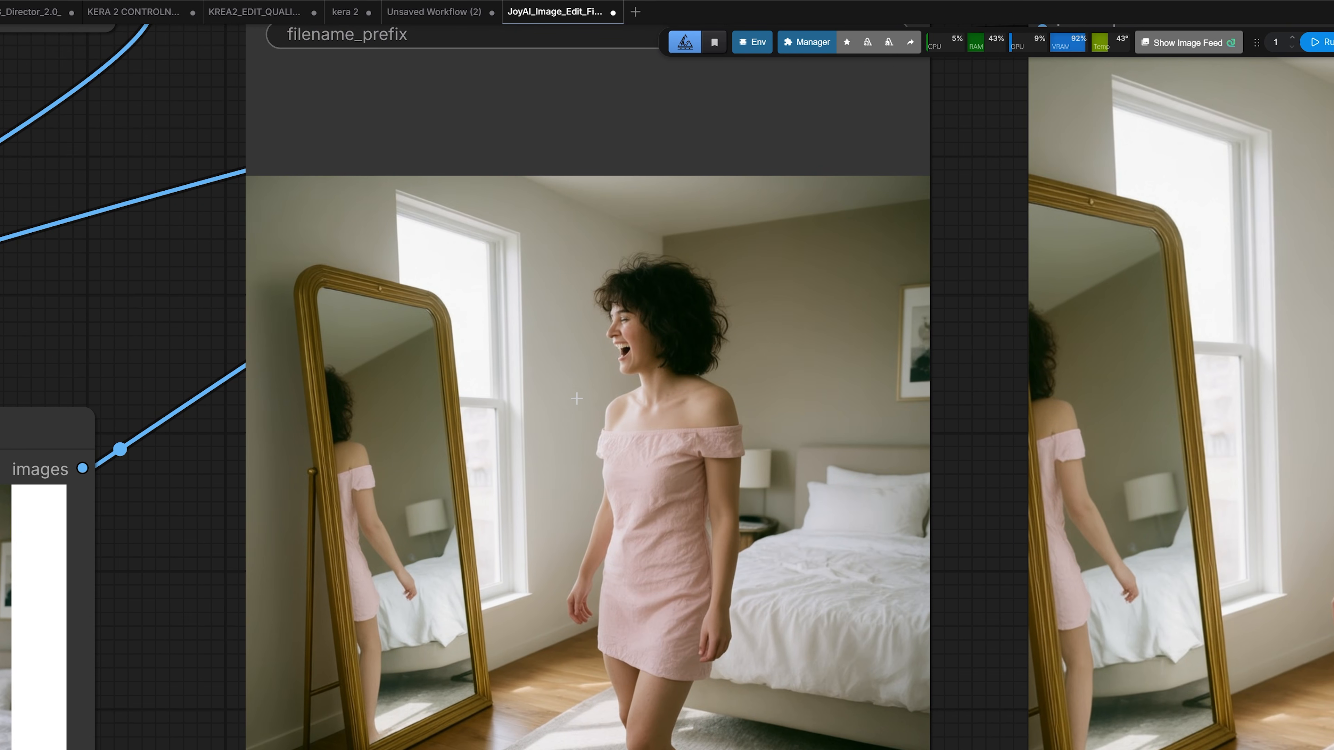
pyautogui.scroll(-3, 576, 399)
pyautogui.scroll(6, 574, 398)
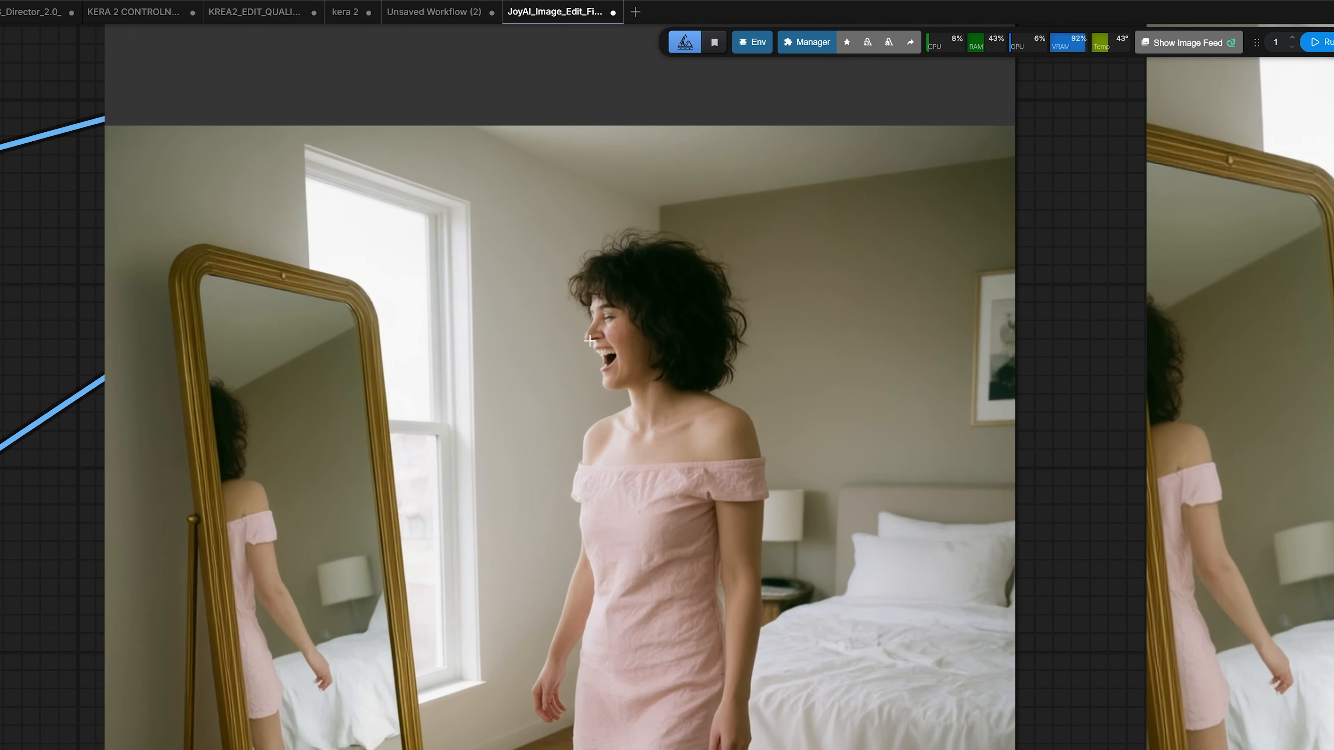
pyautogui.scroll(-4, 809, 414)
# Compare the woman's face and hair in the mirror edit with the original photo at close range in the Image Comparer.
pyautogui.moveTo(1002, 421); pyautogui.dragTo(18, 393)
pyautogui.scroll(7, 288, 211)
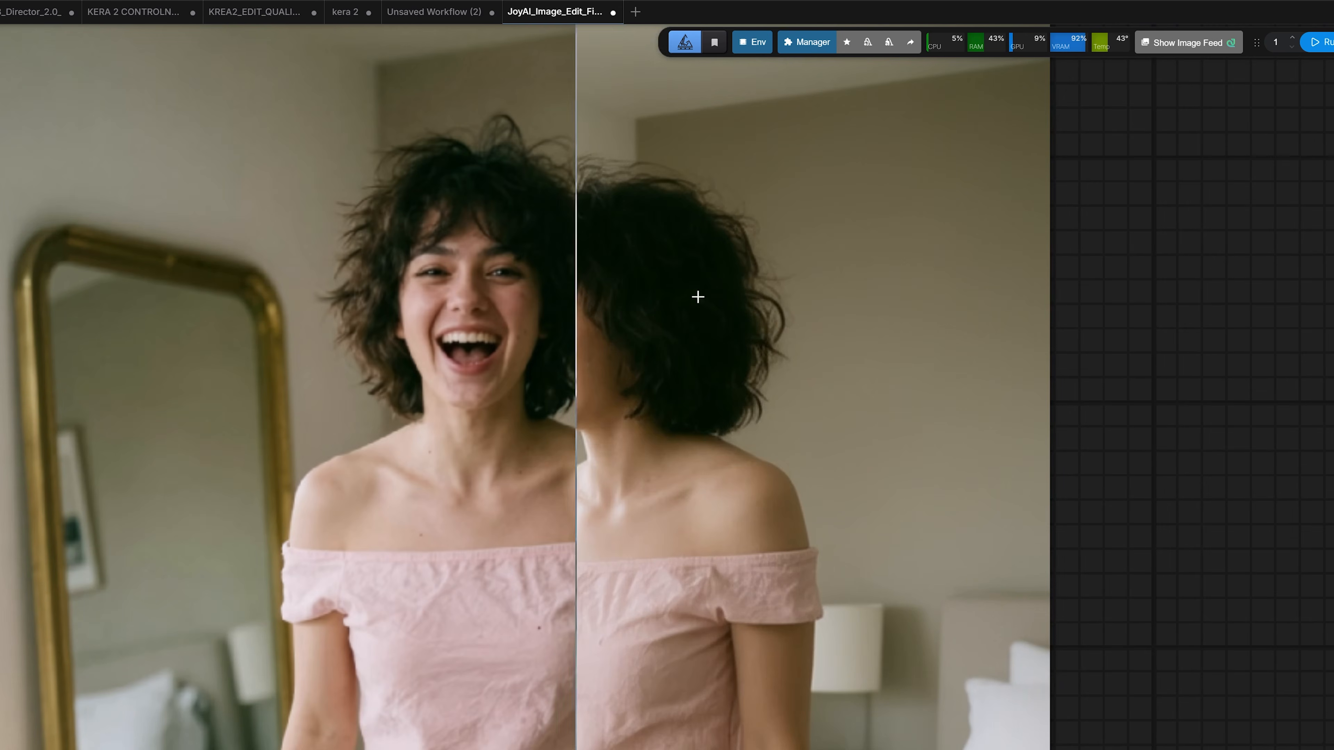
pyautogui.scroll(4, 568, 368)
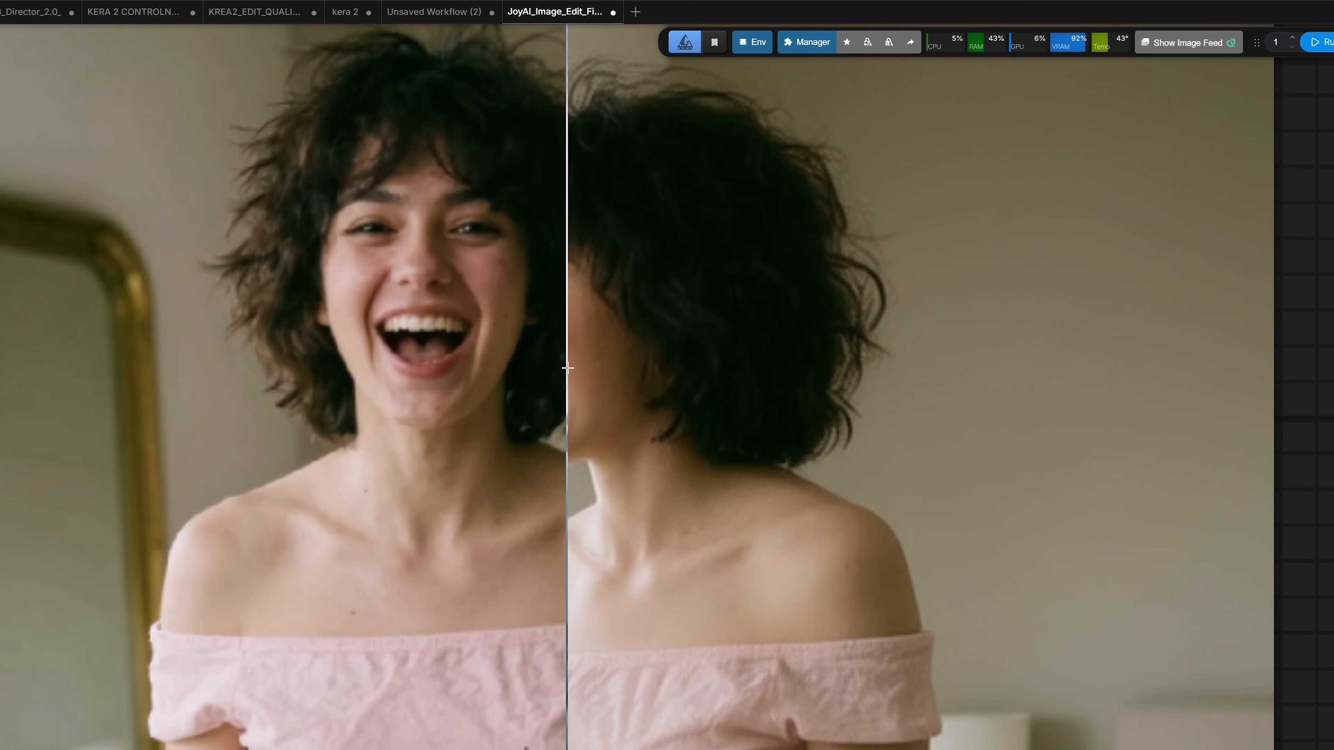
pyautogui.scroll(2, 238, 337)
pyautogui.scroll(-4, 237, 337)
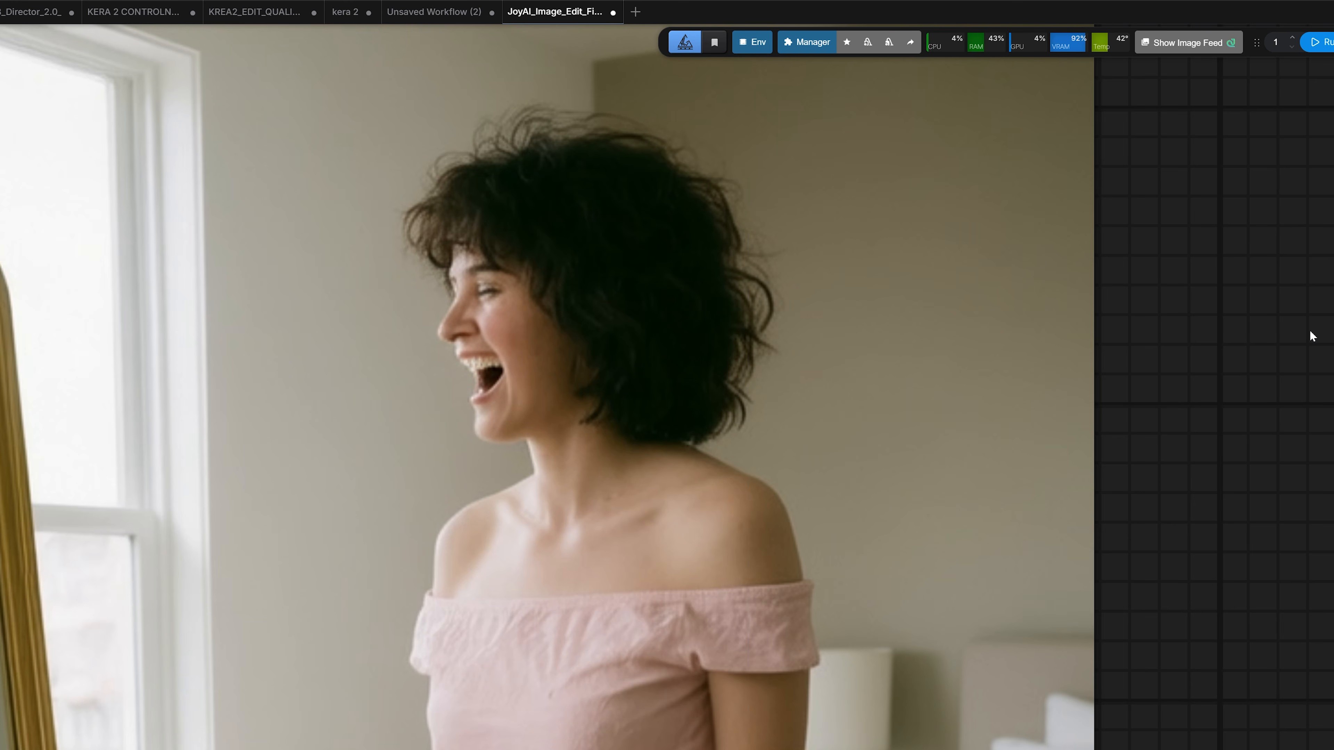
pyautogui.scroll(-2, 1309, 330)
pyautogui.scroll(-3, 1243, 330)
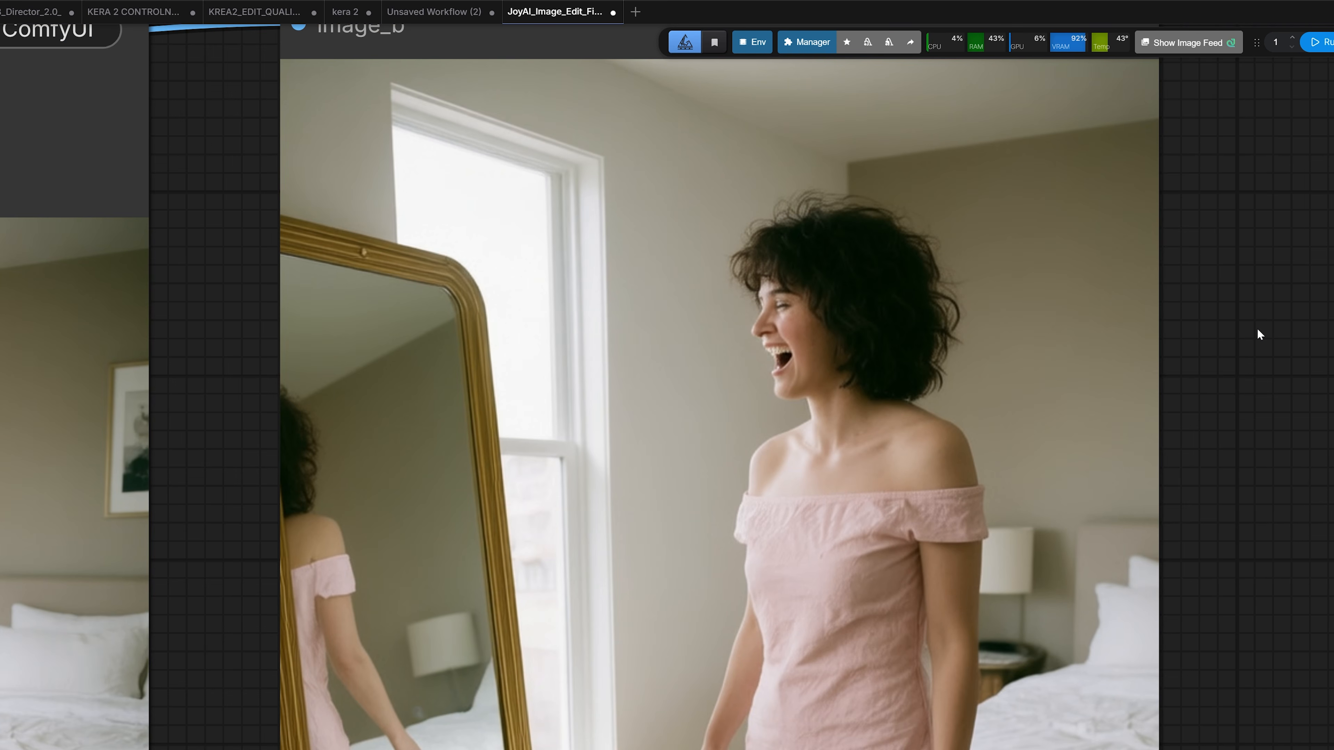
# Compare the mirror angle, pose and room of the mirror edit with the original photo, and return to the whole workflow.
pyautogui.moveTo(1257, 329); pyautogui.dragTo(1249, 276)
pyautogui.scroll(-2, 1333, 289)
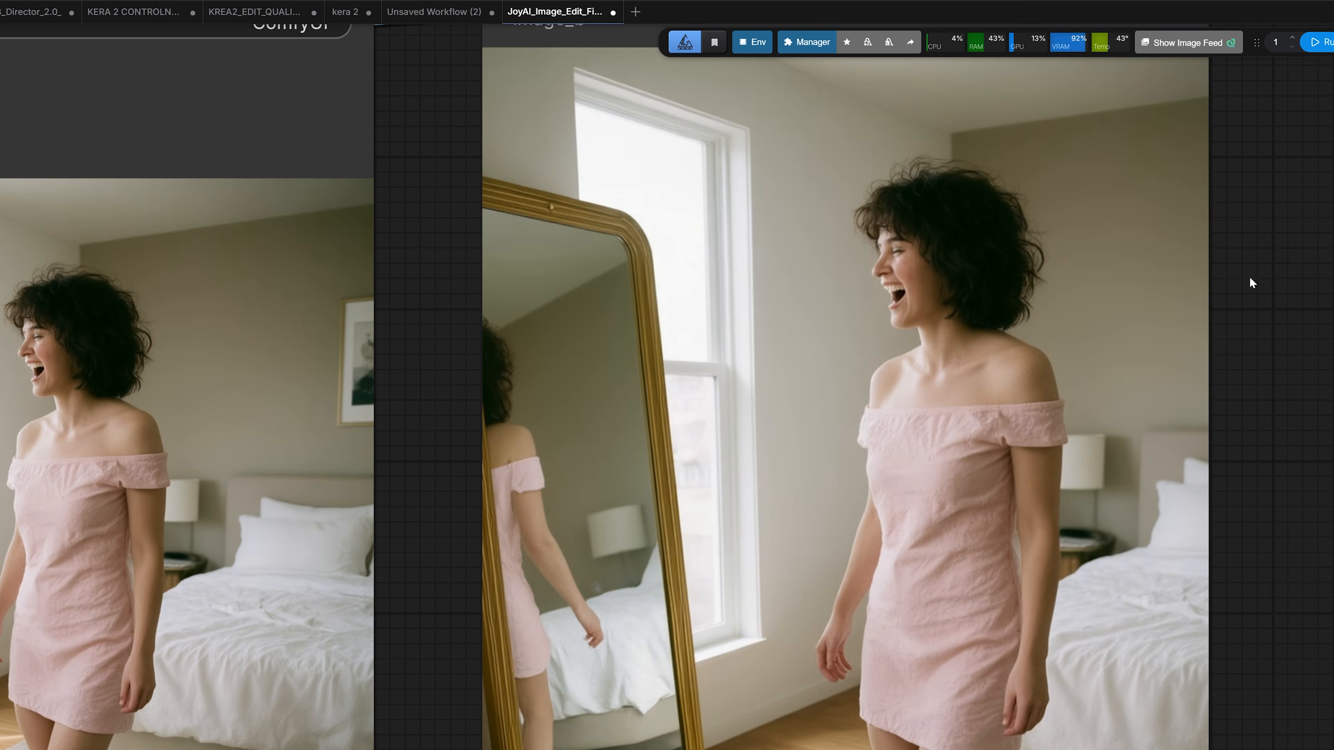
pyautogui.scroll(3, 1299, 259)
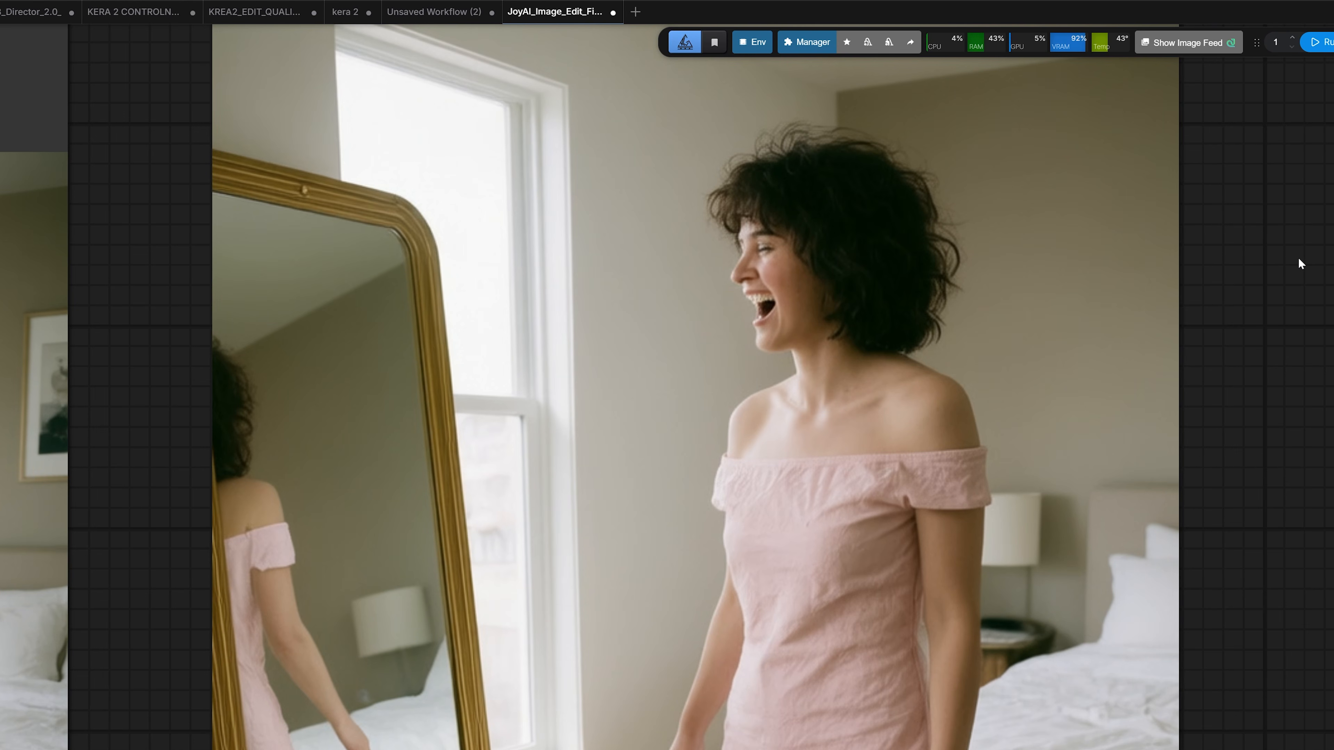
pyautogui.scroll(-5, 1300, 263)
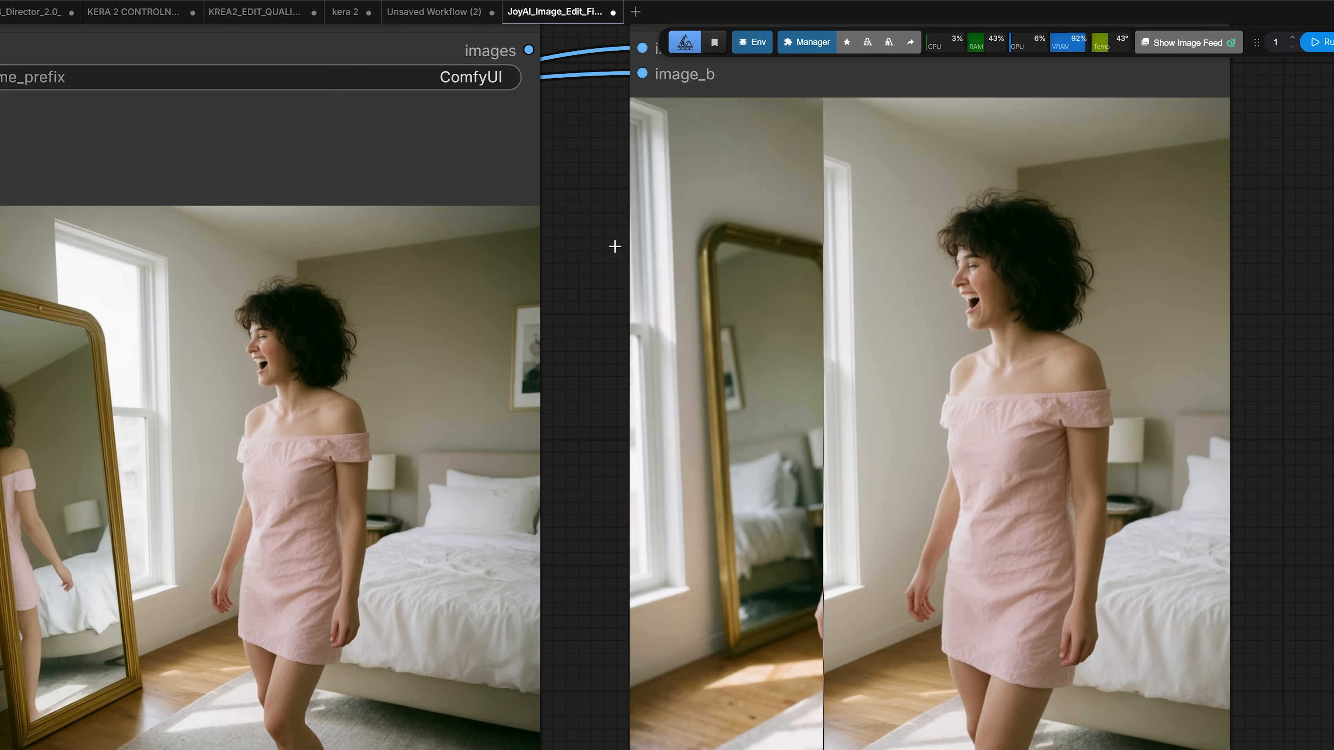
pyautogui.scroll(-2, 534, 391)
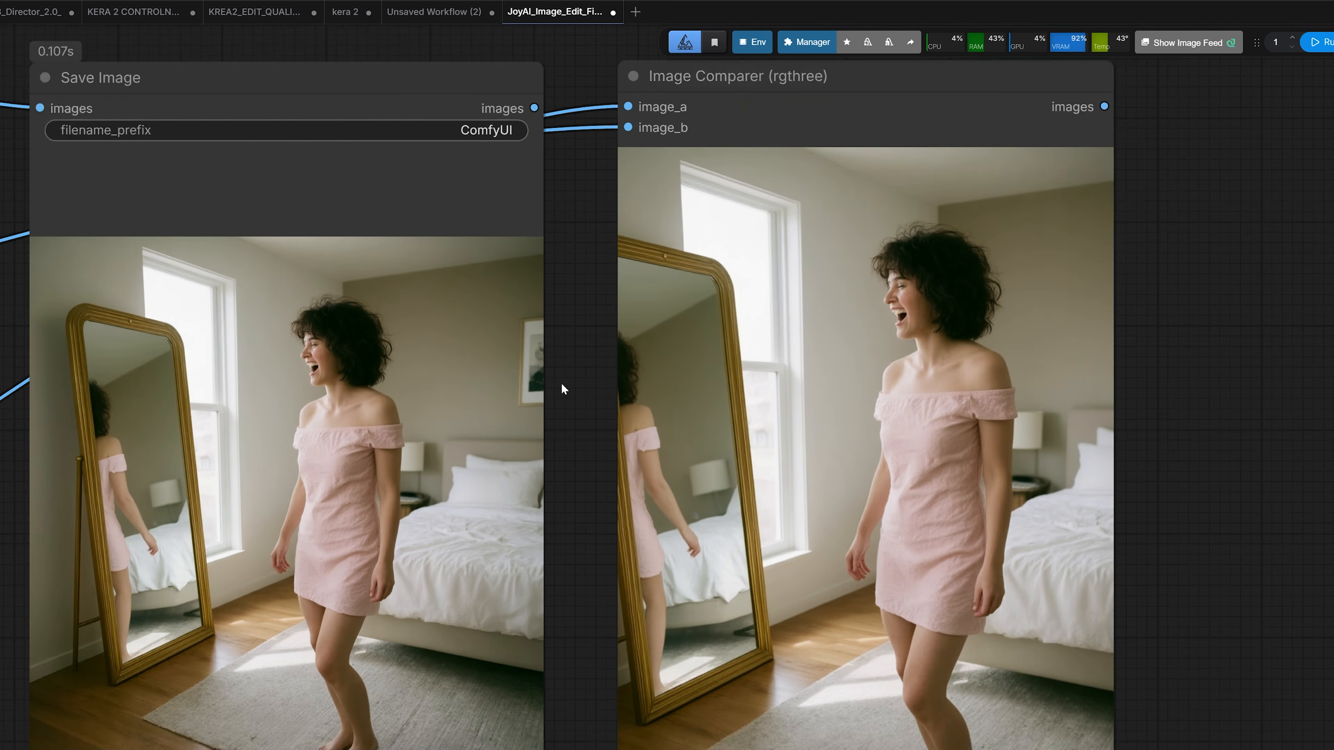
pyautogui.moveTo(563, 387); pyautogui.dragTo(780, 386)
pyautogui.scroll(3, 377, 375)
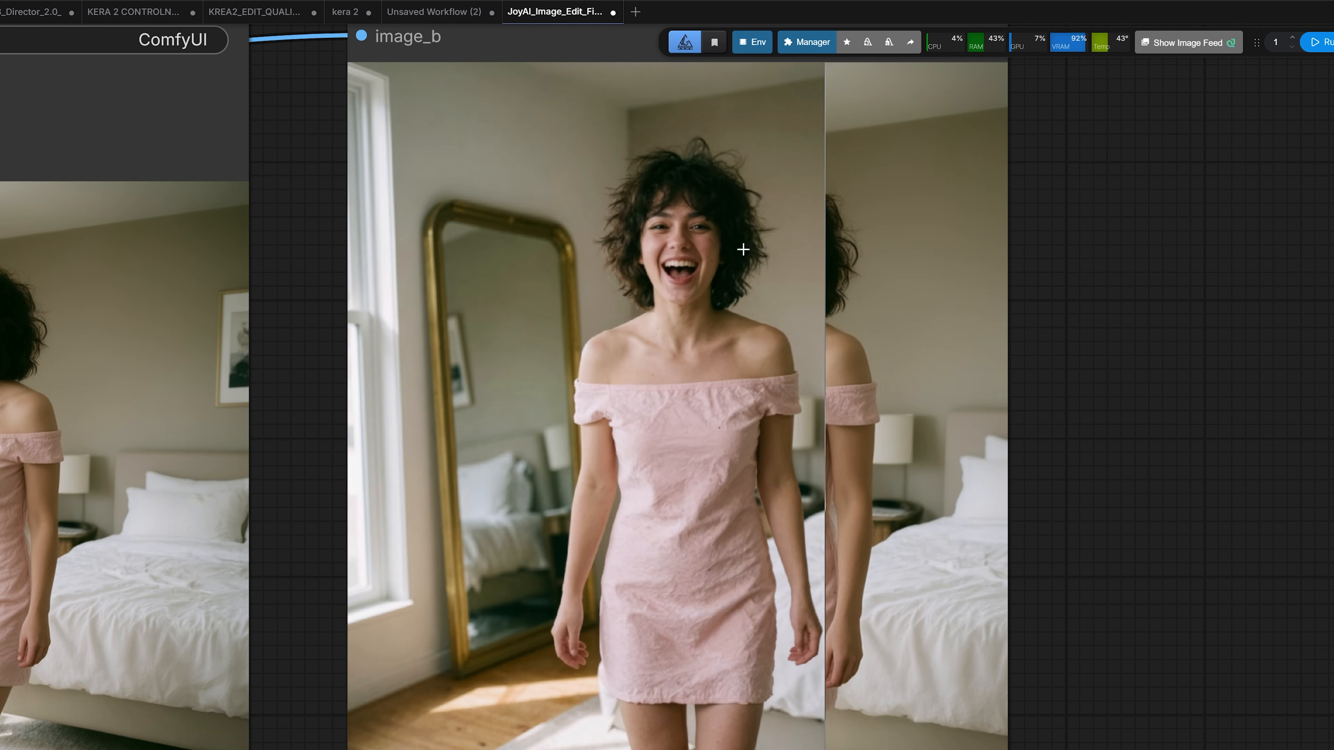
pyautogui.scroll(-4, 715, 357)
pyautogui.scroll(-4, 715, 357)
pyautogui.moveTo(259, 113); pyautogui.dragTo(832, 181)
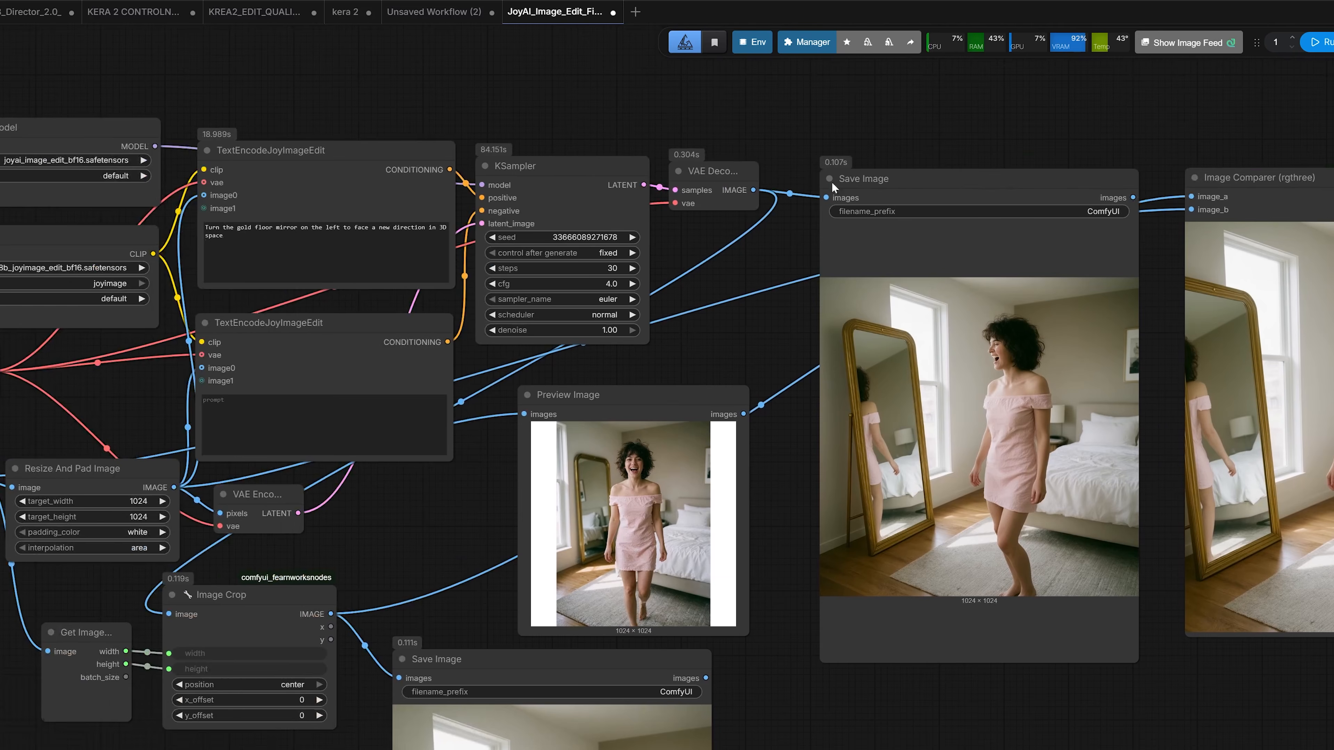
# Compare the original red race car with its yellow edit in the Image Comparer, checking bodywork, logos and wet-track background.
pyautogui.scroll(4, 832, 181)
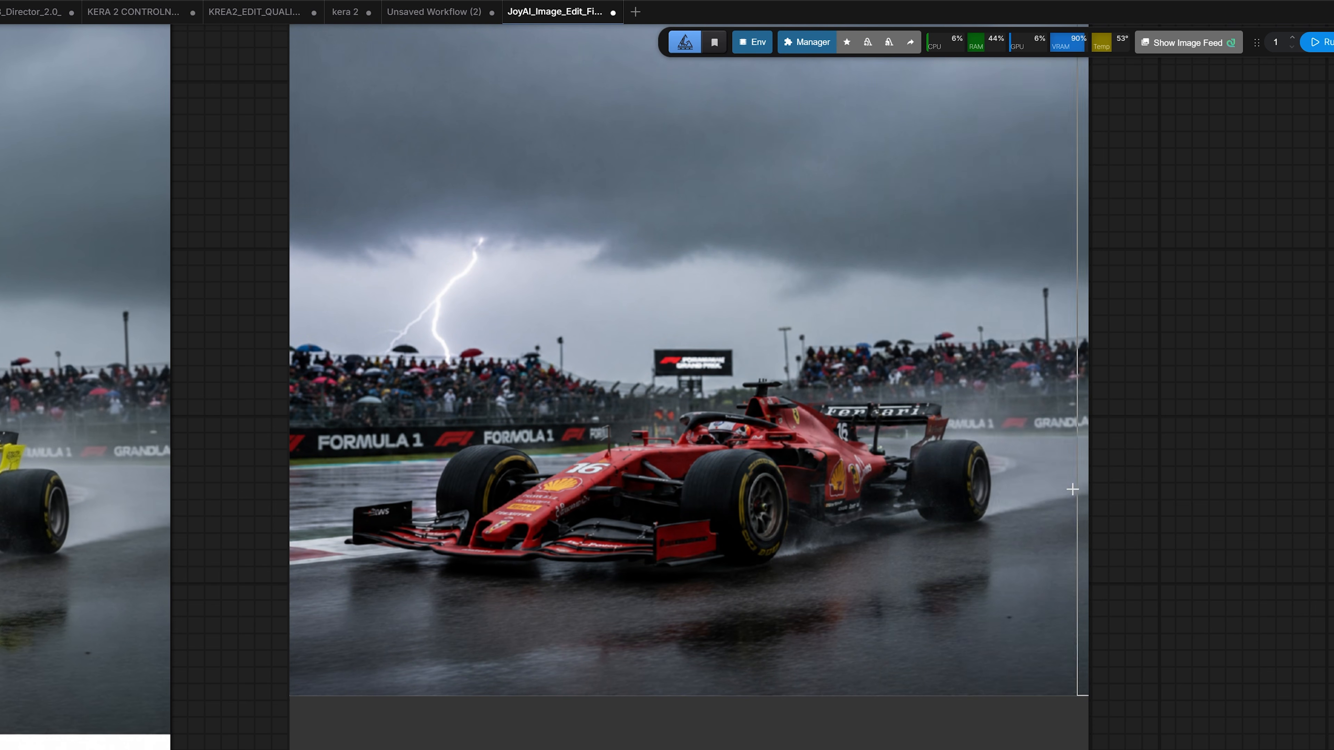
pyautogui.scroll(3, 488, 498)
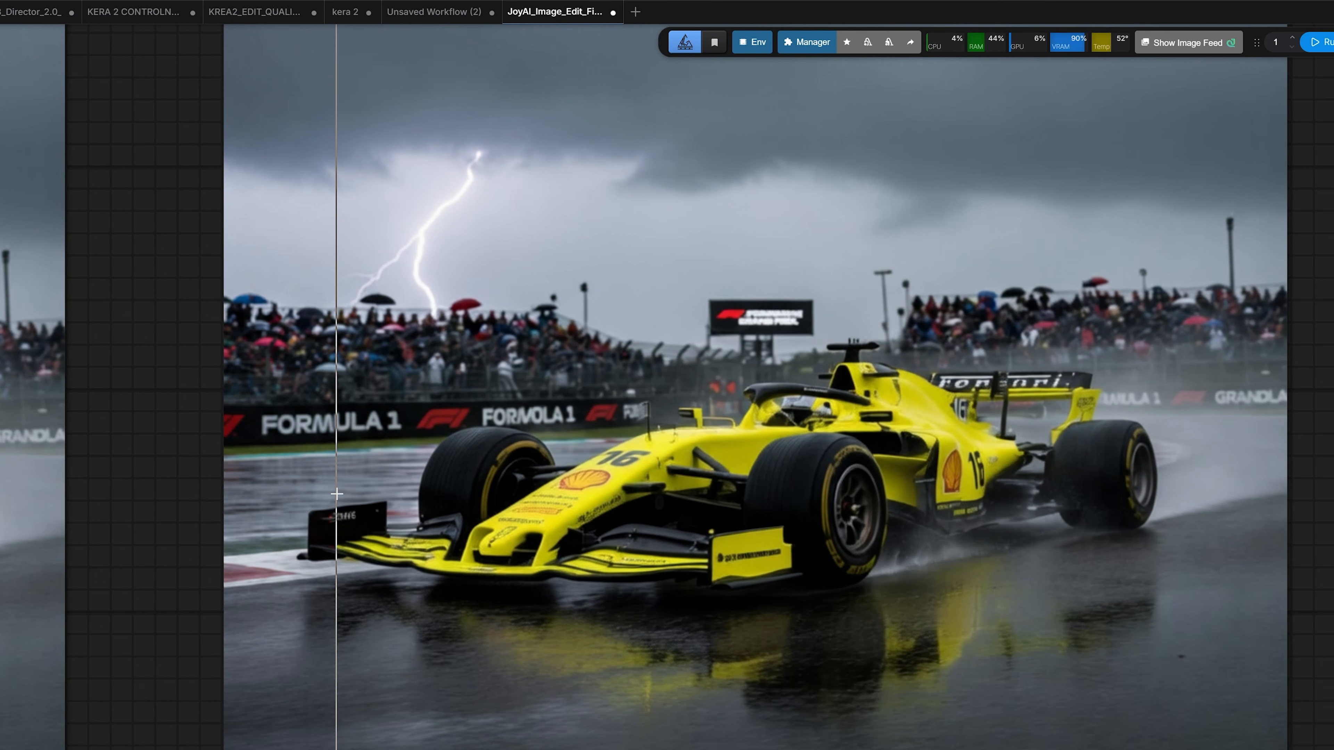
pyautogui.scroll(4, 572, 502)
pyautogui.scroll(2, 567, 518)
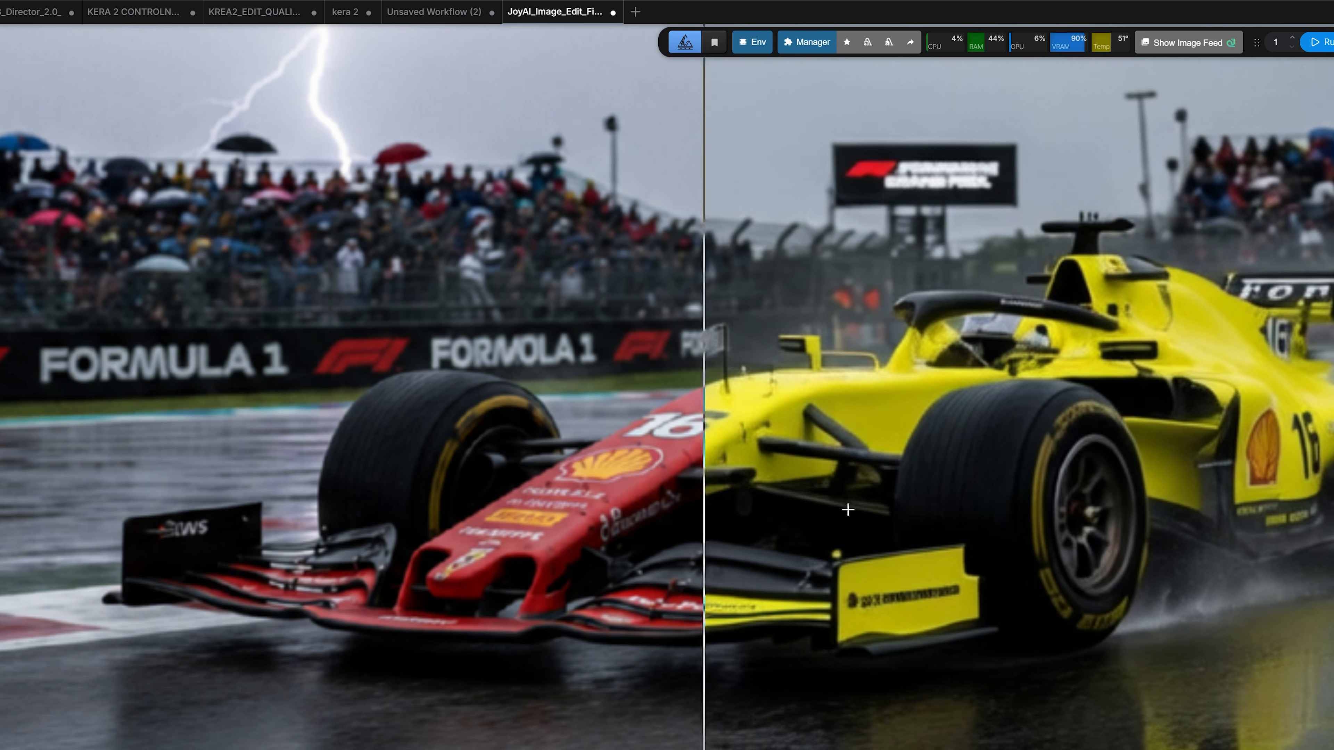
pyautogui.scroll(-5, 1035, 491)
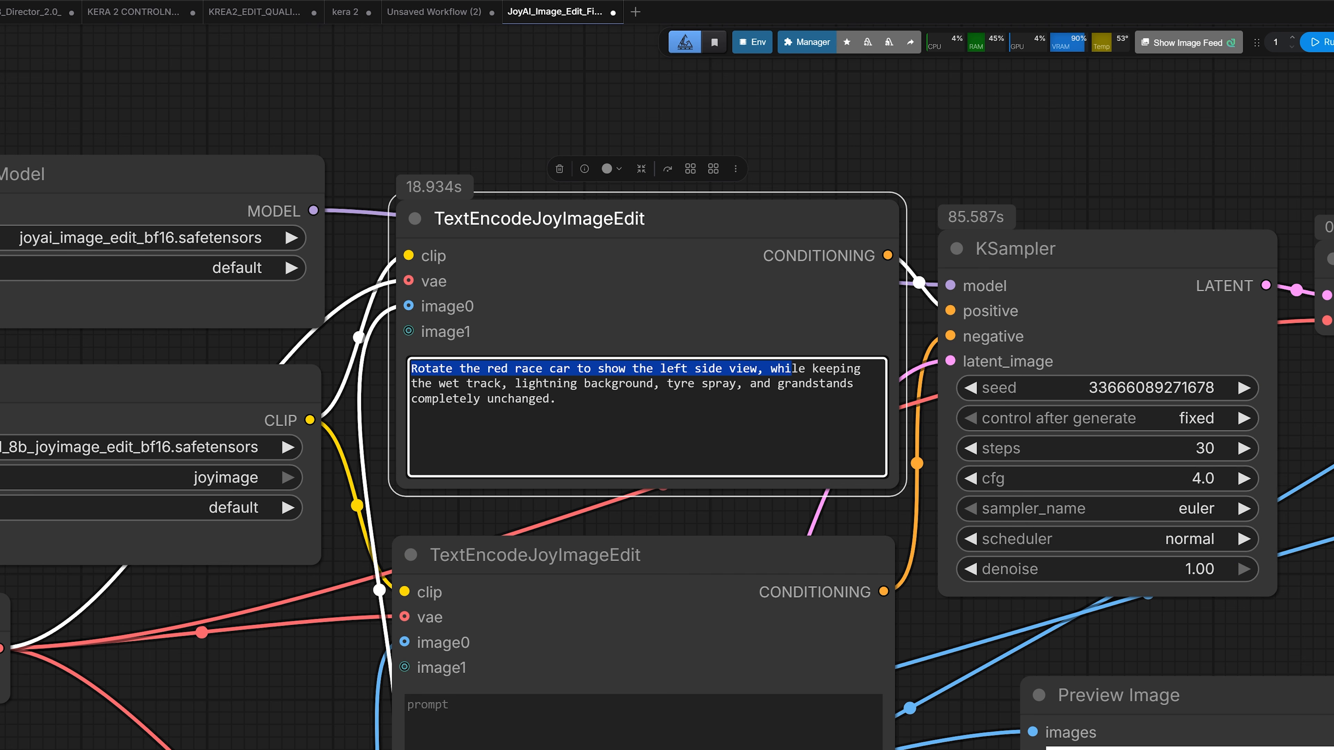
# Review the race car camera prompt with Yaw 0°, Pitch 0° and zoom in, and inspect the generated race car image.
pyautogui.click(556, 398)
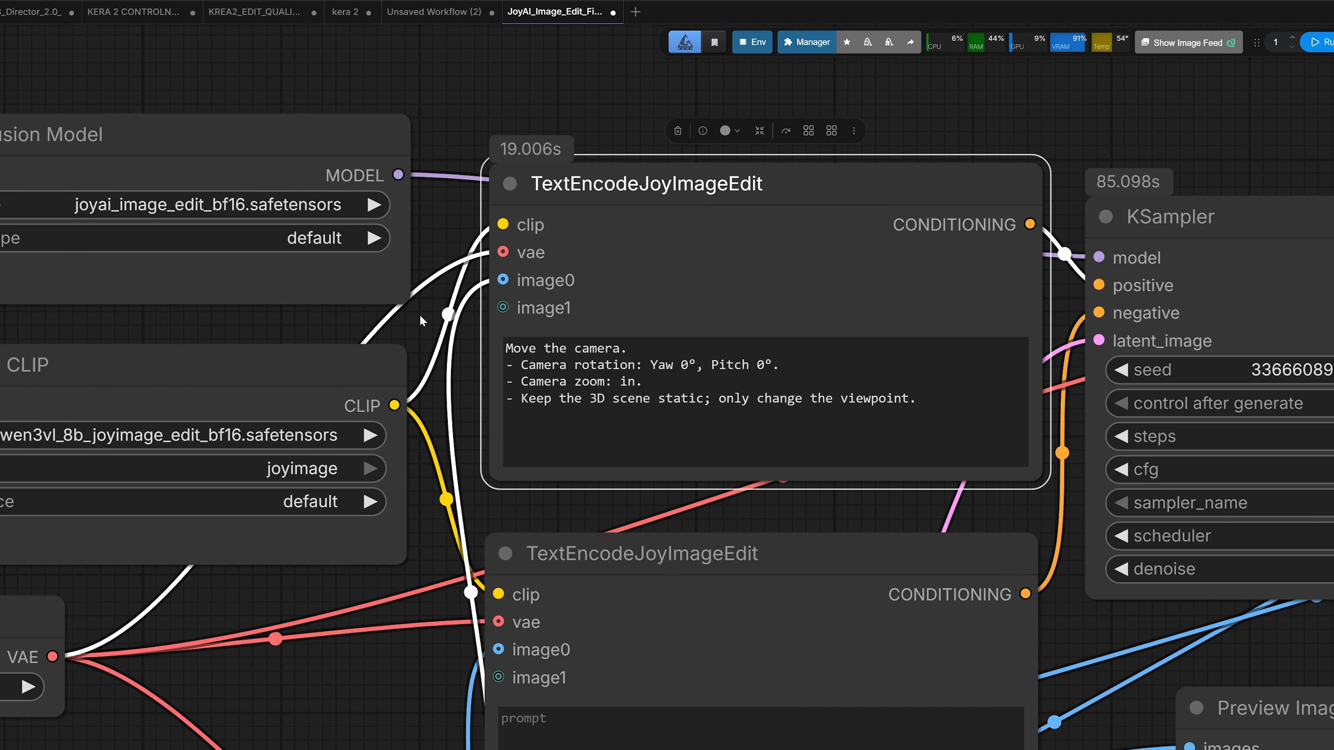
pyautogui.moveTo(420, 316); pyautogui.dragTo(230, 296)
pyautogui.scroll(3, 230, 295)
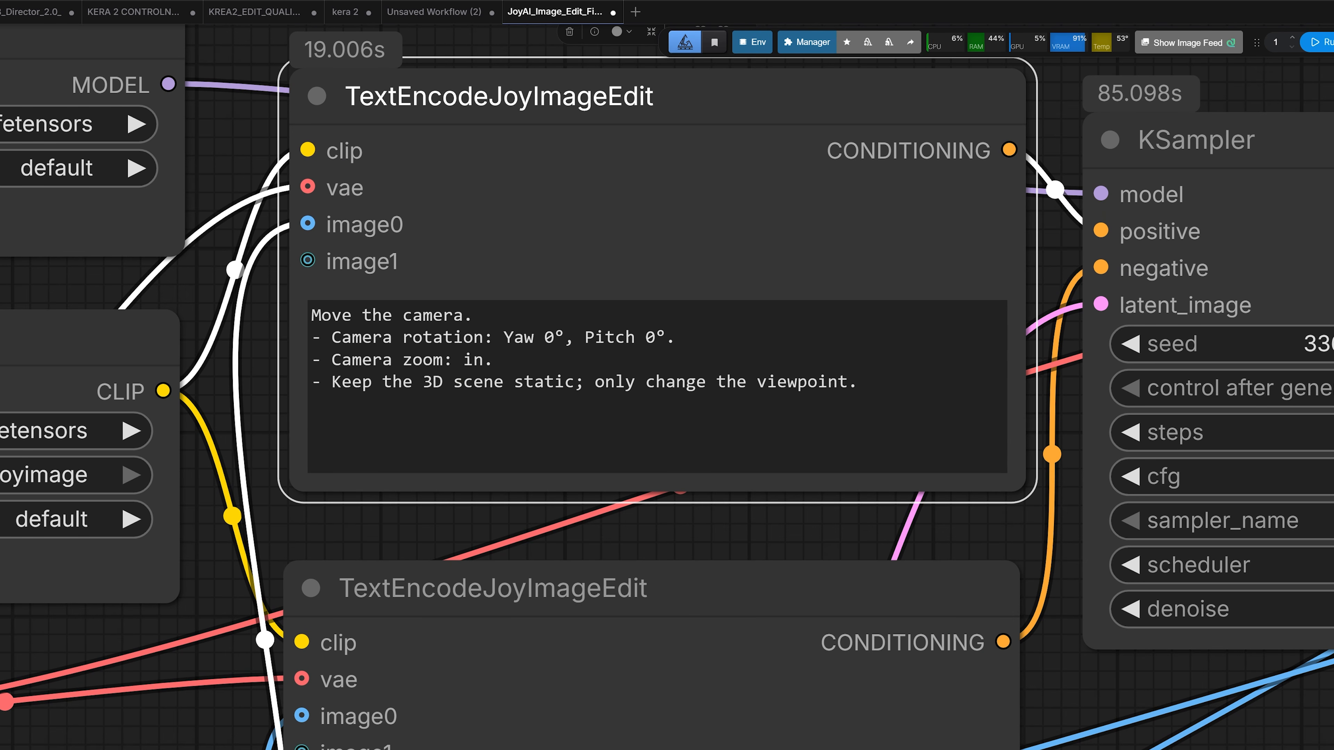
pyautogui.moveTo(312, 316); pyautogui.dragTo(443, 337)
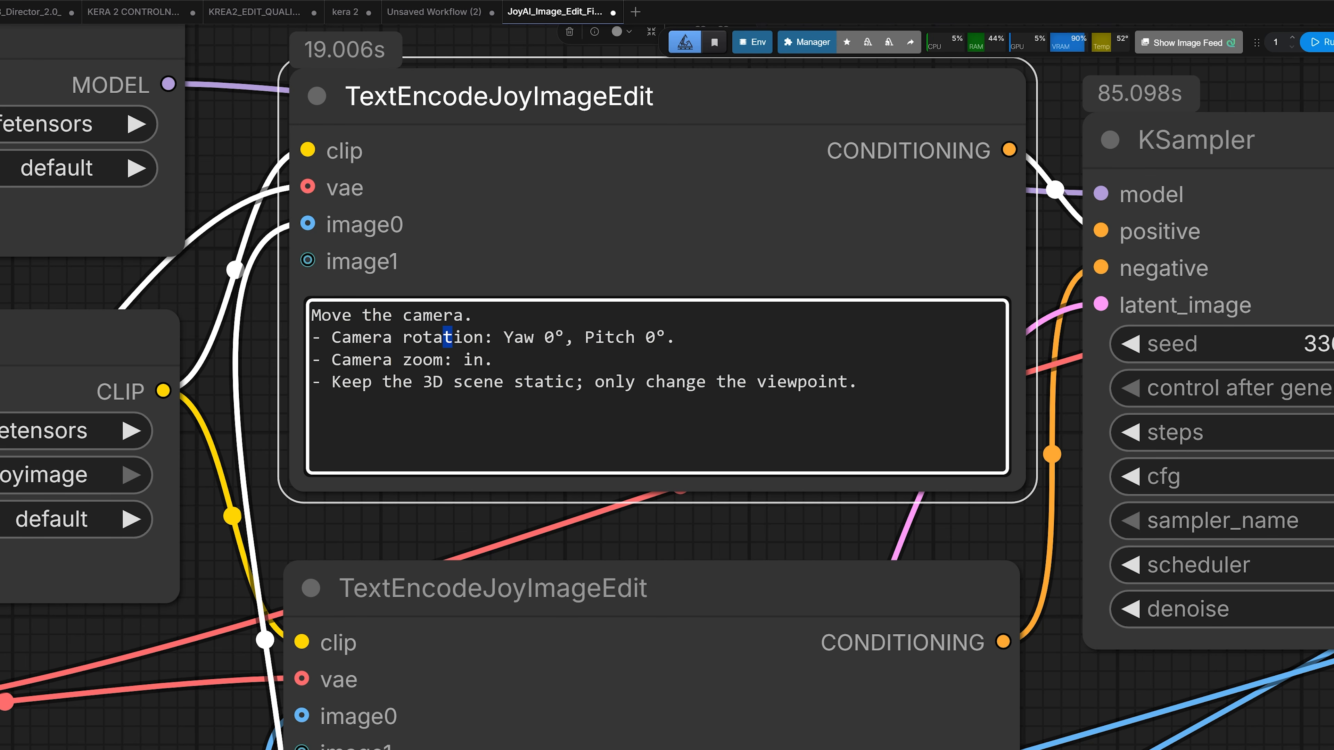
pyautogui.moveTo(332, 337); pyautogui.dragTo(645, 338)
pyautogui.click(536, 338)
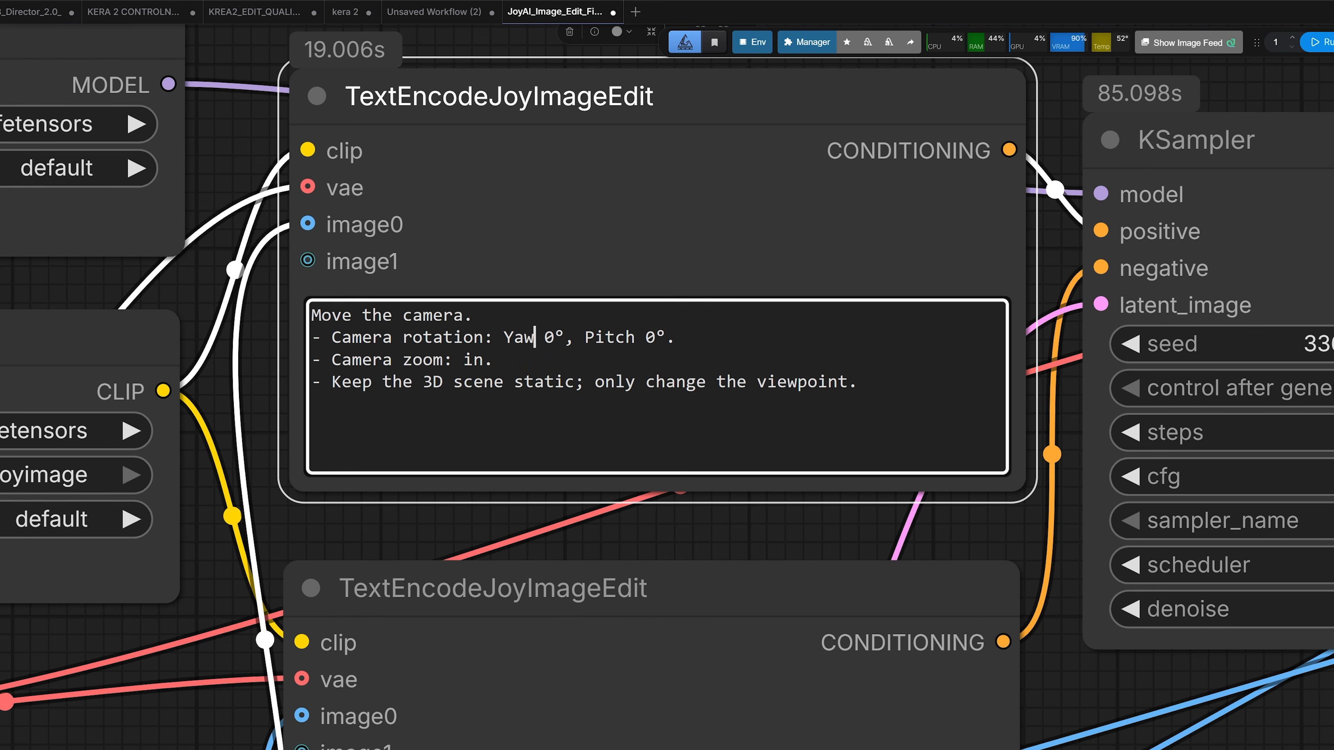
pyautogui.click(442, 360)
pyautogui.moveTo(332, 360); pyautogui.dragTo(494, 359)
pyautogui.click(403, 359)
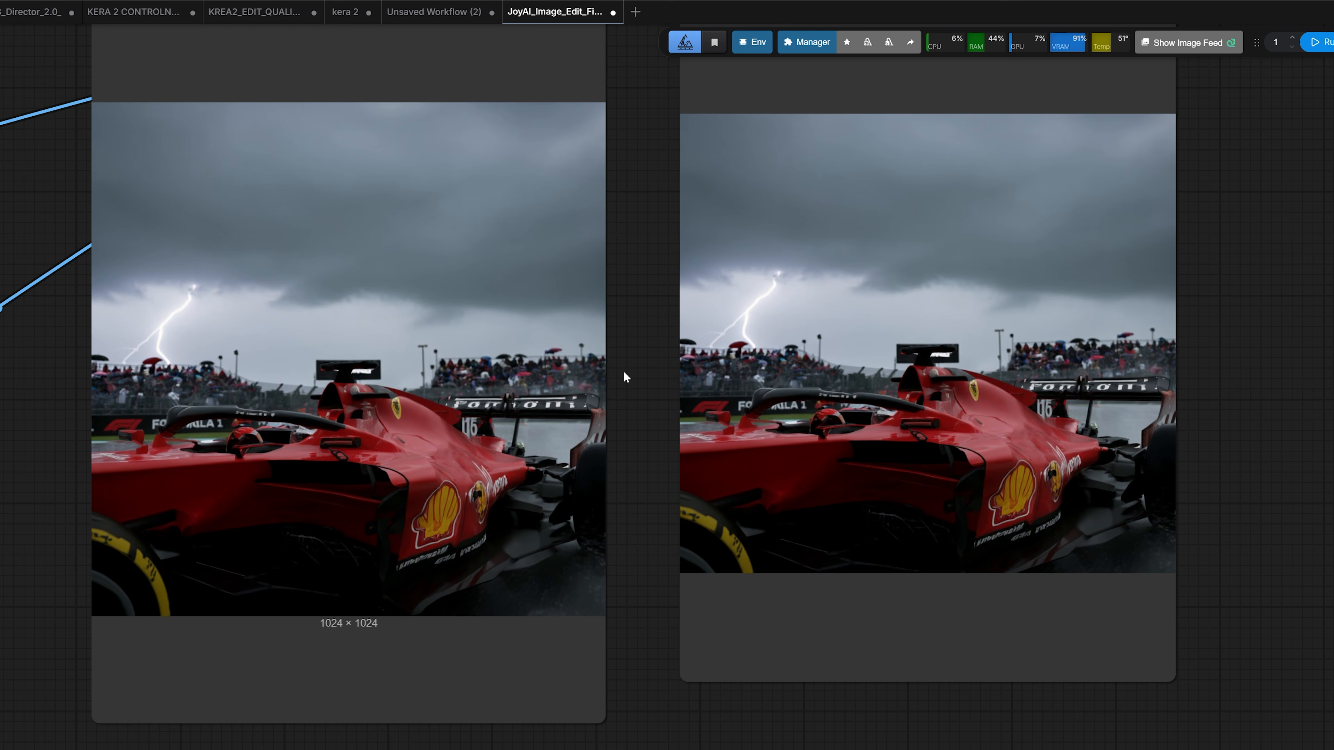
pyautogui.scroll(6, 223, 417)
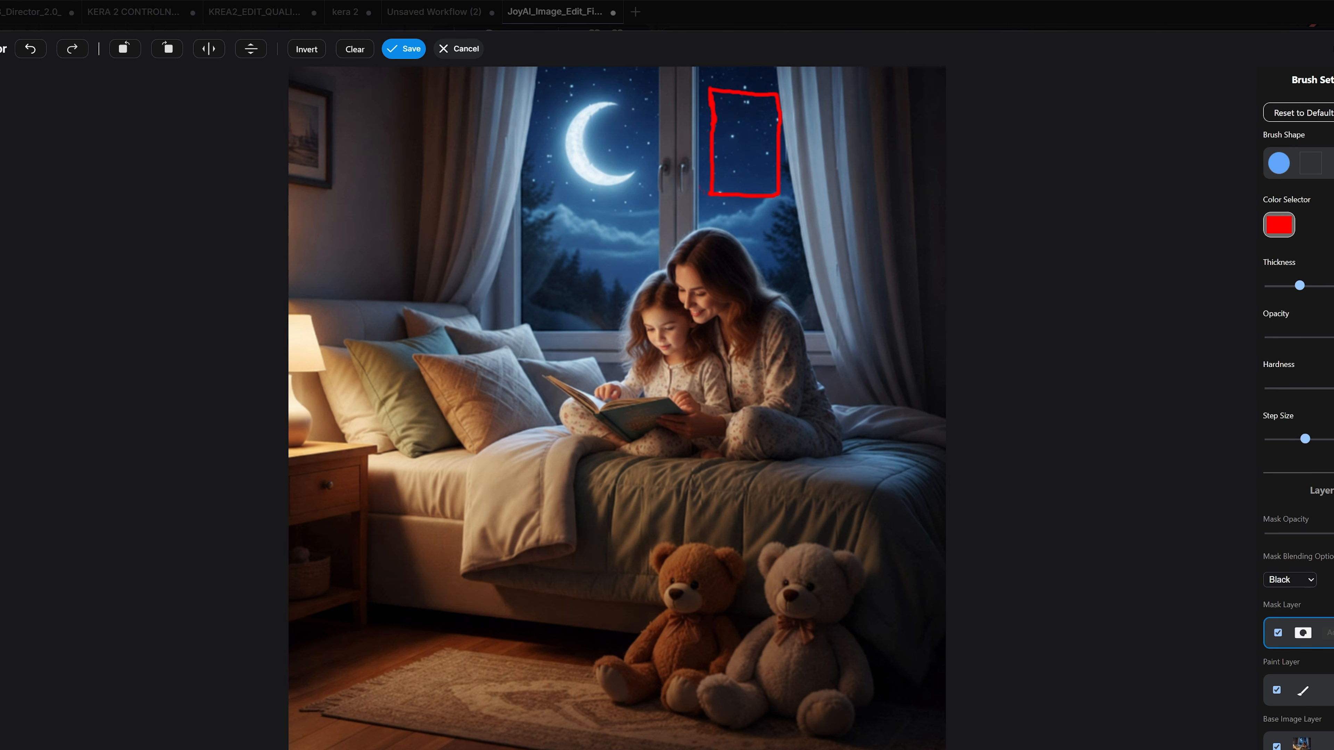
# Trace over the left edge of the red box in the bedroom window on the paint layer and save the painted image.
pyautogui.click(1, 126)
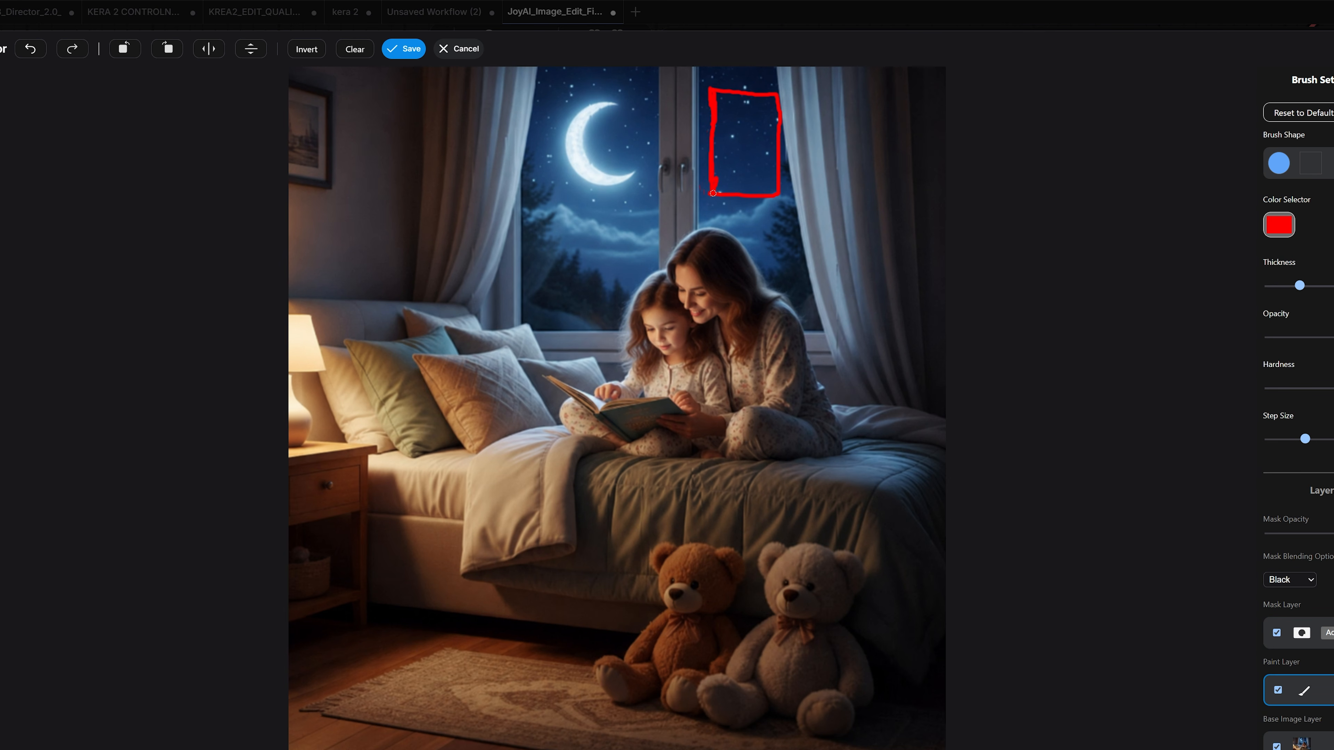
pyautogui.click(414, 61)
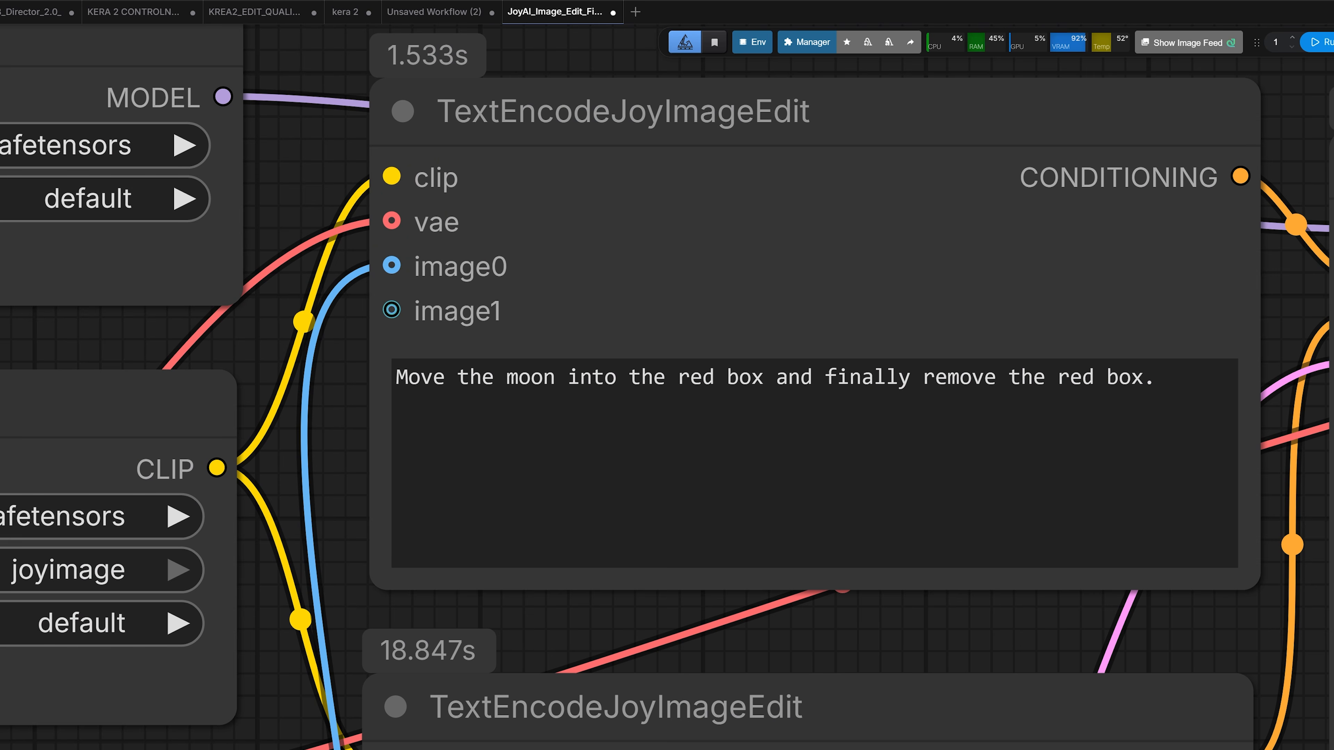
# Read the prompt for moving the moon into the red box, and compare the edited bedroom scene with the original in the Image Comparer.
pyautogui.moveTo(396, 377); pyautogui.dragTo(764, 377)
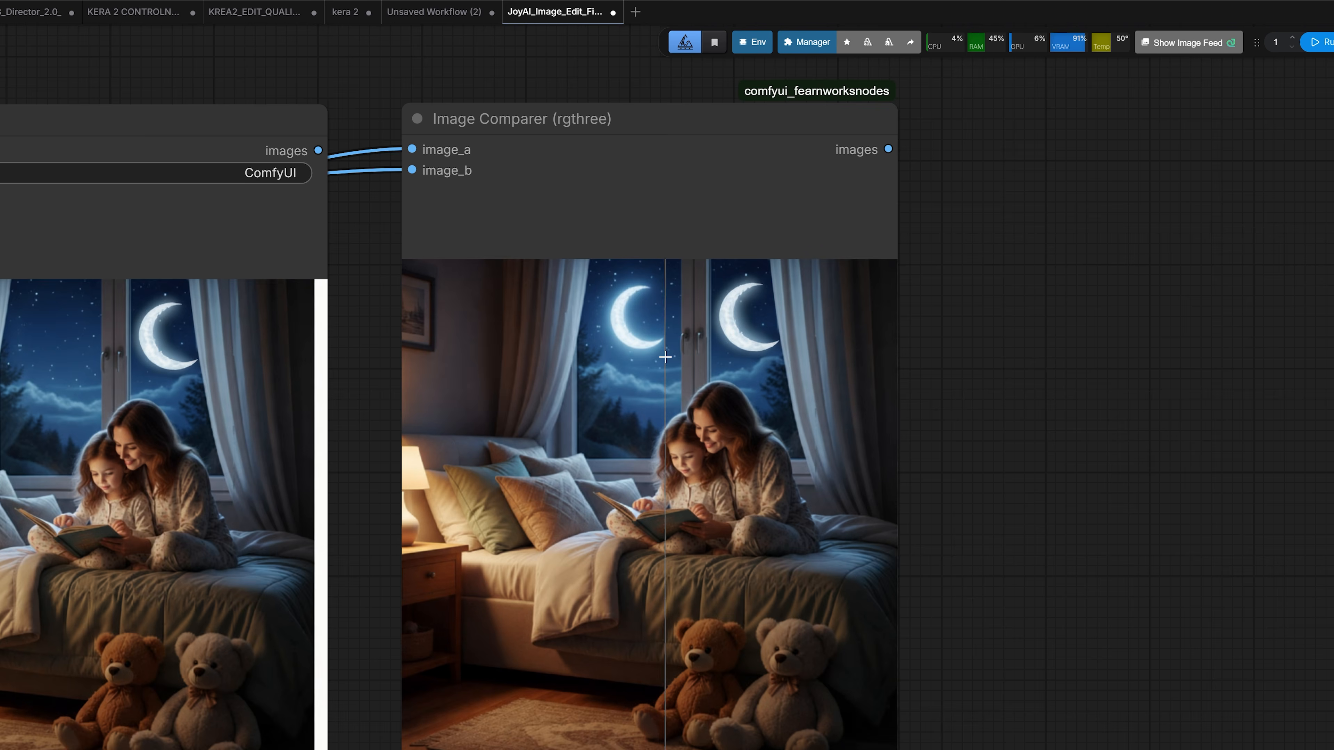
pyautogui.scroll(4, 665, 357)
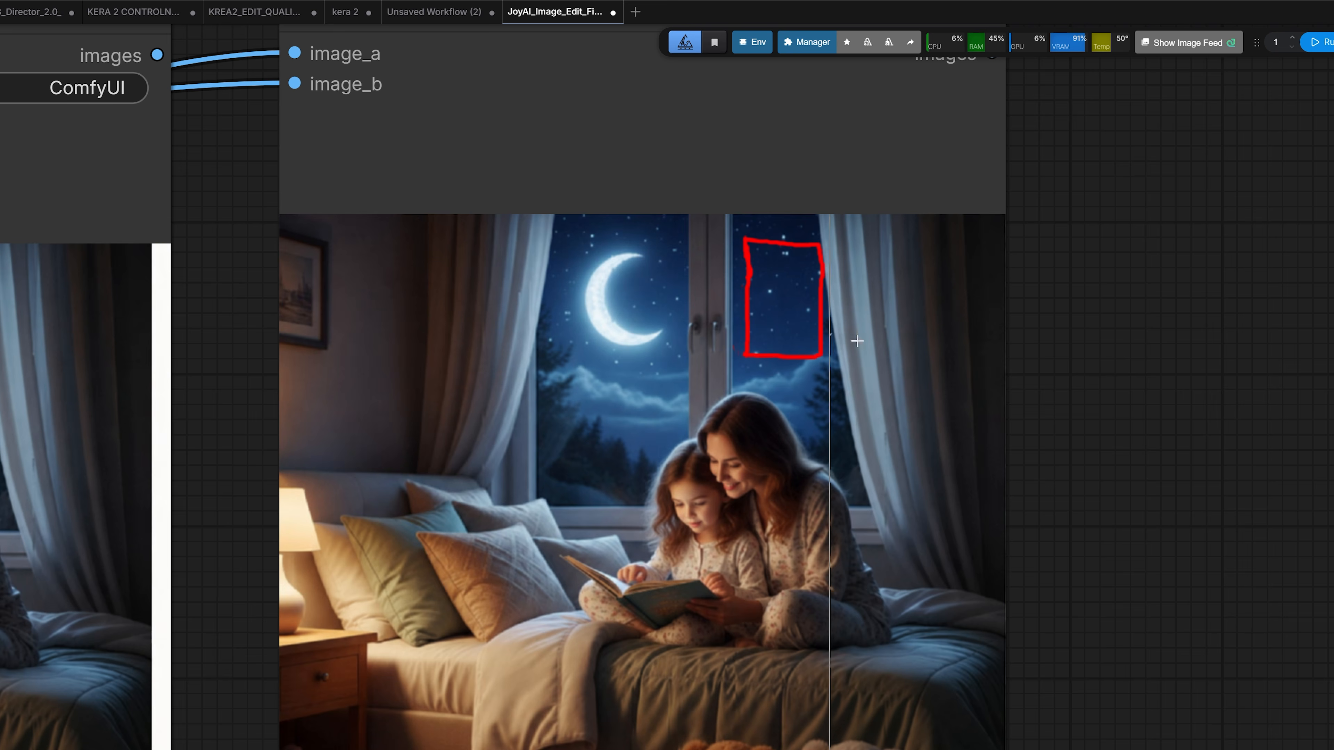
pyautogui.scroll(-1, 1096, 303)
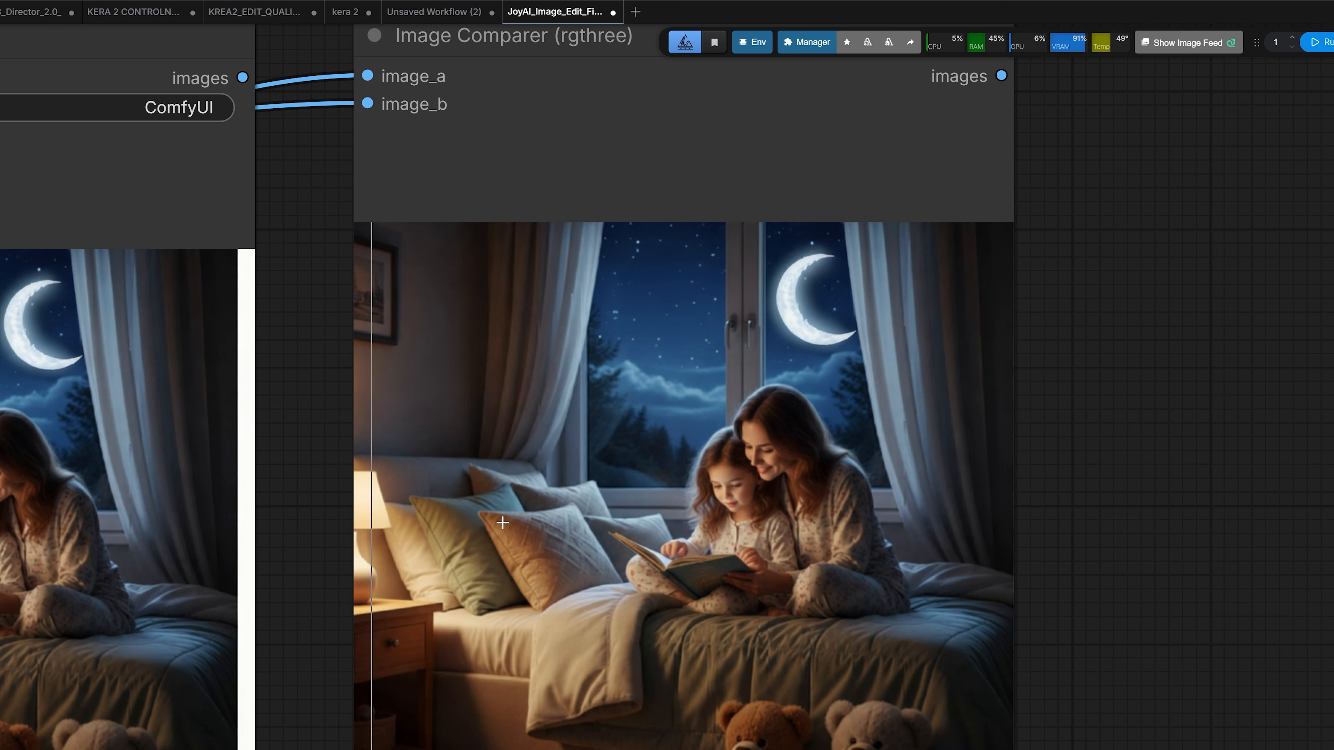
pyautogui.scroll(-5, 1029, 522)
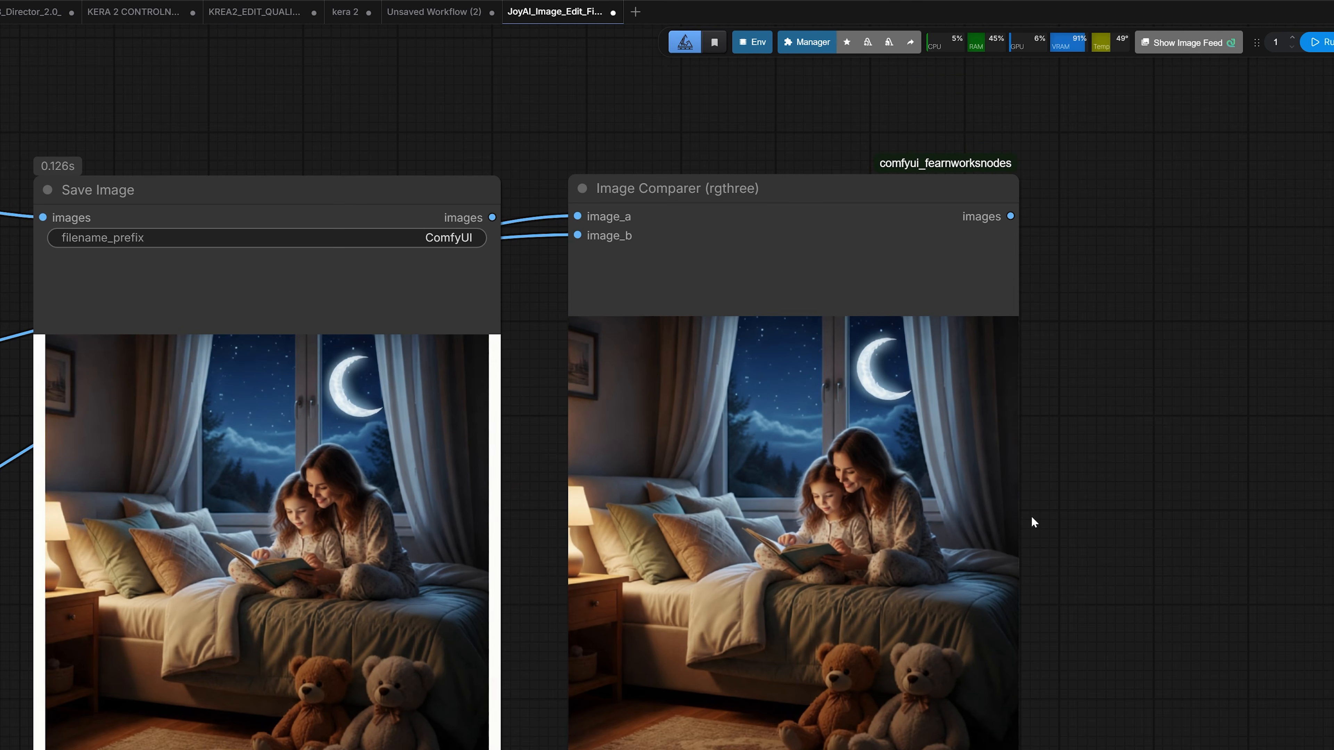
pyautogui.scroll(3, 1031, 516)
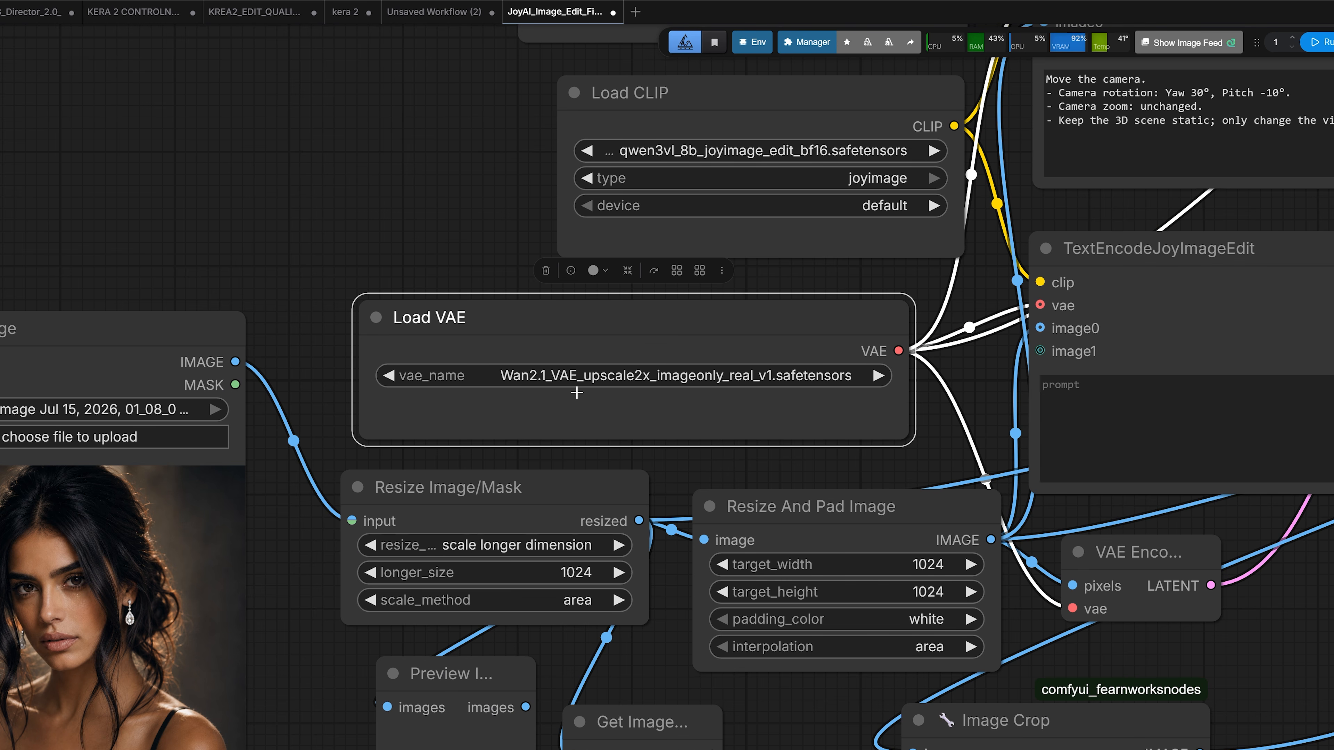
# Examine how the Load VAE node with Wan2.1_VAE_upscale2x_imageonly_real_v1.safetensors connects to VAE Decode (VAE Utils), alongside the standard VAE Decode node.
pyautogui.scroll(-3, 577, 393)
pyautogui.moveTo(1122, 95); pyautogui.dragTo(719, 299)
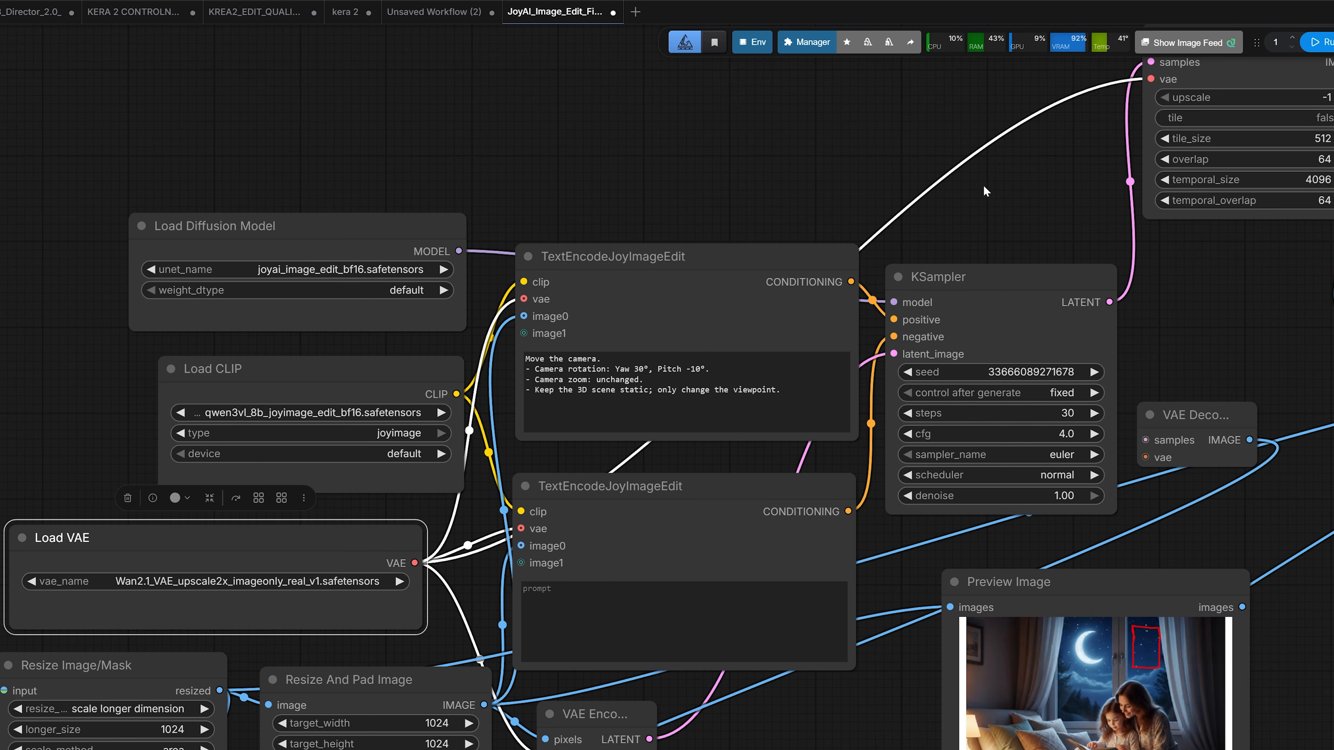
pyautogui.moveTo(1224, 102); pyautogui.dragTo(605, 289)
pyautogui.scroll(3, 612, 287)
pyautogui.click(610, 231)
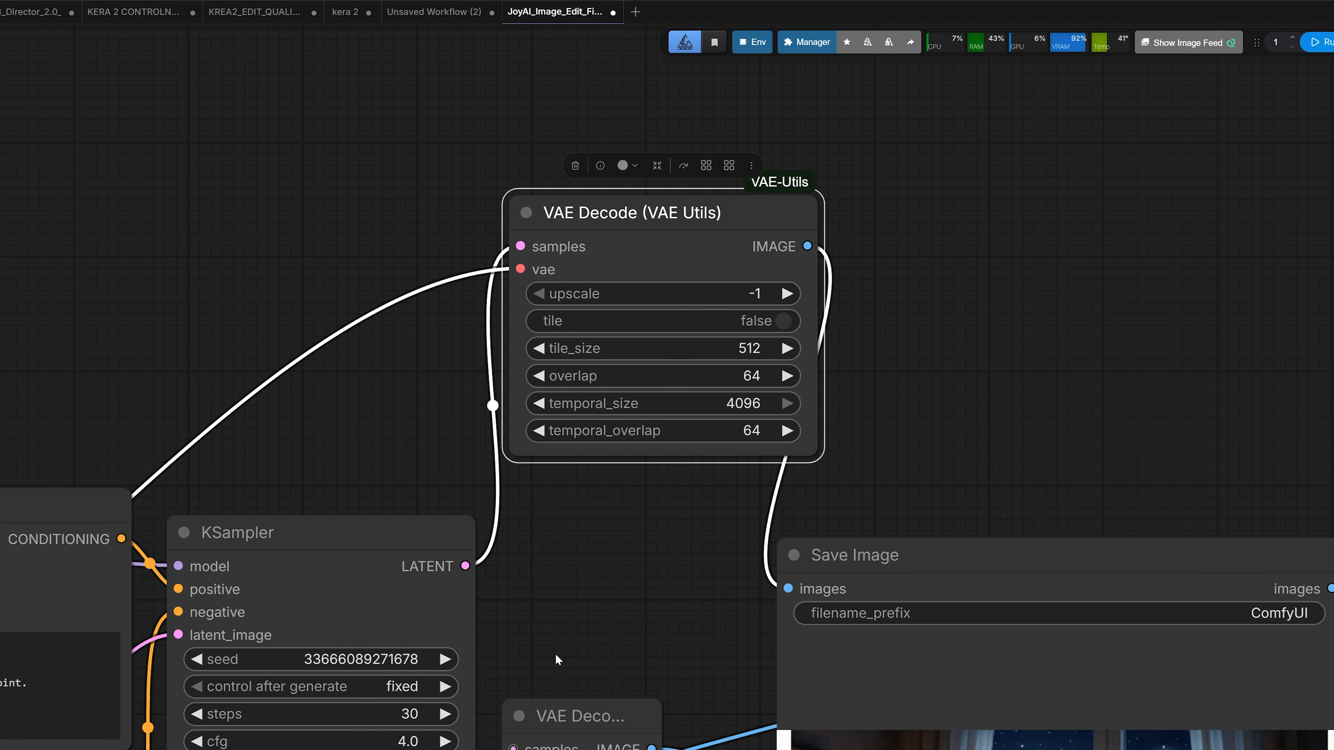
pyautogui.click(545, 709)
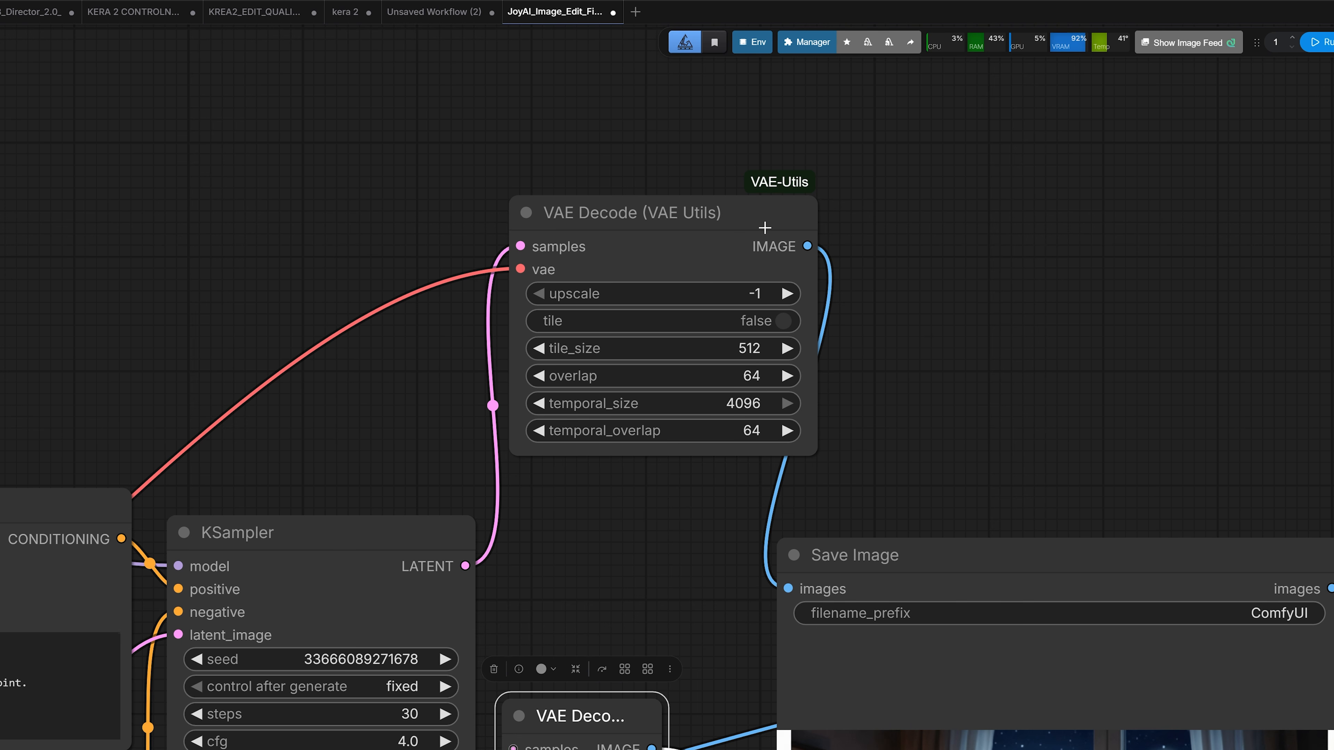
# Review the portrait's camera prompt line by line: Yaw 30°, Pitch -10°, zoom unchanged, and a static 3D scene with only the viewpoint changing.
pyautogui.scroll(-6, 749, 228)
pyautogui.moveTo(210, 368); pyautogui.dragTo(1005, 81)
pyautogui.scroll(4, 990, 129)
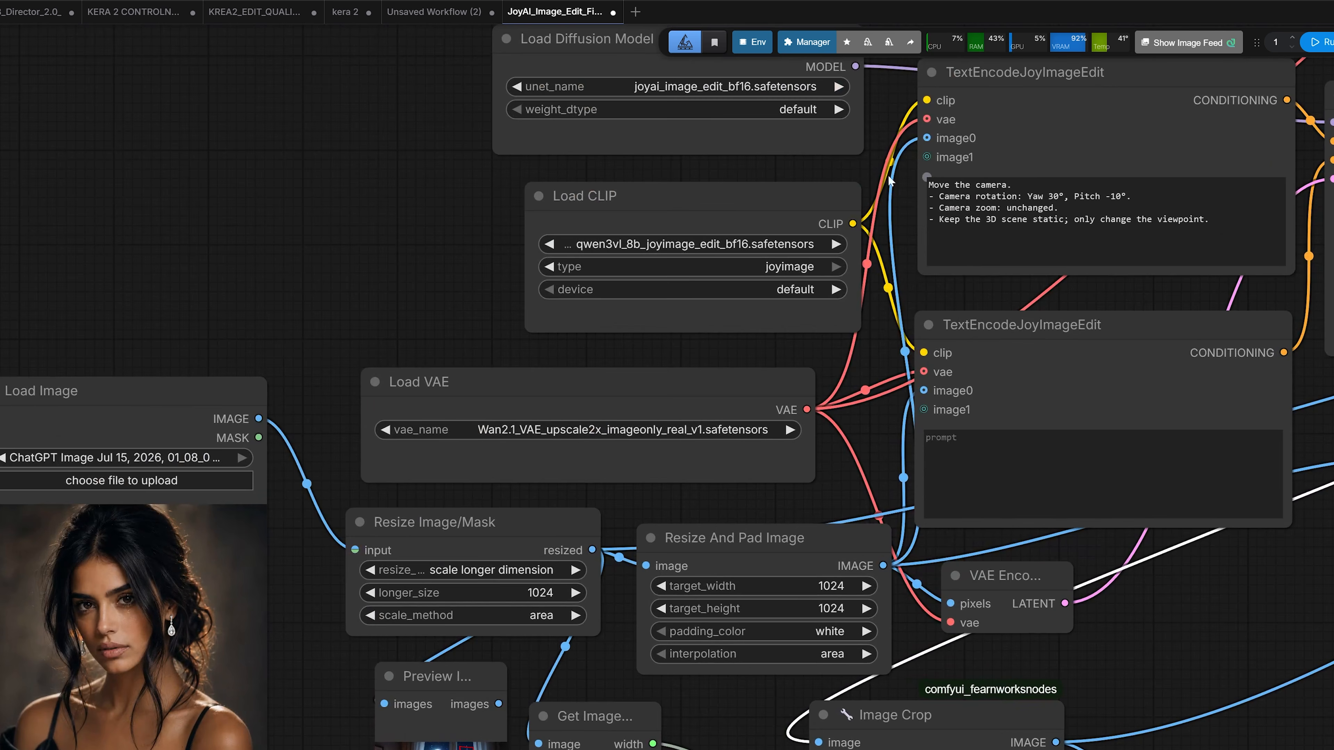
pyautogui.moveTo(874, 168); pyautogui.dragTo(1007, 61)
pyautogui.scroll(3, 310, 347)
pyautogui.moveTo(1248, 63); pyautogui.dragTo(514, 437)
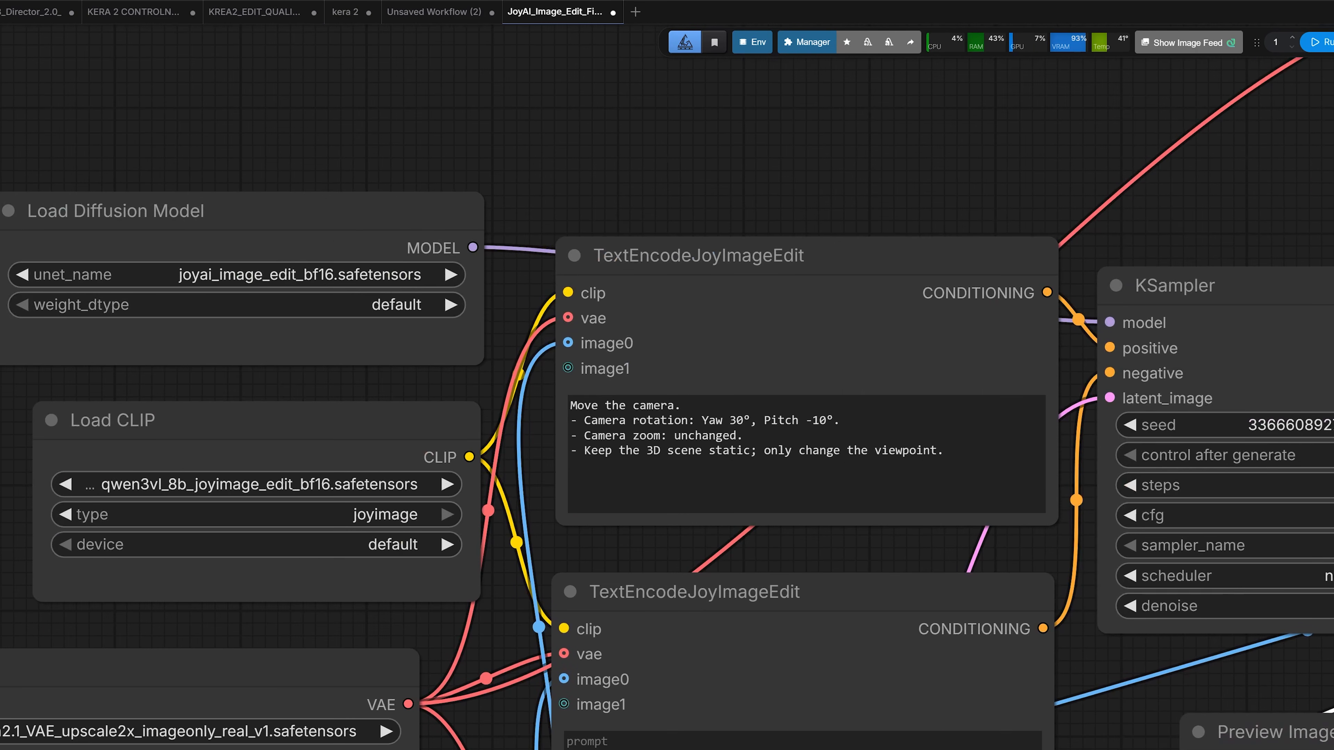
pyautogui.scroll(2, 512, 437)
pyautogui.moveTo(590, 400); pyautogui.dragTo(675, 402)
pyautogui.moveTo(642, 436); pyautogui.dragTo(634, 436)
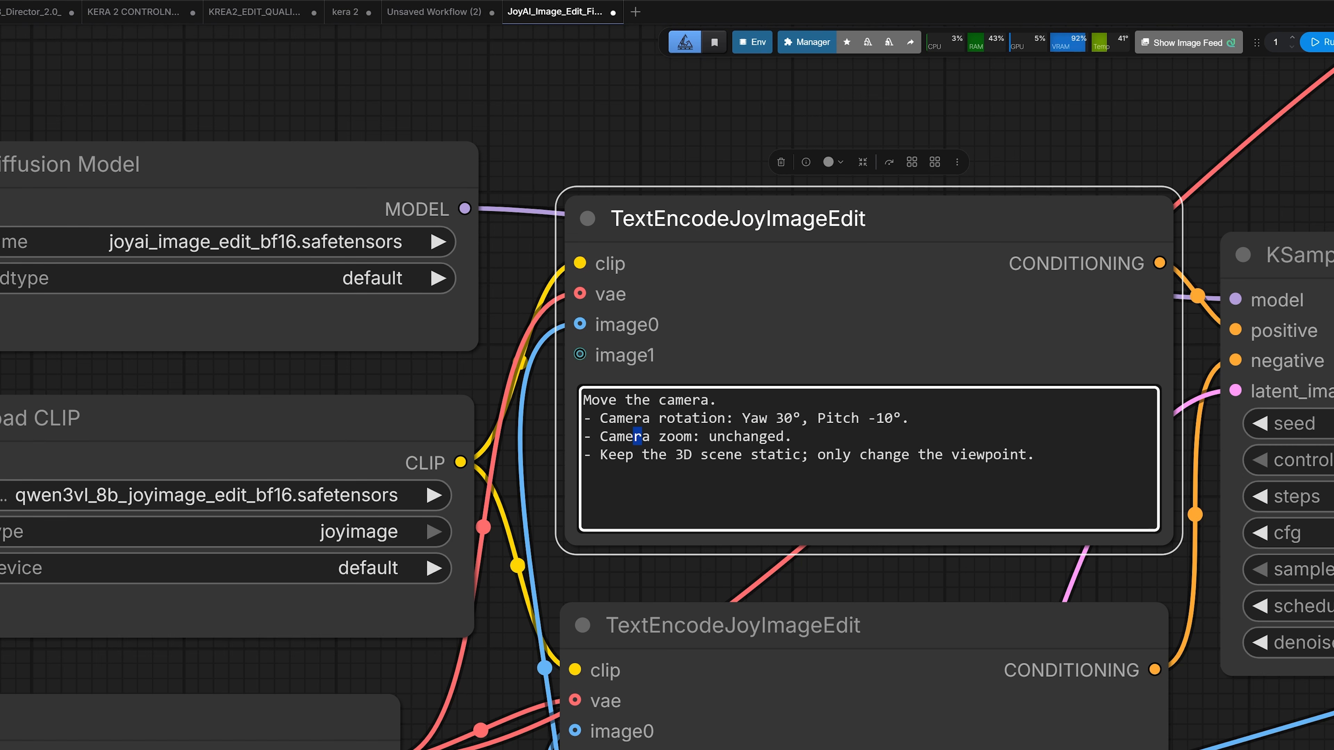
pyautogui.click(850, 418)
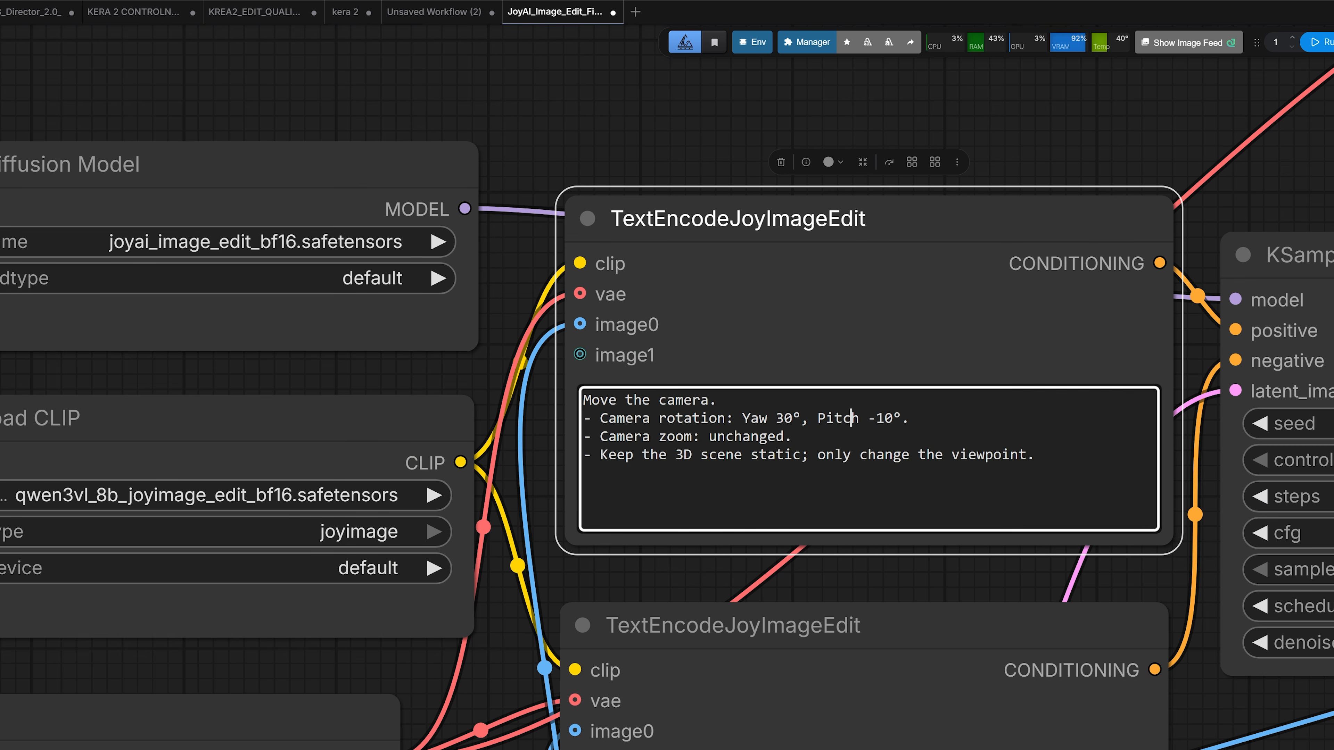
pyautogui.moveTo(817, 418); pyautogui.dragTo(893, 418)
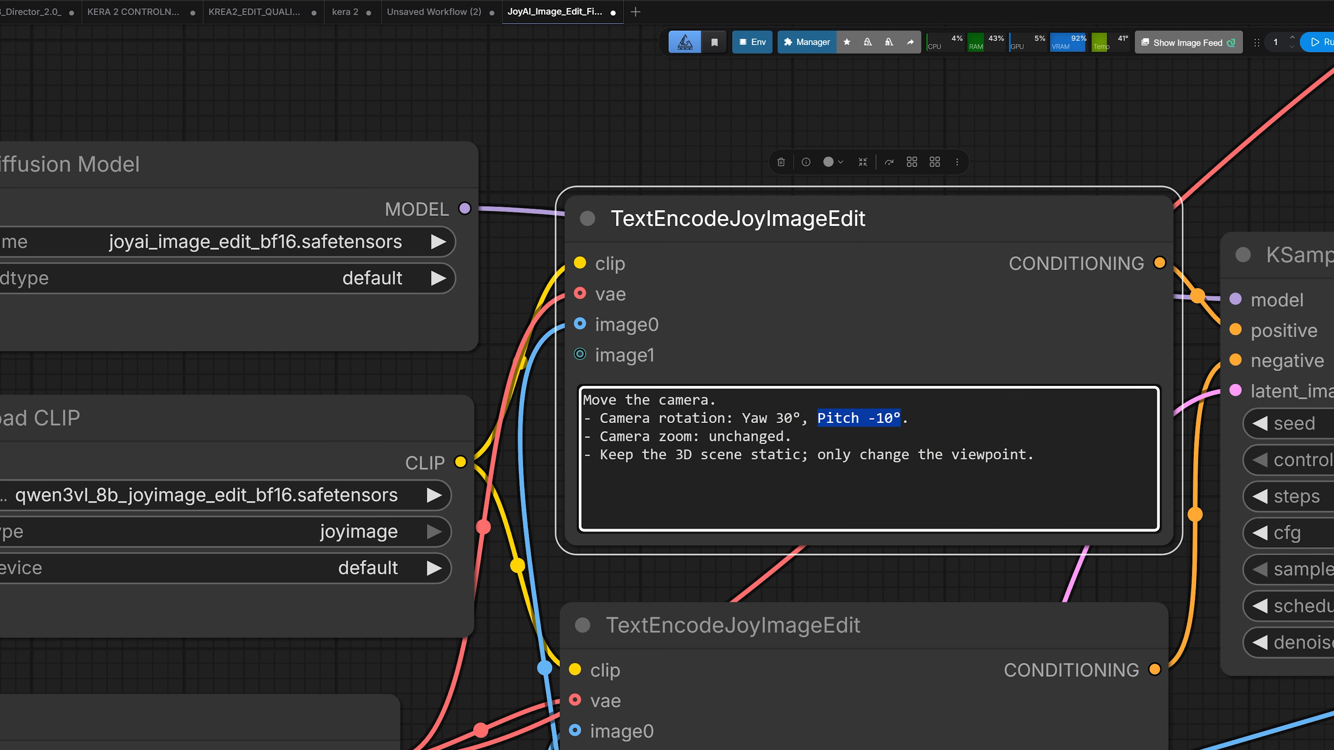
pyautogui.moveTo(601, 436); pyautogui.dragTo(784, 437)
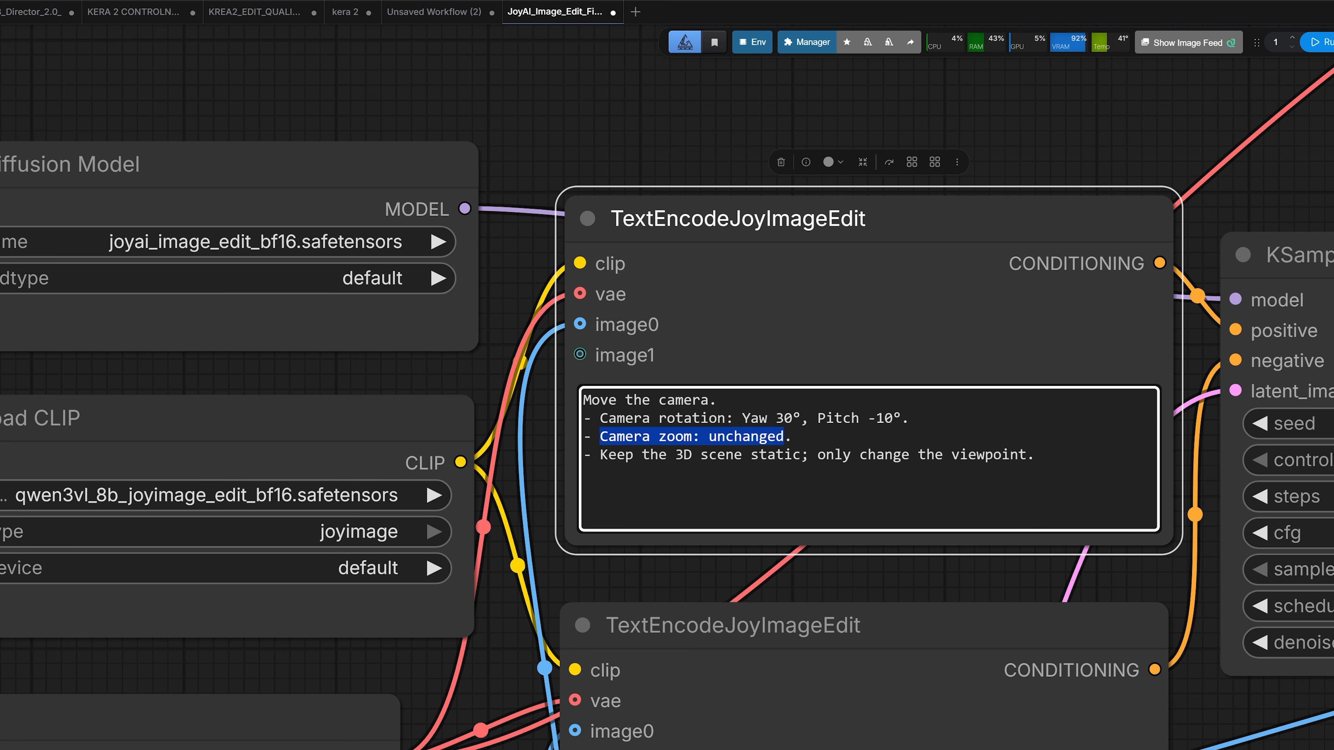
pyautogui.click(650, 455)
pyautogui.moveTo(593, 456); pyautogui.dragTo(1028, 455)
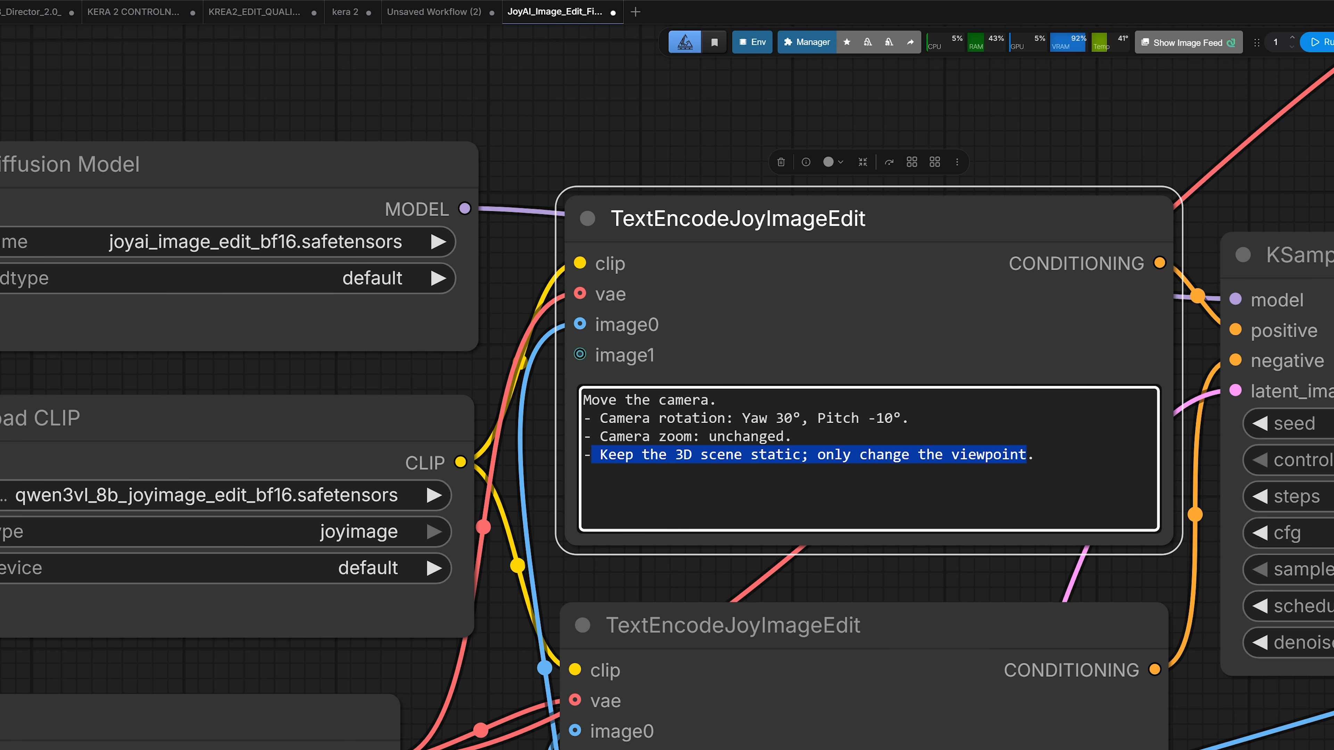
pyautogui.click(835, 455)
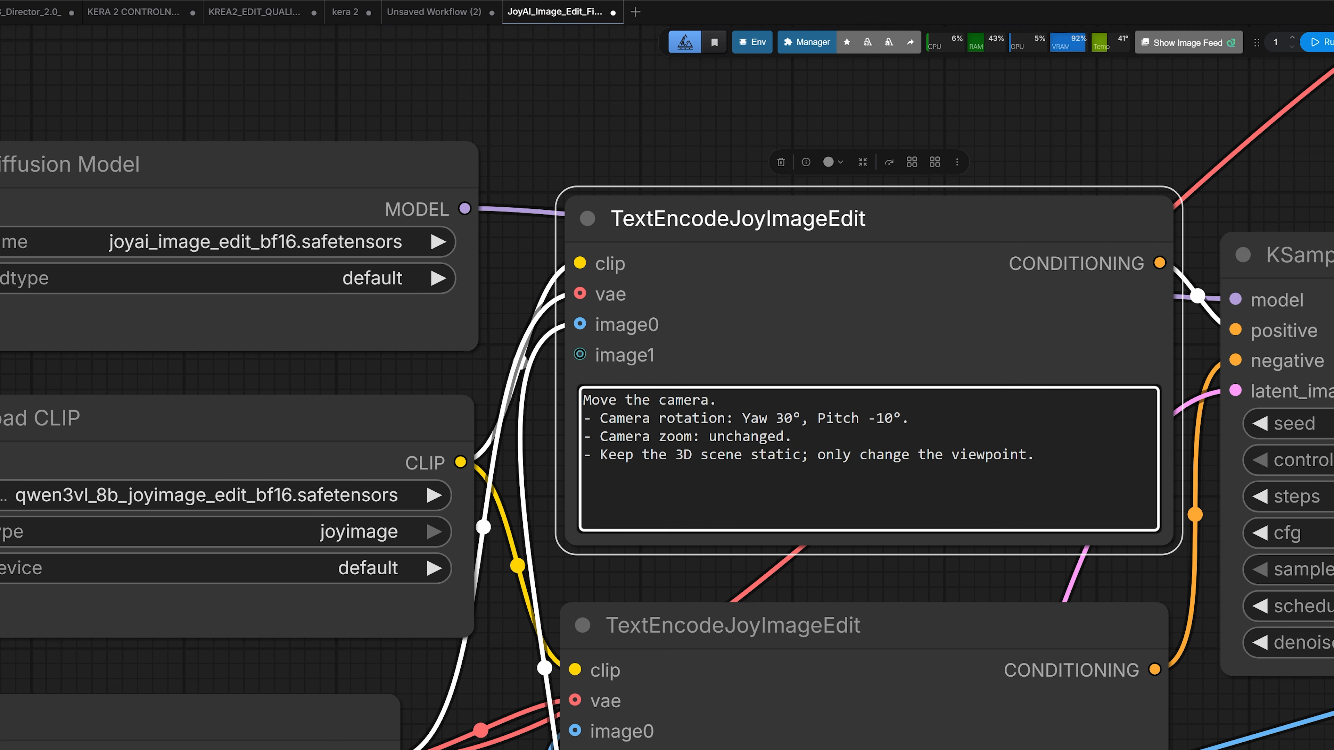
# Run the workflow on the portrait with the camera rotation prompt of Yaw 30°, Pitch -10°.
pyautogui.moveTo(600, 418); pyautogui.dragTo(876, 418)
pyautogui.scroll(-3, 902, 424)
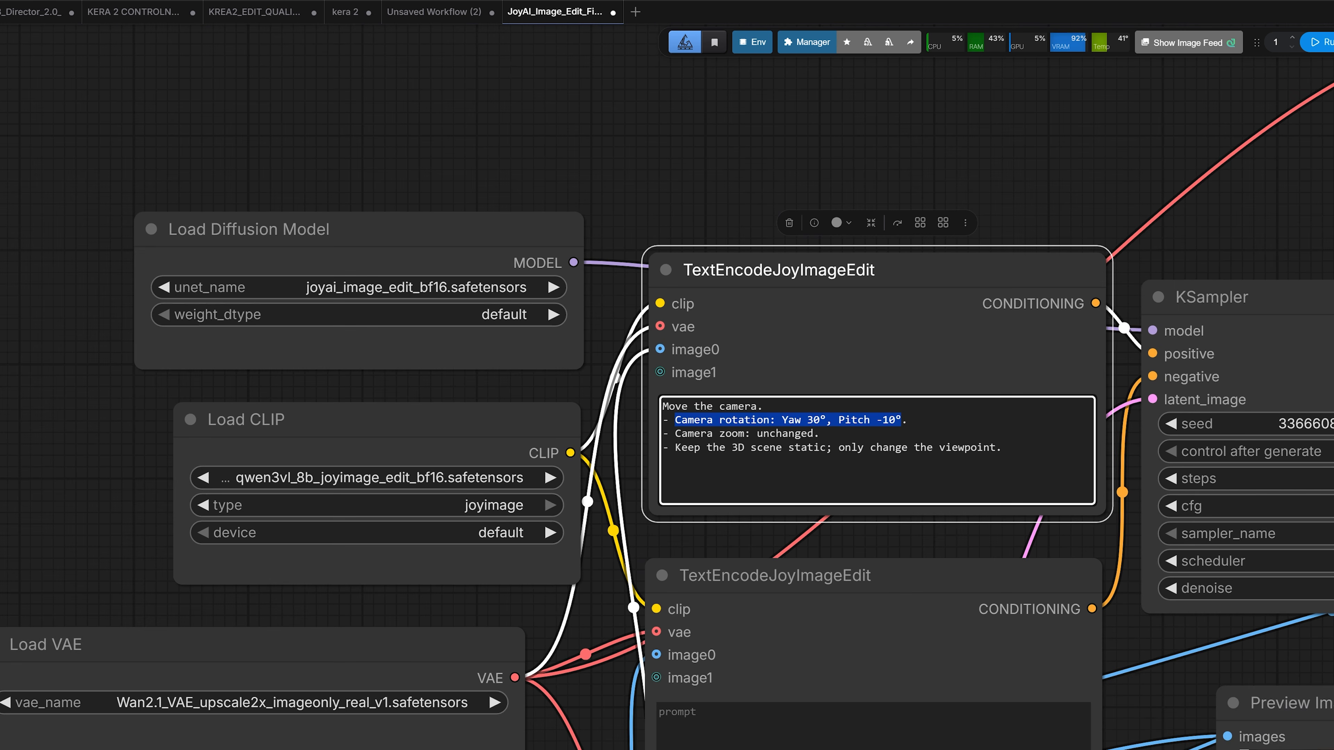
pyautogui.click(1313, 46)
pyautogui.scroll(-2, 757, 152)
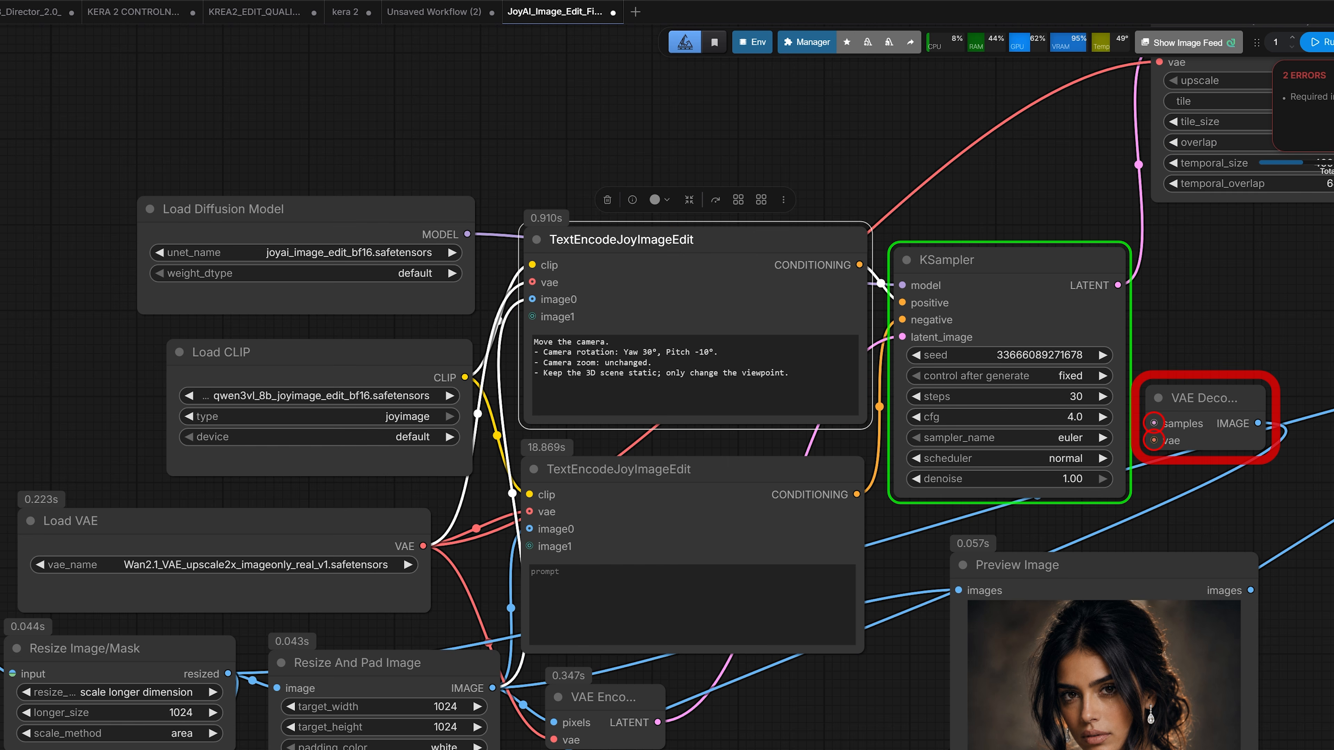
# Re-read the yaw, pitch and zoom terms of the camera prompt at close range during sampling.
pyautogui.scroll(5, 766, 207)
pyautogui.scroll(3, 450, 472)
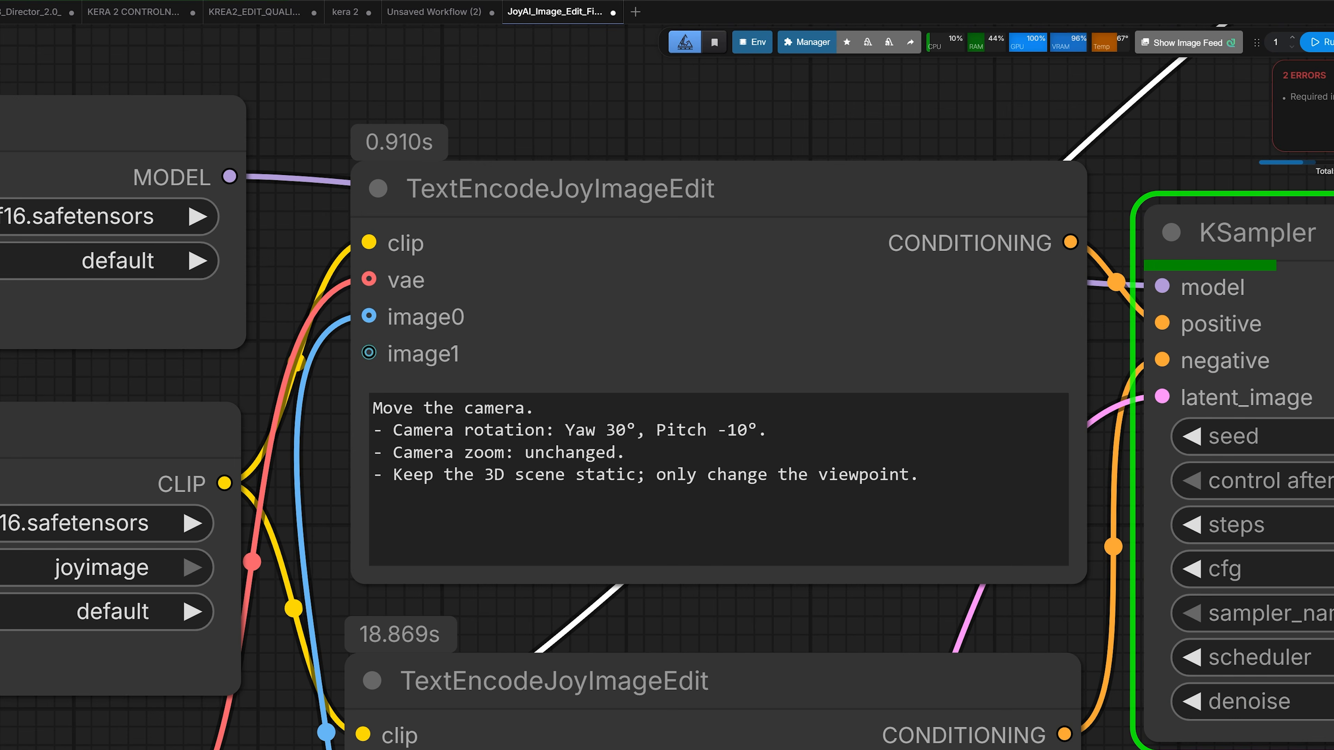
pyautogui.moveTo(596, 430); pyautogui.dragTo(576, 430)
pyautogui.click(697, 429)
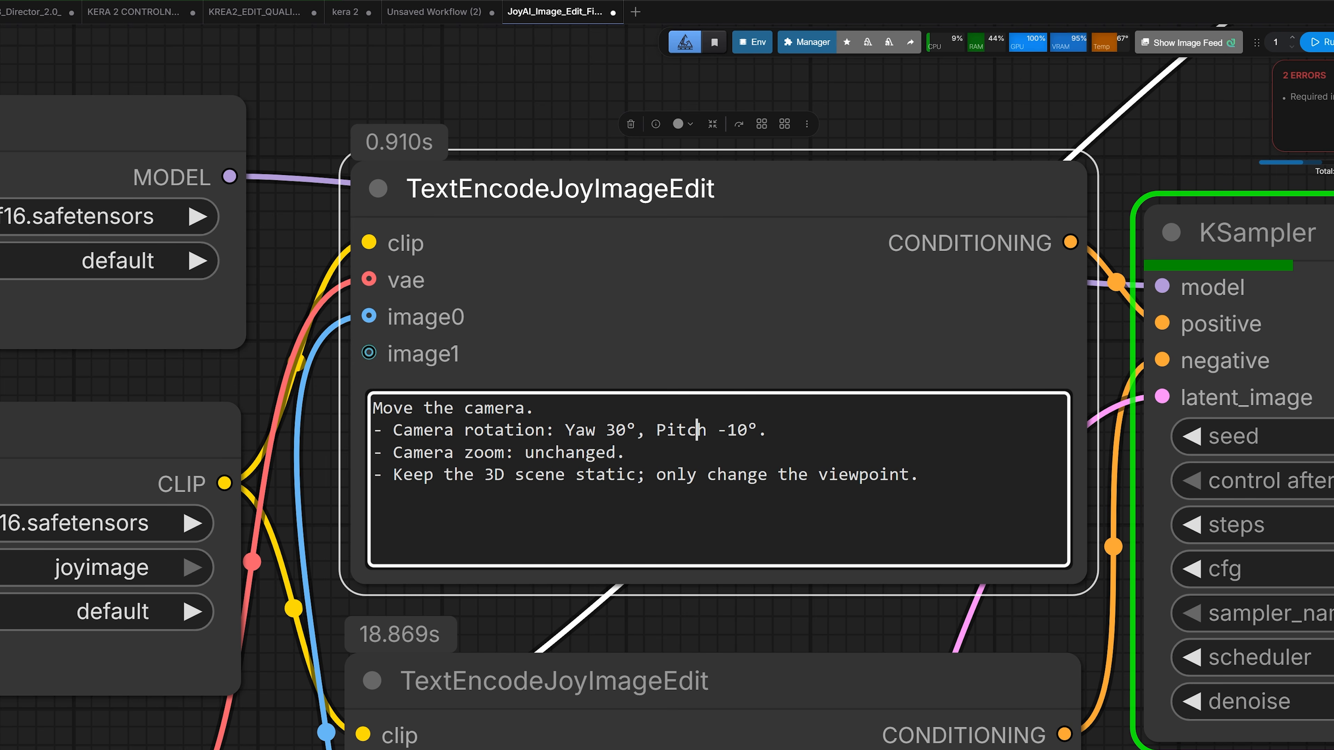
pyautogui.doubleClick(661, 431)
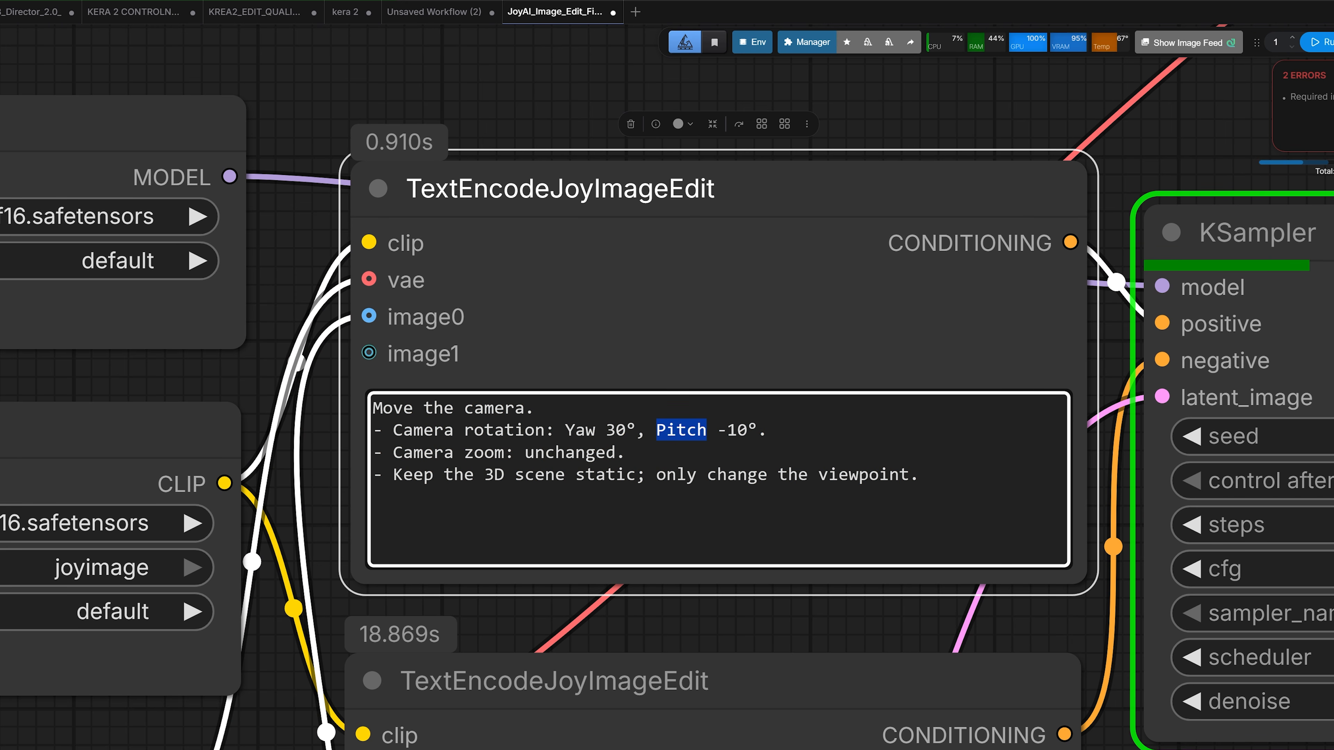
pyautogui.click(626, 452)
pyautogui.doubleClick(680, 430)
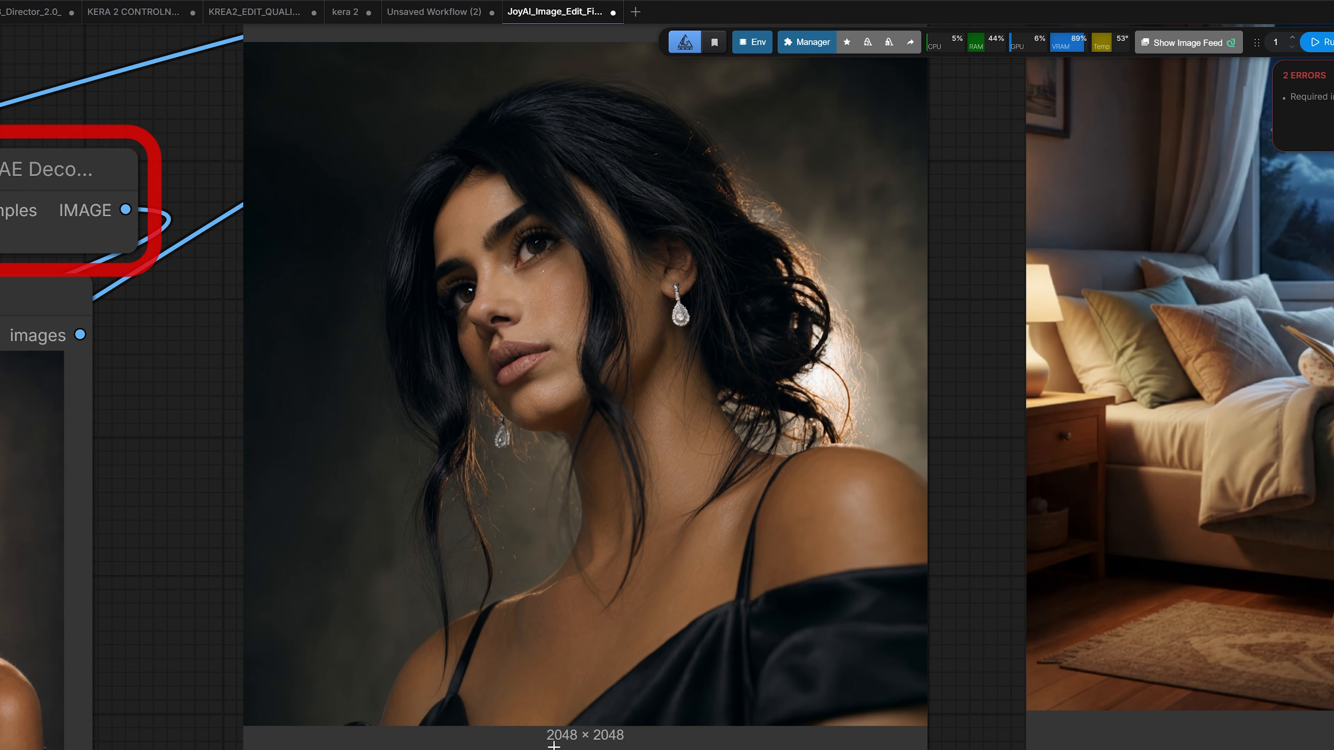
# Inspect the camera-rotated portrait in the Save Image node, checking its viewpoint, face and output resolution against the input.
pyautogui.scroll(-3, 551, 296)
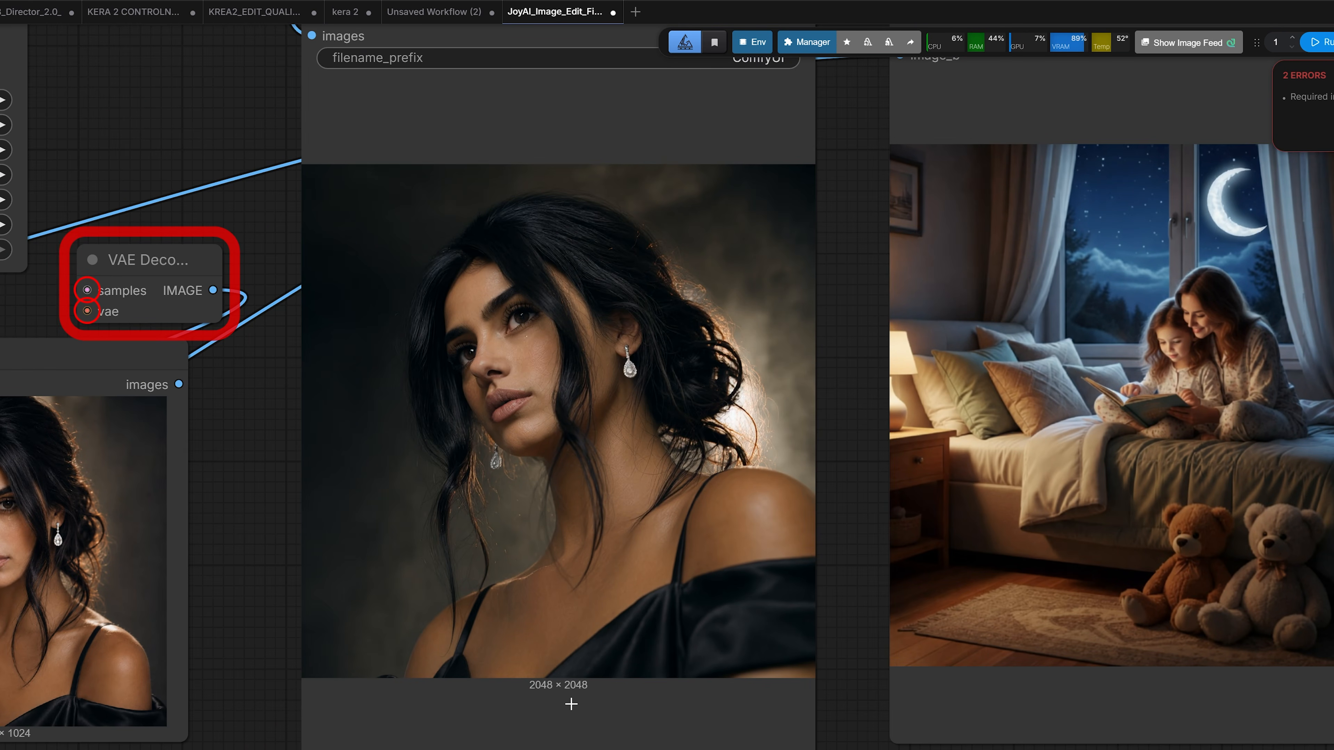
pyautogui.moveTo(219, 564); pyautogui.dragTo(265, 557)
pyautogui.scroll(3, 555, 684)
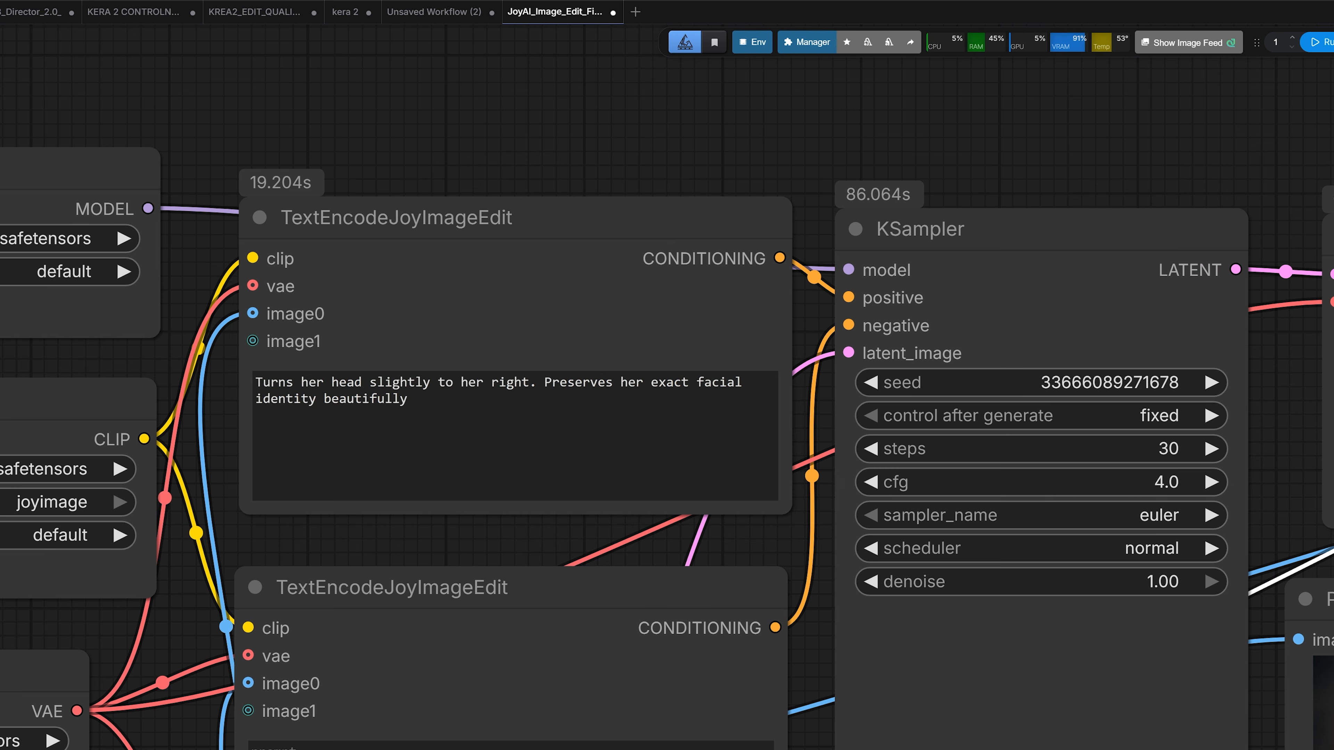
# Review the prompt that turns the woman's head slightly to her right, including its instruction to preserve her exact facial identity.
pyautogui.moveTo(255, 383); pyautogui.dragTo(437, 383)
pyautogui.click(416, 400)
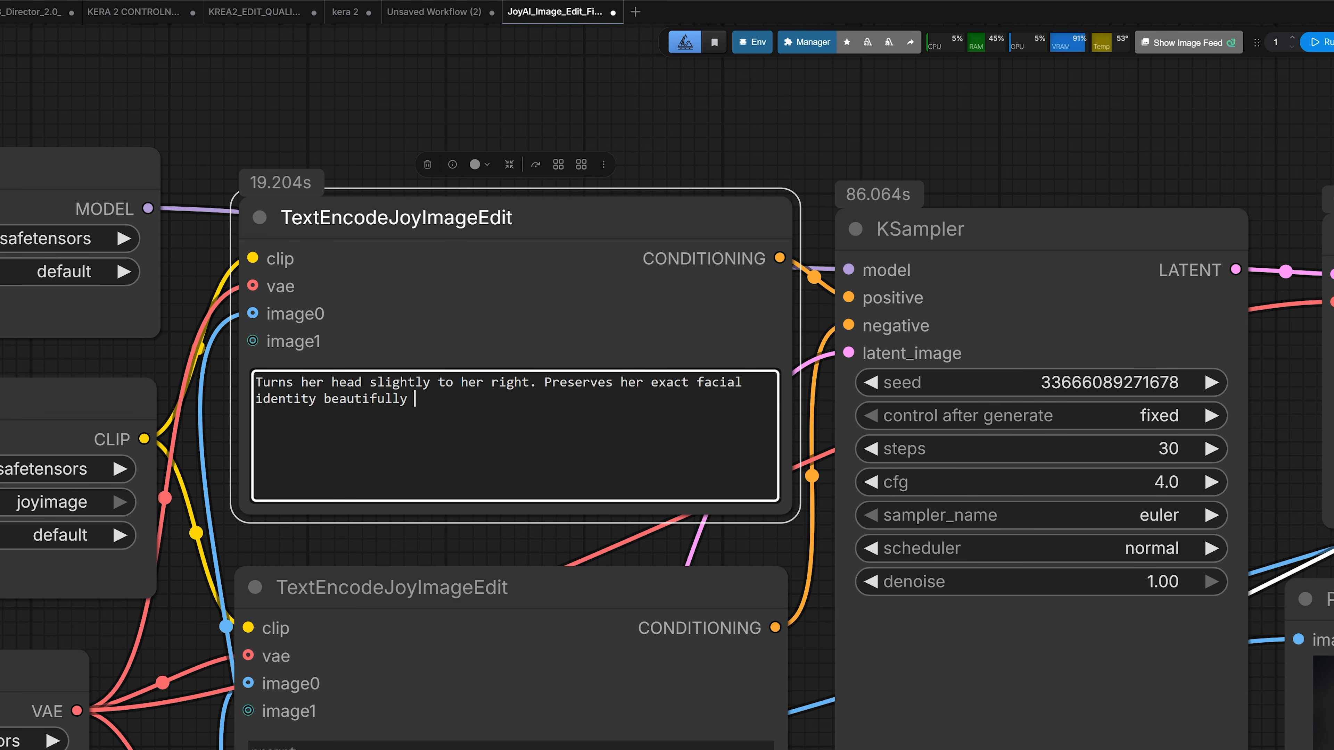
pyautogui.moveTo(536, 383); pyautogui.dragTo(745, 383)
pyautogui.click(415, 400)
pyautogui.scroll(-3, 565, 400)
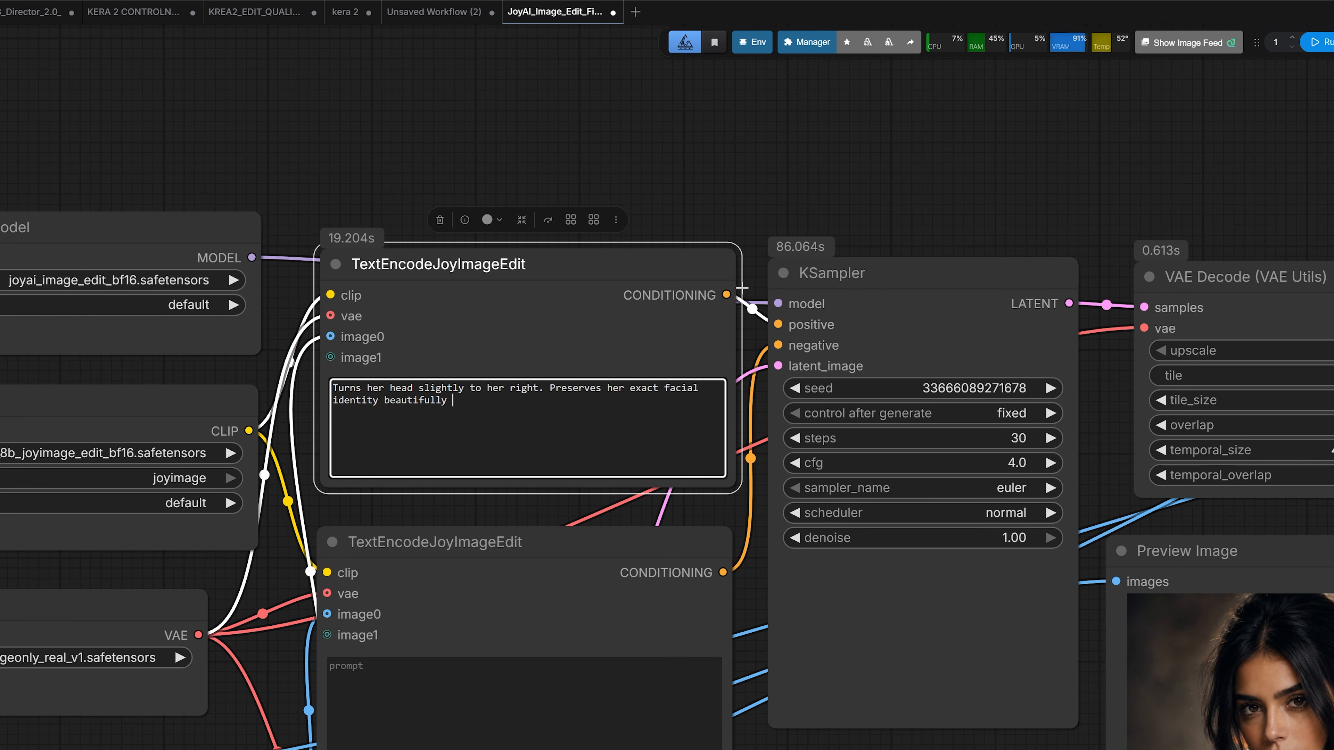
pyautogui.moveTo(452, 400); pyautogui.dragTo(549, 387)
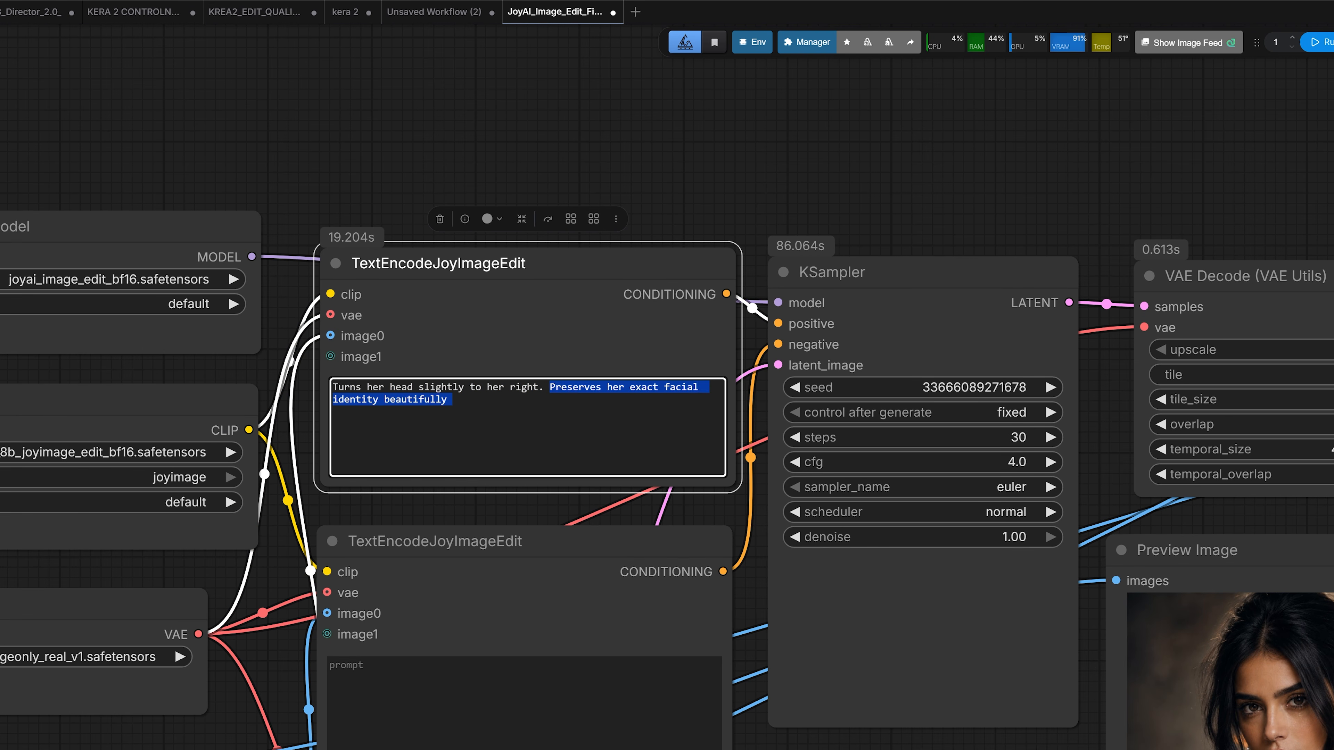
# Remove "Preserves her exact facial identity beautifully" from the head-turn prompt.
pyautogui.press('BackSpace')
pyautogui.press('BackSpace')
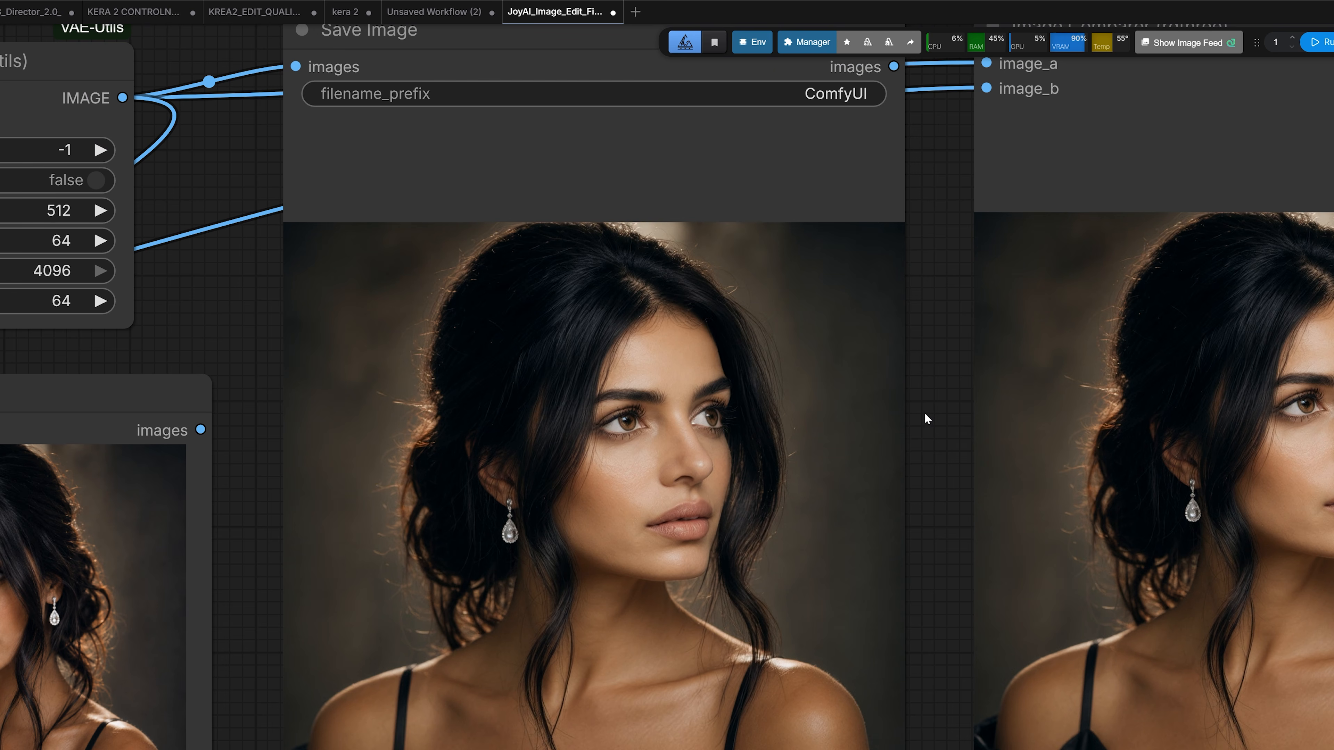
# Compare the head-turned output with the input portrait in the Save Image and Image Comparer nodes, checking facial identity and resolution.
pyautogui.moveTo(924, 414); pyautogui.dragTo(223, 437)
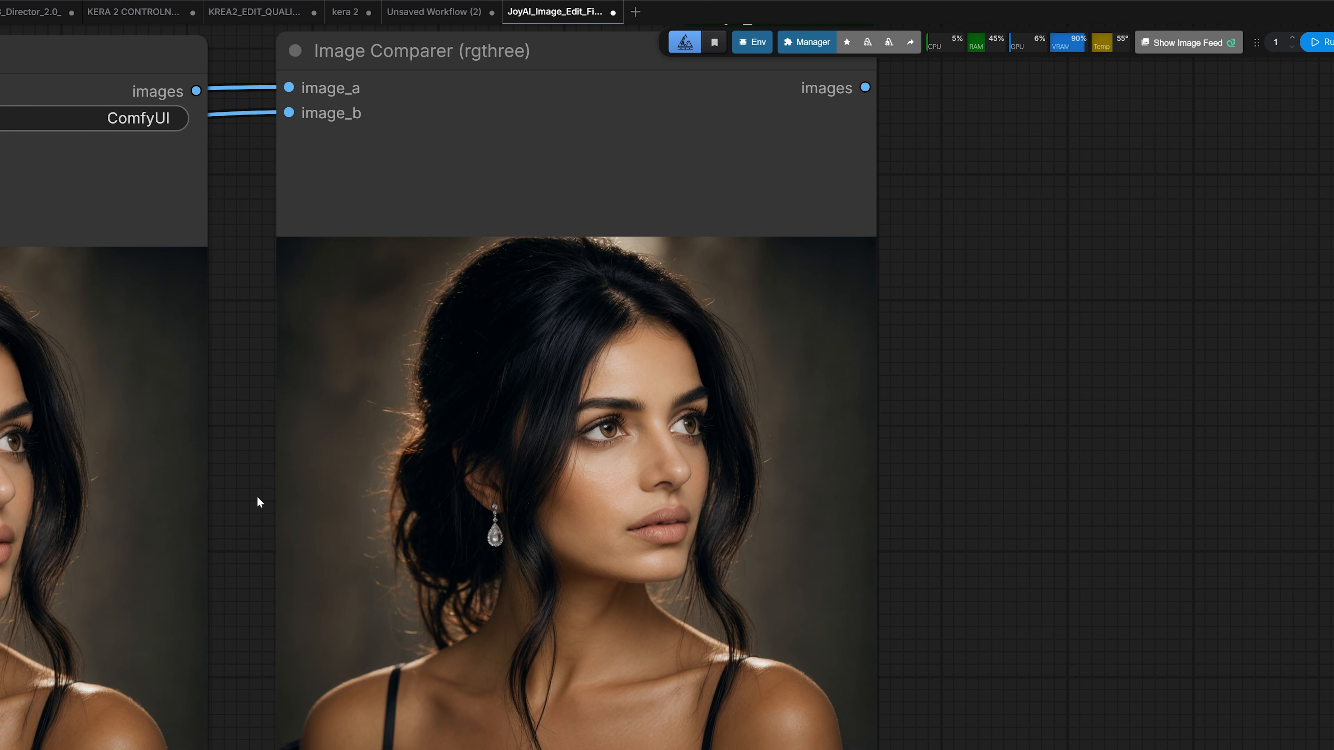
pyautogui.scroll(-5, 893, 468)
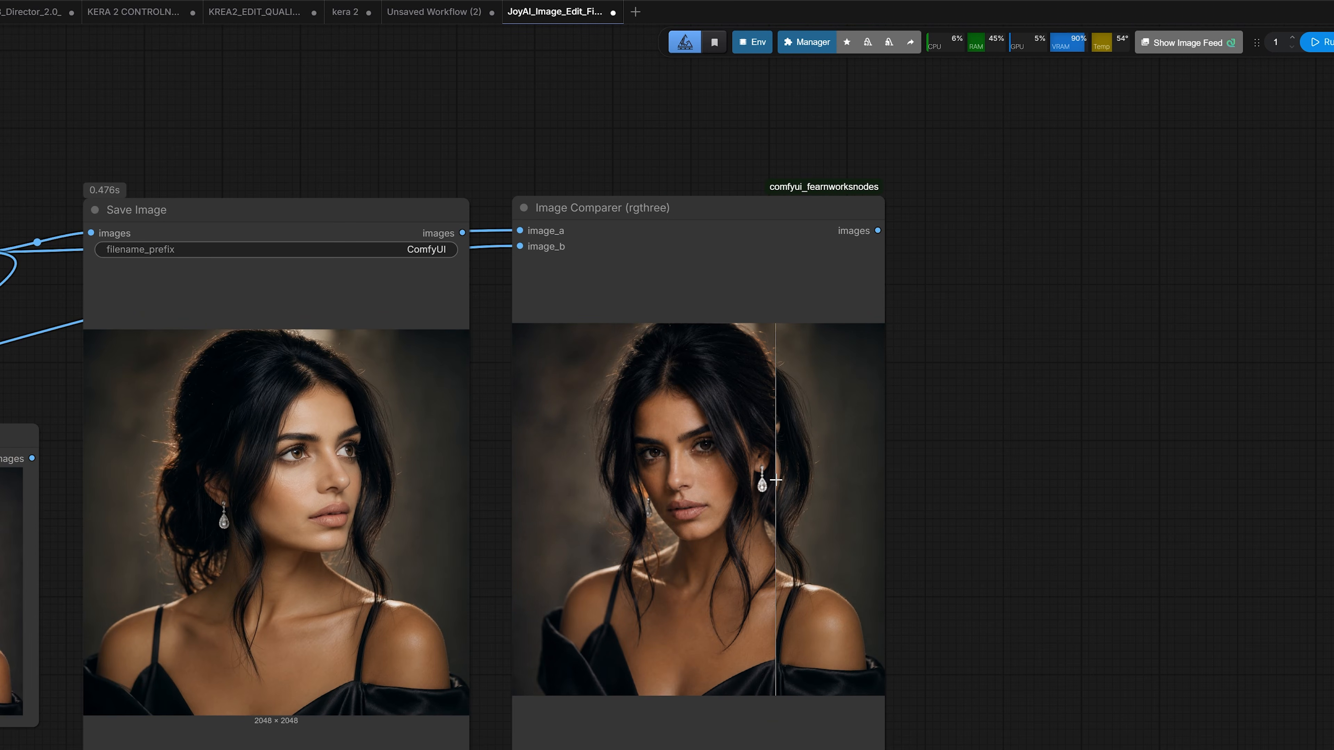
pyautogui.scroll(-3, 919, 479)
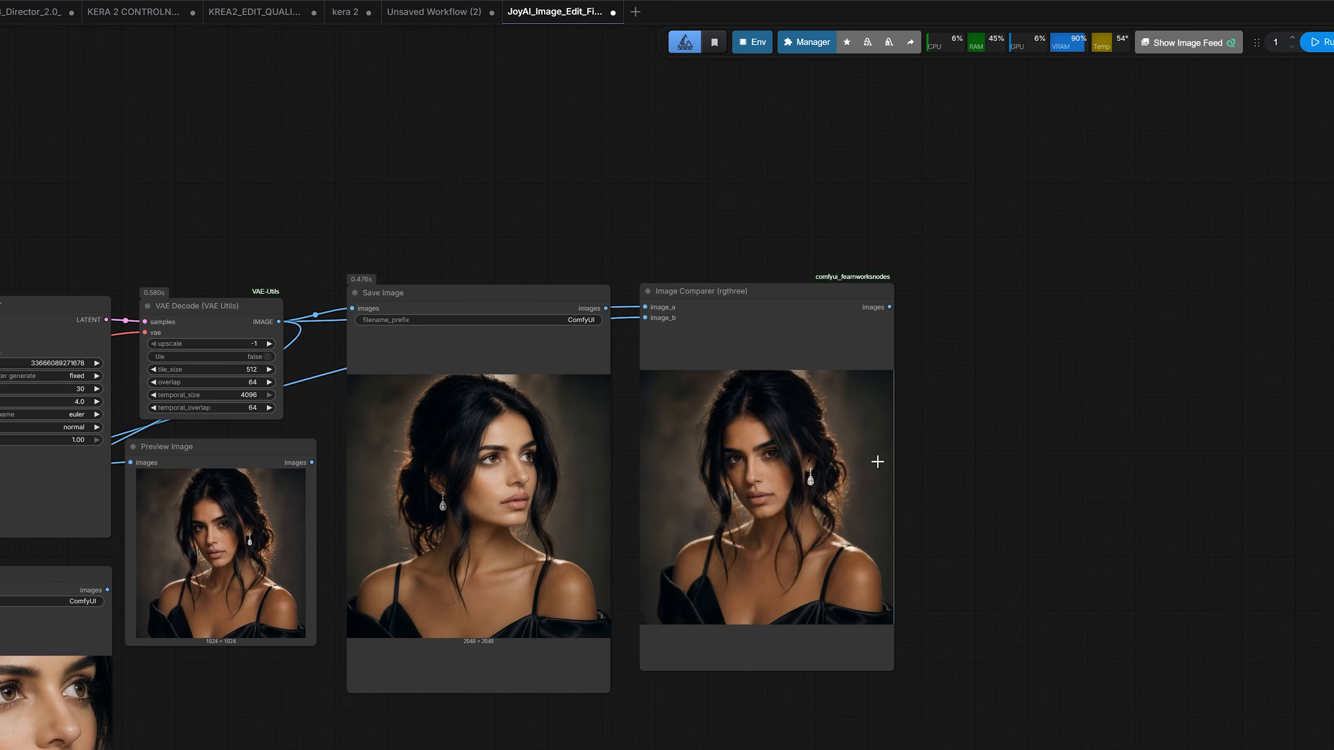
pyautogui.moveTo(235, 184); pyautogui.dragTo(708, 56)
pyautogui.scroll(3, 669, 387)
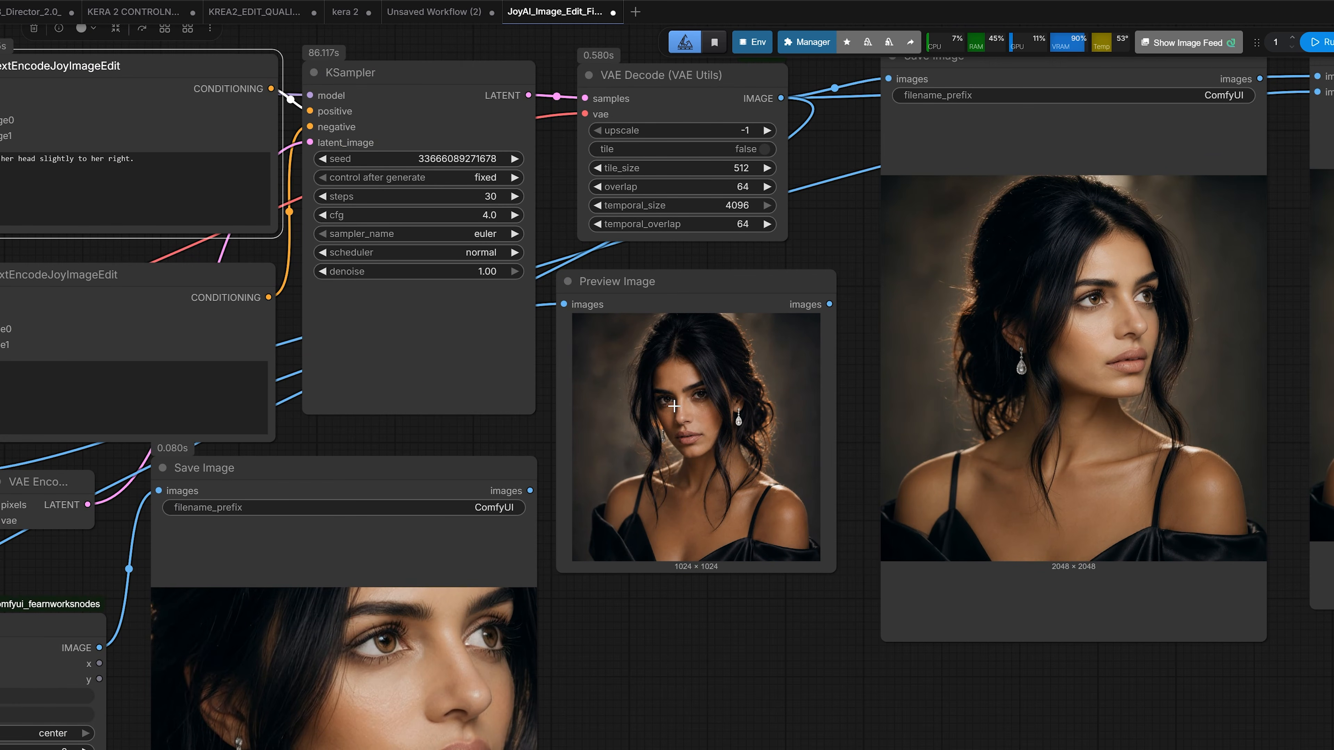
pyautogui.scroll(-4, 674, 407)
pyautogui.moveTo(455, 430); pyautogui.dragTo(261, 472)
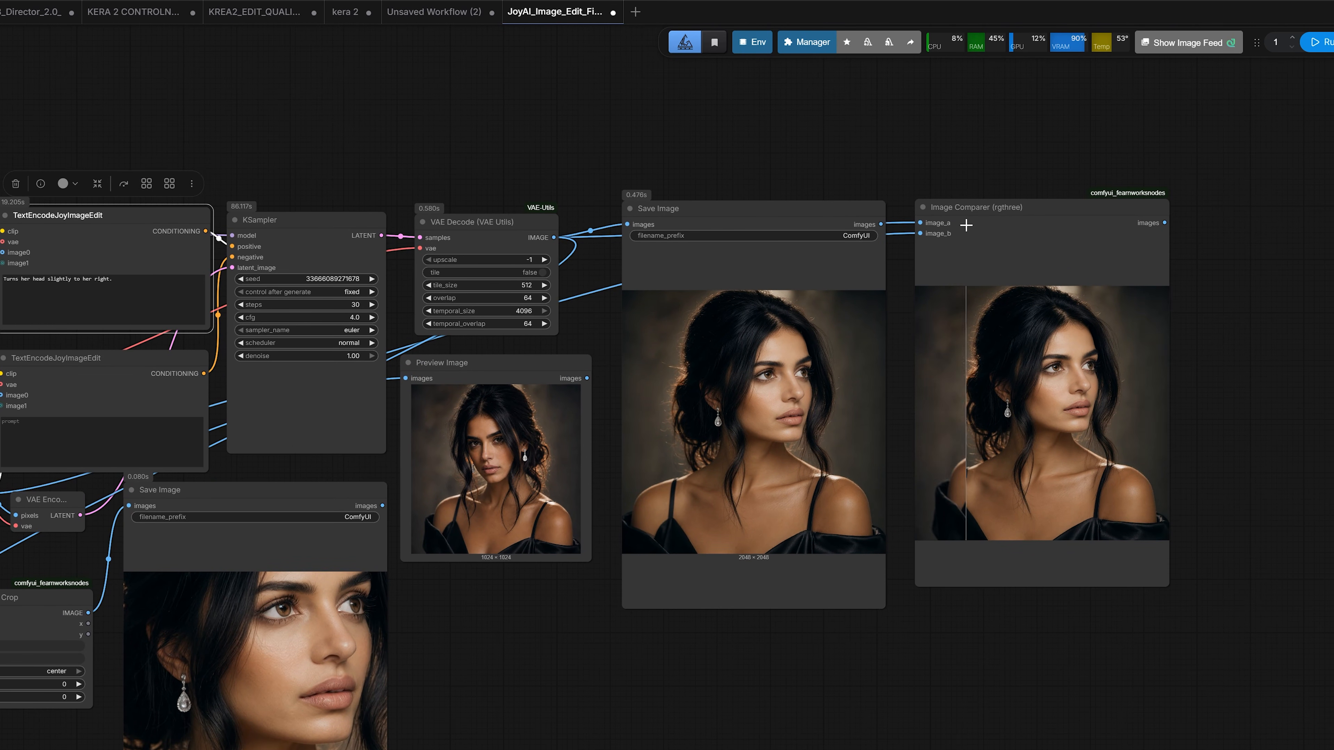
# Copy the Save Image node to keep the 2048 × 2048 head-turn output beside the 1024 × 1024 output.
pyautogui.click(704, 208)
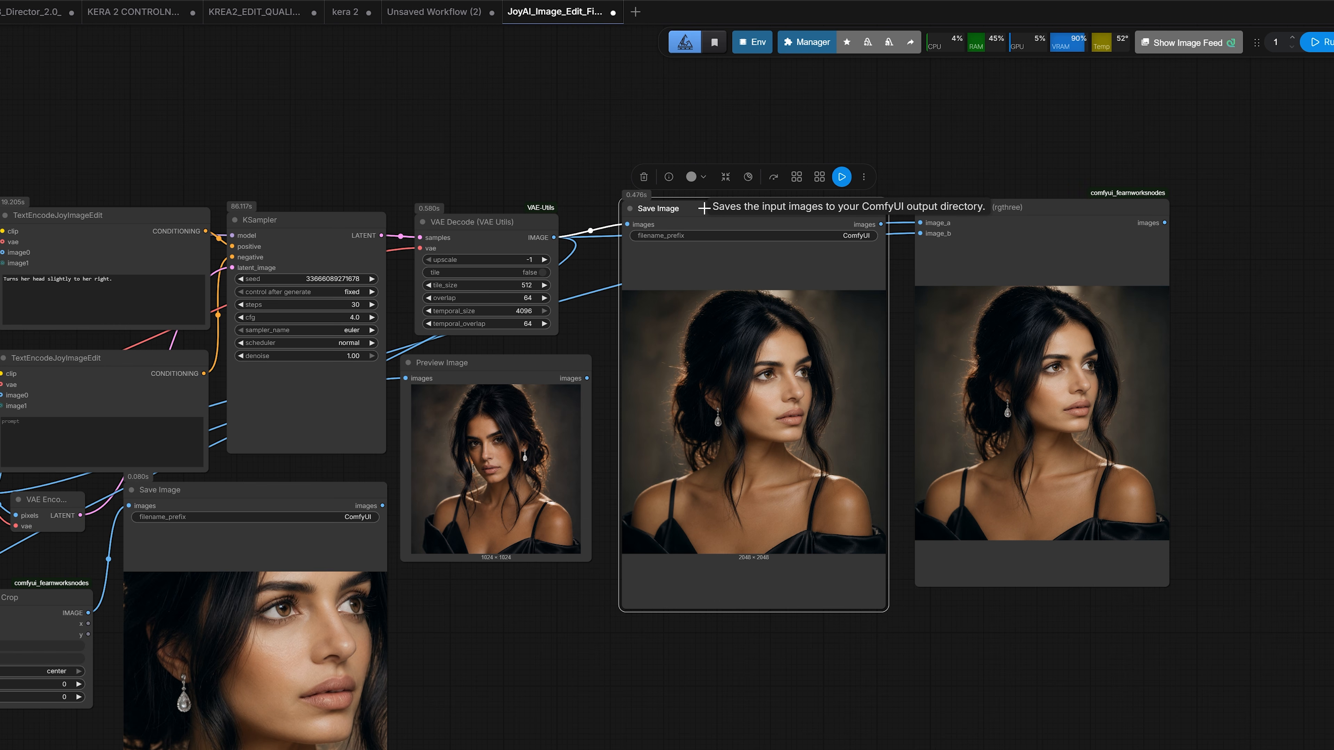
pyautogui.moveTo(703, 208); pyautogui.dragTo(865, 480)
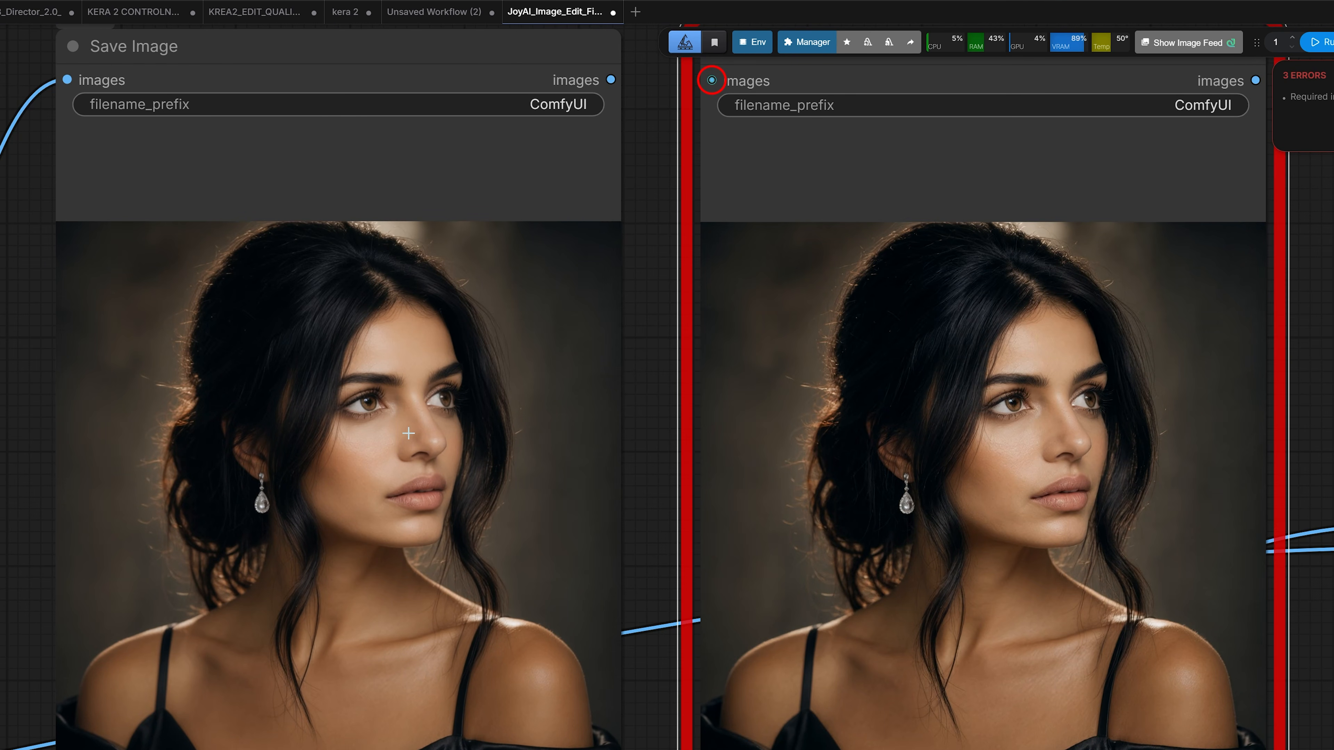
pyautogui.click(408, 434)
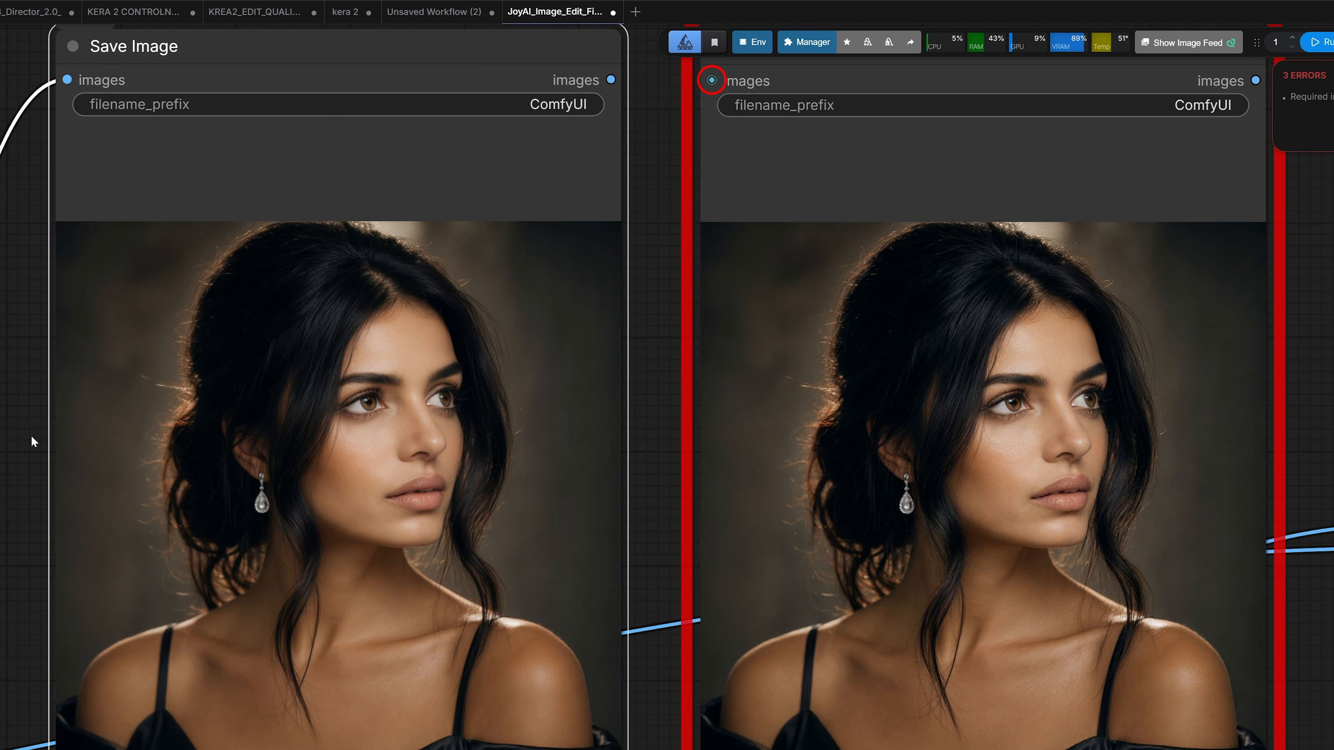
pyautogui.scroll(-3, 357, 440)
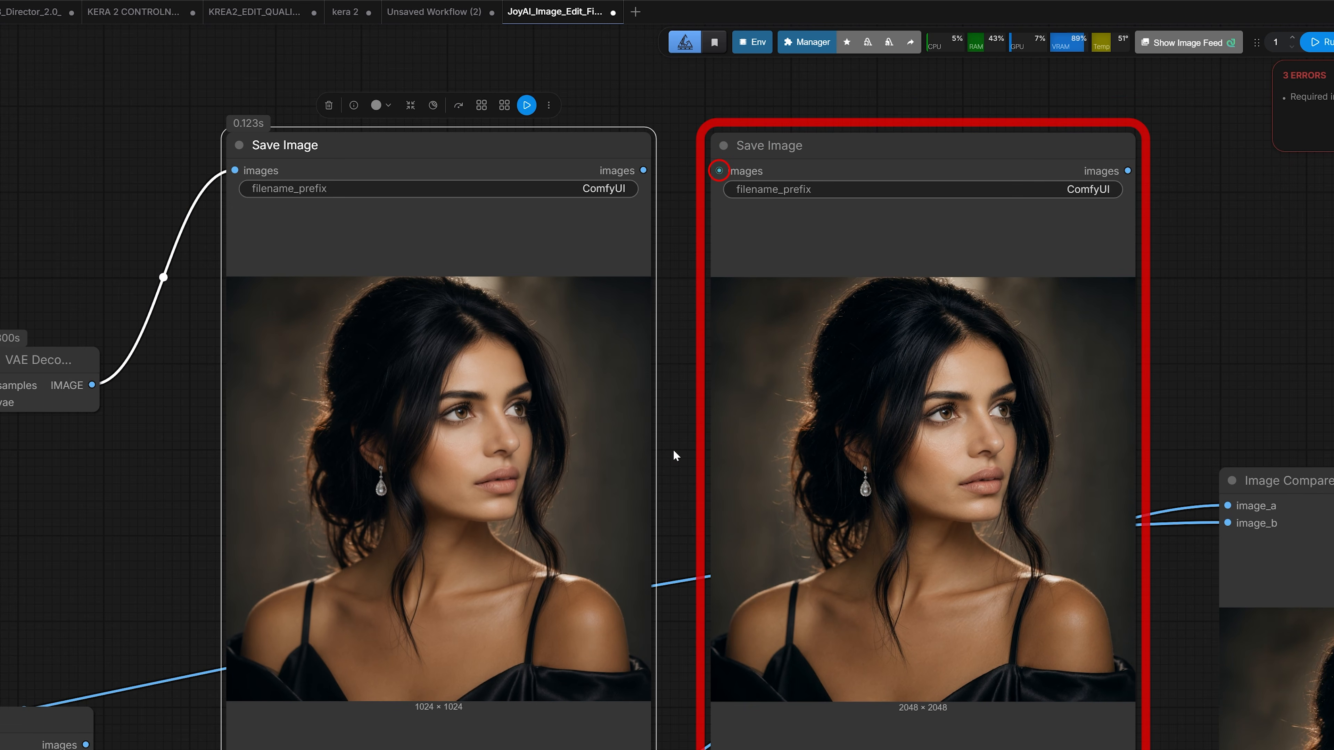
# Compare the facial detail of the 1024 × 1024 and 2048 × 2048 head-turn outputs side by side.
pyautogui.moveTo(674, 451)
pyautogui.mouseDown()
pyautogui.moveTo(749, 453)
pyautogui.moveTo(669, 452)
pyautogui.mouseUp()
pyautogui.scroll(3, 601, 434)
pyautogui.click(810, 446)
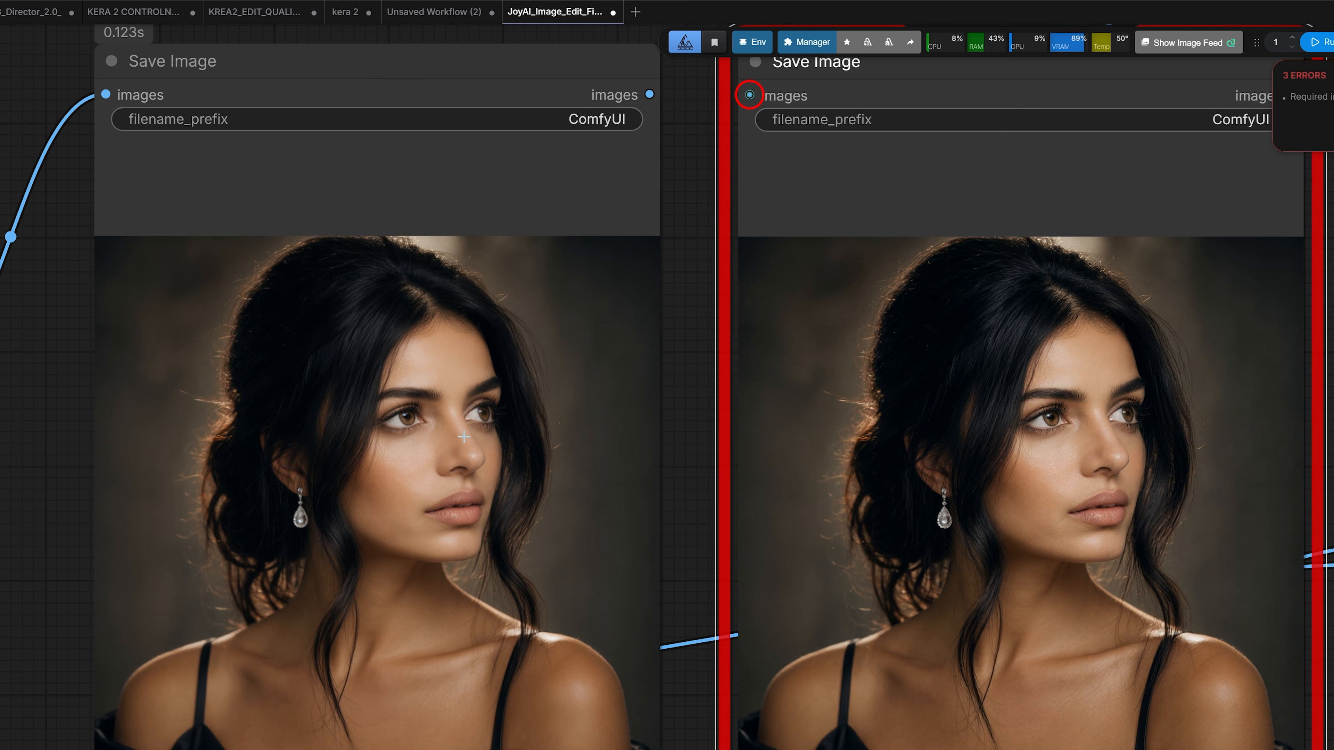
pyautogui.click(589, 445)
pyautogui.moveTo(911, 446); pyautogui.dragTo(906, 446)
pyautogui.click(589, 445)
pyautogui.click(836, 451)
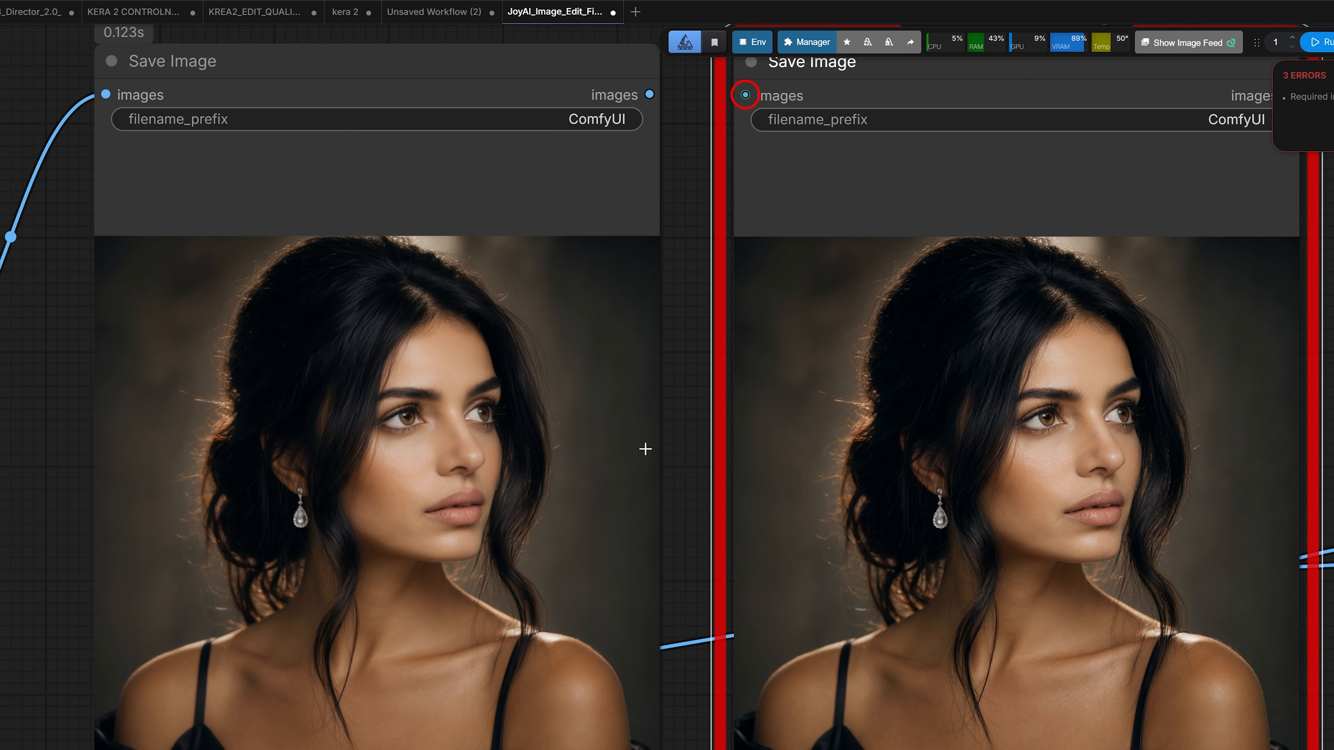
pyautogui.click(421, 202)
pyautogui.scroll(-2, 415, 354)
pyautogui.moveTo(62, 428); pyautogui.dragTo(115, 373)
pyautogui.scroll(2, 495, 423)
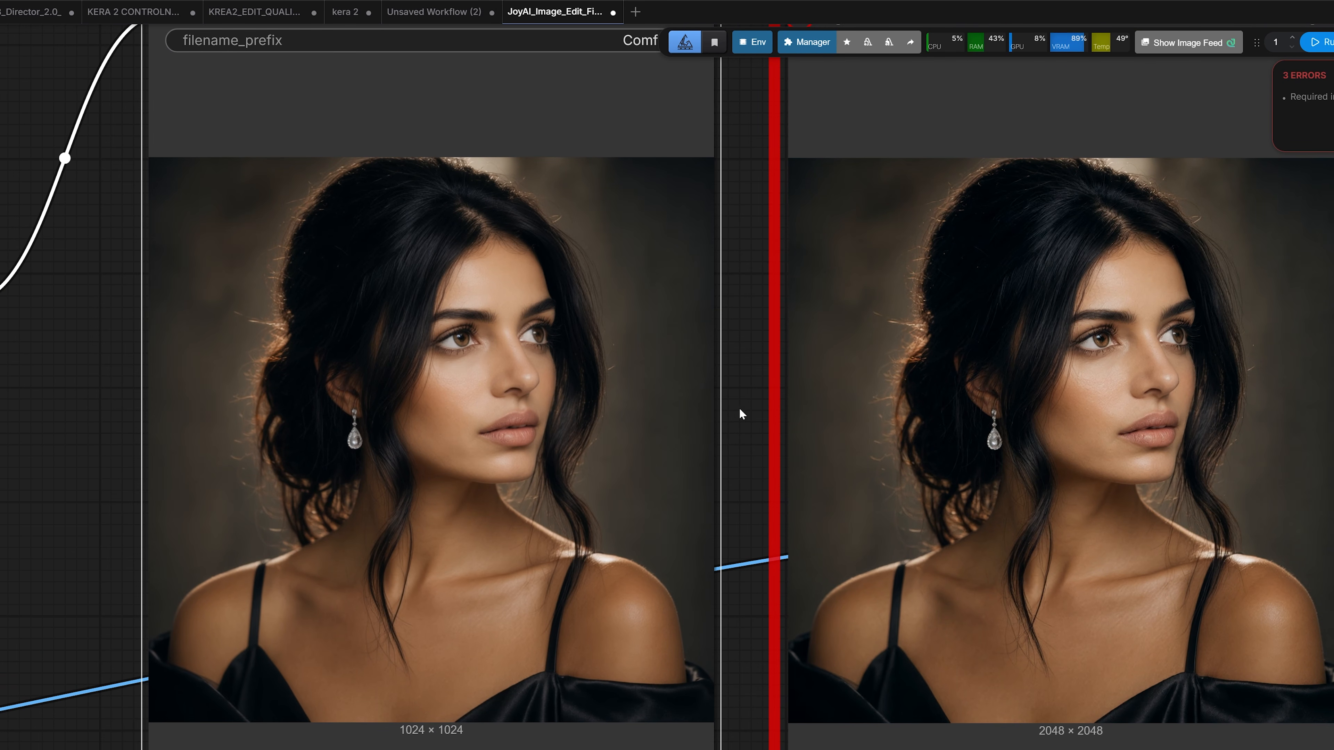
# Examine the eyes, skin and hair detail of the 2048 × 2048 output at close range.
pyautogui.moveTo(740, 409); pyautogui.dragTo(382, 444)
pyautogui.click(687, 415)
pyautogui.scroll(2, 739, 402)
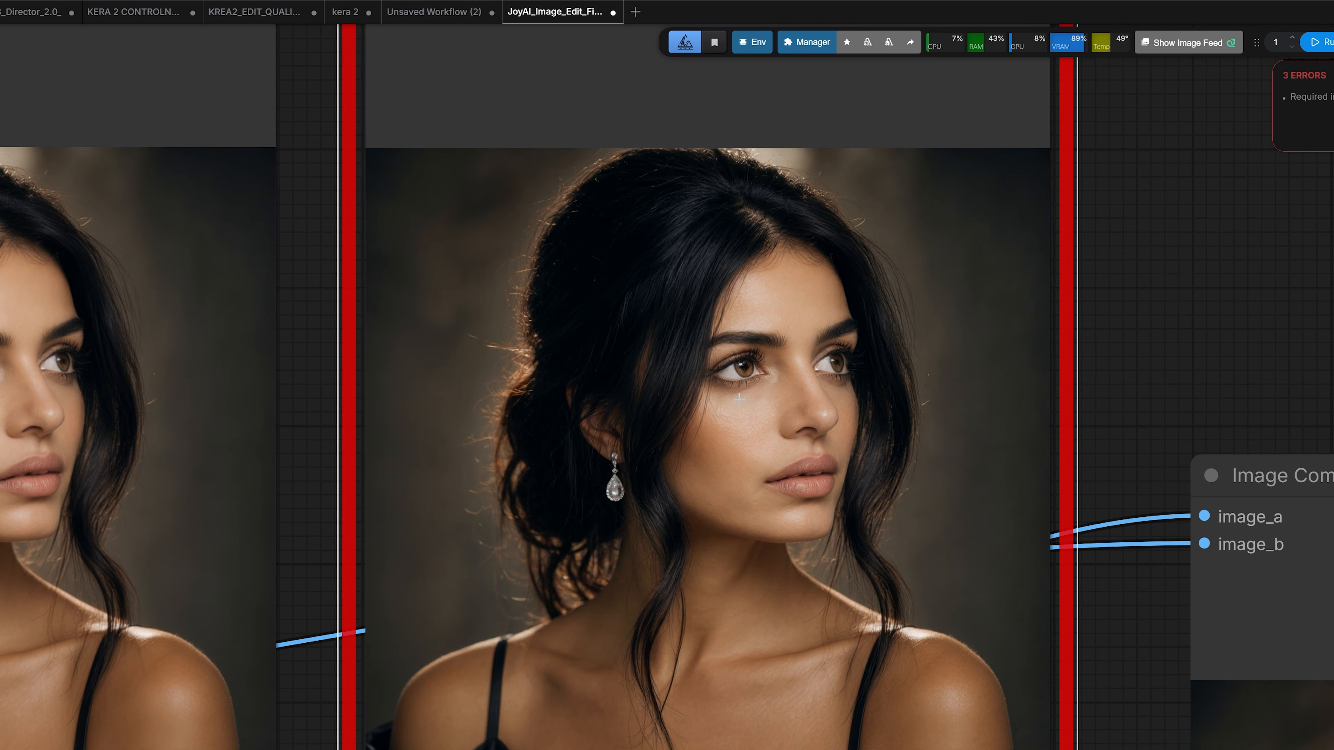
pyautogui.scroll(-3, 773, 411)
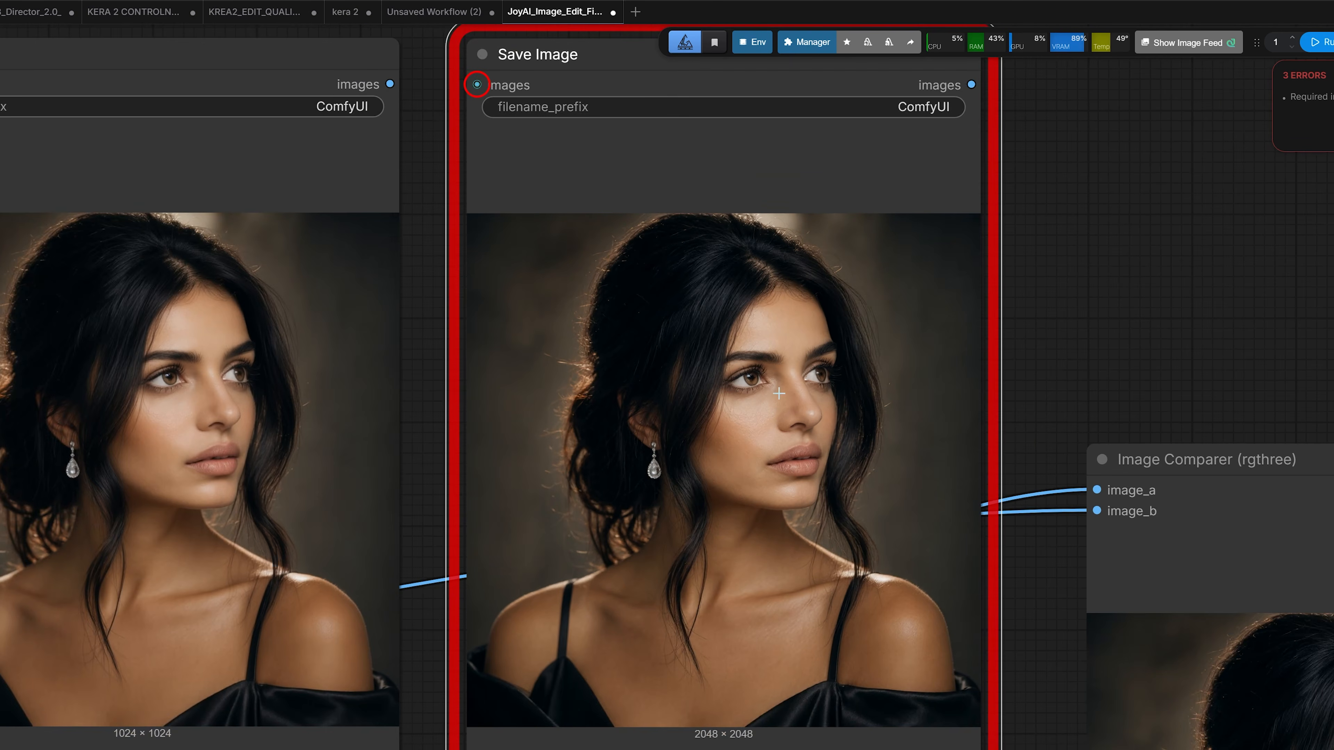
pyautogui.scroll(4, 677, 418)
pyautogui.scroll(3, 722, 391)
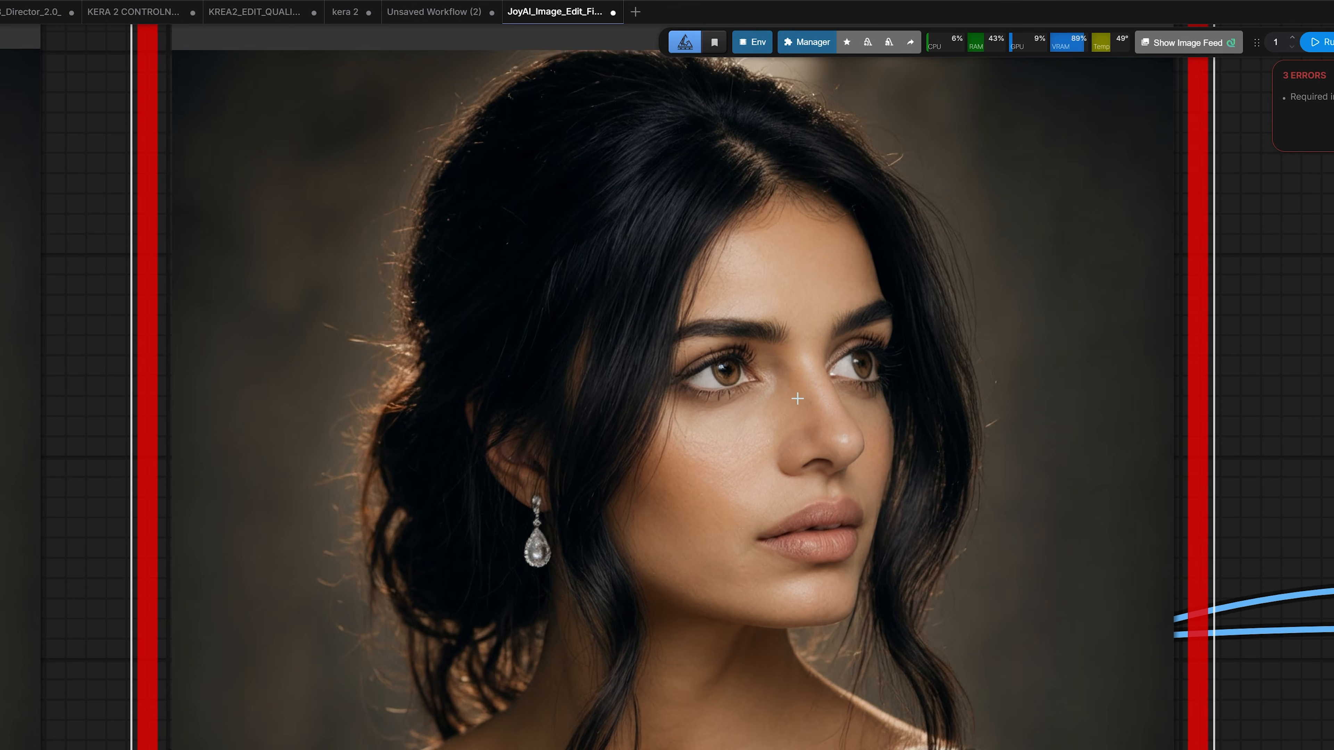
pyautogui.scroll(-6, 797, 399)
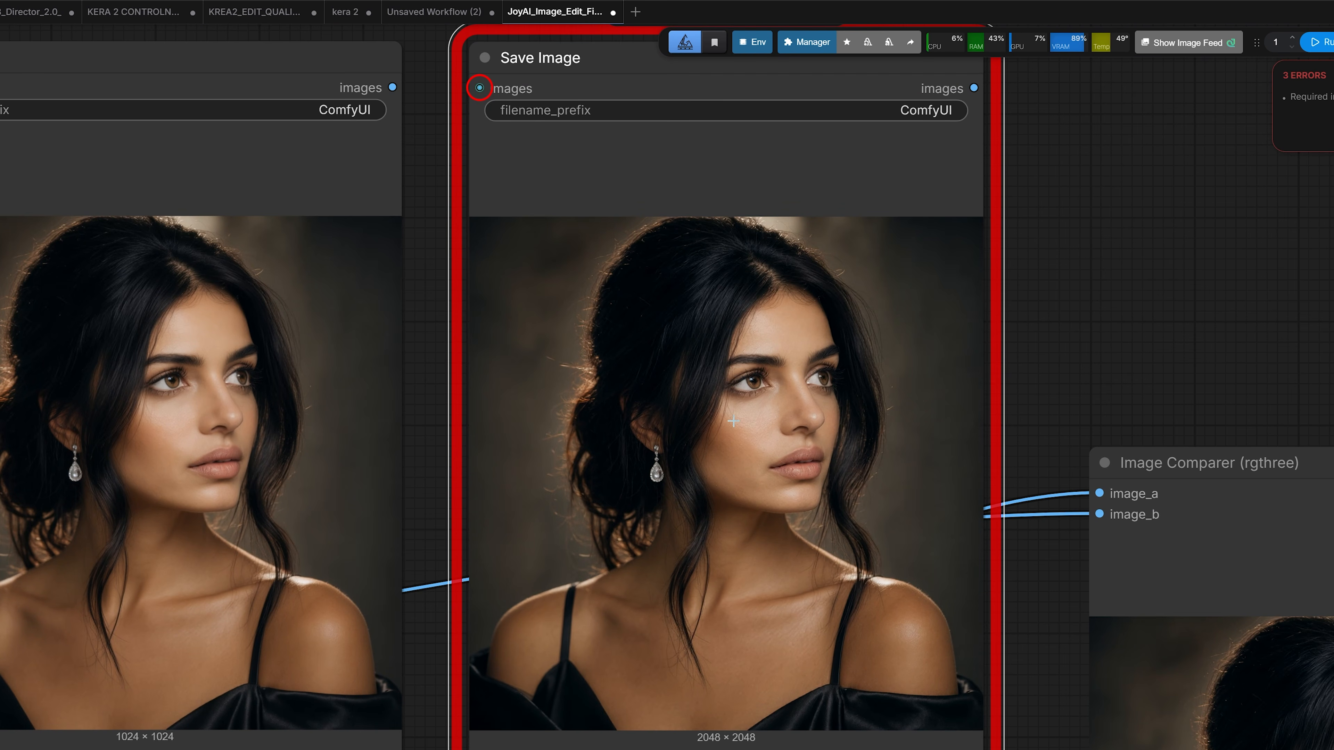
pyautogui.scroll(-10, 605, 385)
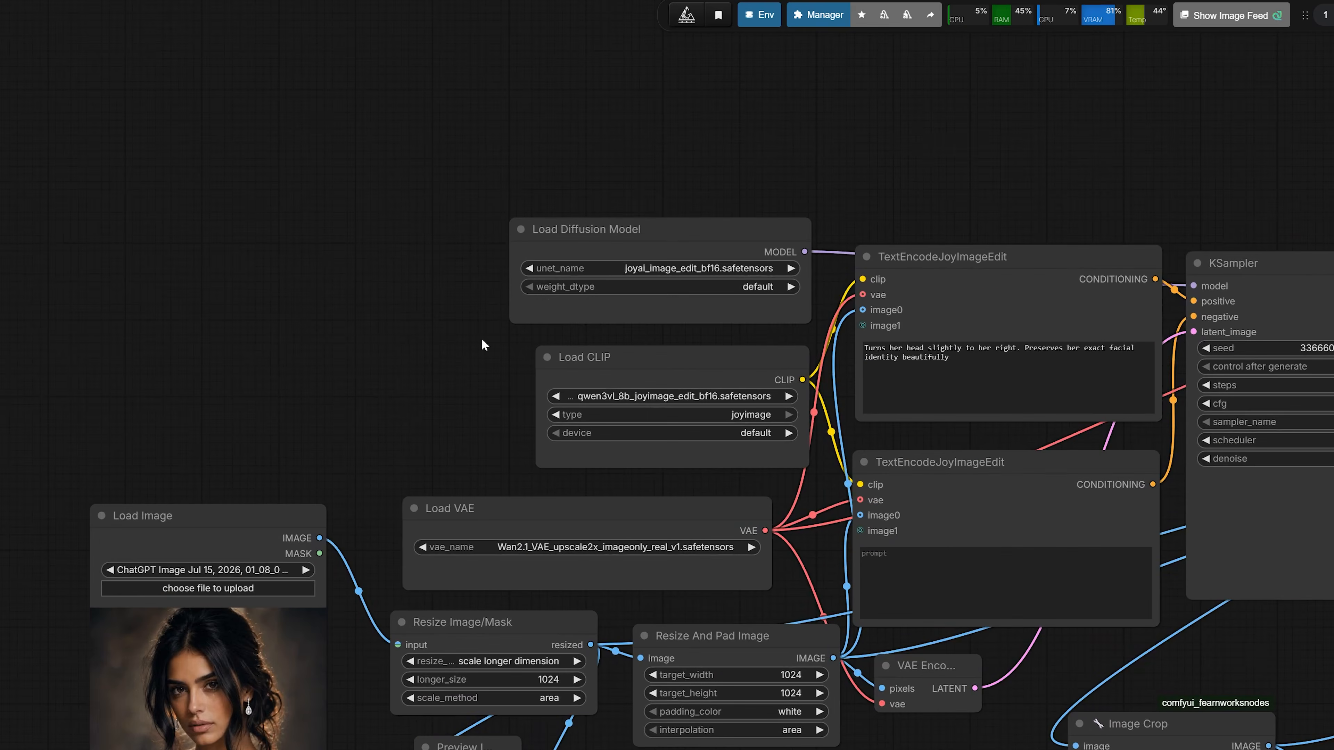
# Set the Load Diffusion Model node to joyai_image_edit_plus_bf16.safetensors.
pyautogui.scroll(6, 549, 293)
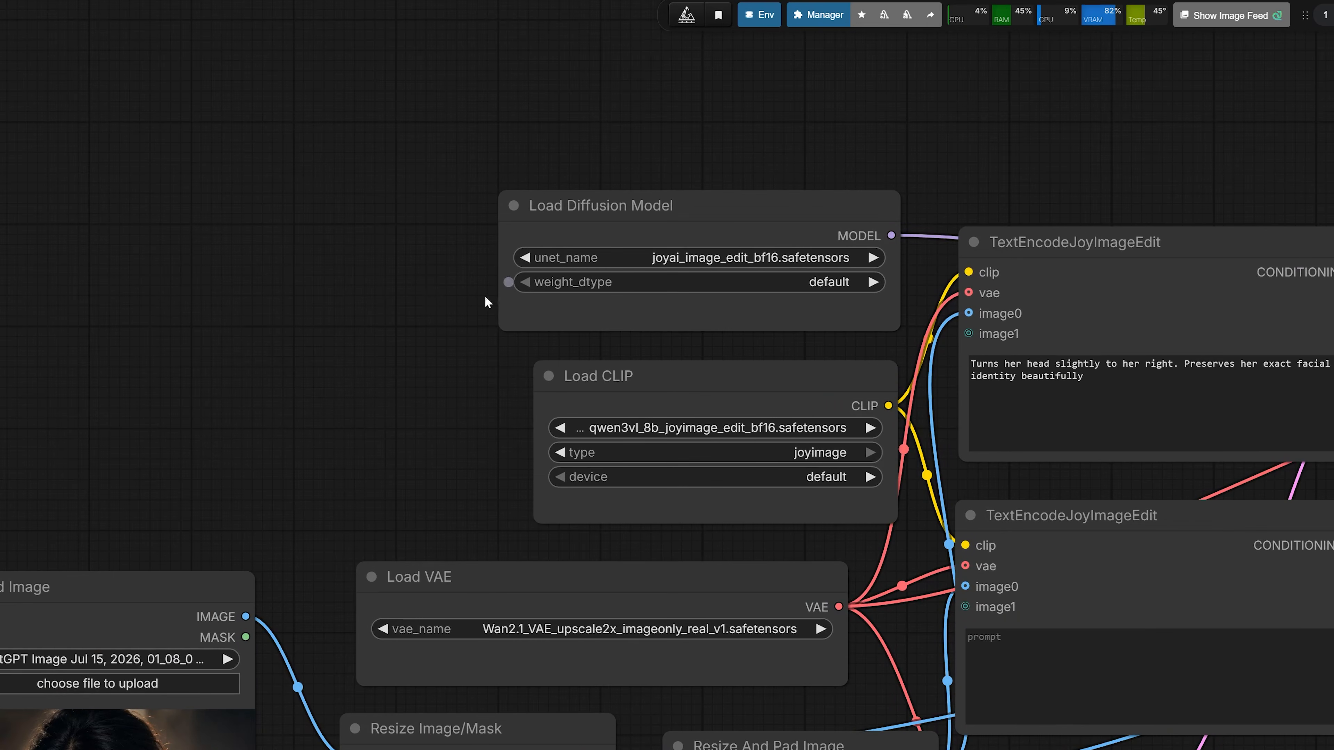
pyautogui.click(583, 307)
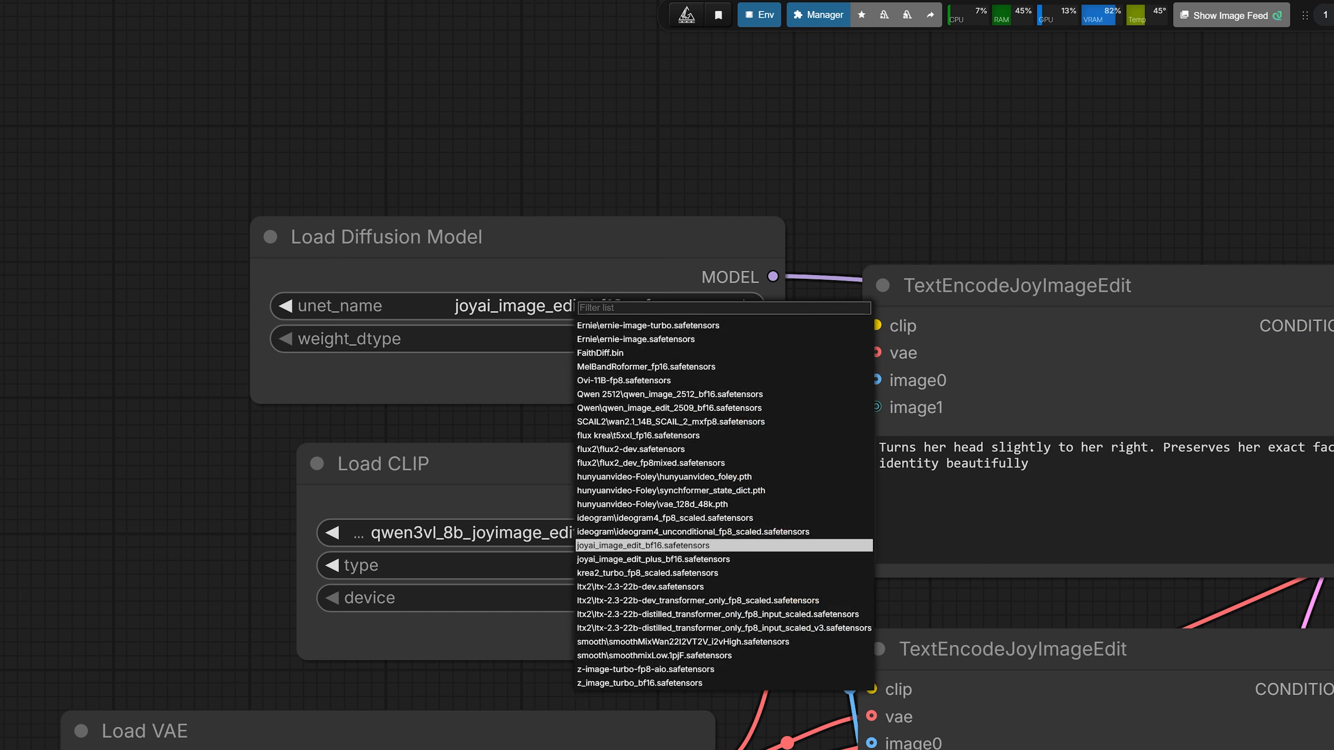
pyautogui.click(666, 562)
pyautogui.scroll(2, 573, 347)
pyautogui.click(480, 235)
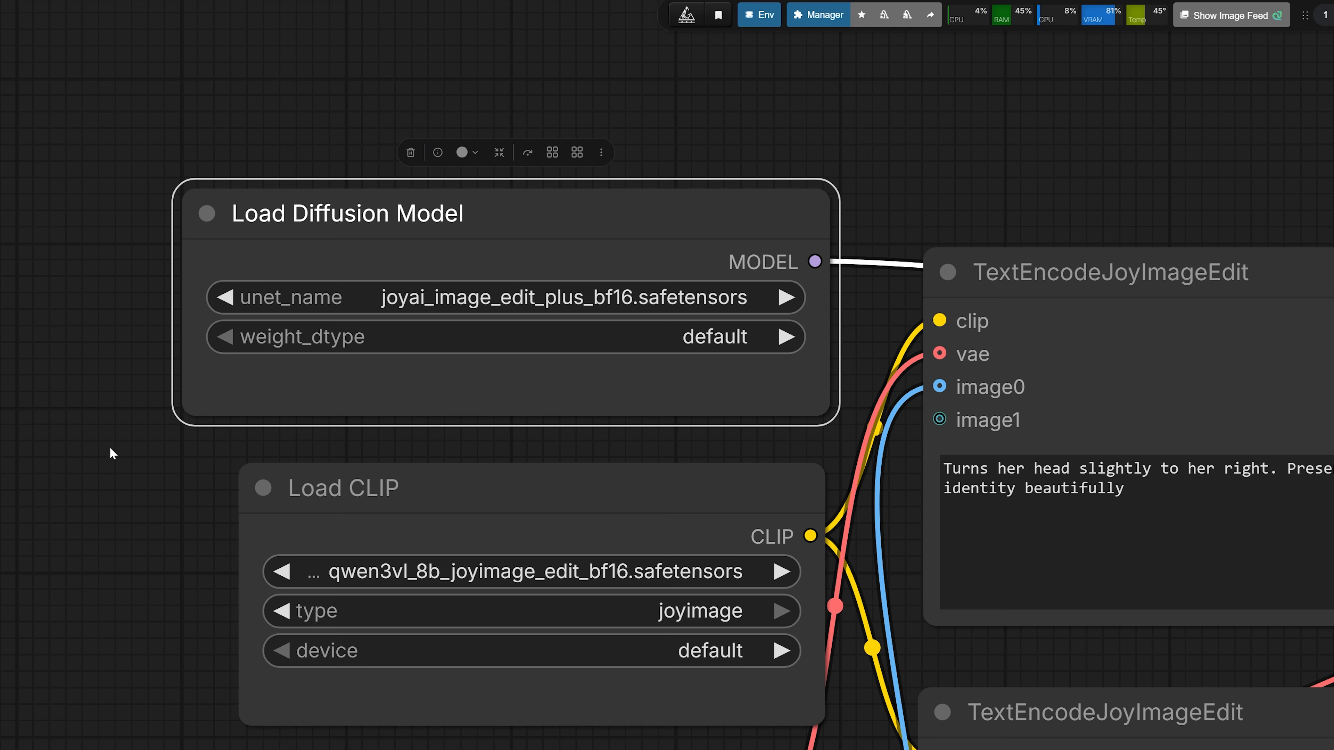
# Set the Load CLIP node to qwen3vl_8b_joyimage_edit_plus_bf16.safetensors and widen the node to fit the full file name.
pyautogui.moveTo(126, 495); pyautogui.dragTo(132, 391)
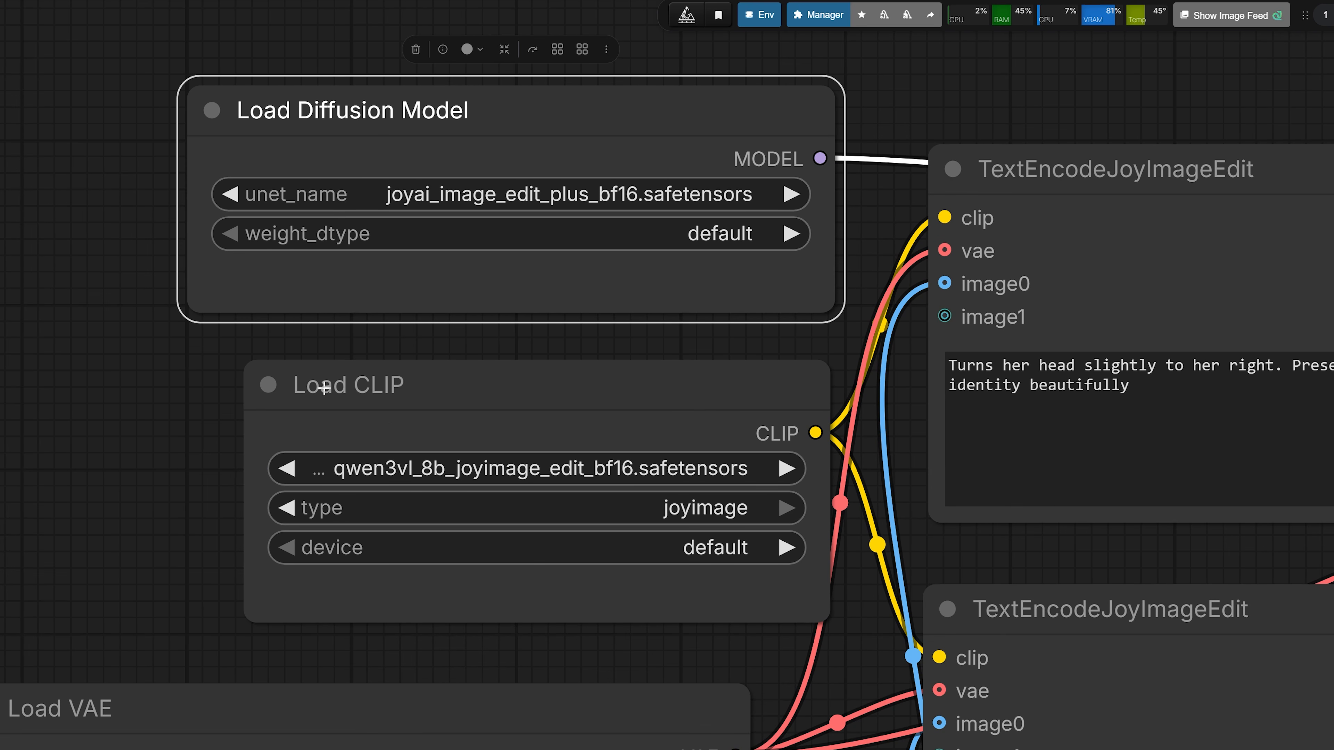
pyautogui.click(336, 442)
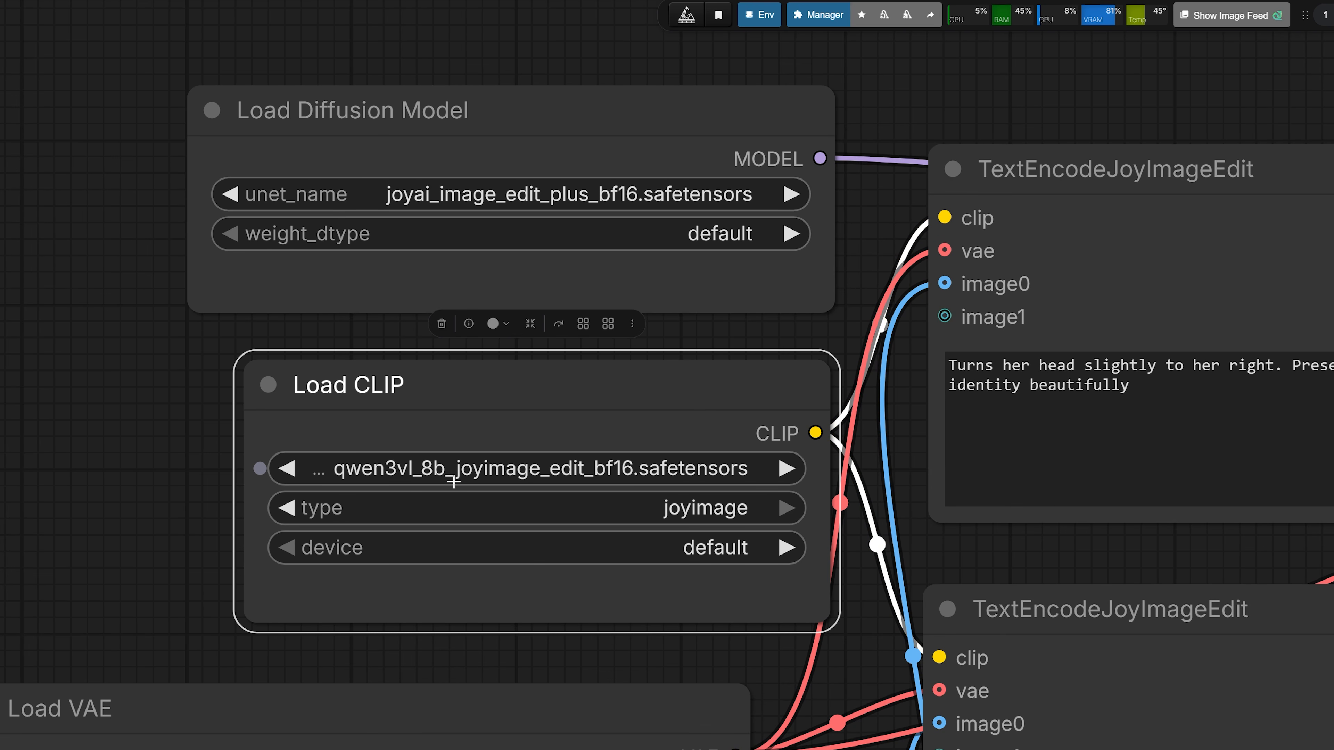
pyautogui.click(452, 468)
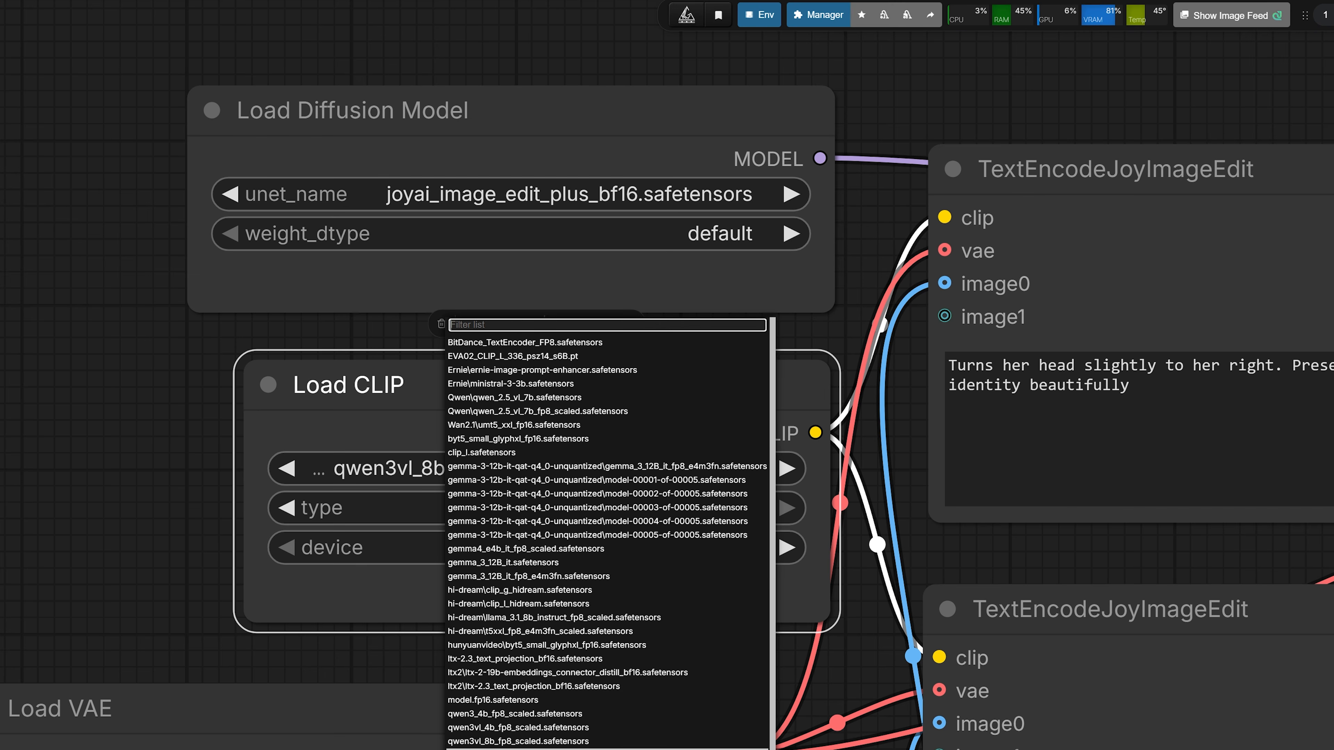
pyautogui.click(518, 749)
pyautogui.scroll(1, 460, 506)
pyautogui.moveTo(409, 385); pyautogui.dragTo(273, 390)
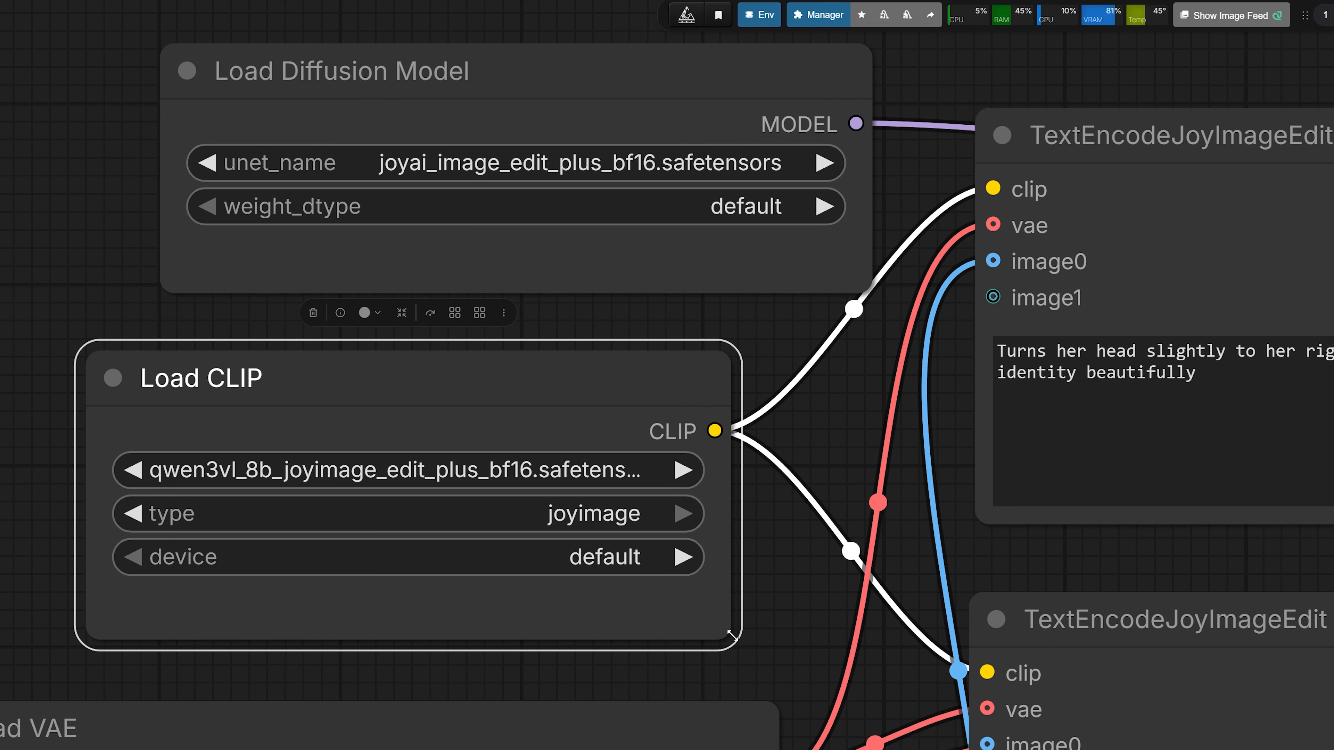
pyautogui.moveTo(732, 636); pyautogui.dragTo(893, 637)
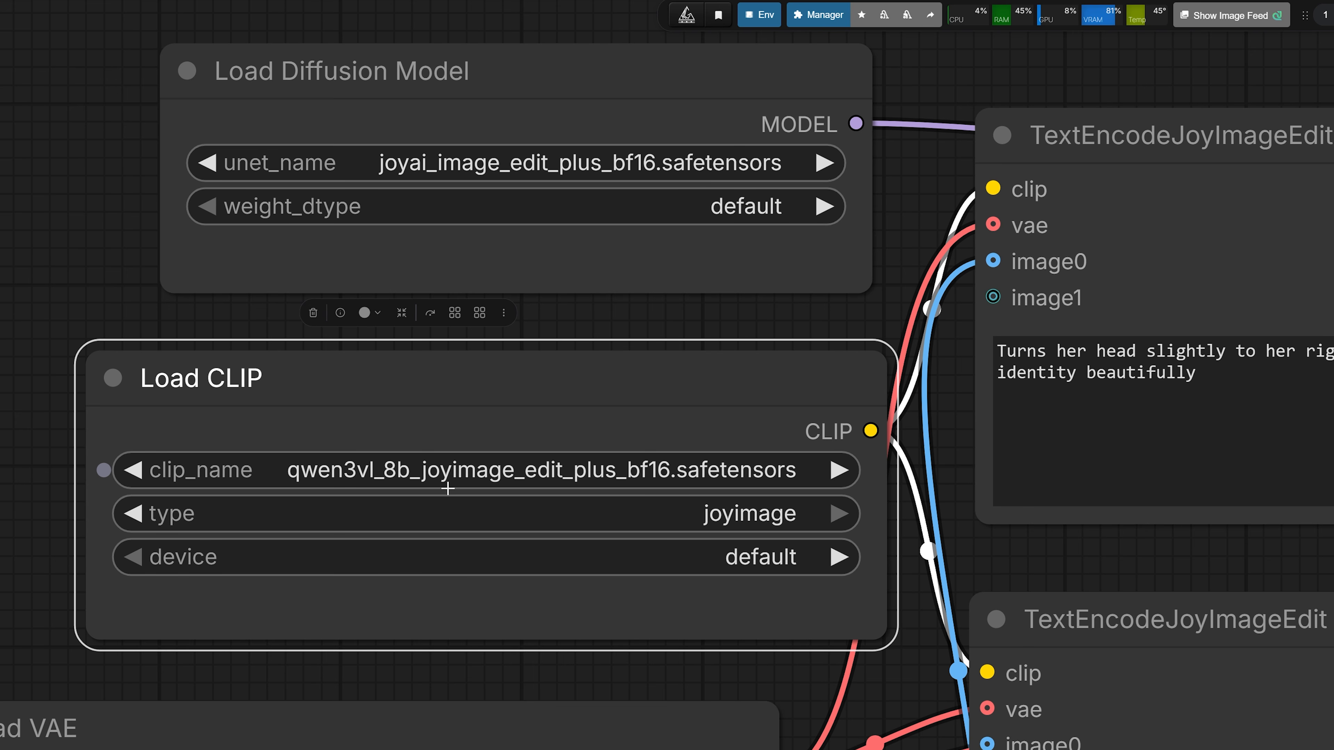
# Duplicate the Load Image and Resize Image/Mask nodes and place the copies below the originals for a second input image.
pyautogui.scroll(-2, 541, 491)
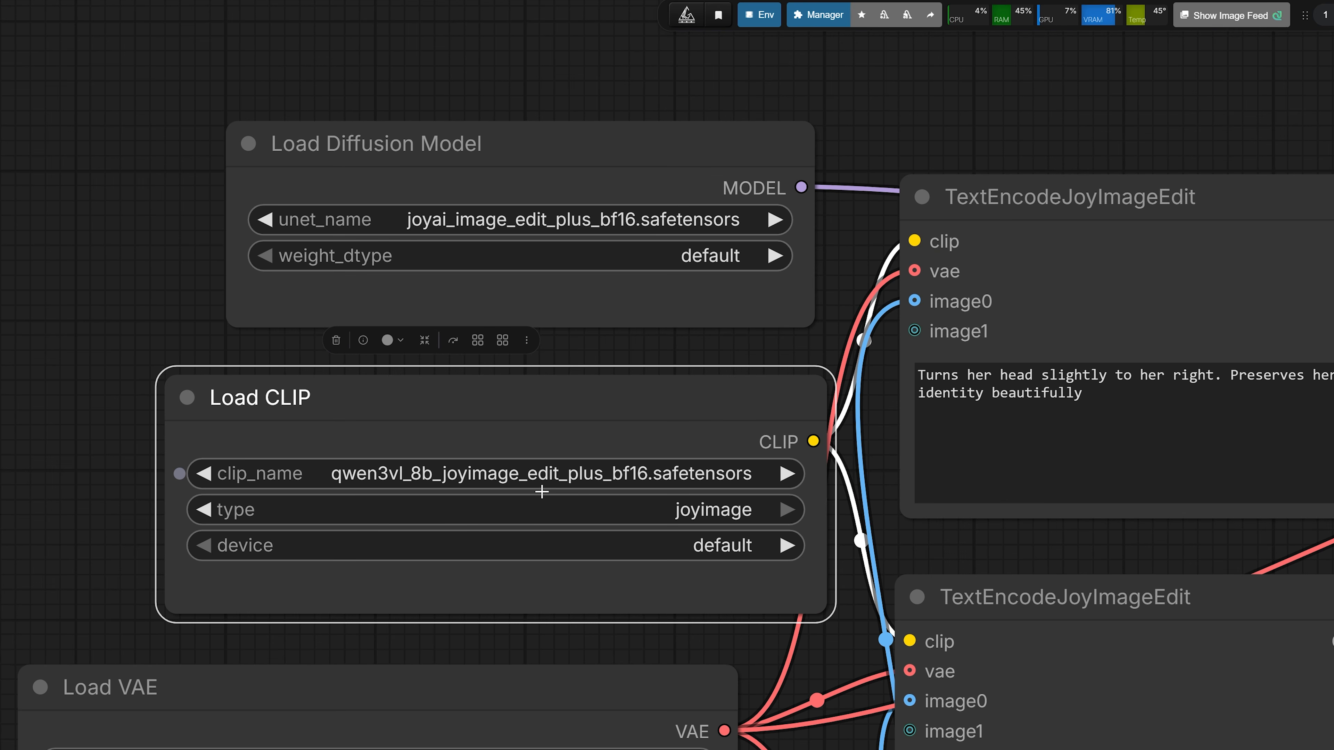
pyautogui.scroll(-2, 541, 491)
pyautogui.moveTo(89, 530); pyautogui.dragTo(297, 278)
pyautogui.moveTo(212, 353); pyautogui.dragTo(608, 196)
pyautogui.scroll(-3, 619, 584)
pyautogui.moveTo(618, 583); pyautogui.dragTo(627, 491)
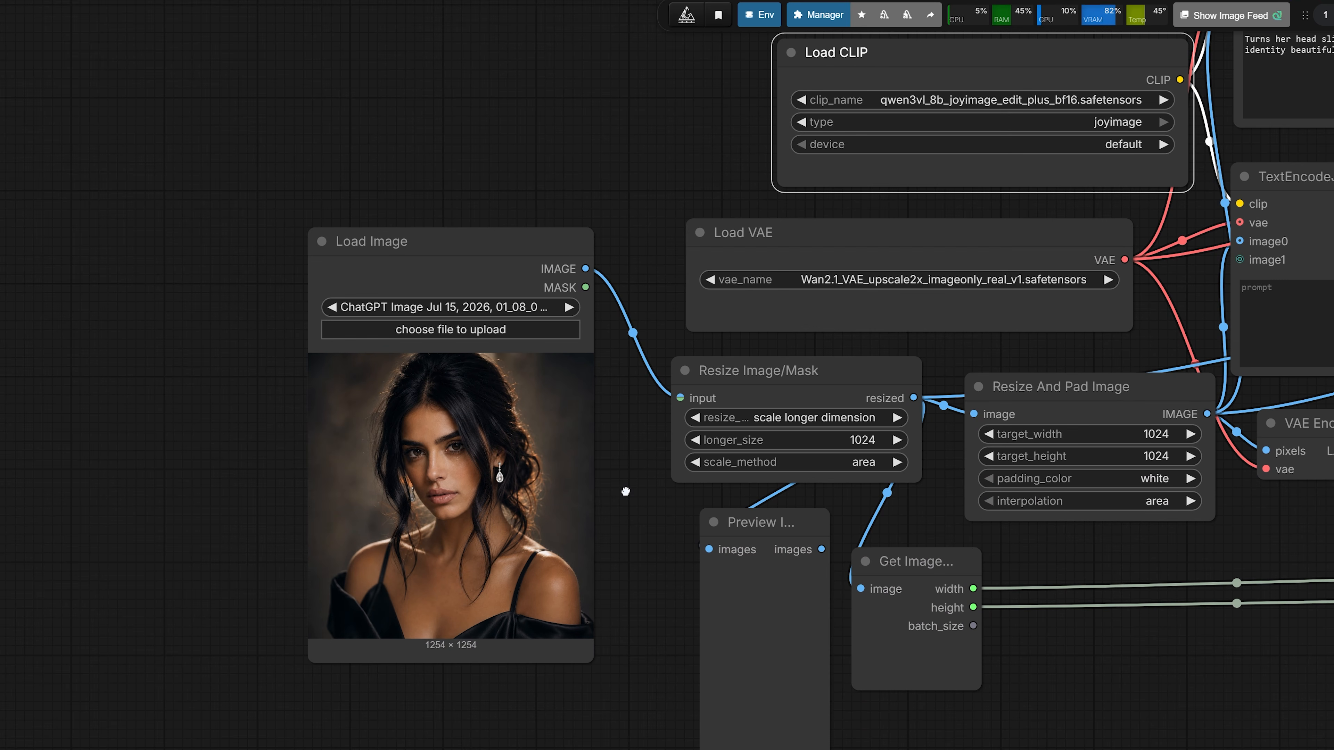
pyautogui.scroll(-3, 439, 459)
pyautogui.moveTo(435, 588); pyautogui.dragTo(437, 585)
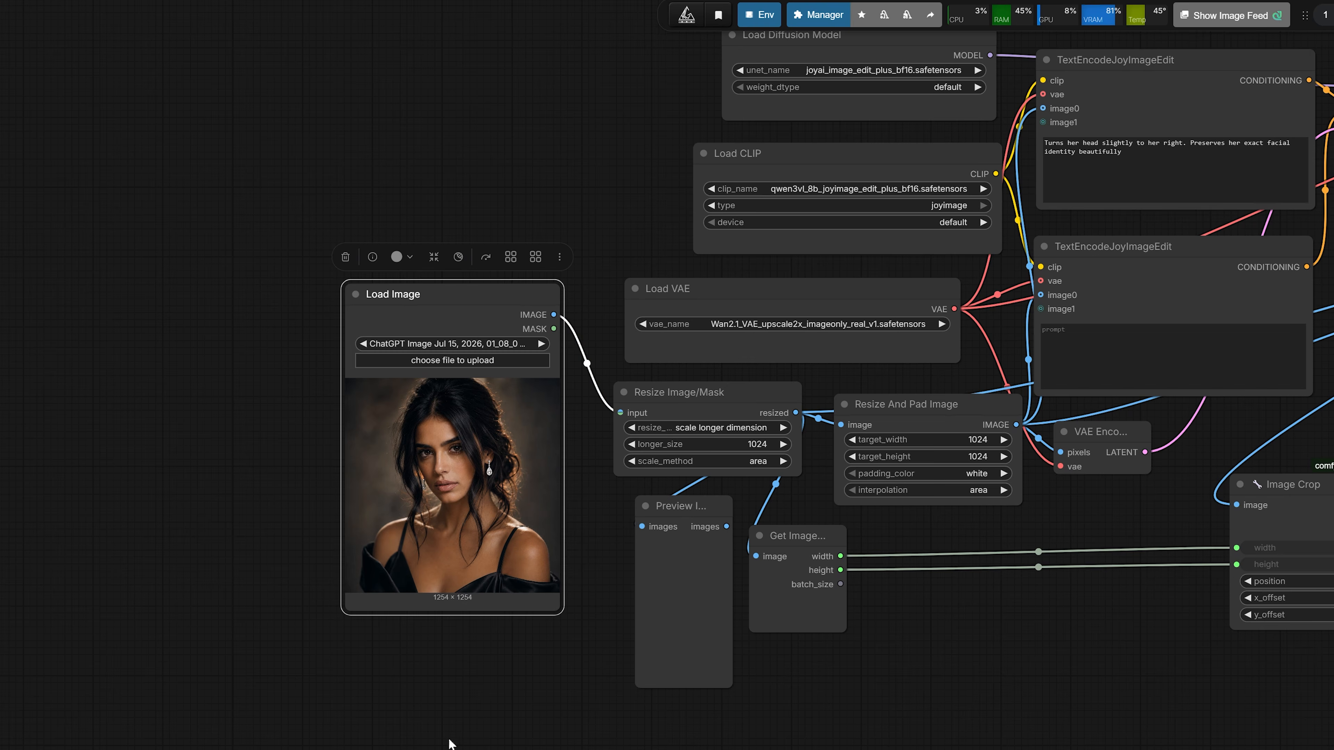
pyautogui.moveTo(451, 745); pyautogui.dragTo(436, 631)
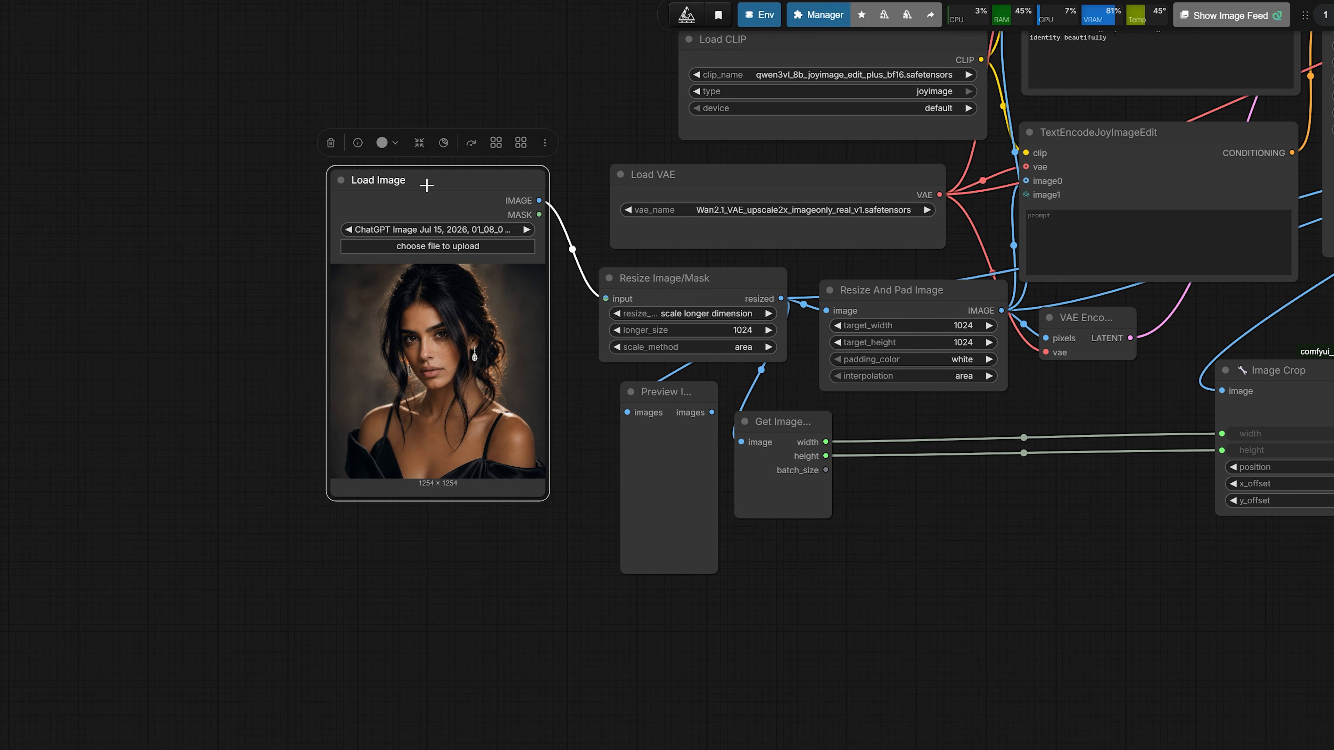
pyautogui.moveTo(427, 185)
pyautogui.mouseDown()
pyautogui.moveTo(507, 194)
pyautogui.moveTo(372, 666)
pyautogui.moveTo(442, 607)
pyautogui.mouseUp()
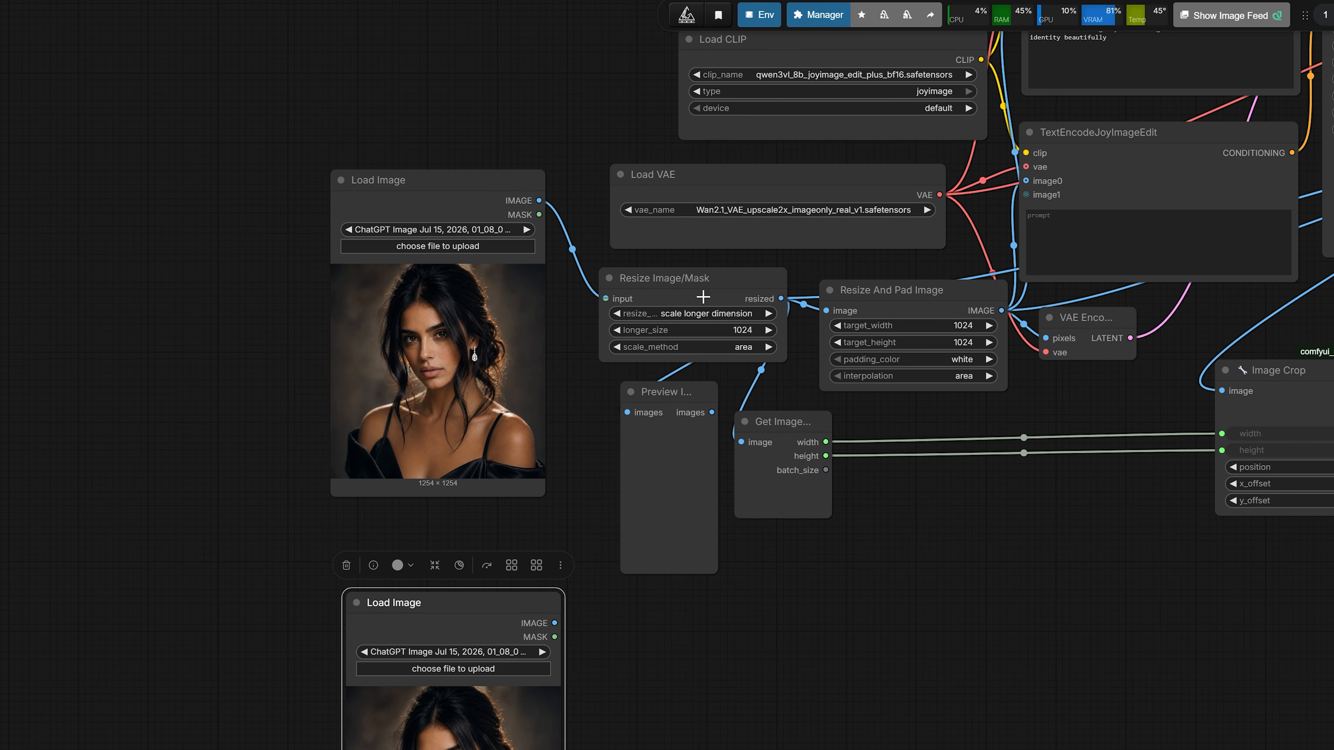
pyautogui.click(700, 279)
pyautogui.moveTo(704, 279); pyautogui.dragTo(707, 671)
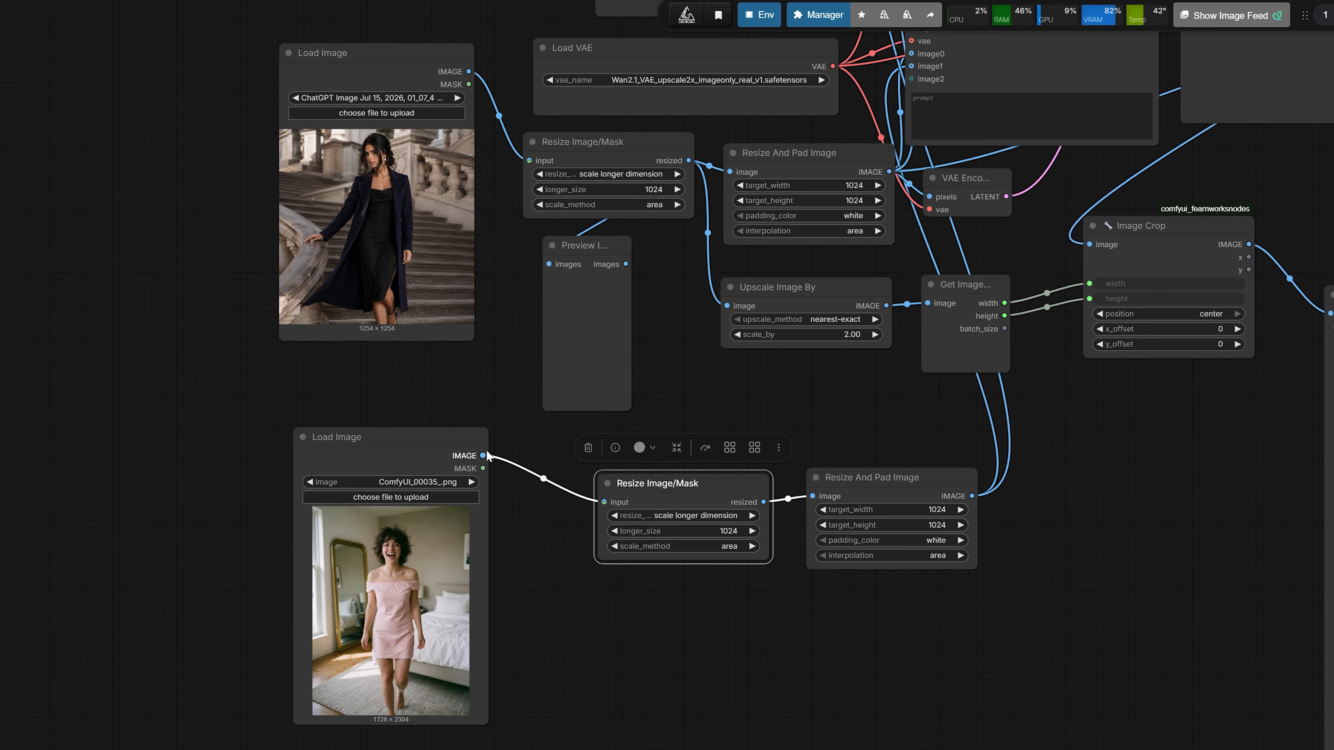
# Review the two-image setup, following the coat and pink-dress images through their resize nodes to the image0 and image1 encoder inputs.
pyautogui.click(483, 452)
pyautogui.scroll(2, 466, 398)
pyautogui.moveTo(466, 399); pyautogui.dragTo(580, 433)
pyautogui.click(458, 56)
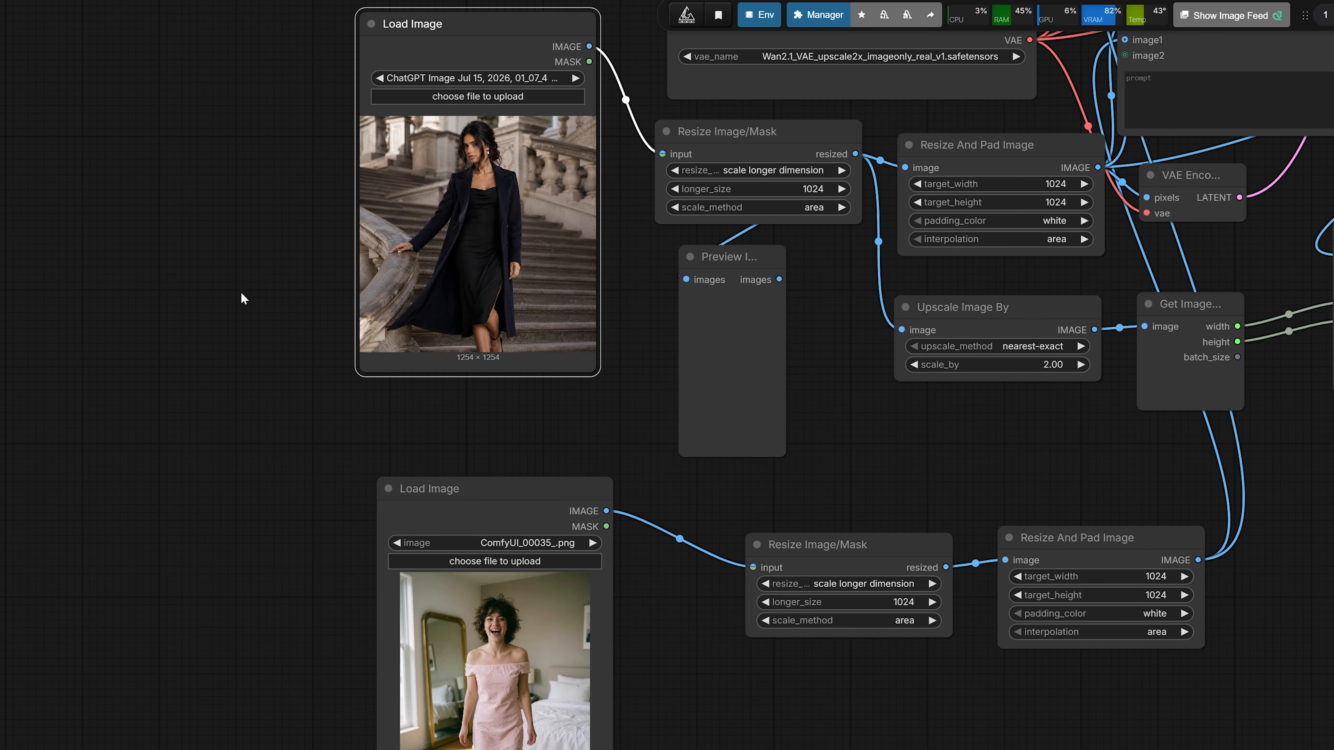
pyautogui.moveTo(245, 298); pyautogui.dragTo(247, 350)
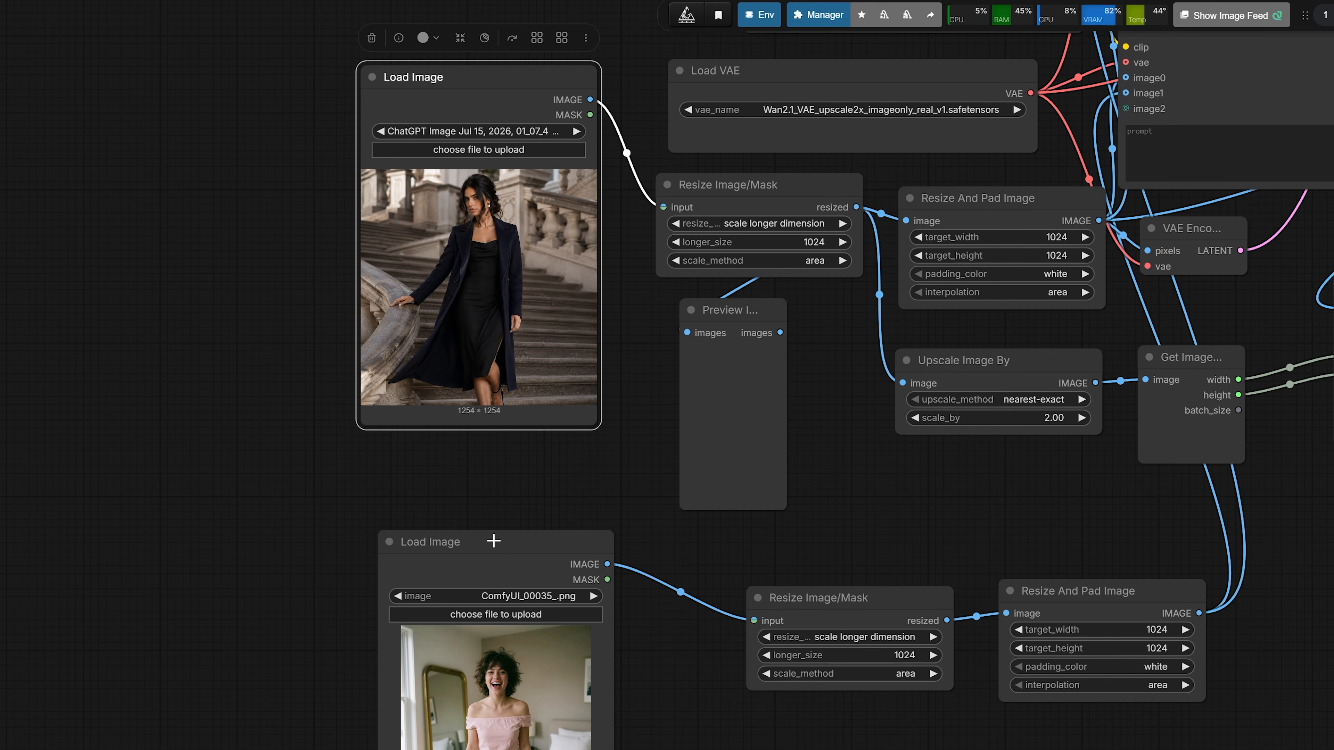
pyautogui.moveTo(493, 541); pyautogui.dragTo(446, 539)
pyautogui.moveTo(633, 534); pyautogui.dragTo(237, 730)
pyautogui.moveTo(898, 463); pyautogui.dragTo(757, 609)
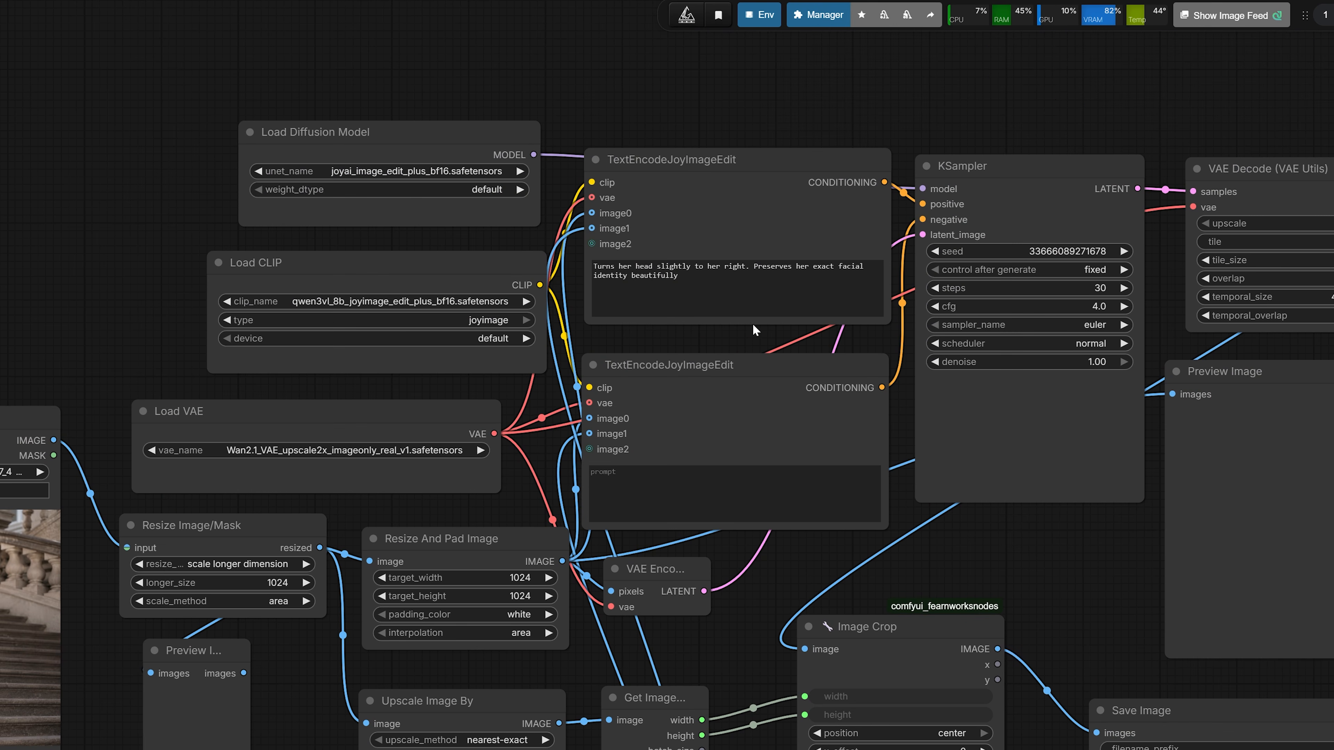
# Replace the positive prompt with an instruction to swap Input 0's staircase woman for Input 1's joyful woman, keeping the scene unchanged, and enlarge the node.
pyautogui.click(701, 279)
pyautogui.hotkey('ctrl', 'a')
pyautogui.hotkey('ctrl', 'v')
pyautogui.scroll(5, 701, 254)
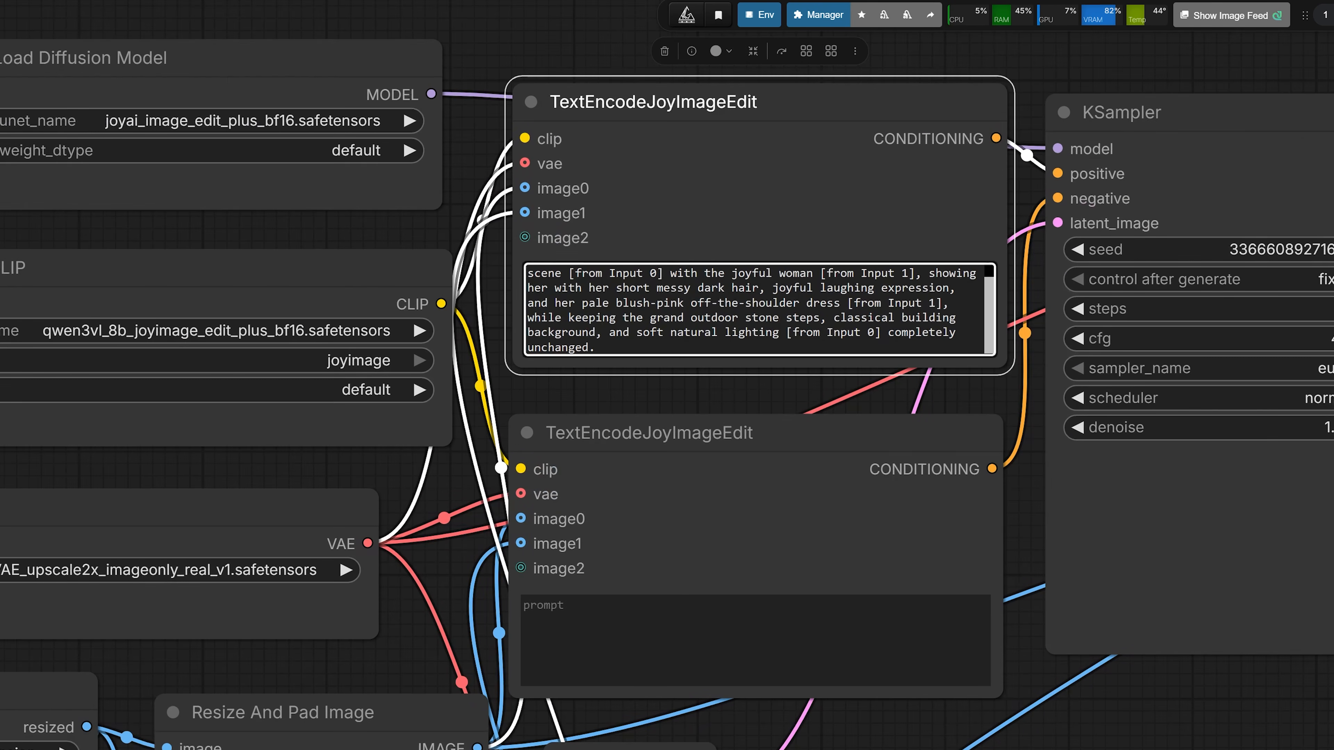
pyautogui.moveTo(835, 148); pyautogui.dragTo(823, 126)
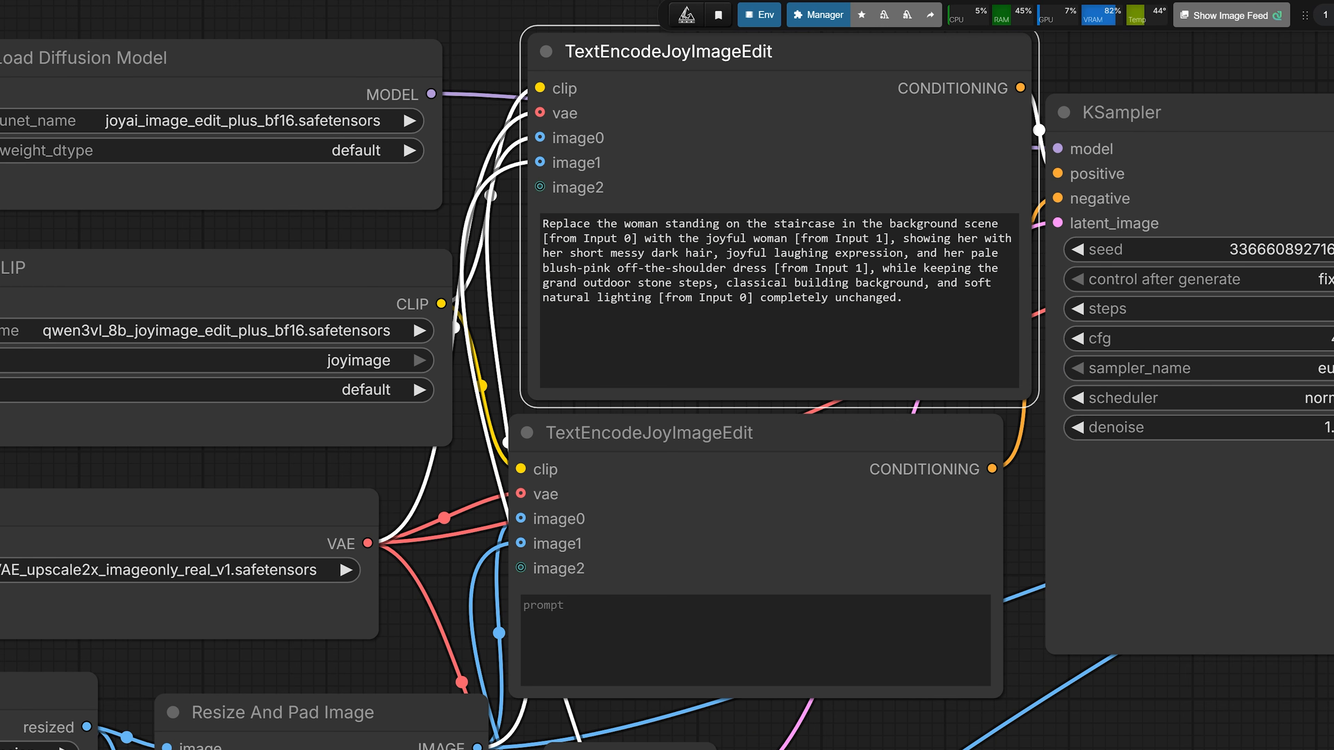
# Review the replacement prompt, checking how its [from Input 0] and [from Input 1] references assign the background and the woman.
pyautogui.click(550, 239)
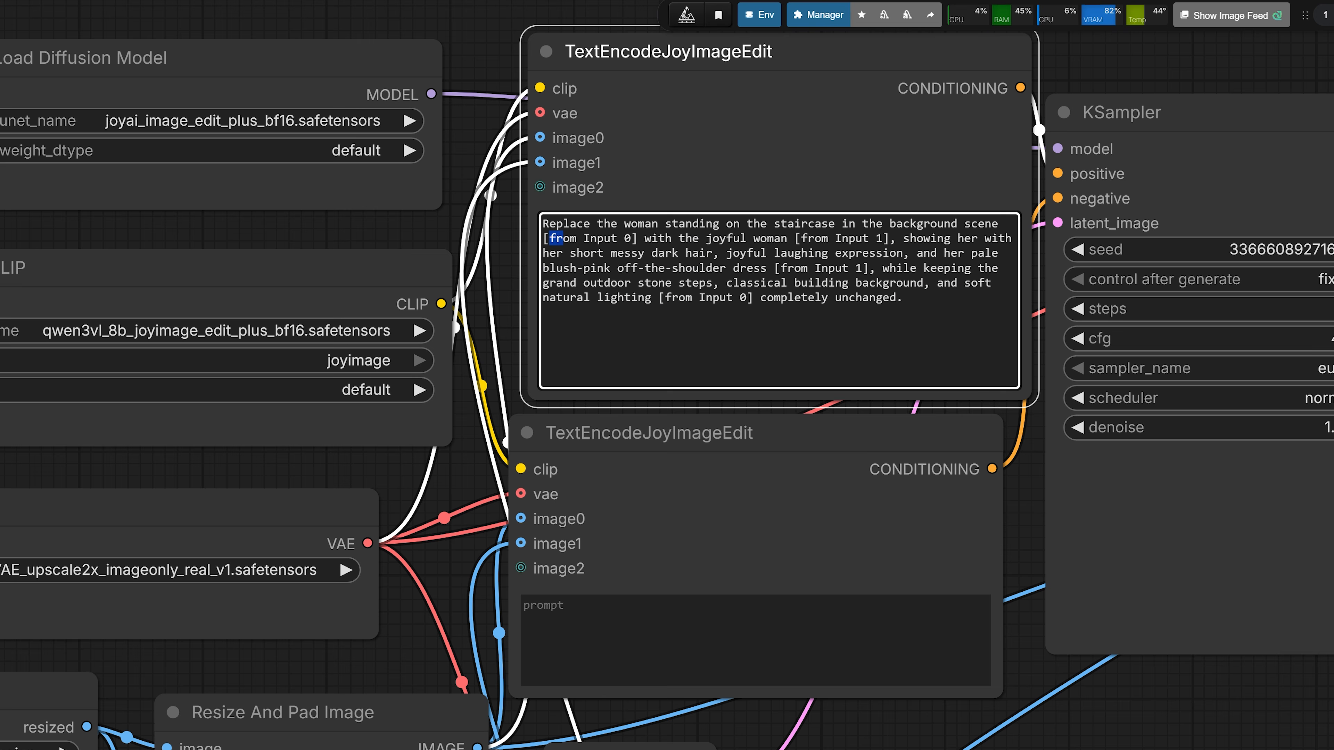
pyautogui.moveTo(563, 238); pyautogui.dragTo(617, 239)
pyautogui.click(787, 268)
pyautogui.moveTo(801, 238); pyautogui.dragTo(870, 238)
pyautogui.click(884, 238)
pyautogui.moveTo(549, 223); pyautogui.dragTo(992, 224)
pyautogui.click(618, 239)
pyautogui.moveTo(638, 238); pyautogui.dragTo(888, 239)
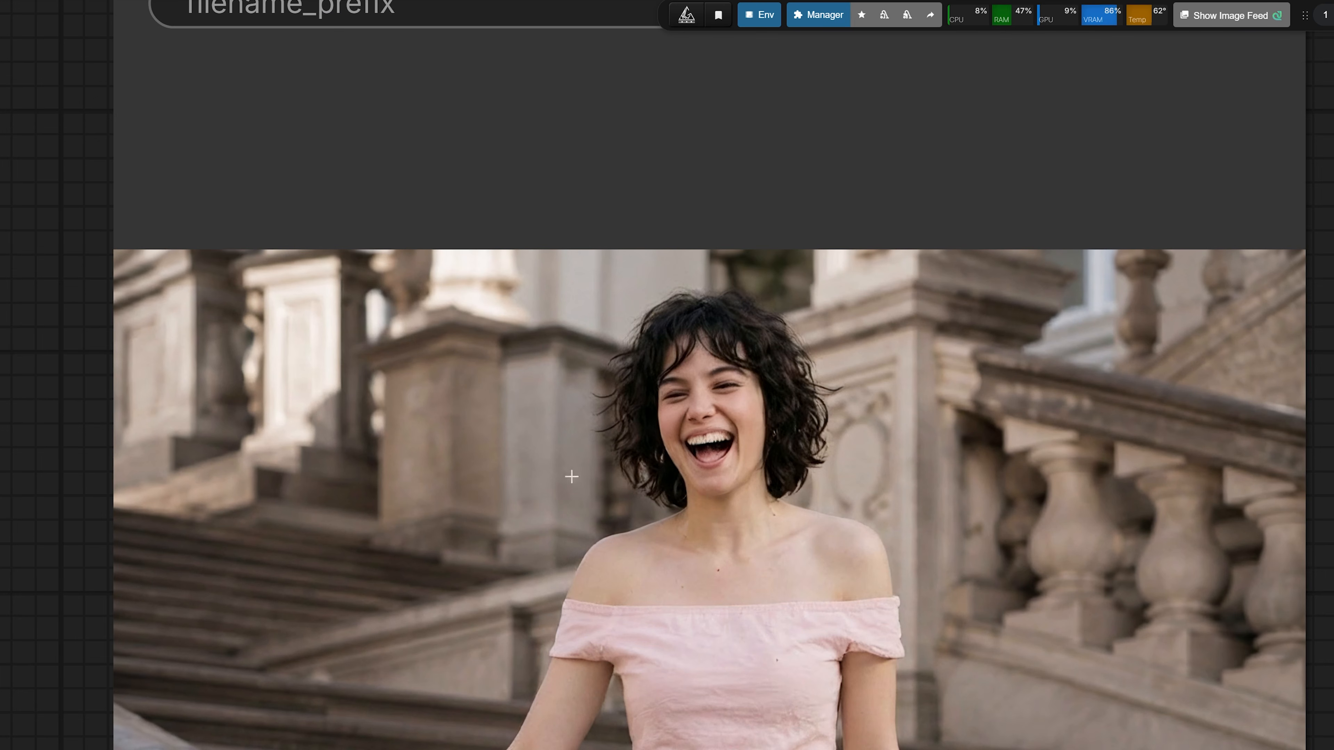
# Examine the saved image's face, hair, pink dress and staircase up close, comparing it with the original coat image in the preview.
pyautogui.scroll(-4, 696, 466)
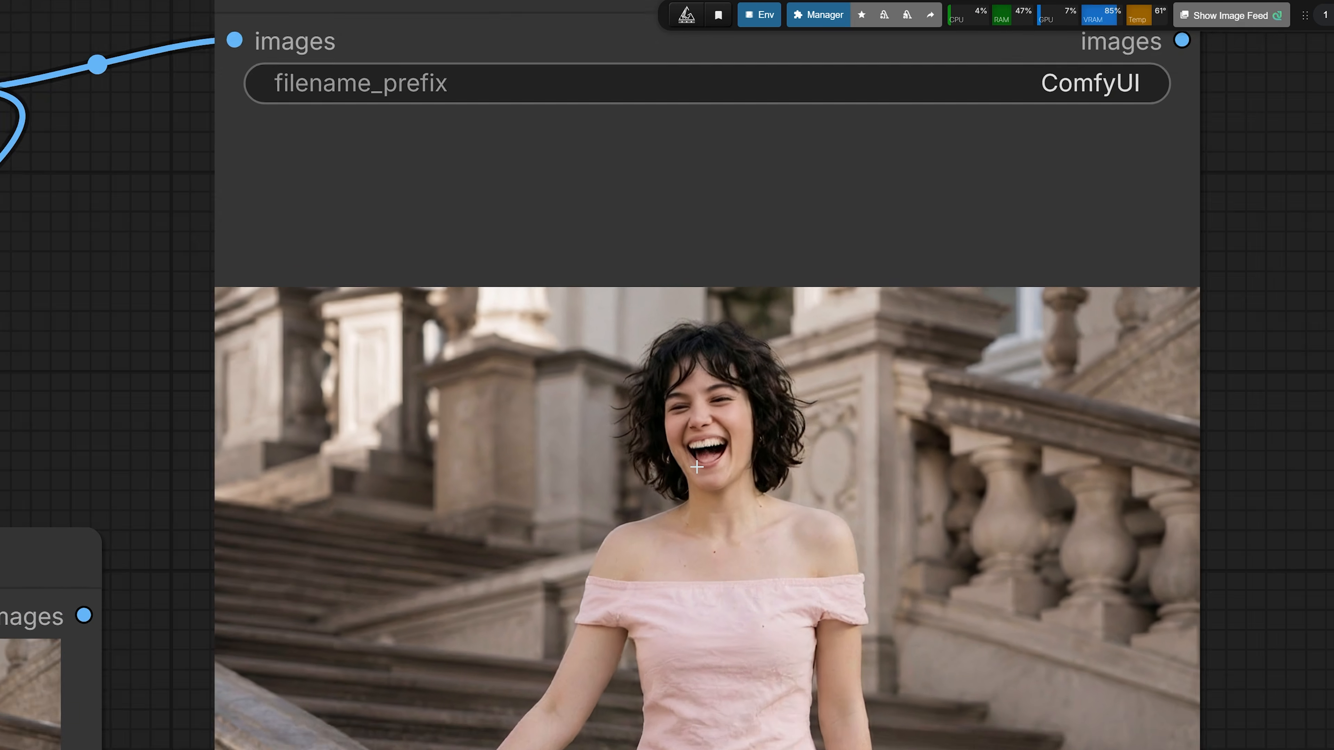
pyautogui.scroll(-2, 697, 466)
pyautogui.moveTo(311, 421); pyautogui.dragTo(345, 255)
pyautogui.click(307, 509)
pyautogui.scroll(1, 622, 385)
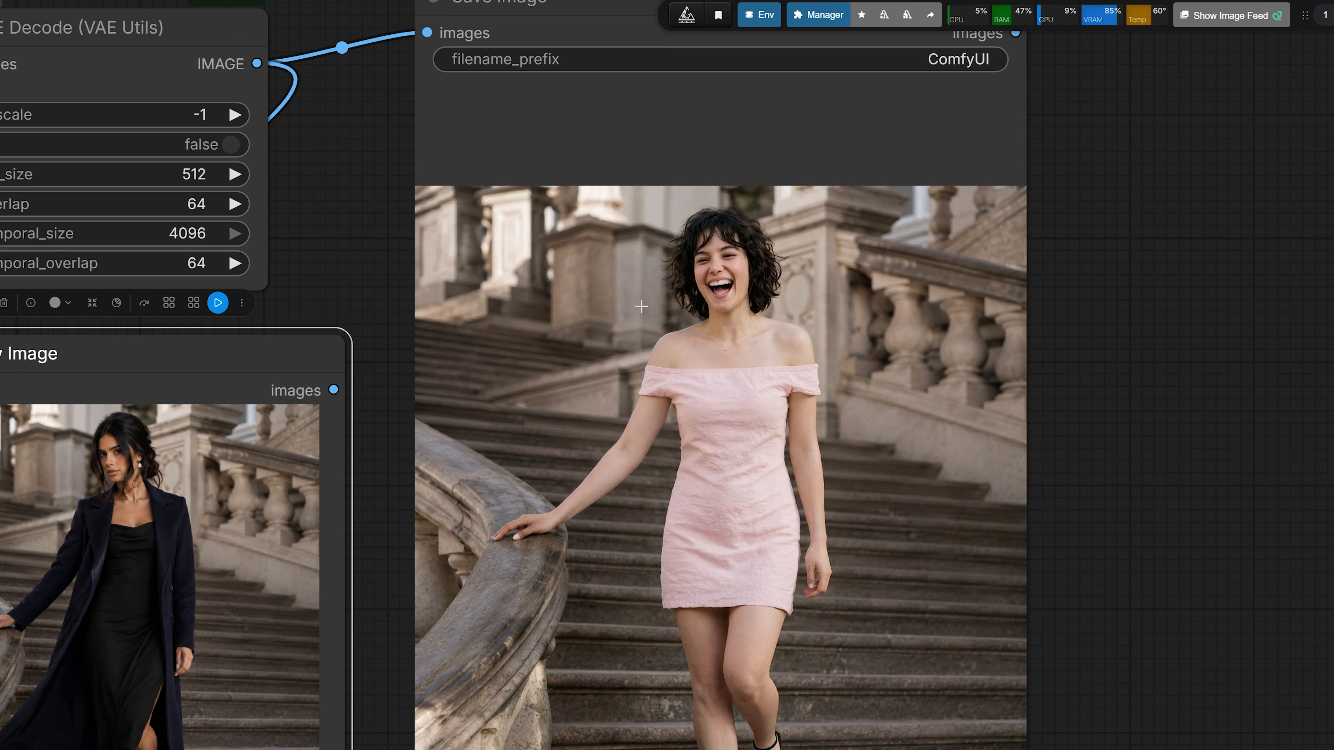
pyautogui.scroll(3, 682, 249)
pyautogui.scroll(5, 765, 270)
pyautogui.scroll(2, 764, 270)
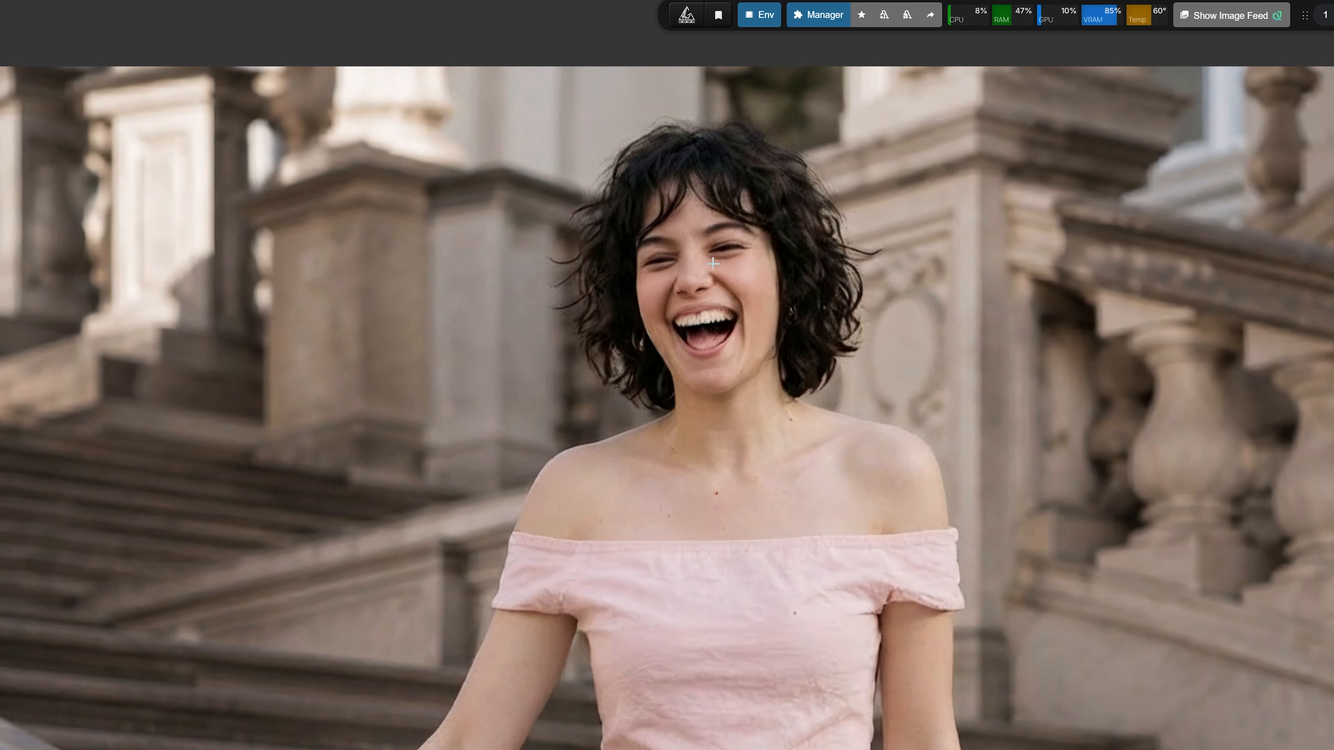
pyautogui.scroll(2, 713, 262)
pyautogui.scroll(2, 719, 270)
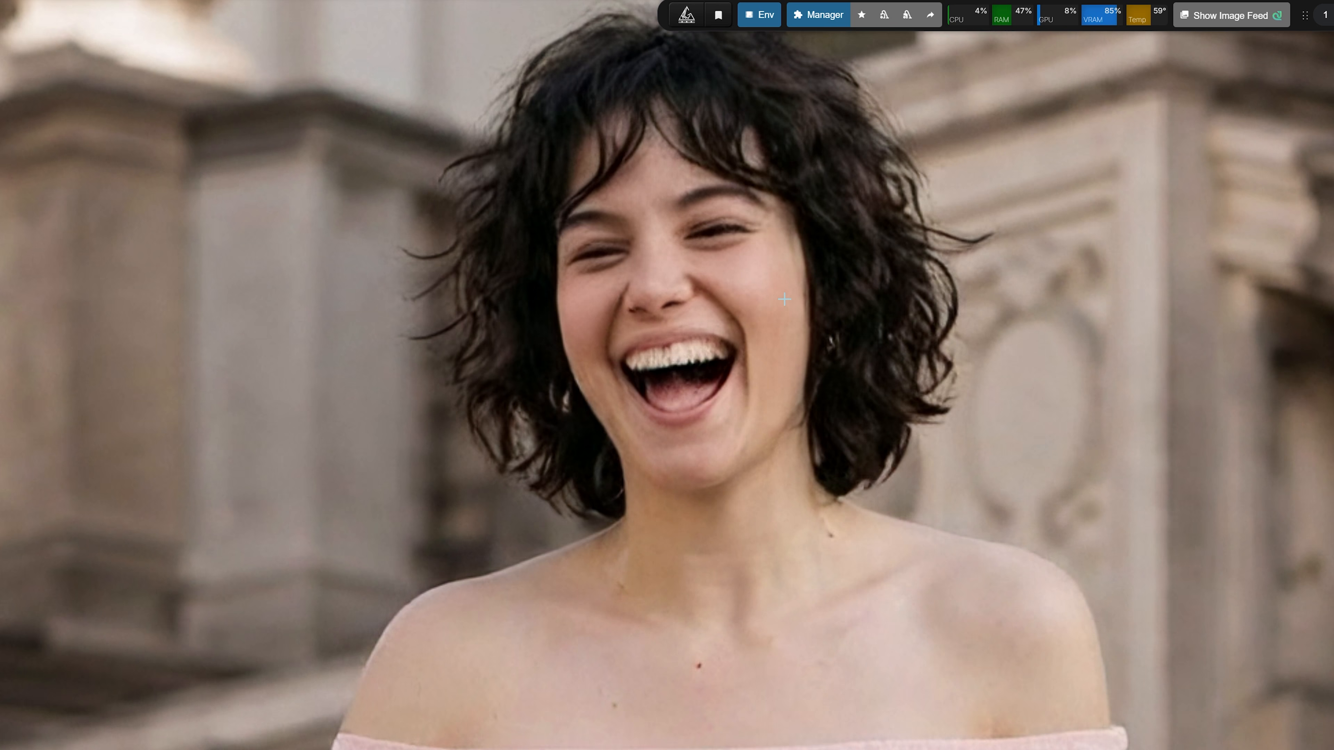
pyautogui.scroll(-5, 728, 297)
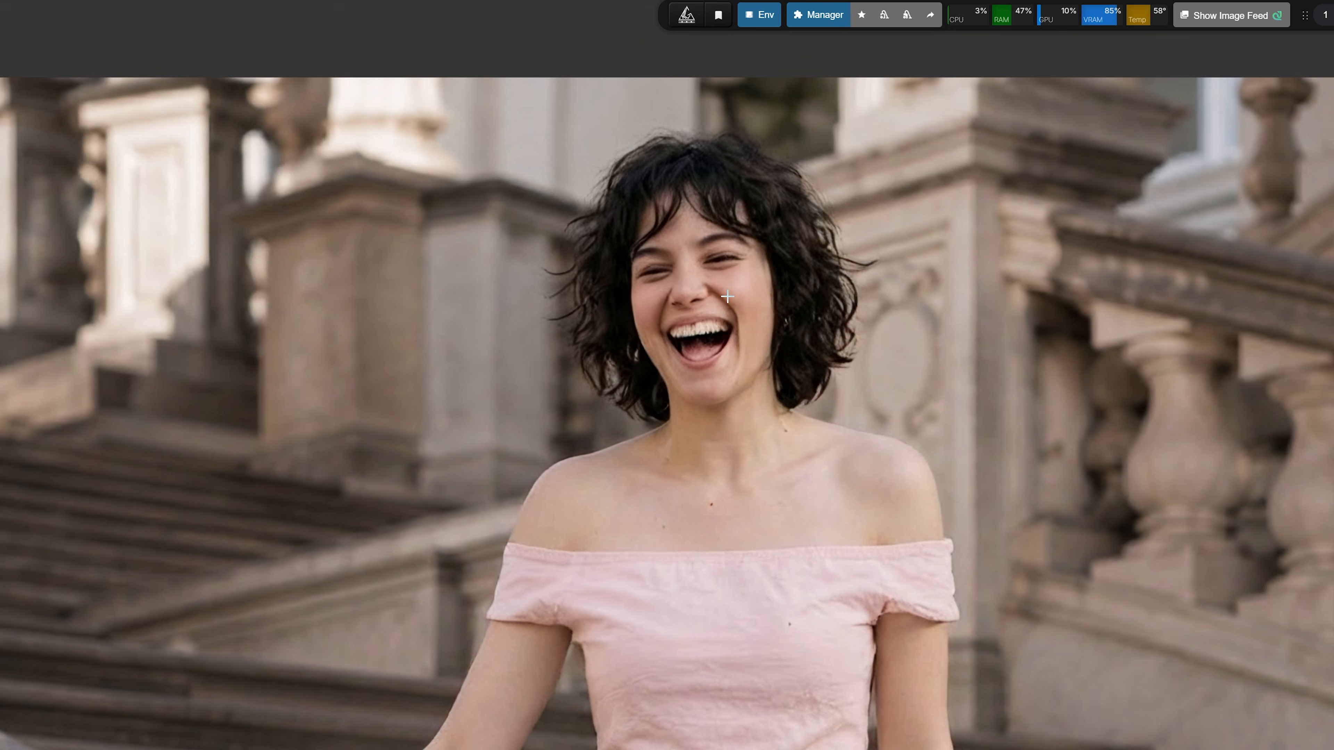
pyautogui.scroll(-6, 714, 287)
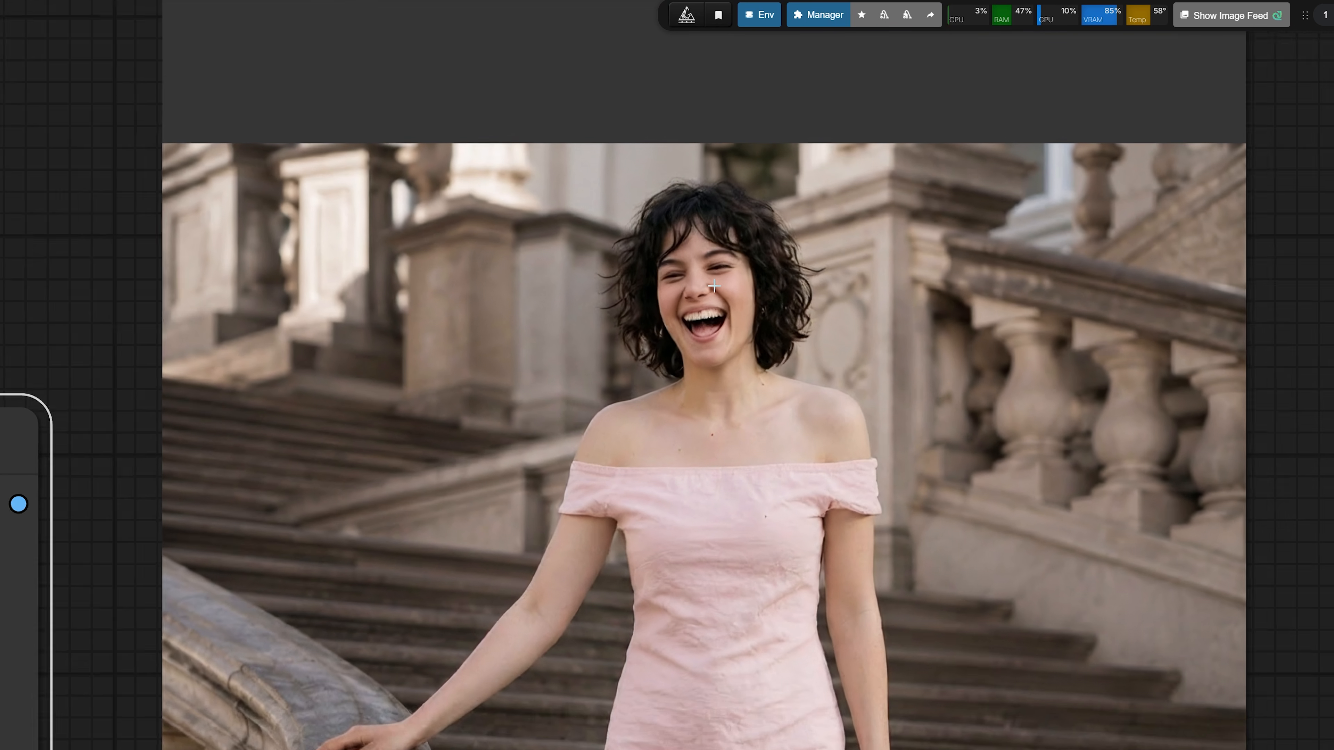
pyautogui.scroll(-3, 714, 287)
pyautogui.scroll(-3, 710, 335)
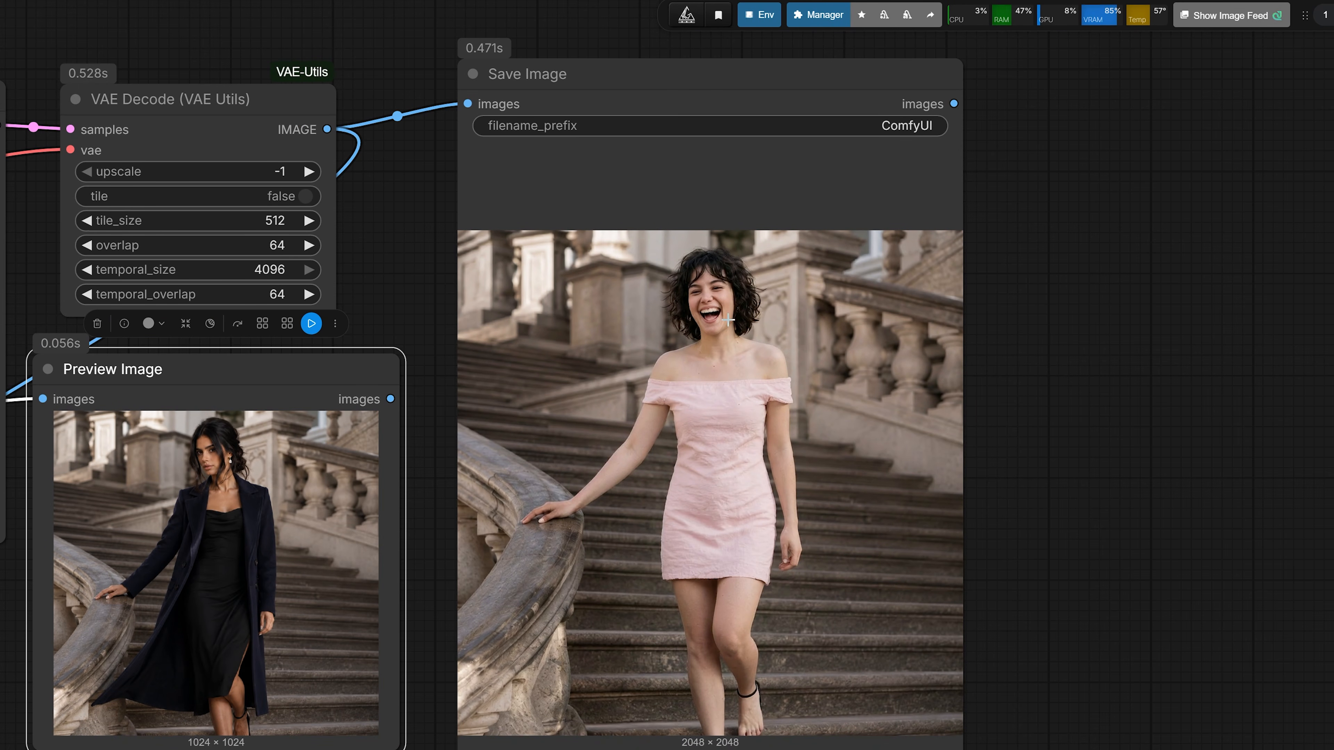
pyautogui.scroll(5, 710, 286)
pyautogui.scroll(4, 610, 281)
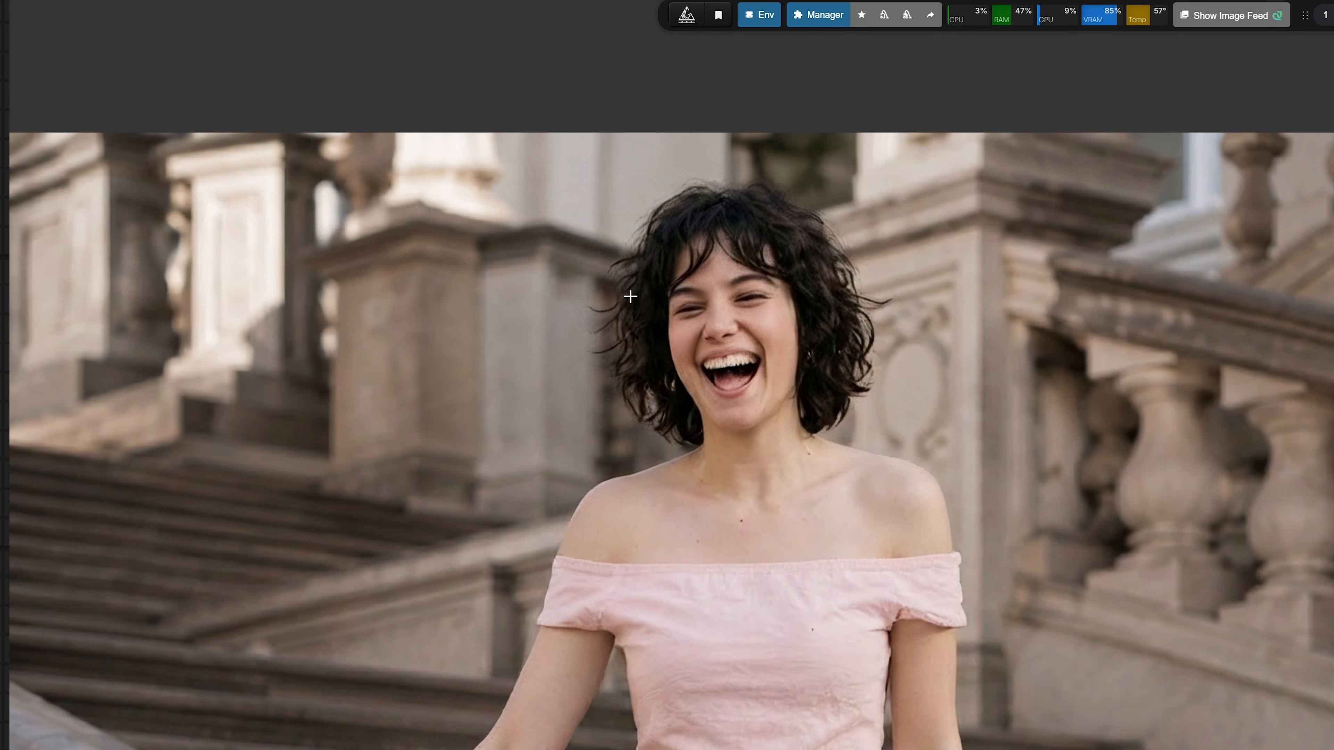
pyautogui.scroll(-5, 744, 314)
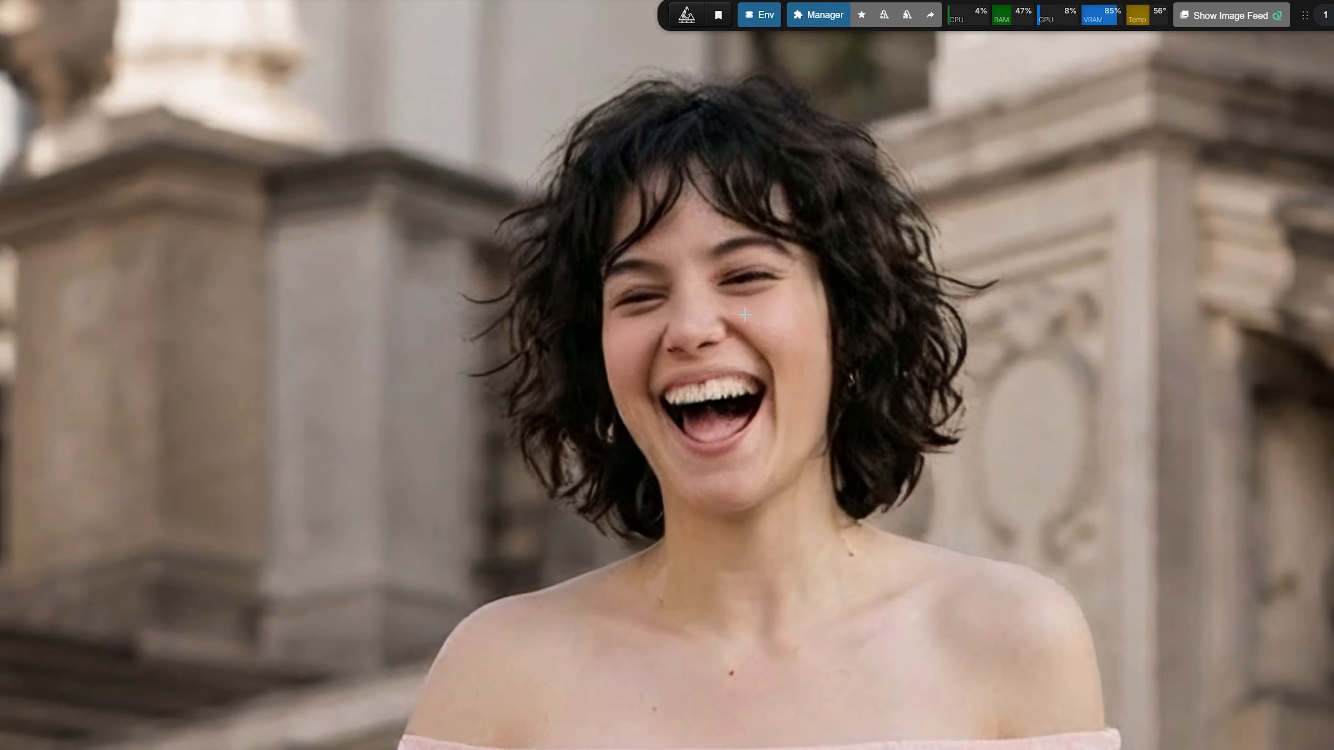
pyautogui.scroll(-5, 711, 297)
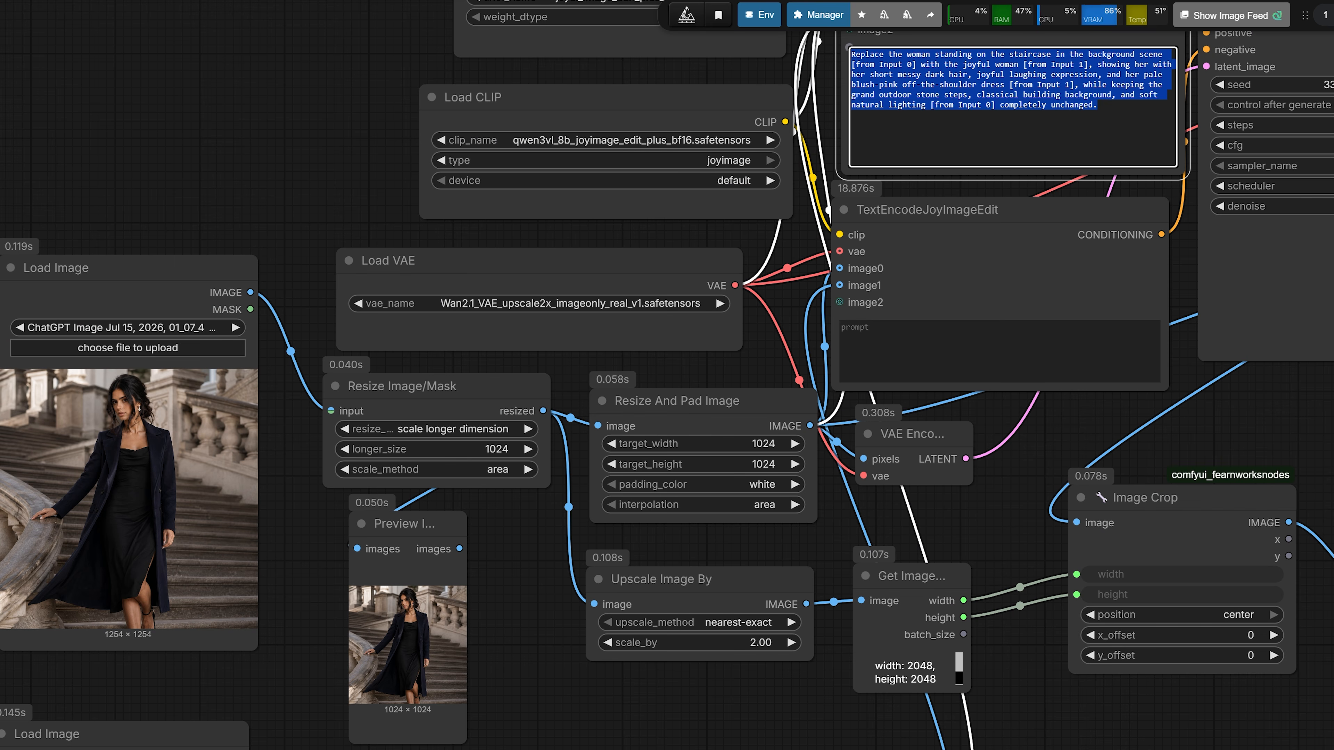
# Replace the positive prompt with one putting Input 1's bright fuchsia pink dress on Input 0's staircase woman, keeping her identity and background, and run the workflow.
pyautogui.rightClick(895, 85)
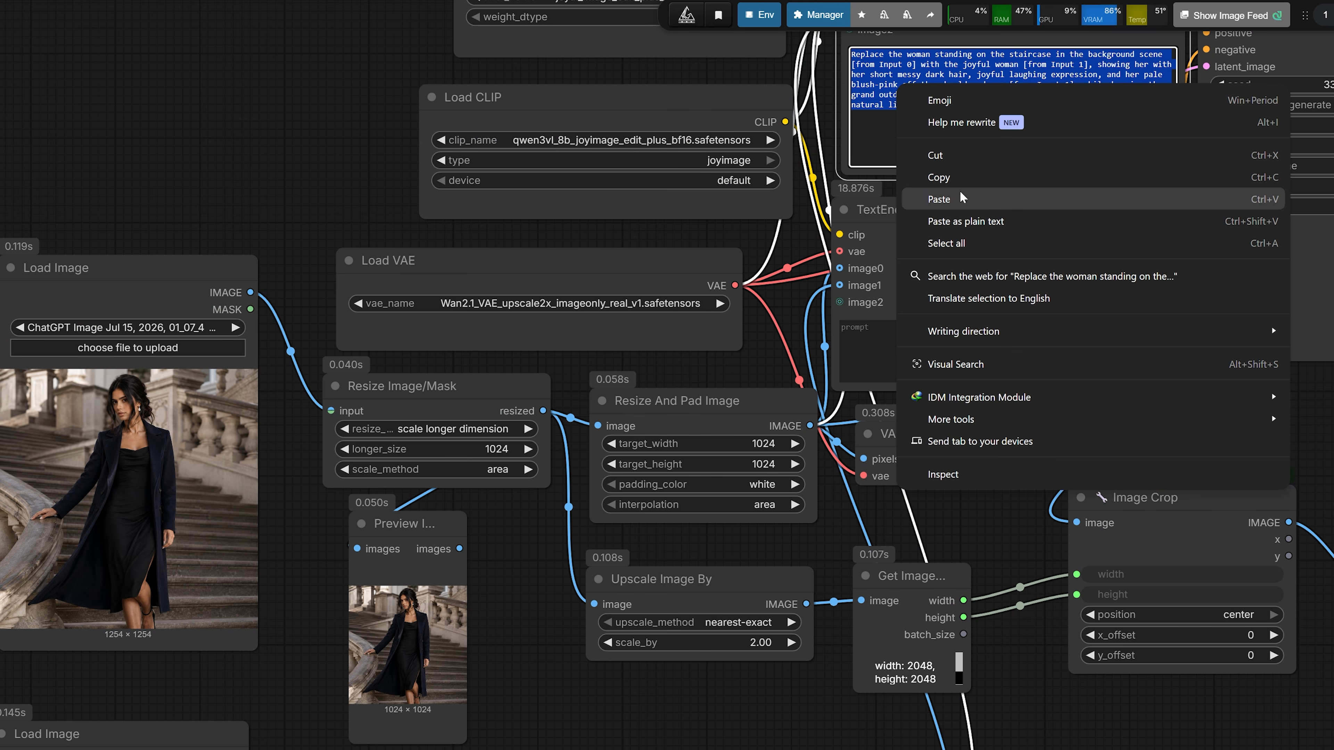
pyautogui.click(983, 197)
pyautogui.click(1333, 15)
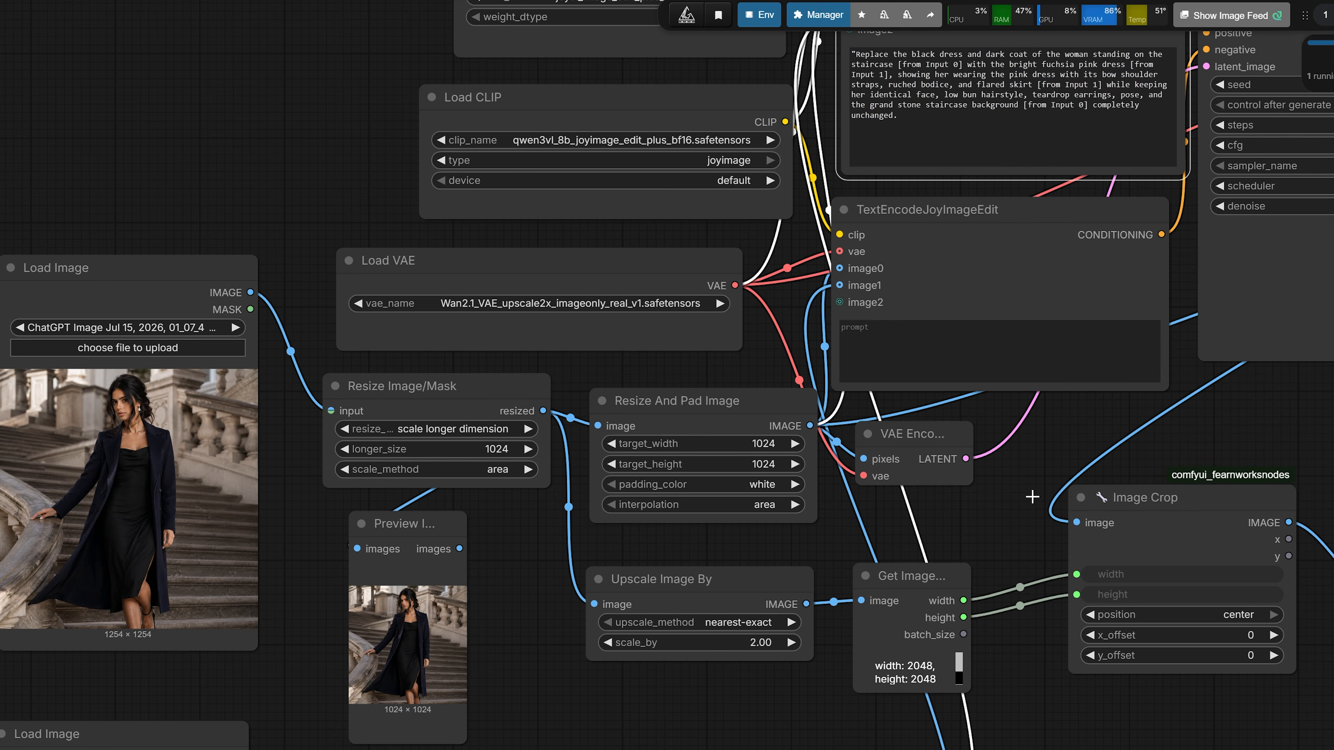
# Examine the fuchsia-dress output's face, bow straps and skirt, and compare it with the original coat image and the 43.webp dress image.
pyautogui.moveTo(1066, 430); pyautogui.dragTo(1006, 386)
pyautogui.scroll(-5, 1006, 386)
pyautogui.moveTo(952, 585); pyautogui.dragTo(1032, 549)
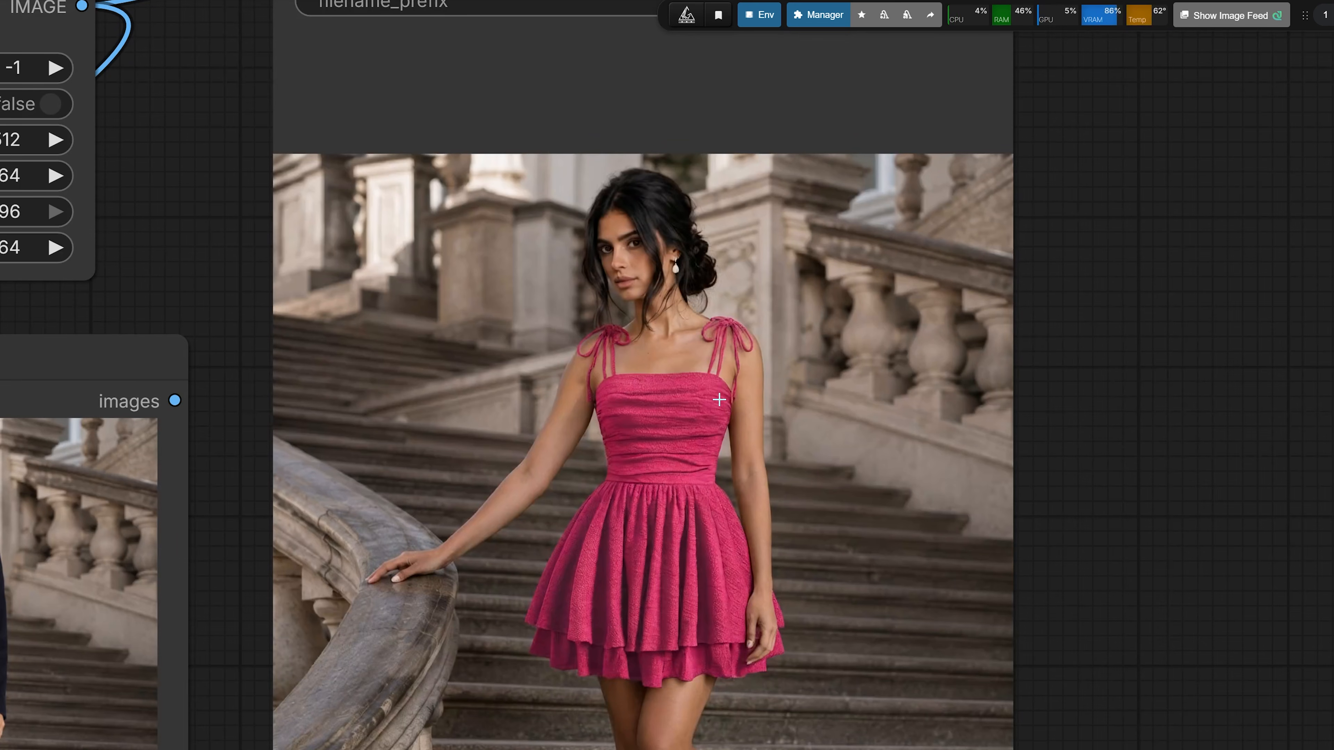
pyautogui.scroll(3, 718, 400)
pyautogui.scroll(1, 667, 399)
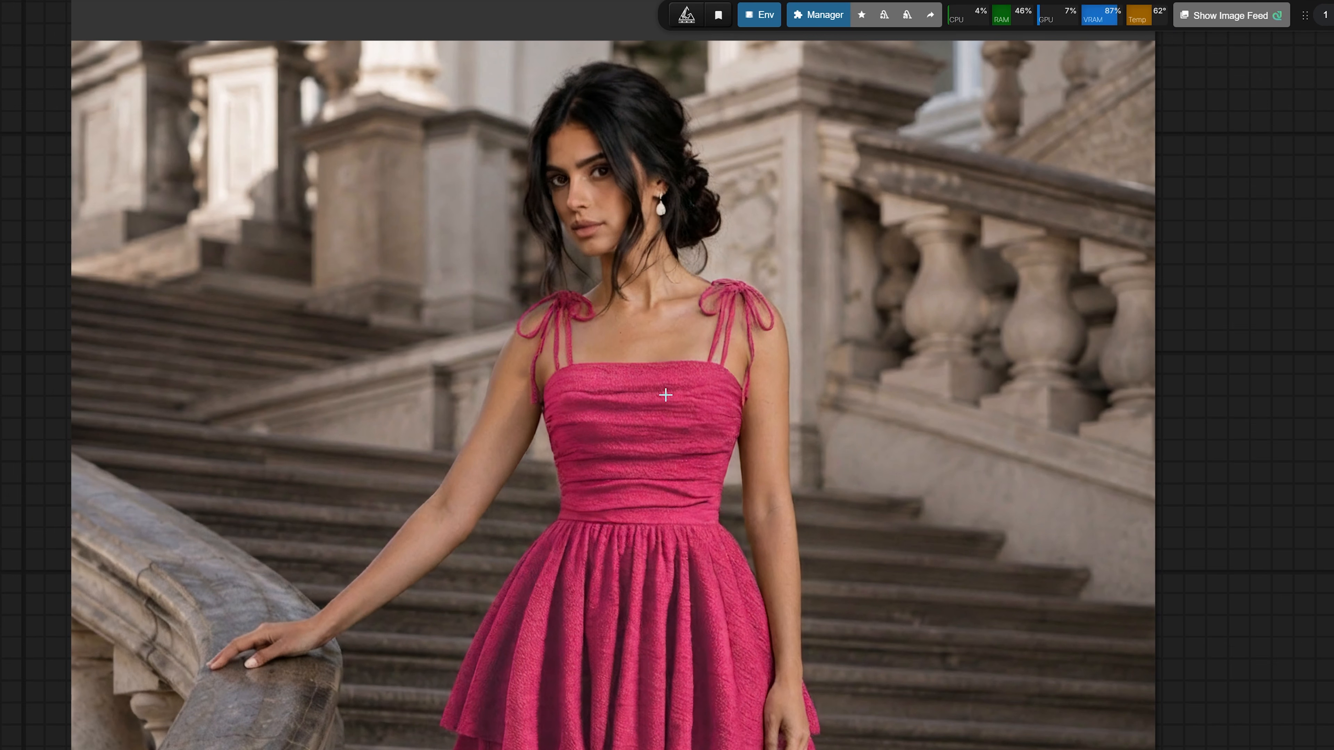
pyautogui.scroll(-4, 572, 389)
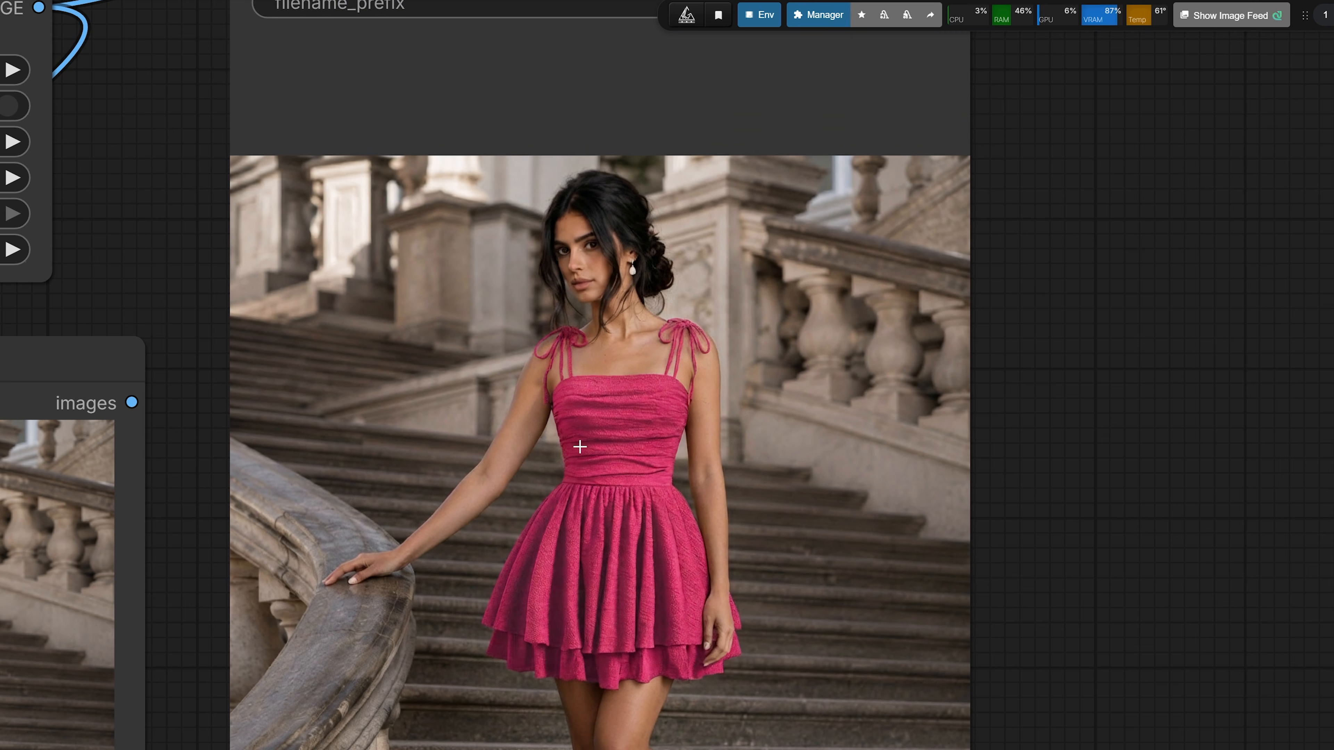
pyautogui.moveTo(139, 292); pyautogui.dragTo(185, 247)
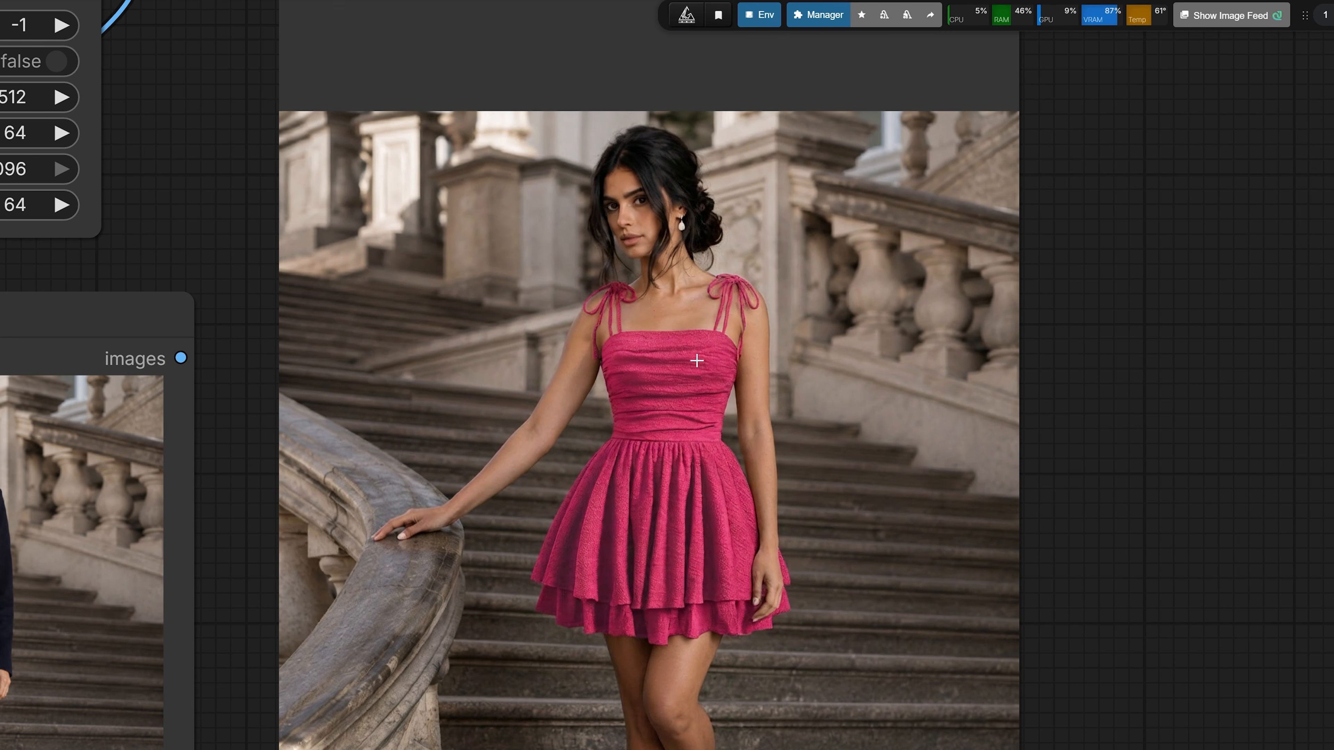
pyautogui.scroll(1, 699, 345)
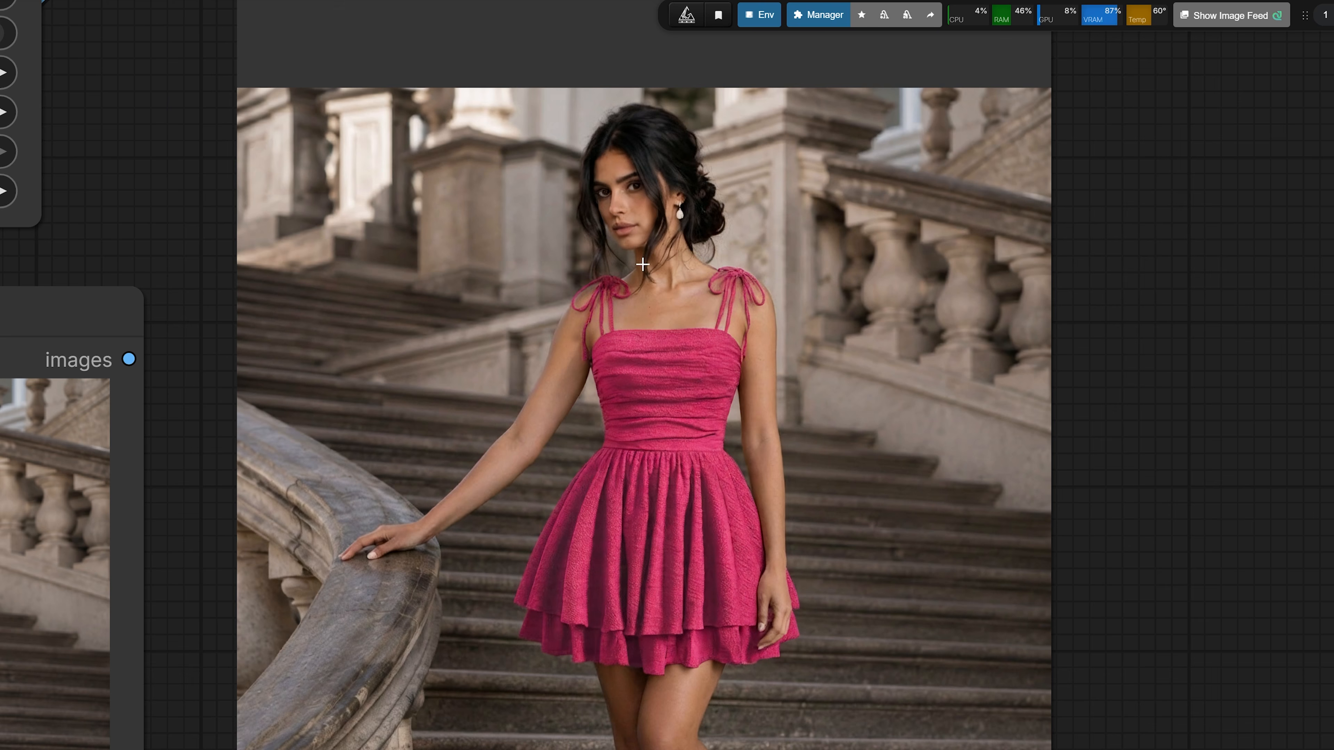
pyautogui.scroll(5, 707, 318)
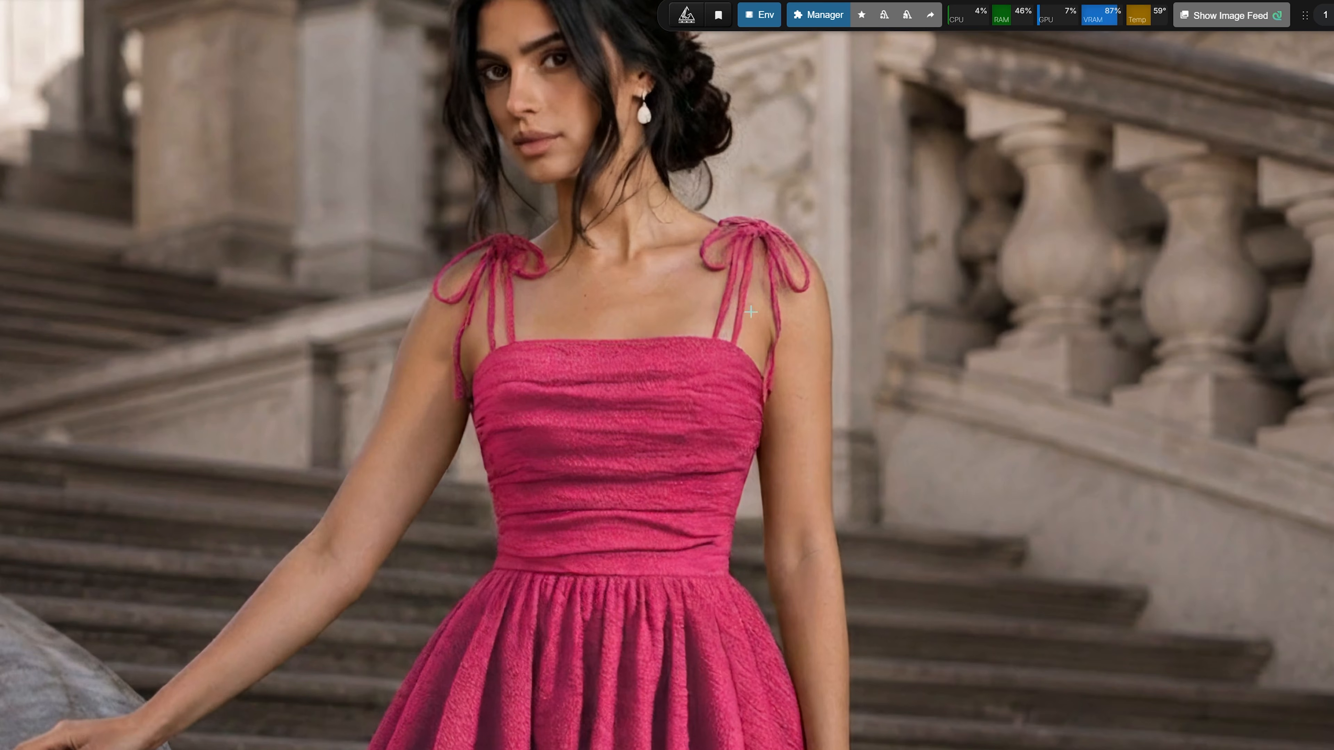
pyautogui.scroll(-3, 637, 414)
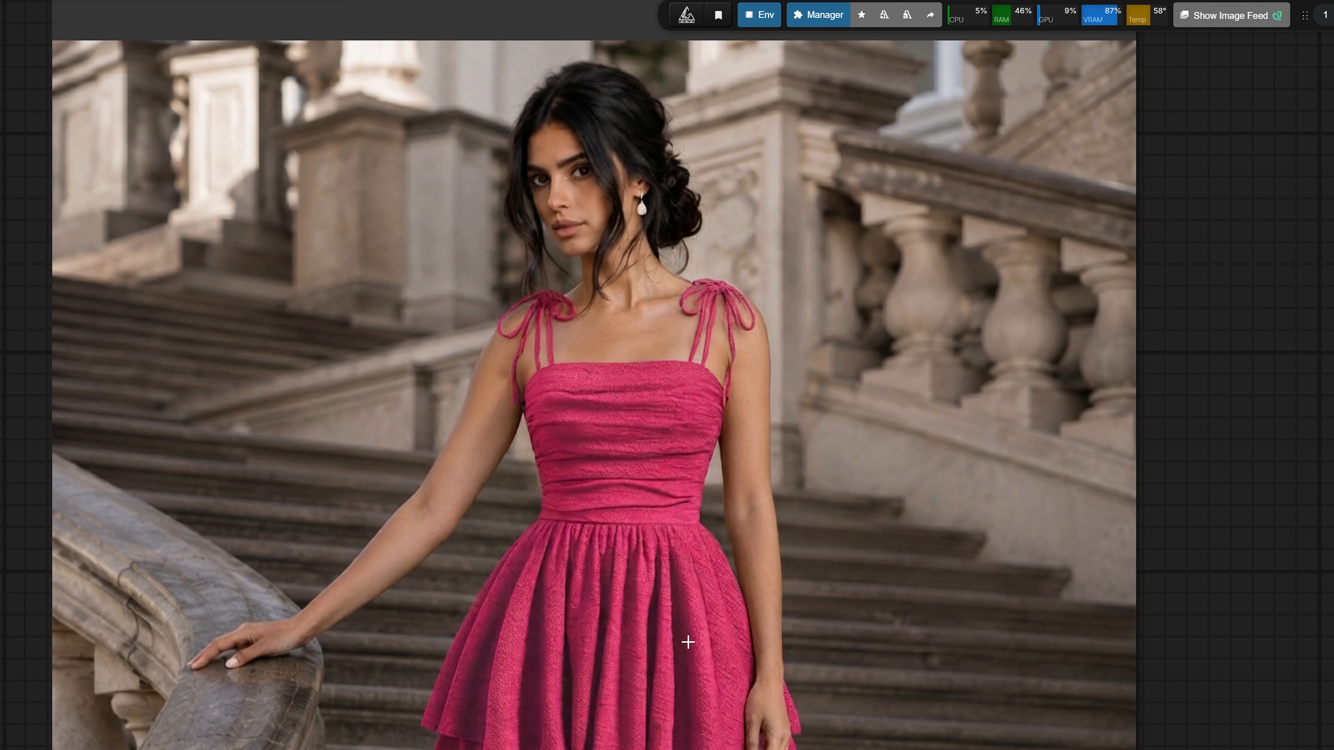
pyautogui.scroll(-6, 577, 504)
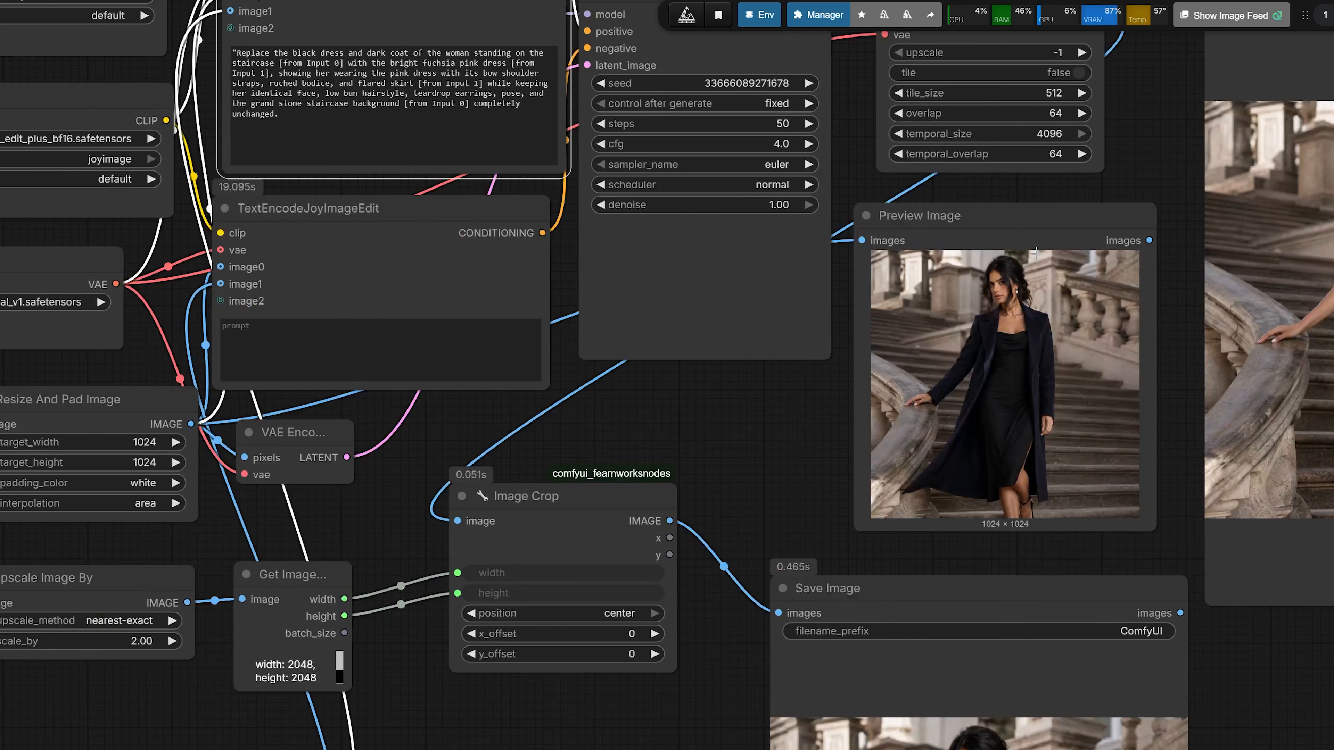
pyautogui.scroll(-4, 705, 467)
pyautogui.moveTo(138, 701); pyautogui.dragTo(676, 535)
pyautogui.scroll(2, 675, 535)
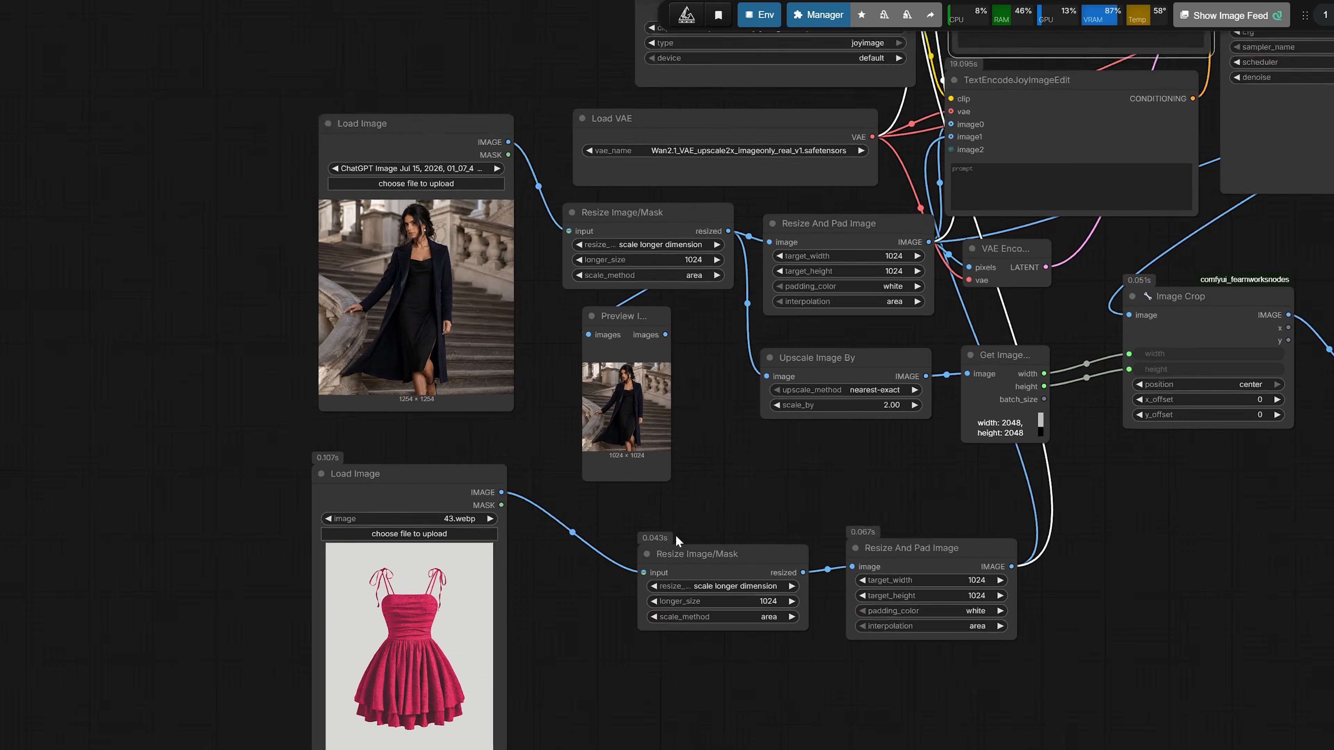
pyautogui.moveTo(564, 595); pyautogui.dragTo(615, 368)
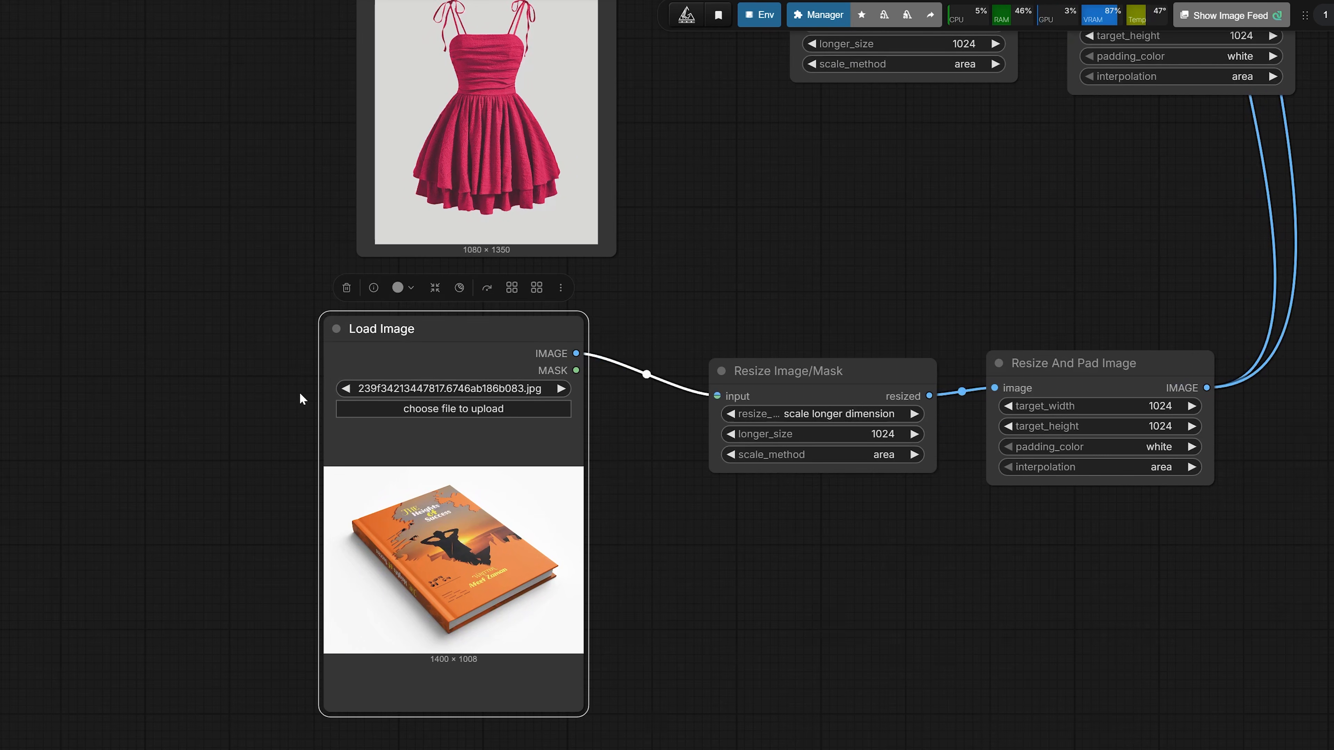
# Review the three-image input setup and inspect the bookstore portrait in ComfyUI_00231_.png, focusing on the woman and the book she holds.
pyautogui.moveTo(372, 383); pyautogui.dragTo(382, 399)
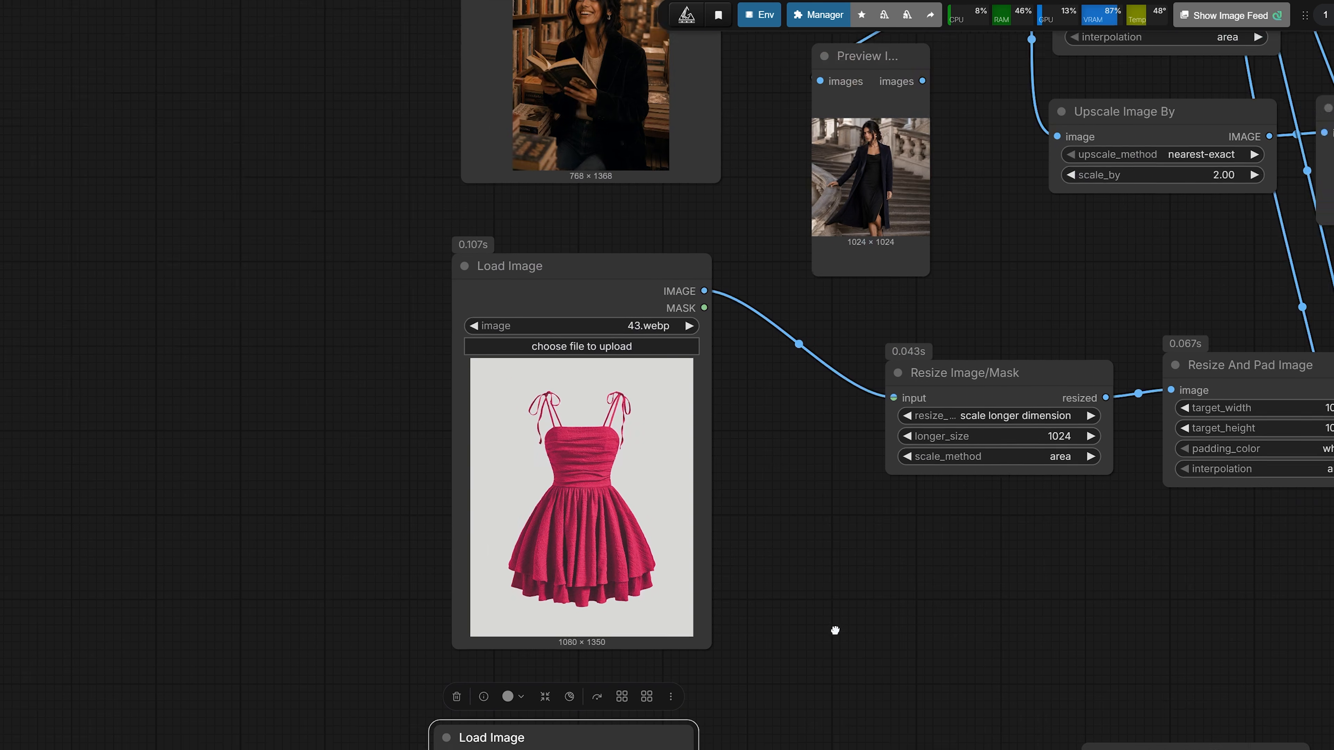
pyautogui.moveTo(835, 630); pyautogui.dragTo(852, 659)
pyautogui.moveTo(288, 341); pyautogui.dragTo(184, 643)
pyautogui.scroll(7, 510, 308)
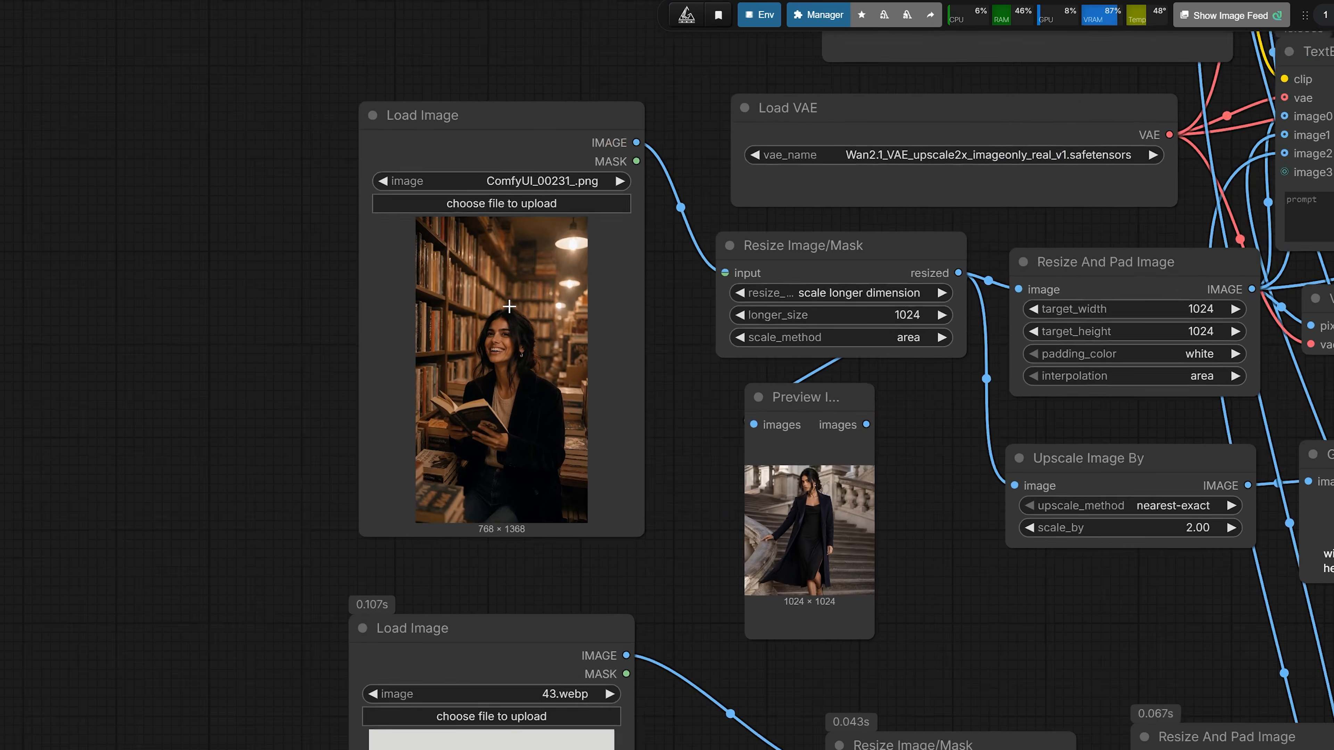
pyautogui.scroll(2, 516, 407)
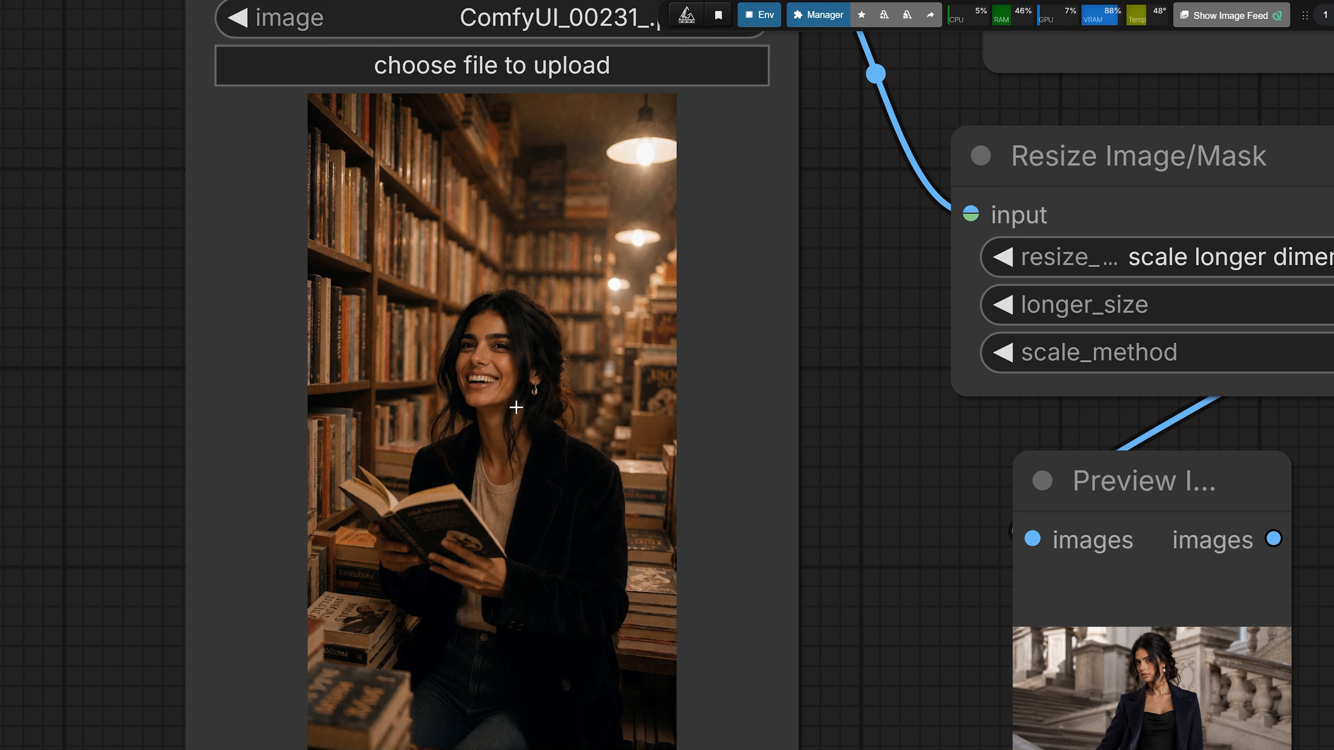
pyautogui.click(465, 362)
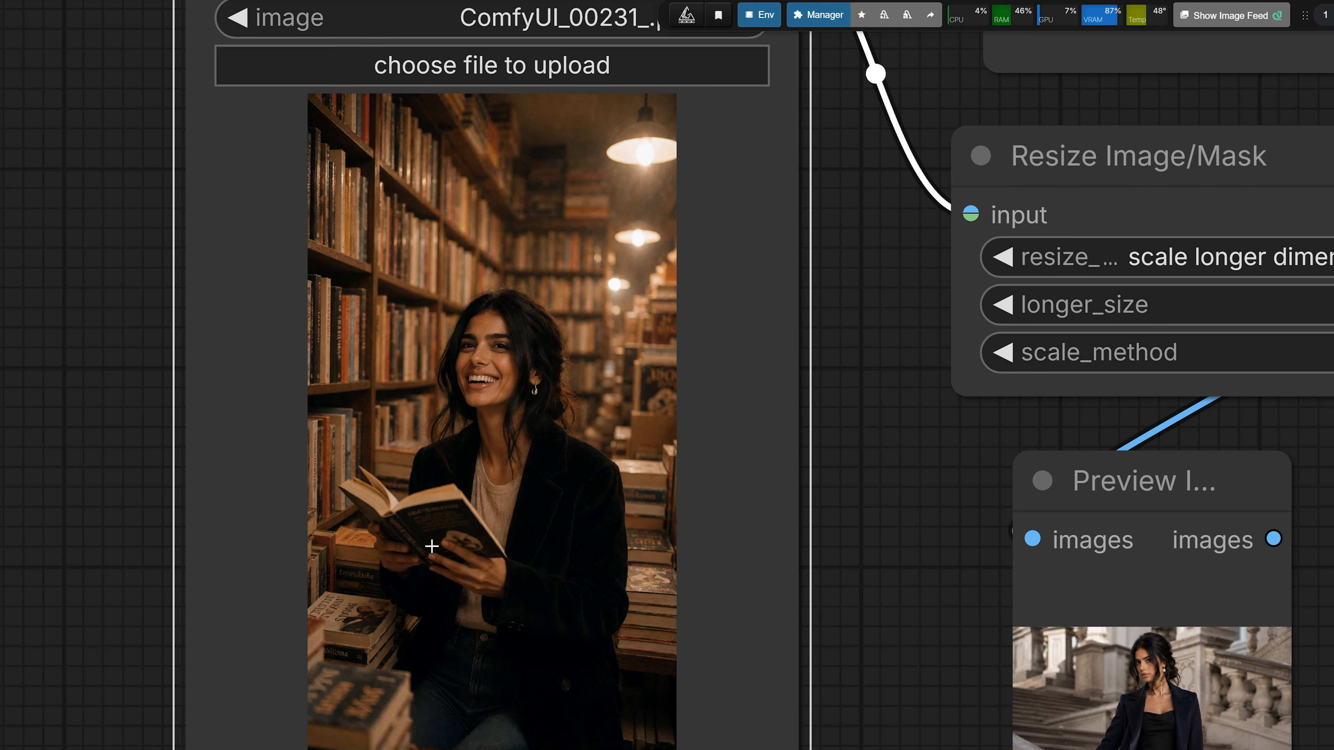
# Check the 43.webp dress image and the orange book image with their resize nodes, comparing them against the bookstore portrait.
pyautogui.scroll(-5, 116, 310)
pyautogui.moveTo(116, 310); pyautogui.dragTo(329, 1)
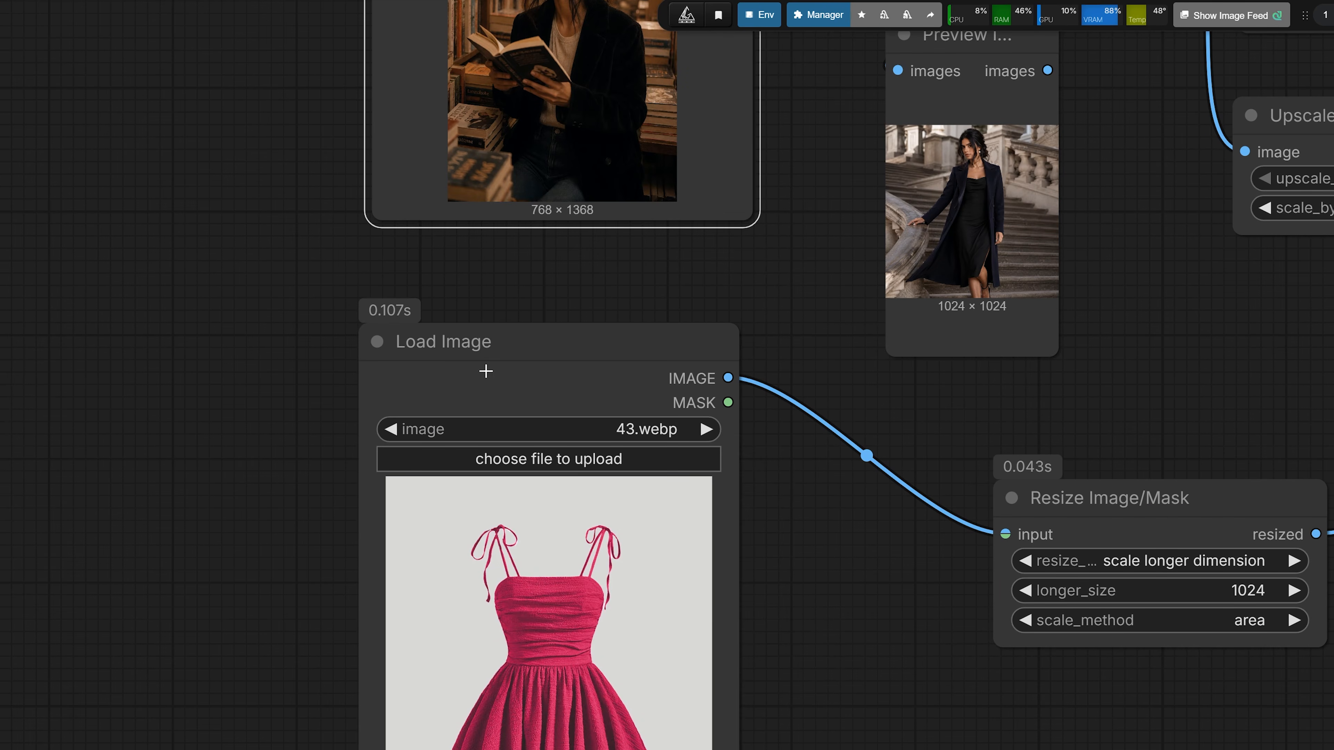
pyautogui.click(487, 347)
pyautogui.scroll(-2, 266, 401)
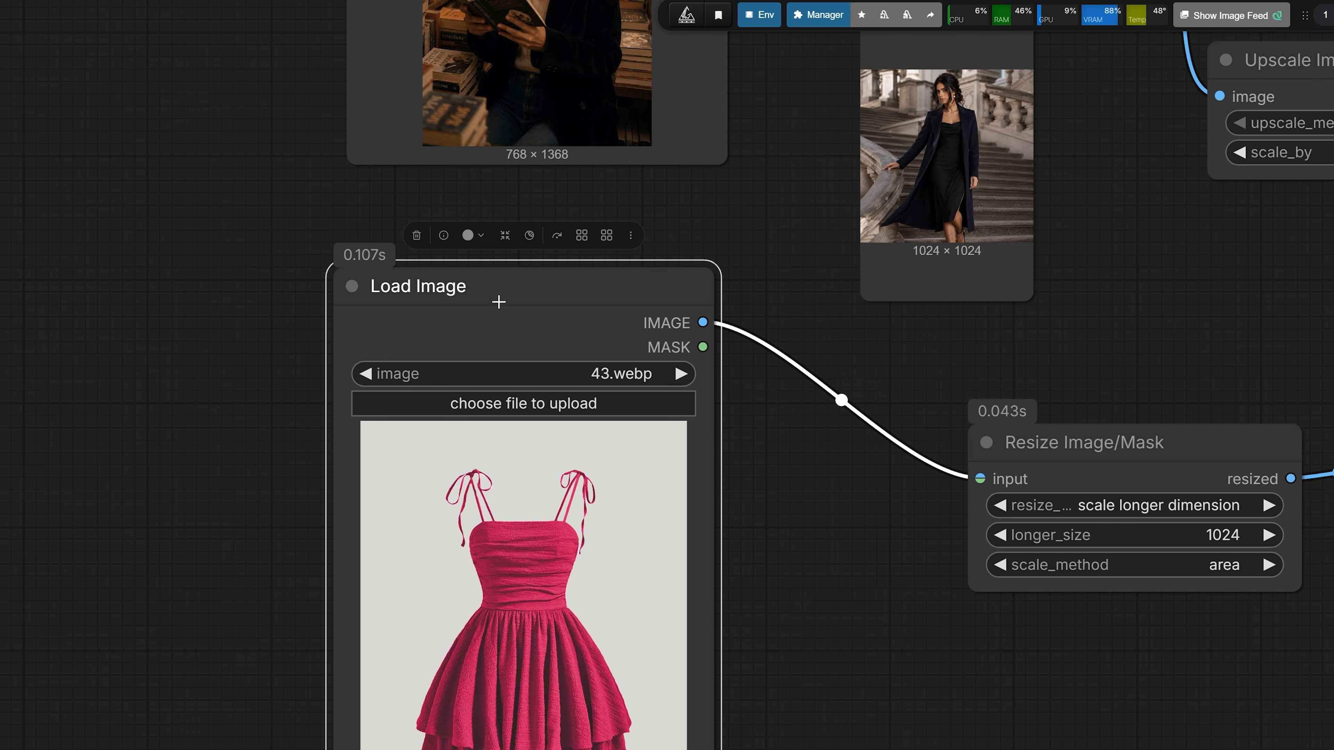
pyautogui.scroll(-2, 536, 465)
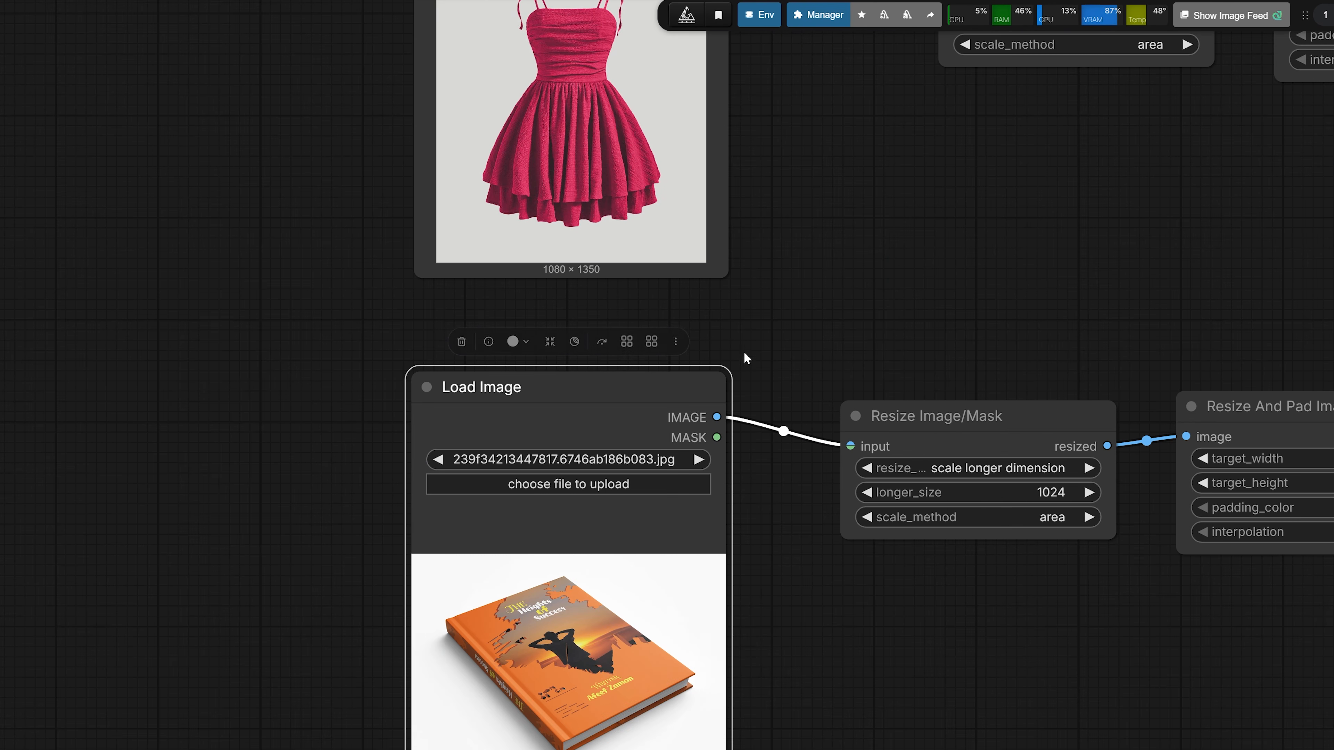
pyautogui.scroll(-2, 787, 316)
pyautogui.moveTo(799, 289); pyautogui.dragTo(801, 589)
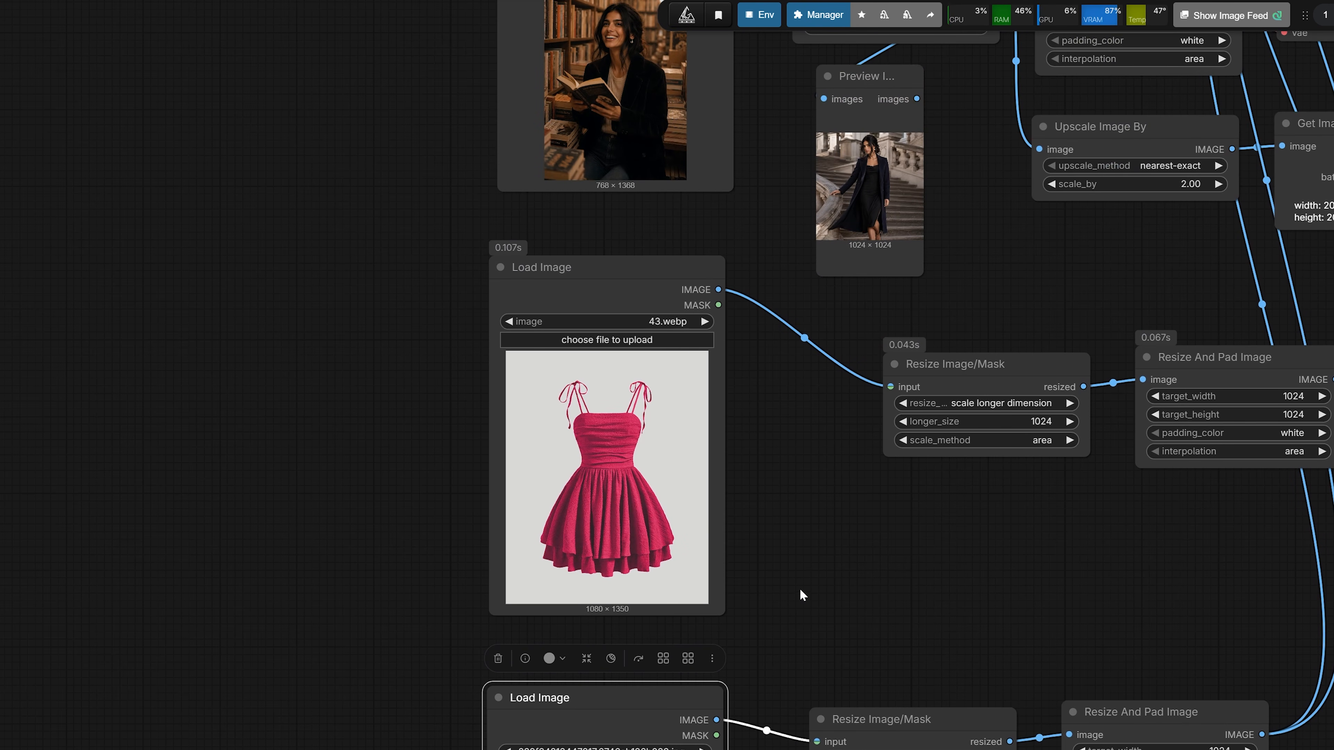
pyautogui.scroll(2, 601, 177)
pyautogui.moveTo(412, 179); pyautogui.dragTo(319, 498)
pyautogui.scroll(2, 476, 410)
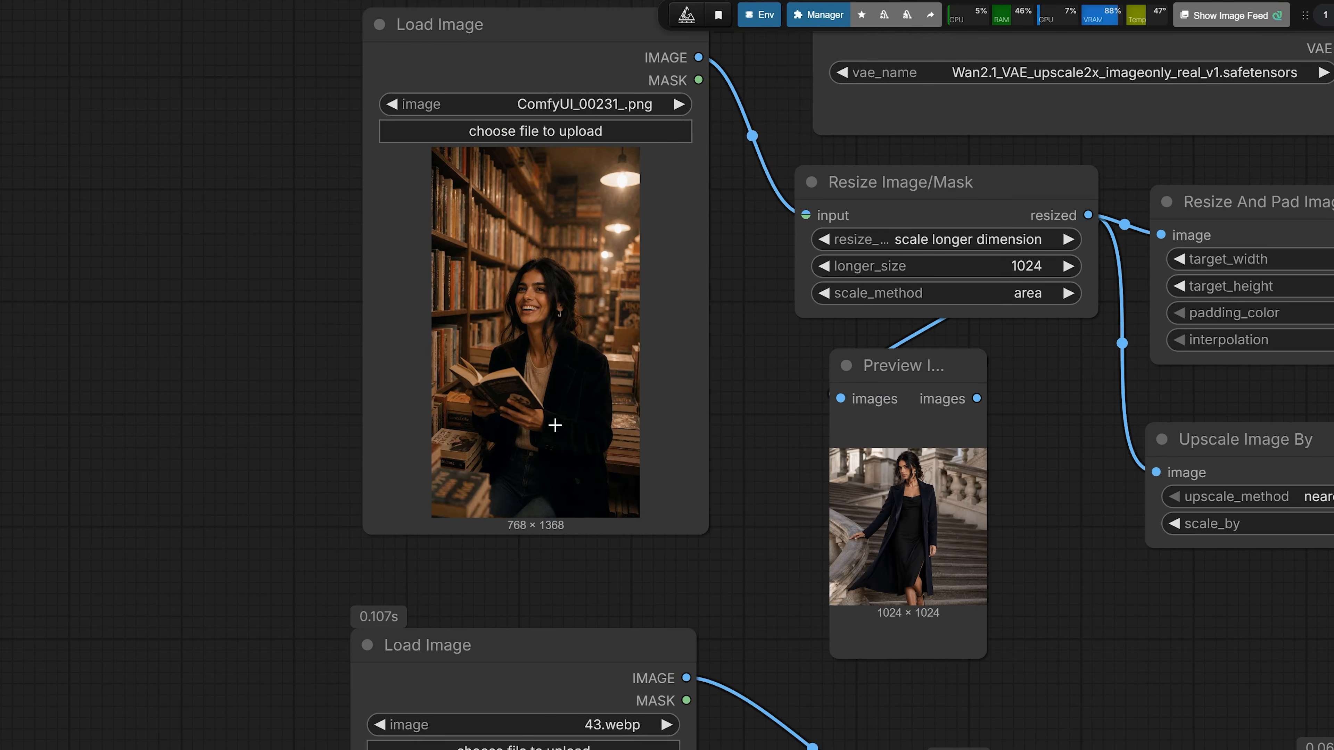
# Run the three-image edit workflow on the ComfyUI_00231_.png bookstore portrait.
pyautogui.scroll(-3, 599, 426)
pyautogui.moveTo(259, 416); pyautogui.dragTo(221, 484)
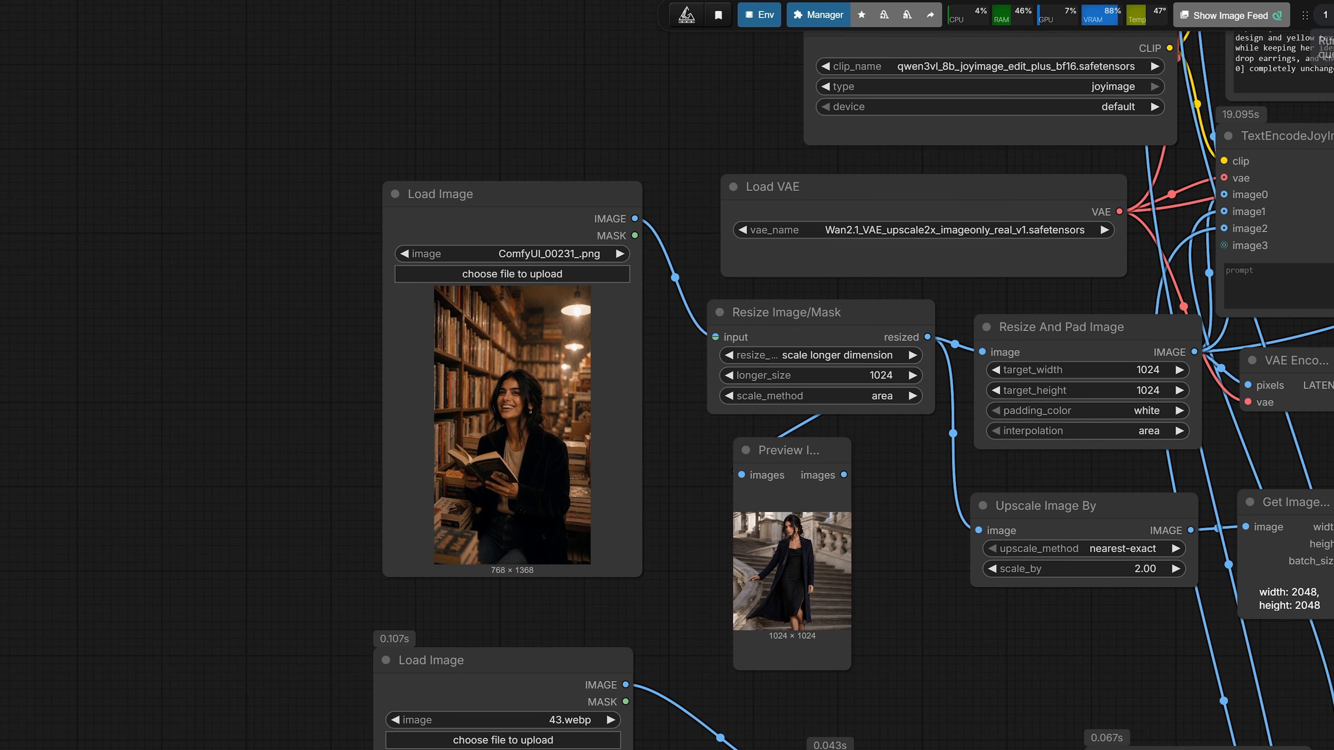
pyautogui.click(1333, 15)
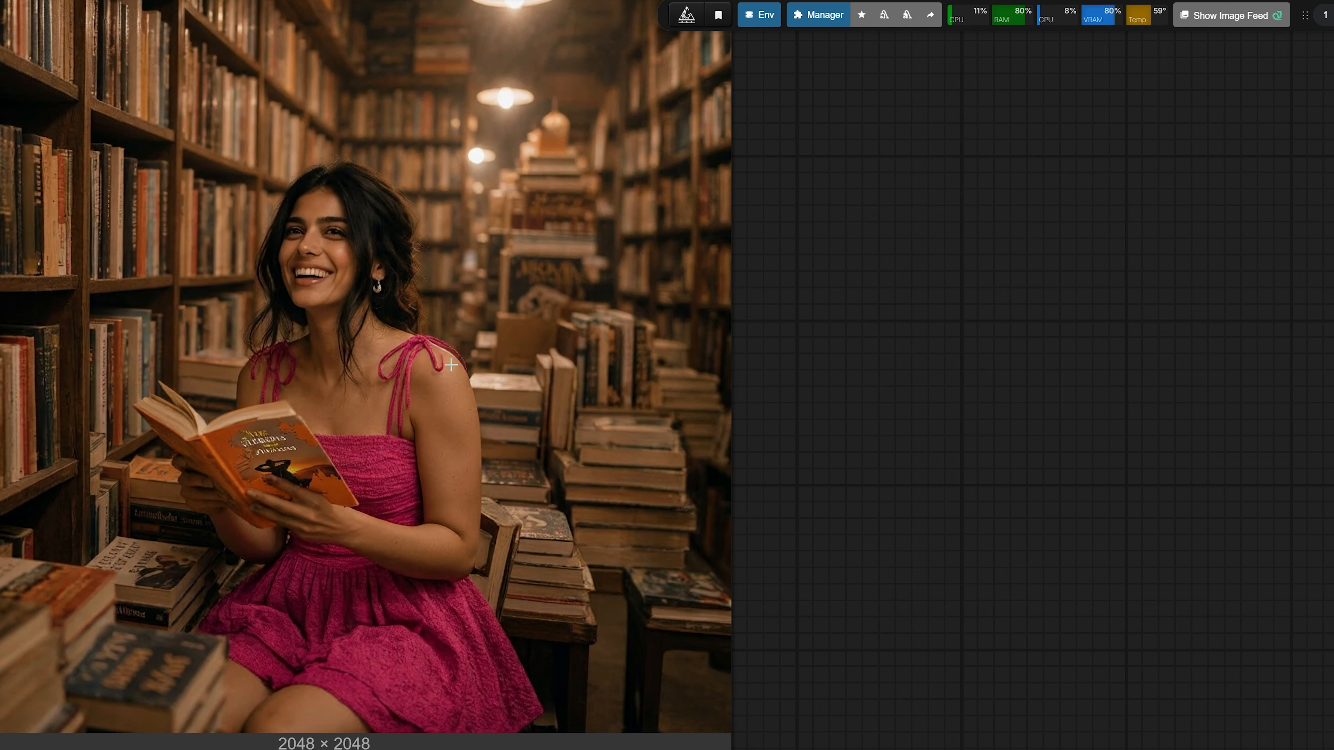
# Examine the three-image output, checking the woman's face, the fuchsia dress and the cover of the orange book.
pyautogui.scroll(-2, 458, 390)
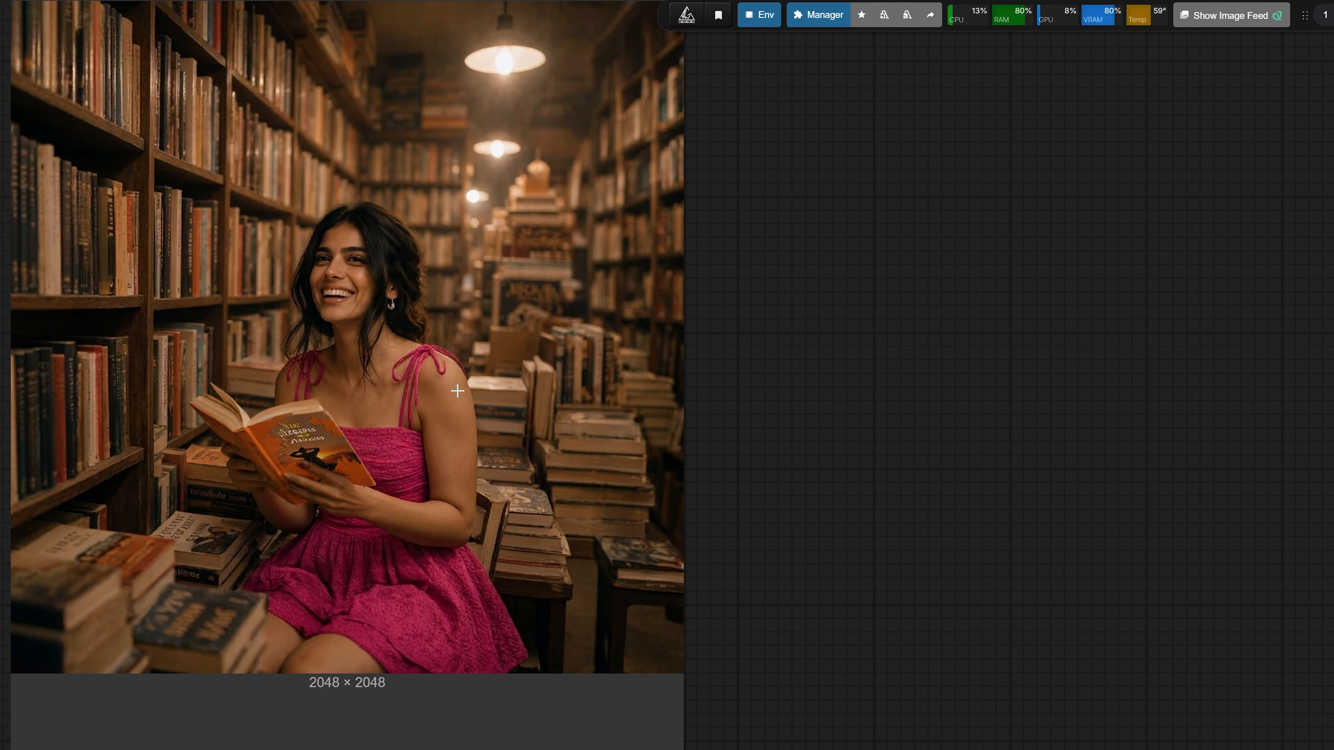
pyautogui.scroll(3, 238, 486)
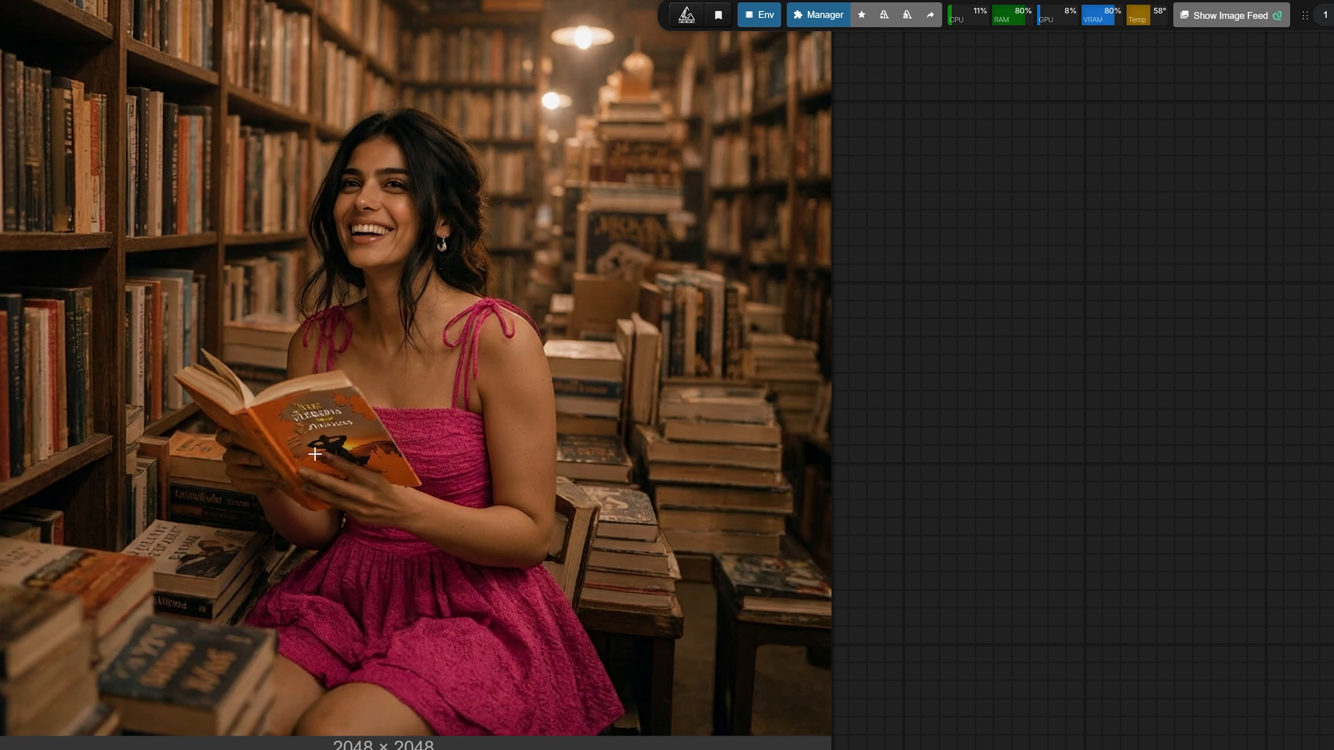
pyautogui.scroll(-1, 371, 443)
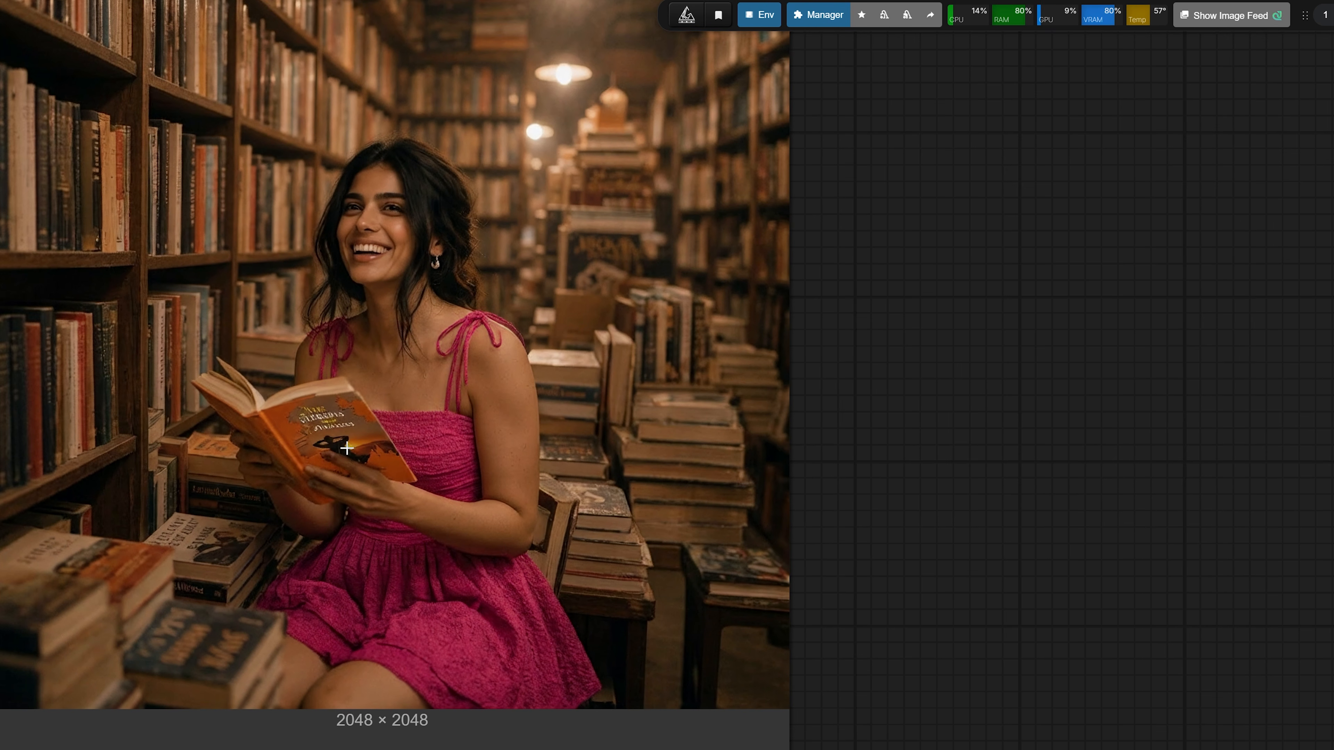
pyautogui.scroll(-3, 338, 448)
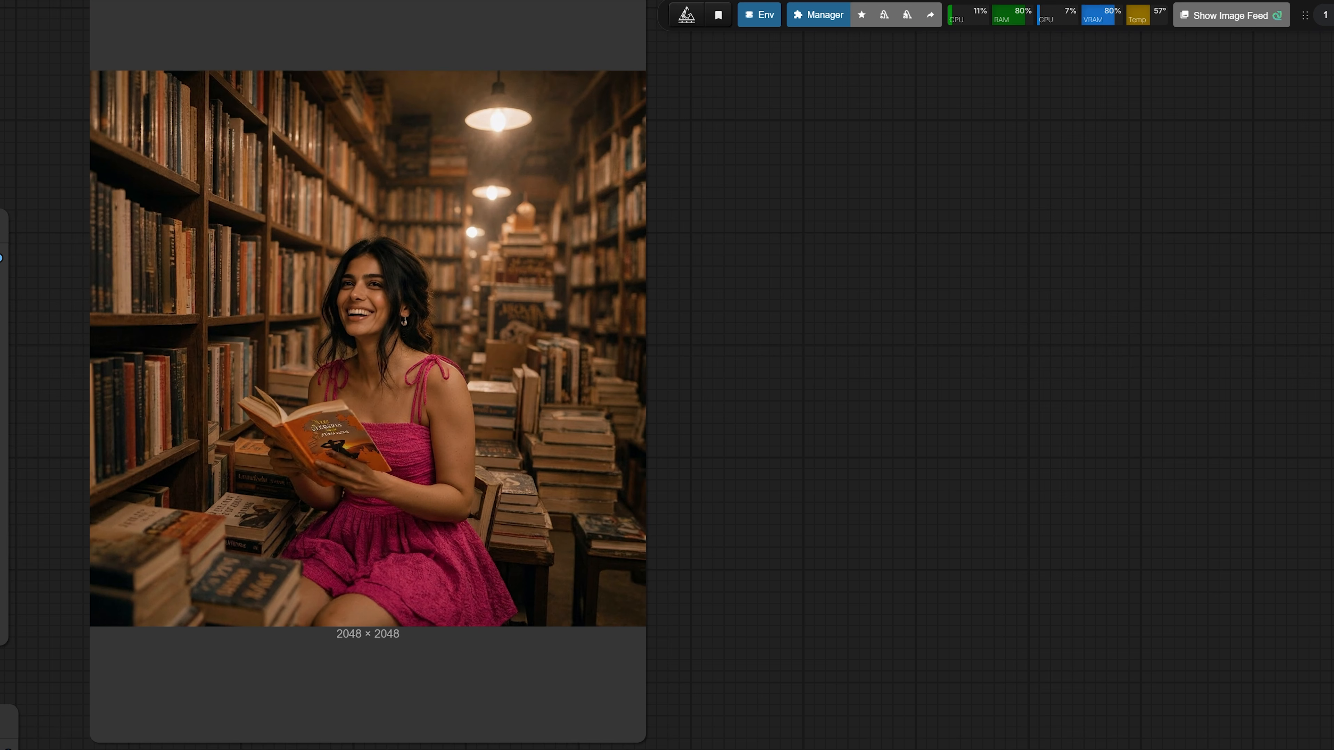
pyautogui.moveTo(152, 749); pyautogui.dragTo(888, 497)
# Review the four-image input setup, checking the bookshelf photo with hanging bulbs and its two resize nodes.
pyautogui.scroll(-4, 888, 497)
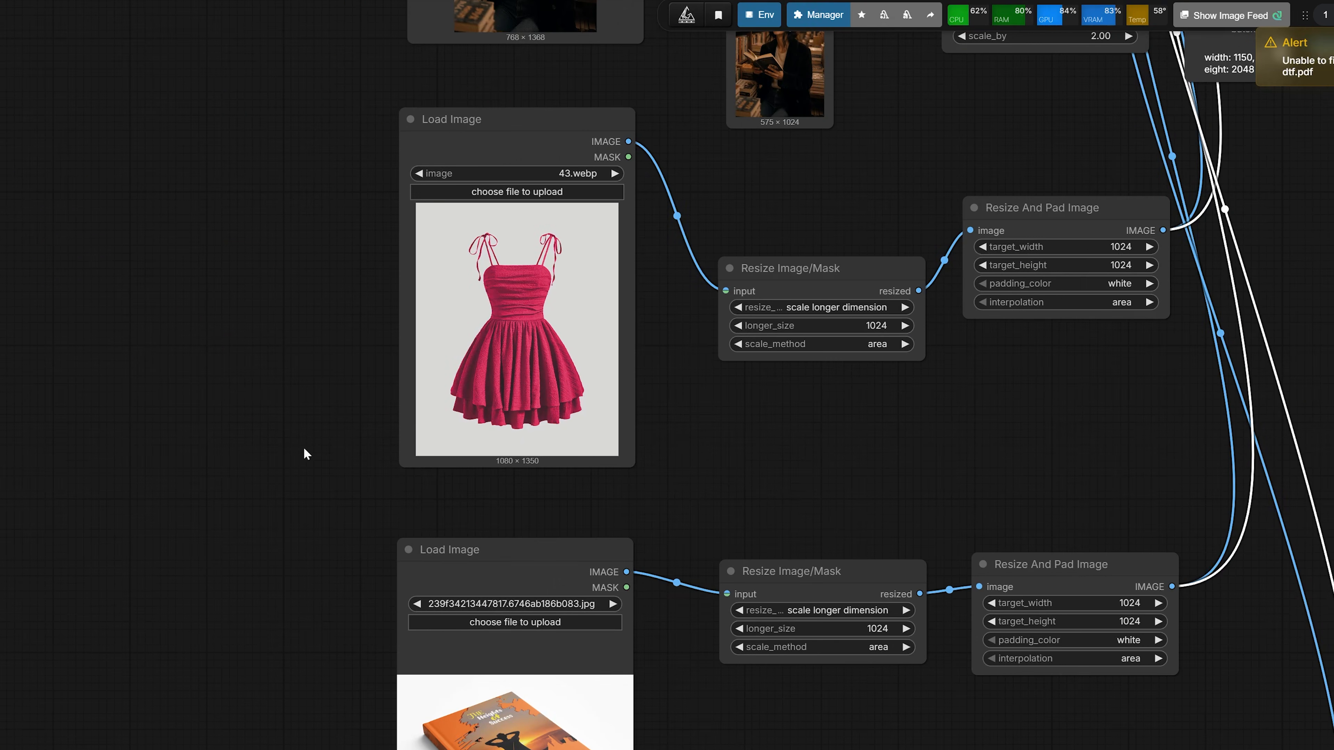
pyautogui.scroll(-8, 379, 390)
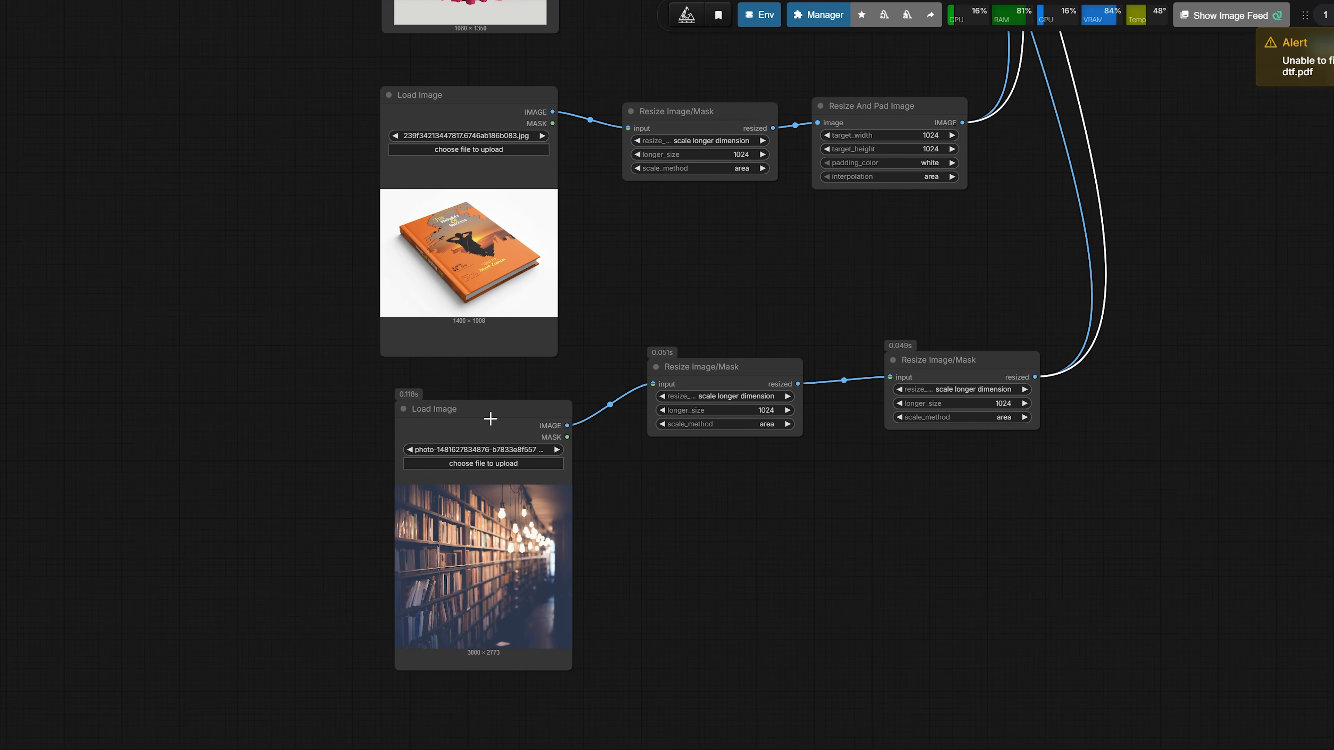
pyautogui.click(491, 418)
pyautogui.scroll(5, 497, 478)
pyautogui.scroll(-3, 456, 499)
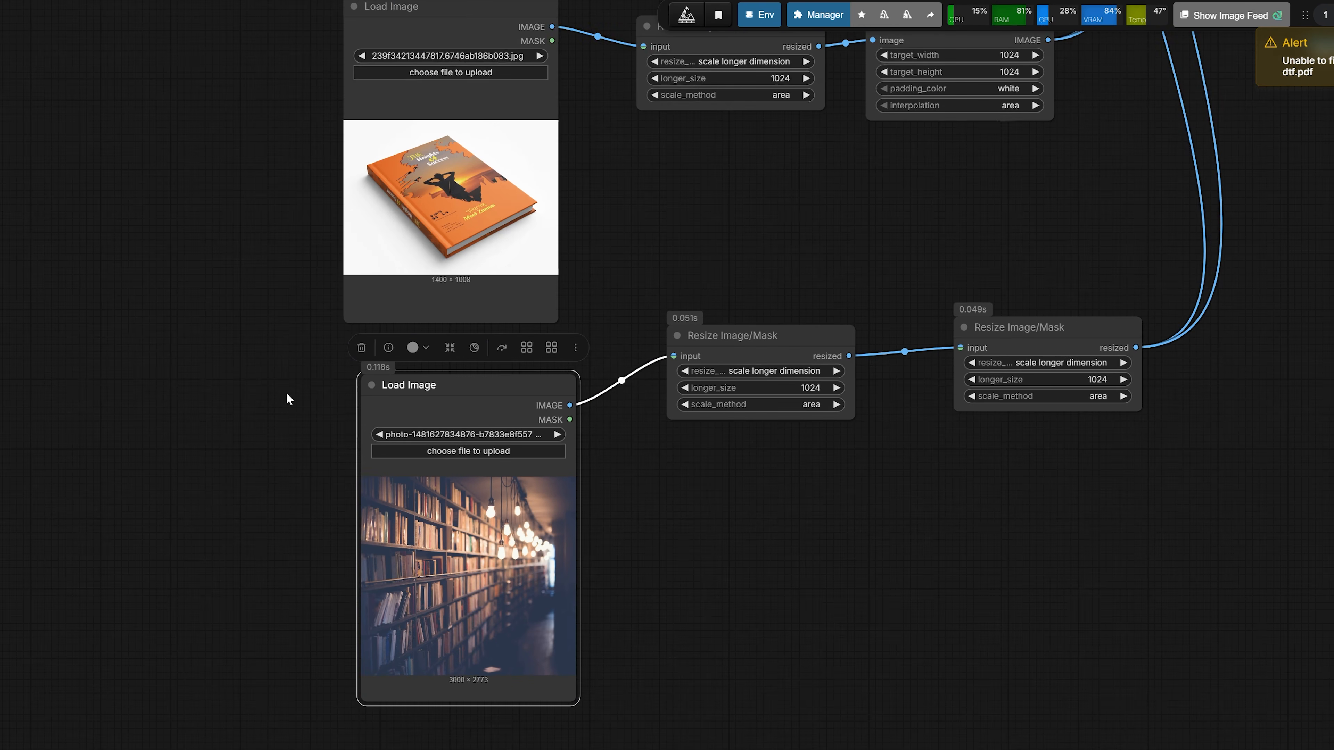
pyautogui.moveTo(287, 393); pyautogui.dragTo(318, 742)
pyautogui.moveTo(272, 435); pyautogui.dragTo(281, 714)
pyautogui.moveTo(371, 128); pyautogui.dragTo(395, 304)
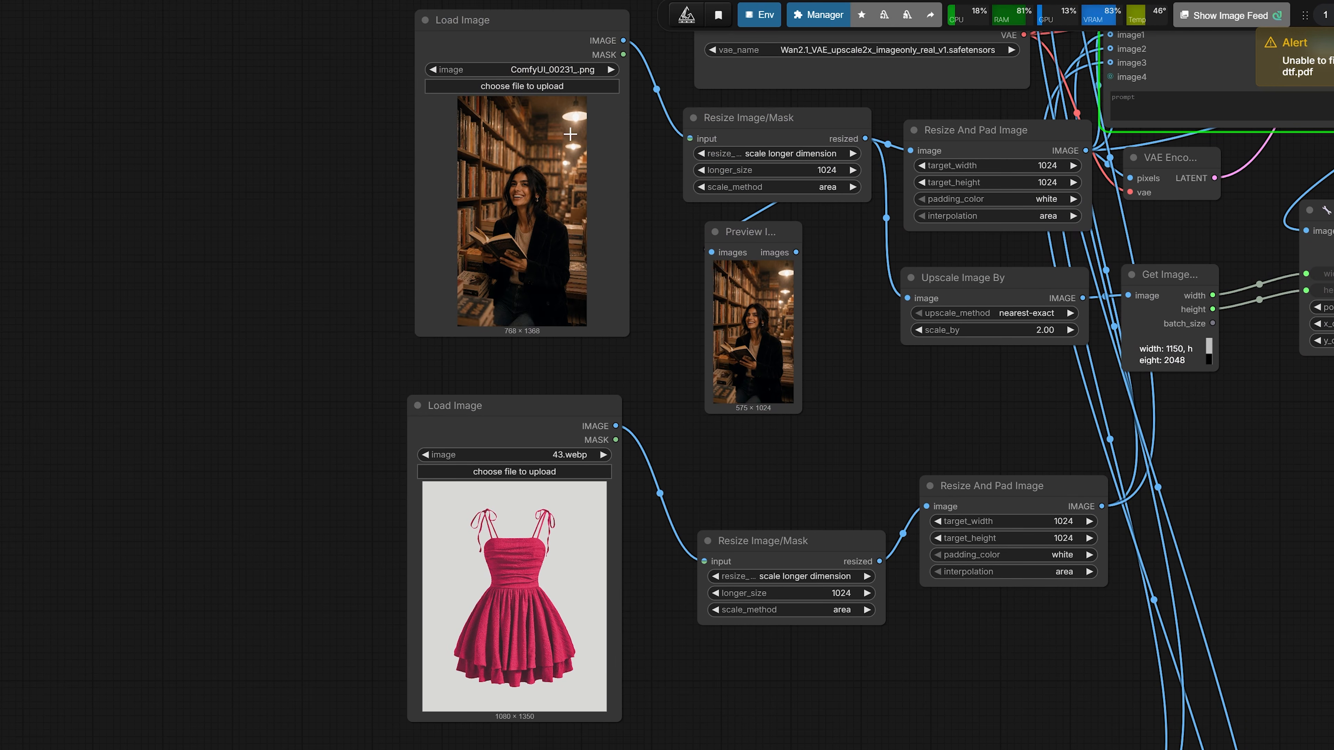
# Inspect the bookstore portrait's ceiling lights, then check the bookshelf photo, orange book and 43.webp dress inputs.
pyautogui.scroll(6, 566, 124)
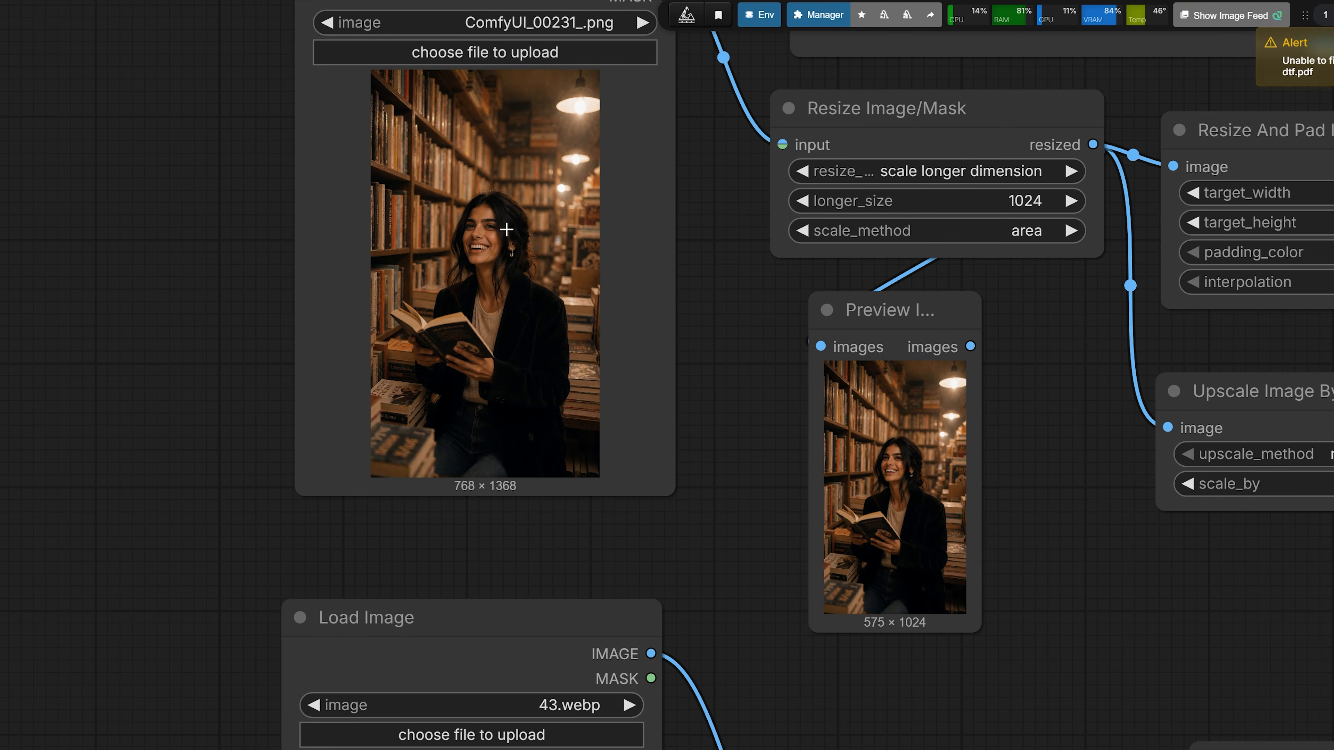
pyautogui.click(534, 130)
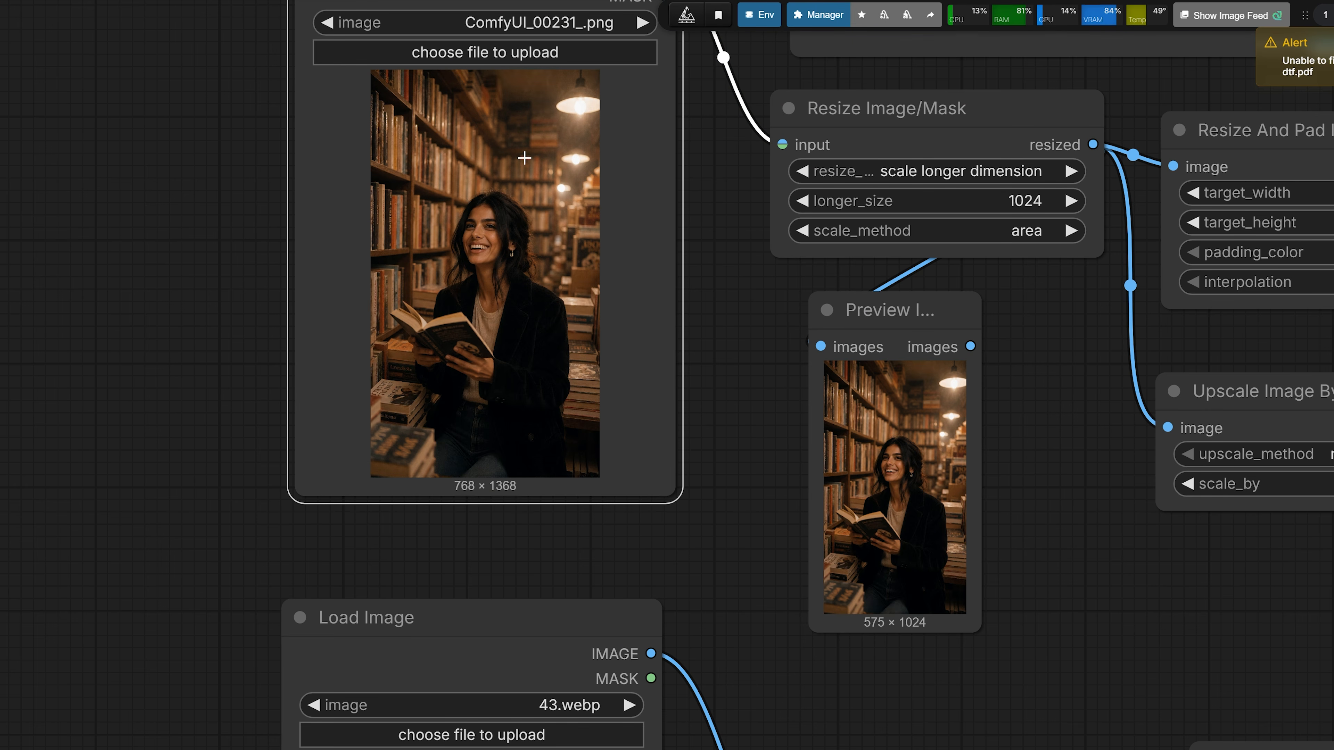
pyautogui.scroll(-7, 524, 157)
pyautogui.moveTo(283, 720); pyautogui.dragTo(303, 392)
pyautogui.scroll(-5, 278, 328)
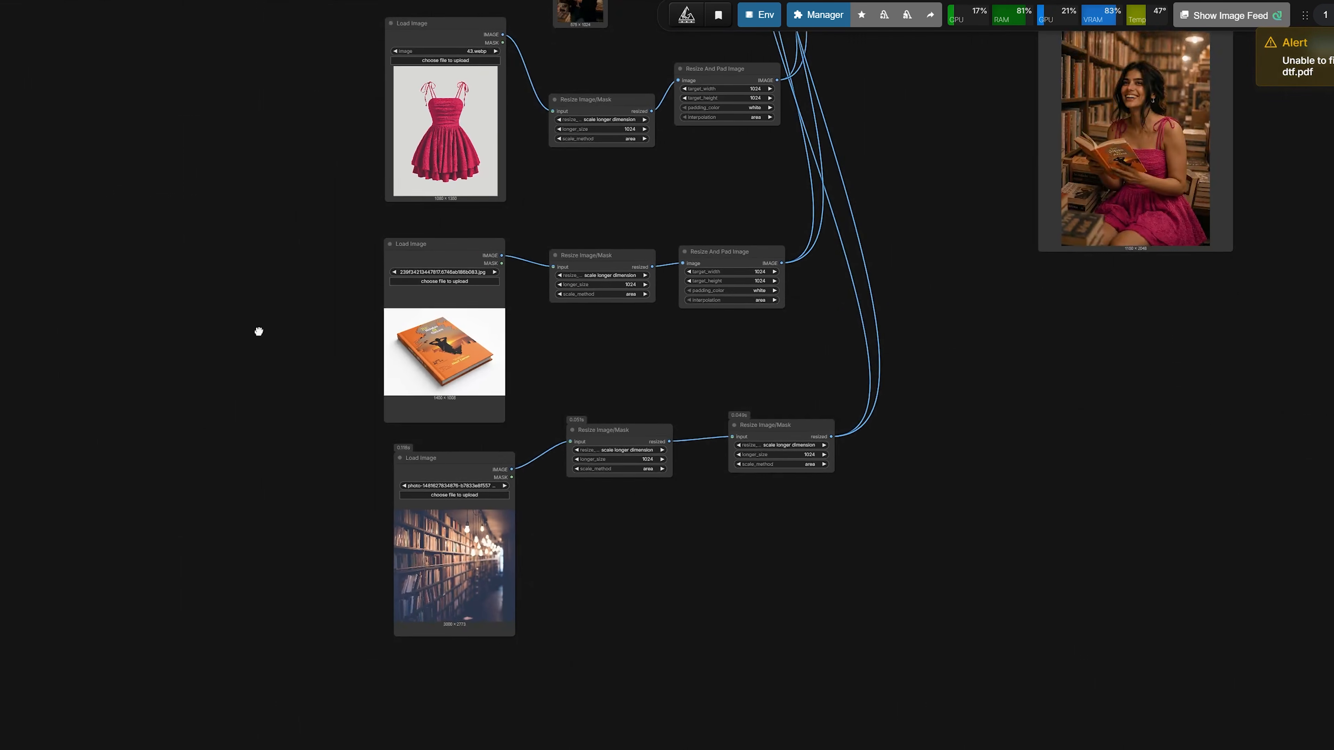
pyautogui.scroll(5, 435, 320)
pyautogui.moveTo(257, 328); pyautogui.dragTo(252, 561)
pyautogui.click(424, 261)
pyautogui.scroll(4, 337, 443)
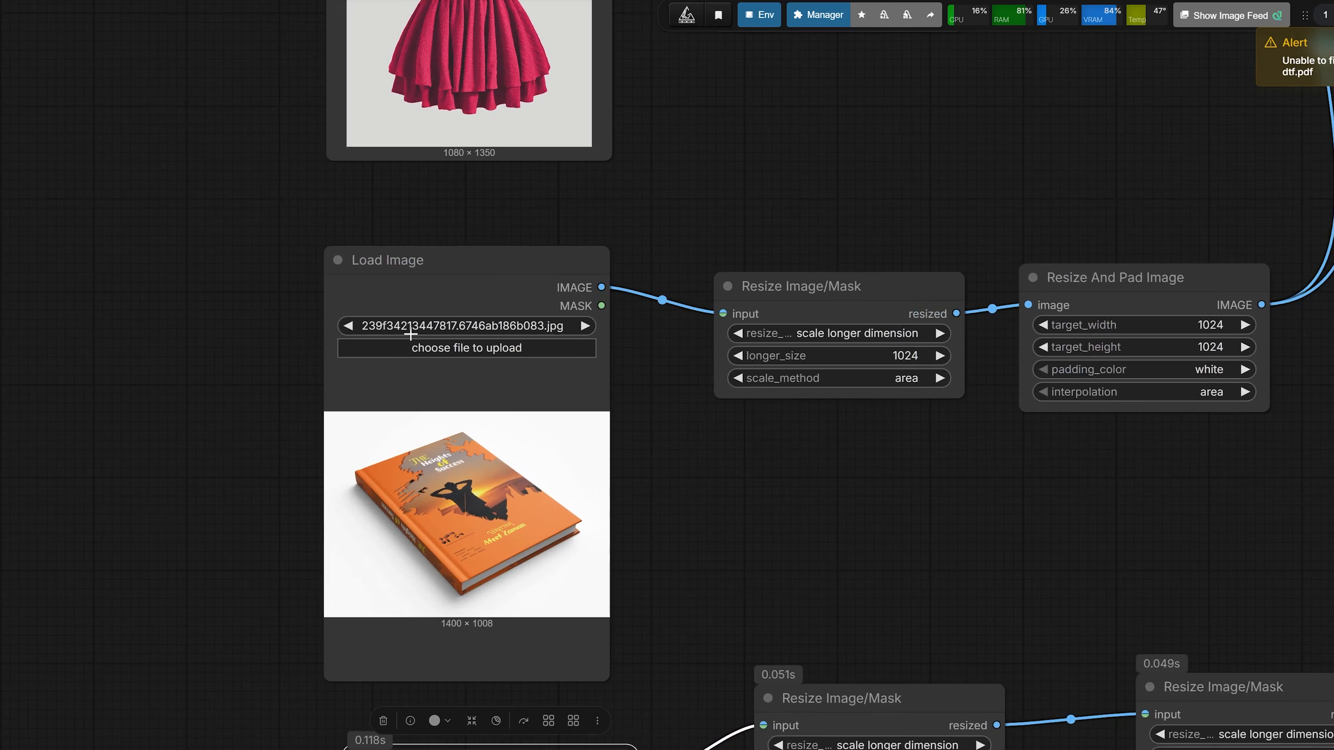
pyautogui.click(440, 270)
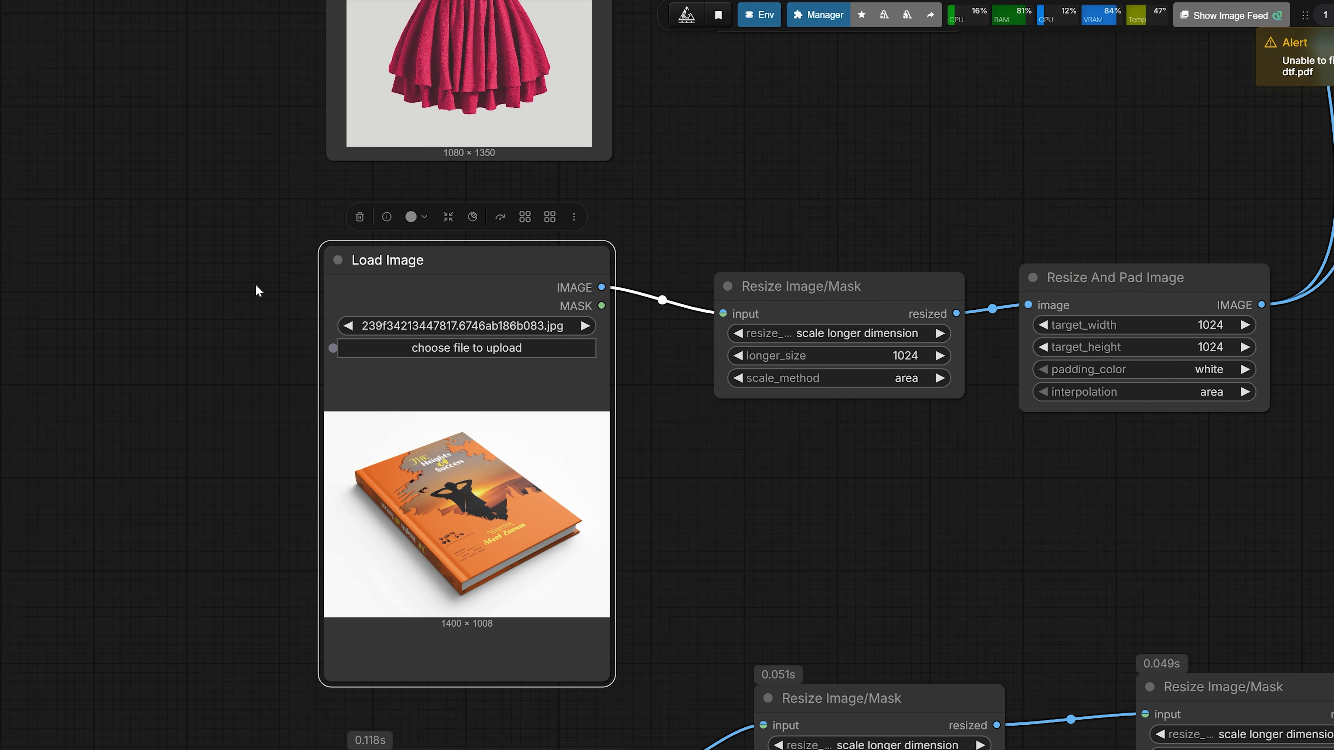
pyautogui.scroll(-2, 256, 286)
pyautogui.moveTo(256, 286); pyautogui.dragTo(231, 681)
pyautogui.click(410, 243)
pyautogui.scroll(-2, 250, 296)
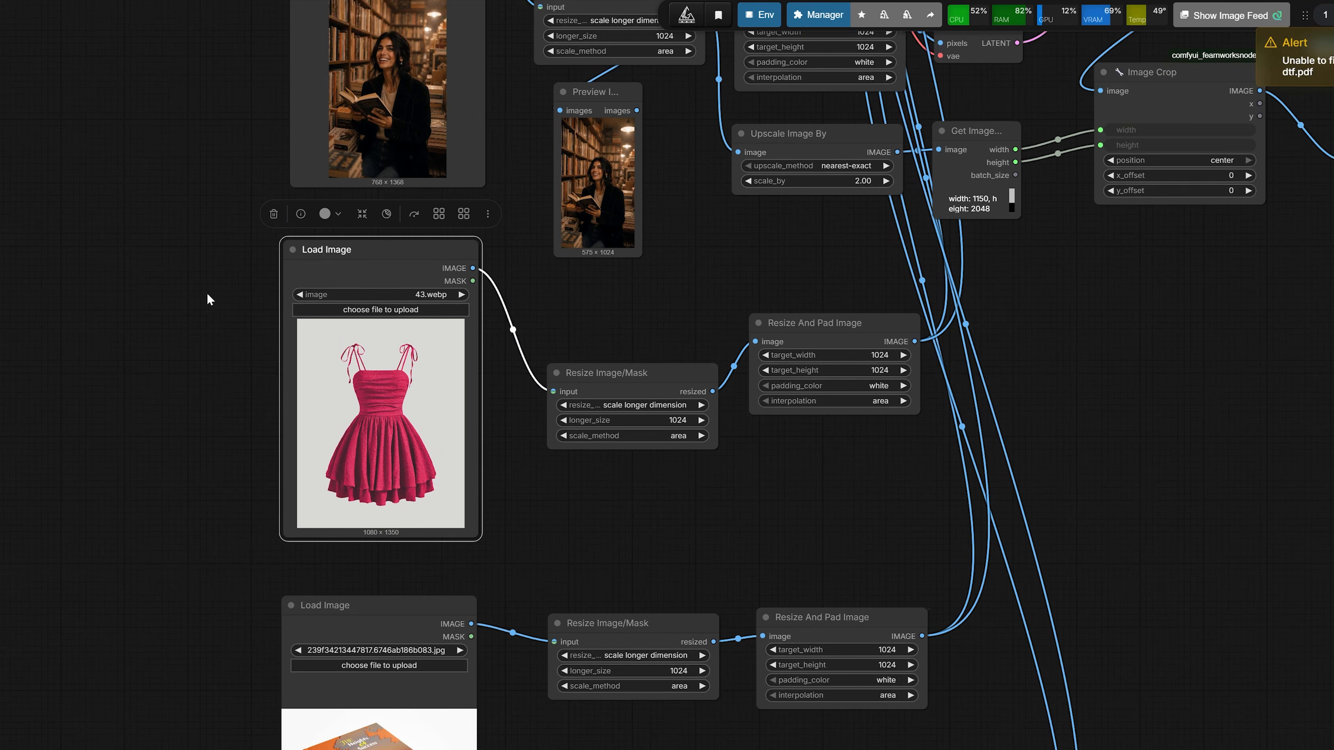
# Go through all four Load Image nodes together: bookshelf photo, orange book, pink dress and bookstore portrait.
pyautogui.moveTo(220, 224); pyautogui.dragTo(319, 366)
pyautogui.scroll(-1, 318, 366)
pyautogui.moveTo(347, 322); pyautogui.dragTo(405, 166)
pyautogui.scroll(-2, 179, 473)
pyautogui.scroll(-4, 406, 165)
pyautogui.click(450, 580)
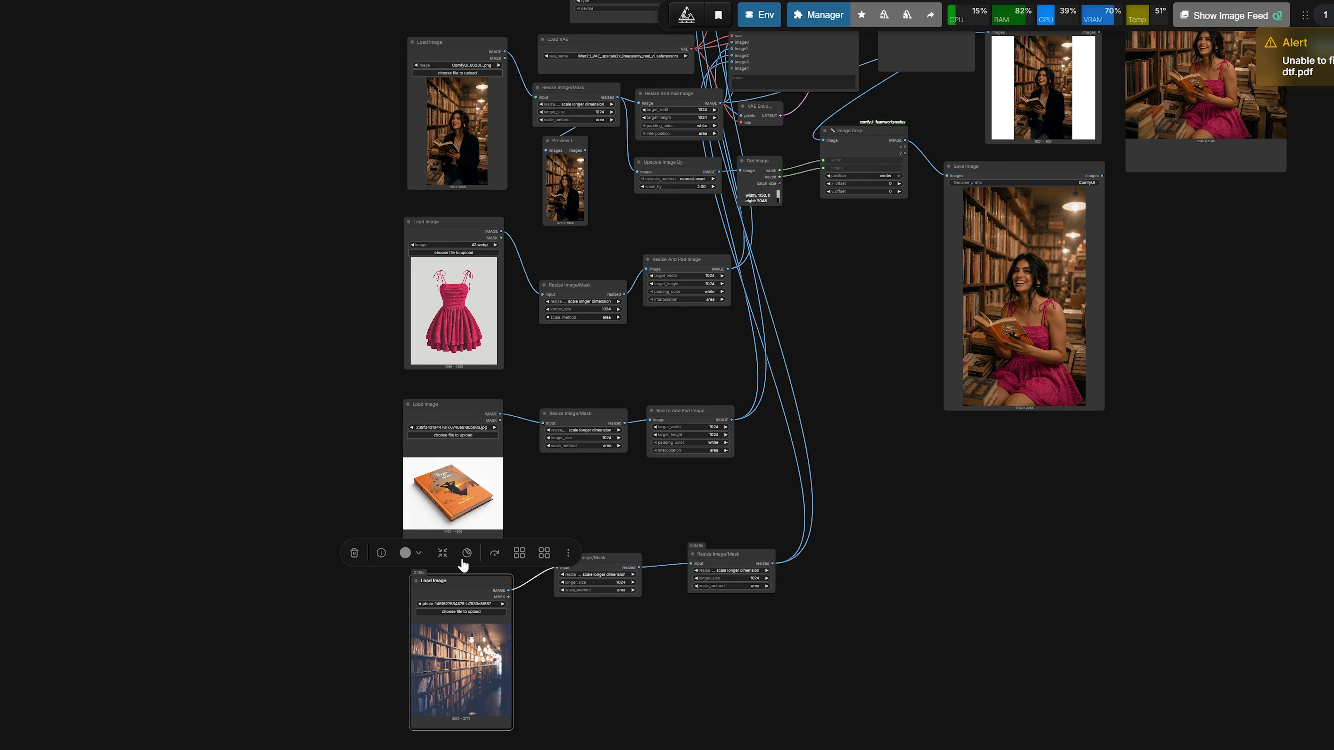
pyautogui.click(449, 411)
pyautogui.click(450, 233)
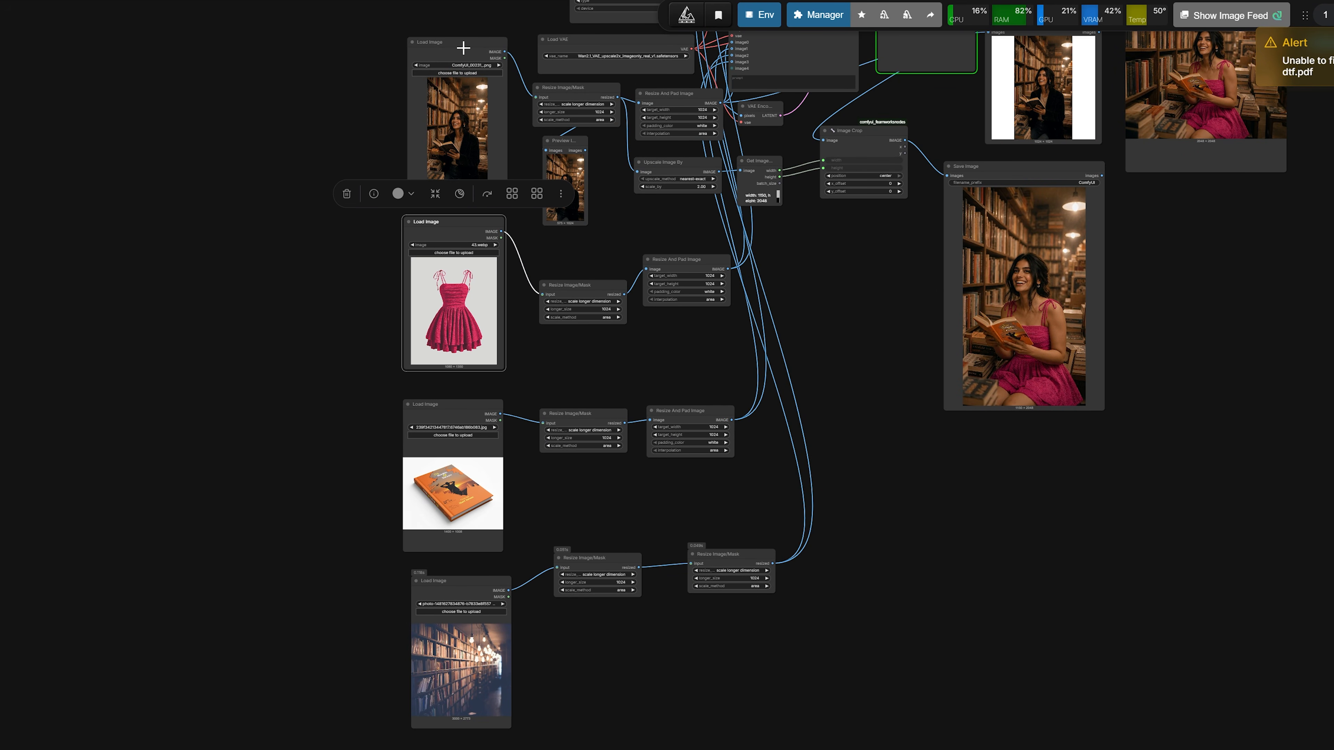
pyautogui.click(464, 48)
# Examine the four-image output, checking the hanging bulbs, the woman's face, the pink dress and the orange book.
pyautogui.moveTo(325, 245); pyautogui.dragTo(130, 440)
pyautogui.moveTo(675, 445); pyautogui.dragTo(616, 489)
pyautogui.scroll(3, 611, 381)
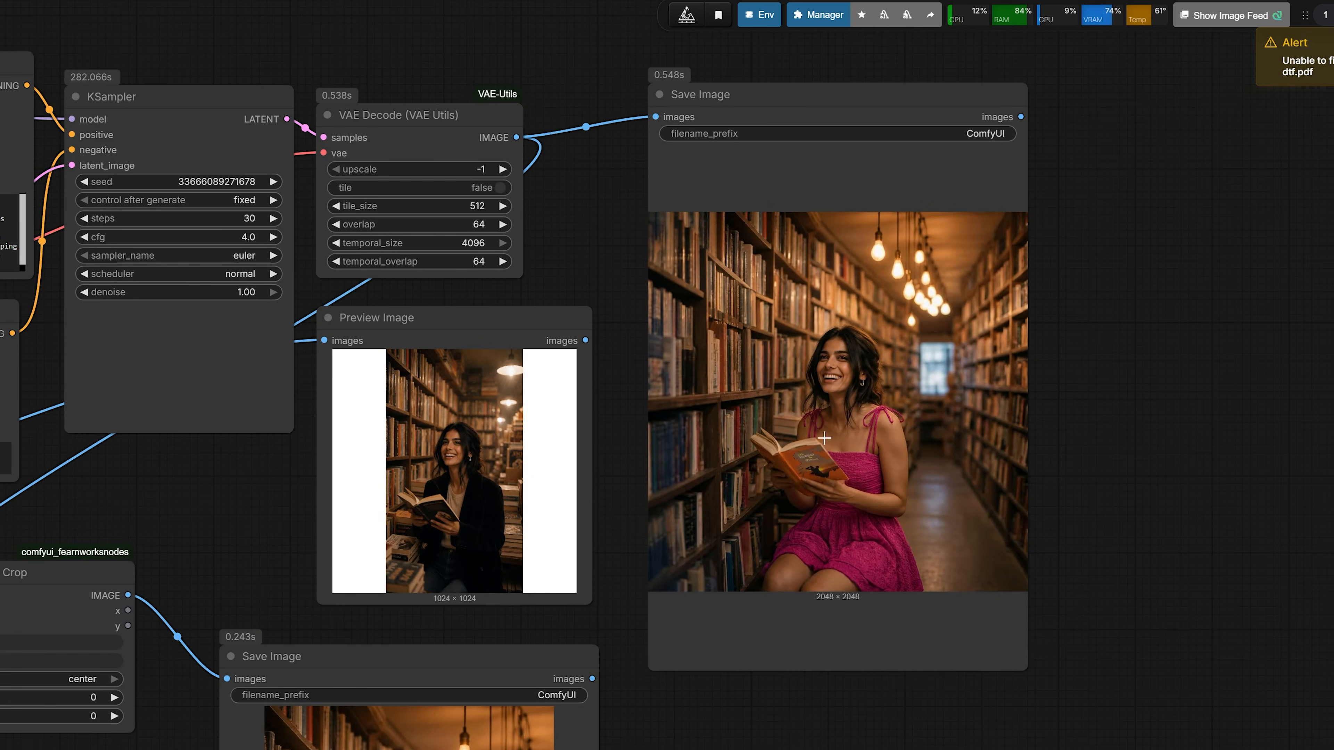
pyautogui.scroll(4, 922, 481)
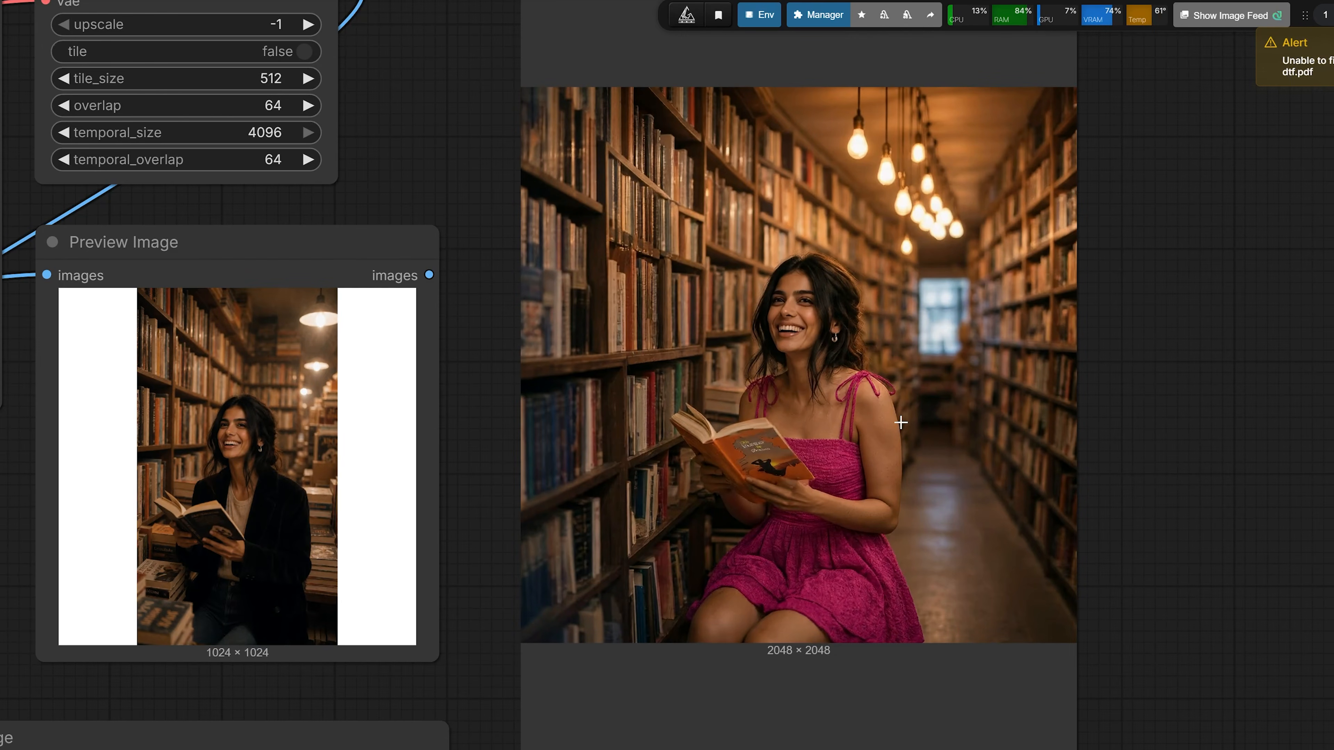
pyautogui.scroll(2, 901, 422)
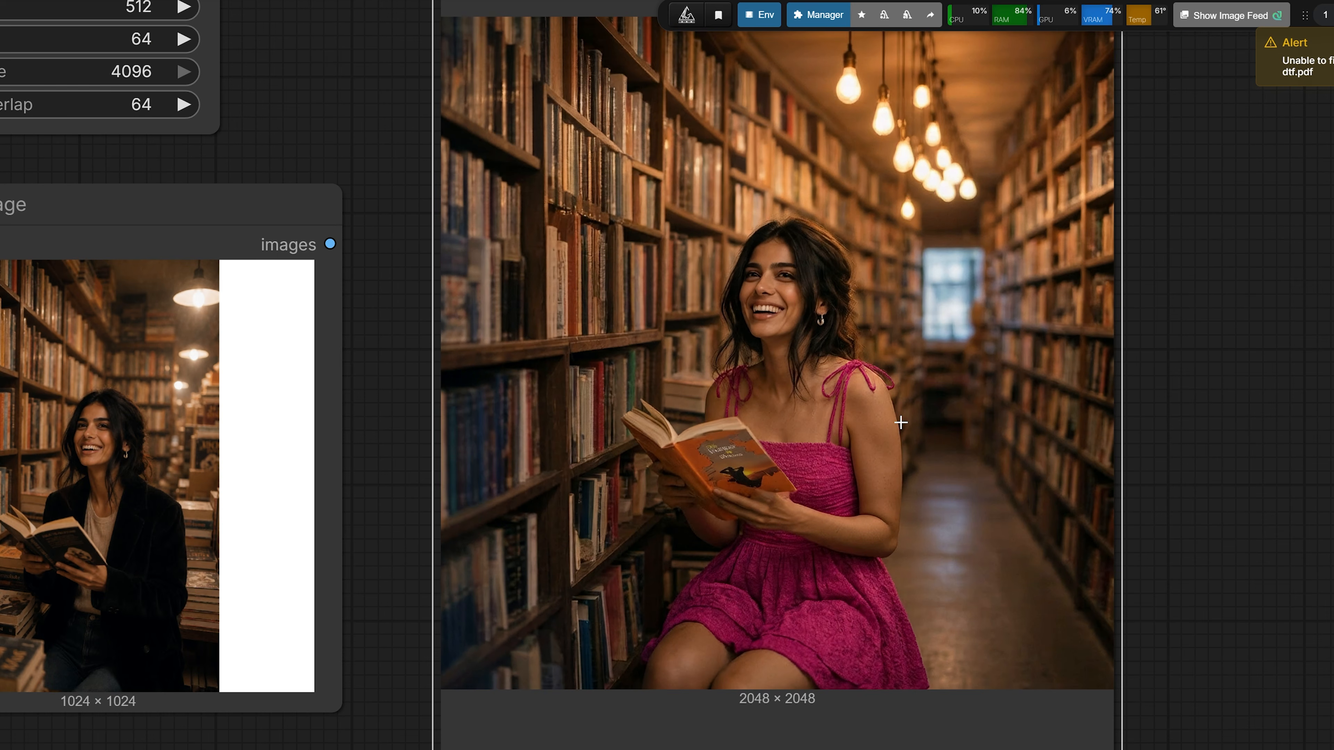
pyautogui.scroll(-4, 889, 351)
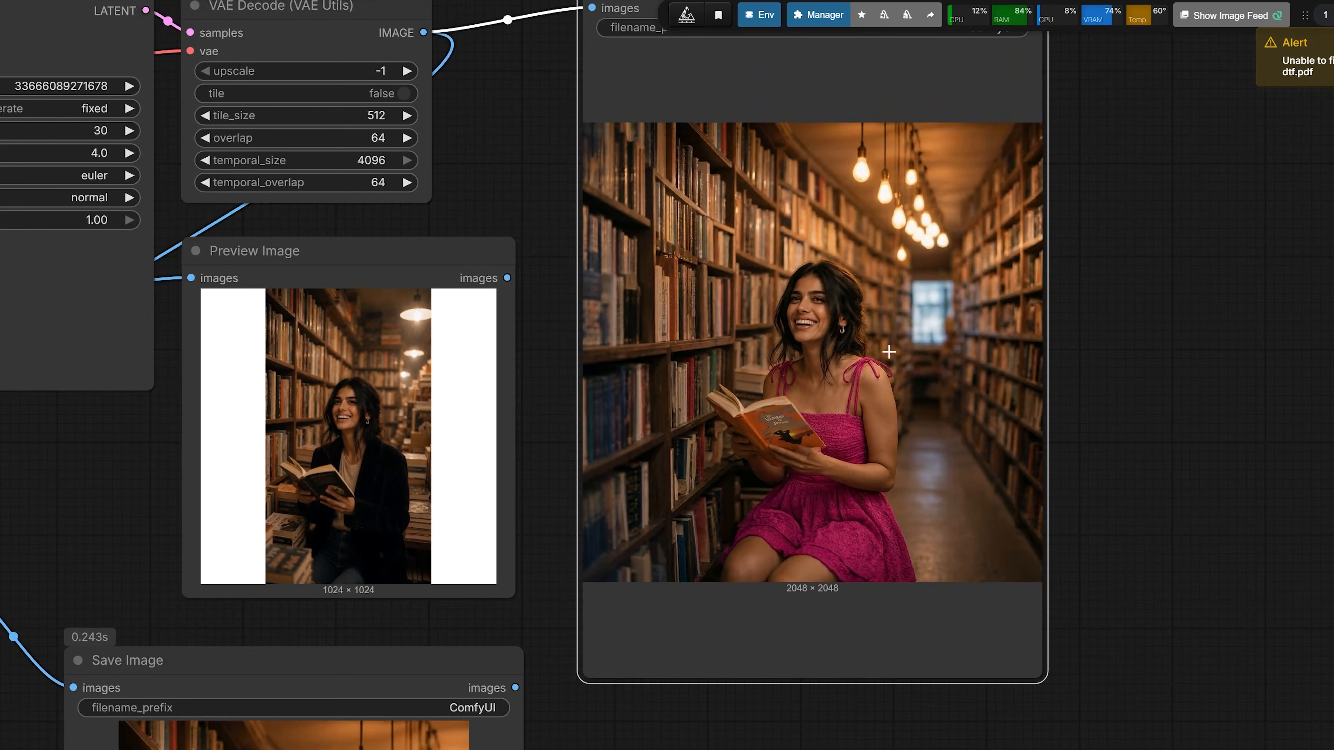
pyautogui.scroll(-3, 887, 352)
# Compare the cropped four-image output with its input images, especially the bookshelf photo with hanging bulbs.
pyautogui.moveTo(789, 685); pyautogui.dragTo(1098, 300)
pyautogui.scroll(-1, 1006, 404)
pyautogui.scroll(-1, 920, 455)
pyautogui.moveTo(551, 573); pyautogui.dragTo(777, 424)
pyautogui.scroll(-3, 746, 489)
pyautogui.click(296, 649)
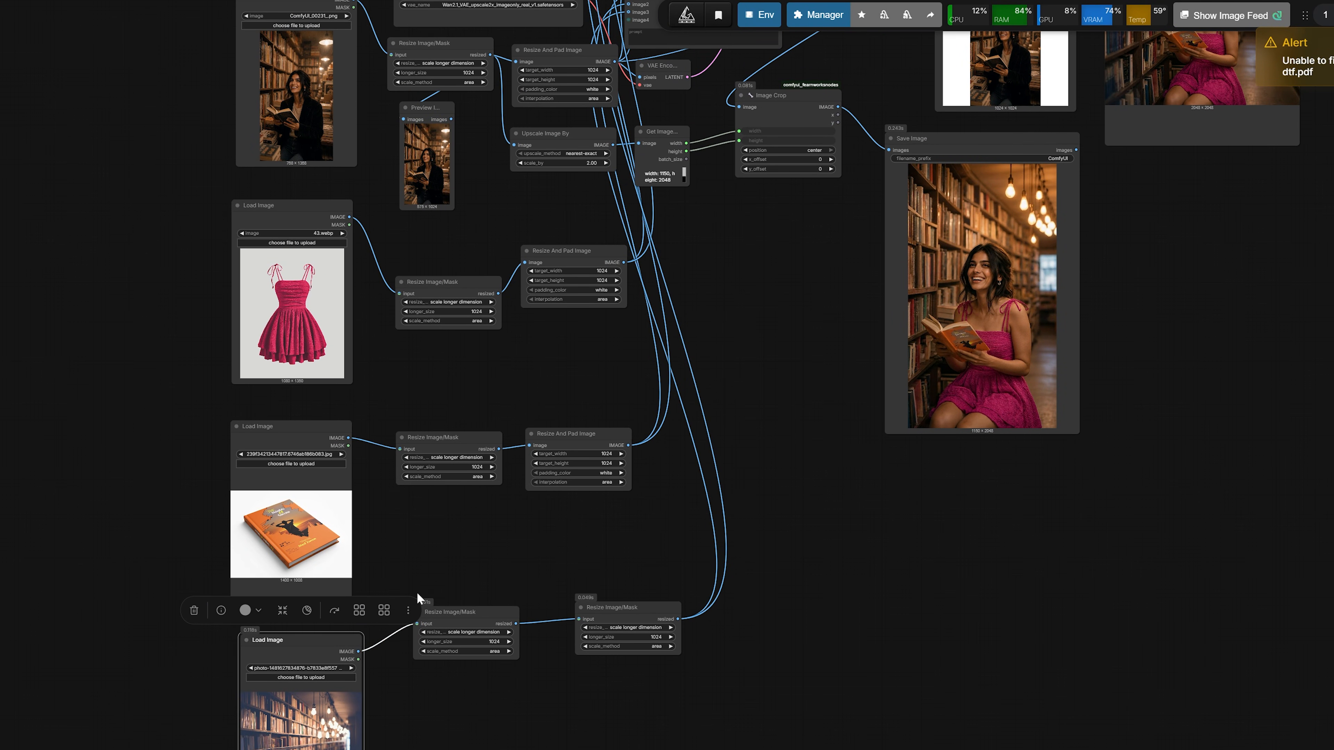
pyautogui.scroll(4, 792, 512)
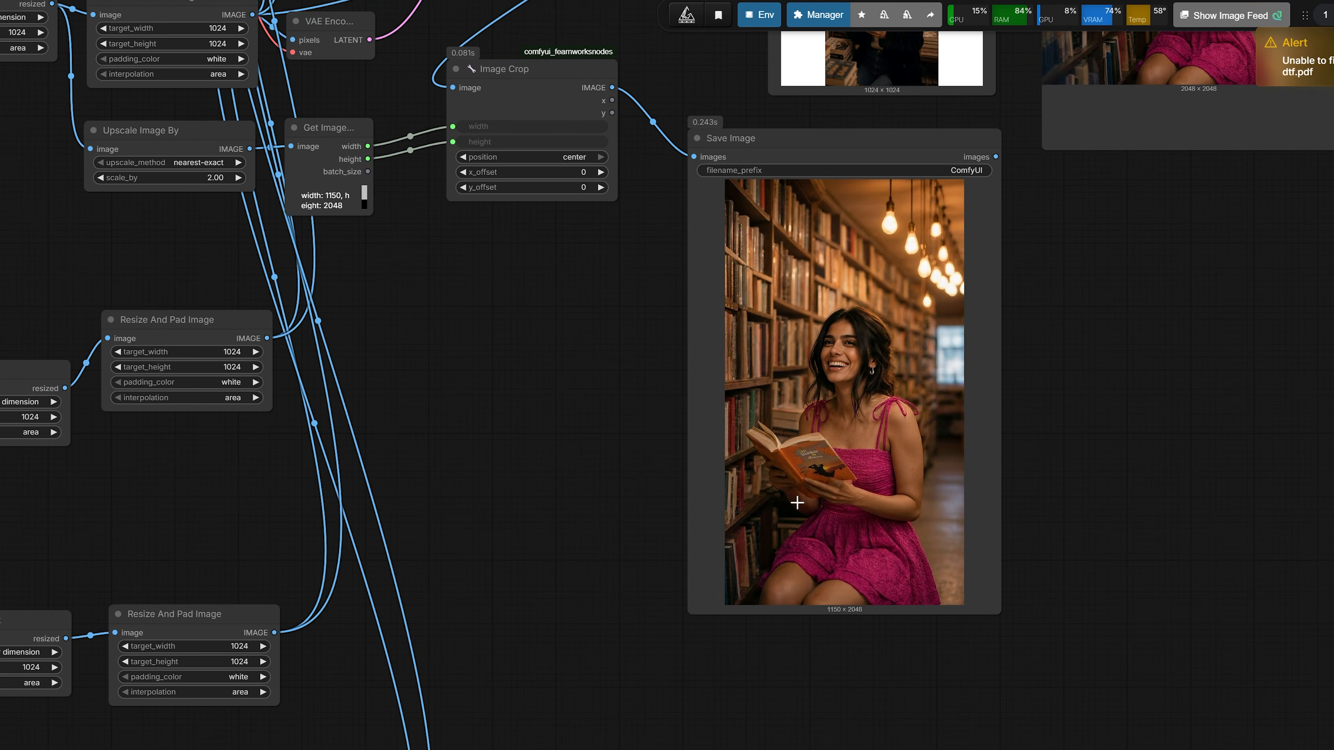
pyautogui.scroll(-3, 797, 504)
pyautogui.scroll(5, 800, 483)
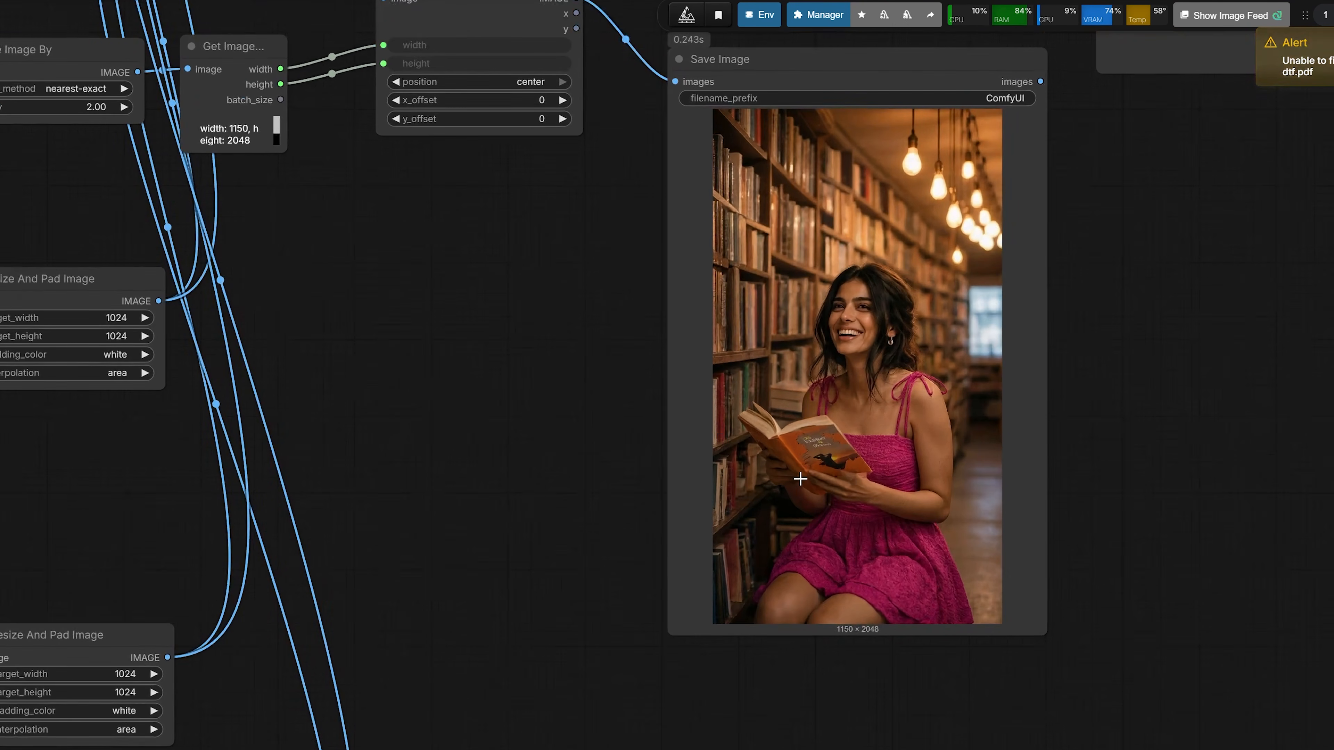
# Inspect the center-cropped output beside the padded bookstore portrait and the nodes feeding Image Crop.
pyautogui.scroll(-4, 783, 491)
pyautogui.moveTo(534, 530); pyautogui.dragTo(856, 508)
pyautogui.moveTo(936, 451); pyautogui.dragTo(642, 568)
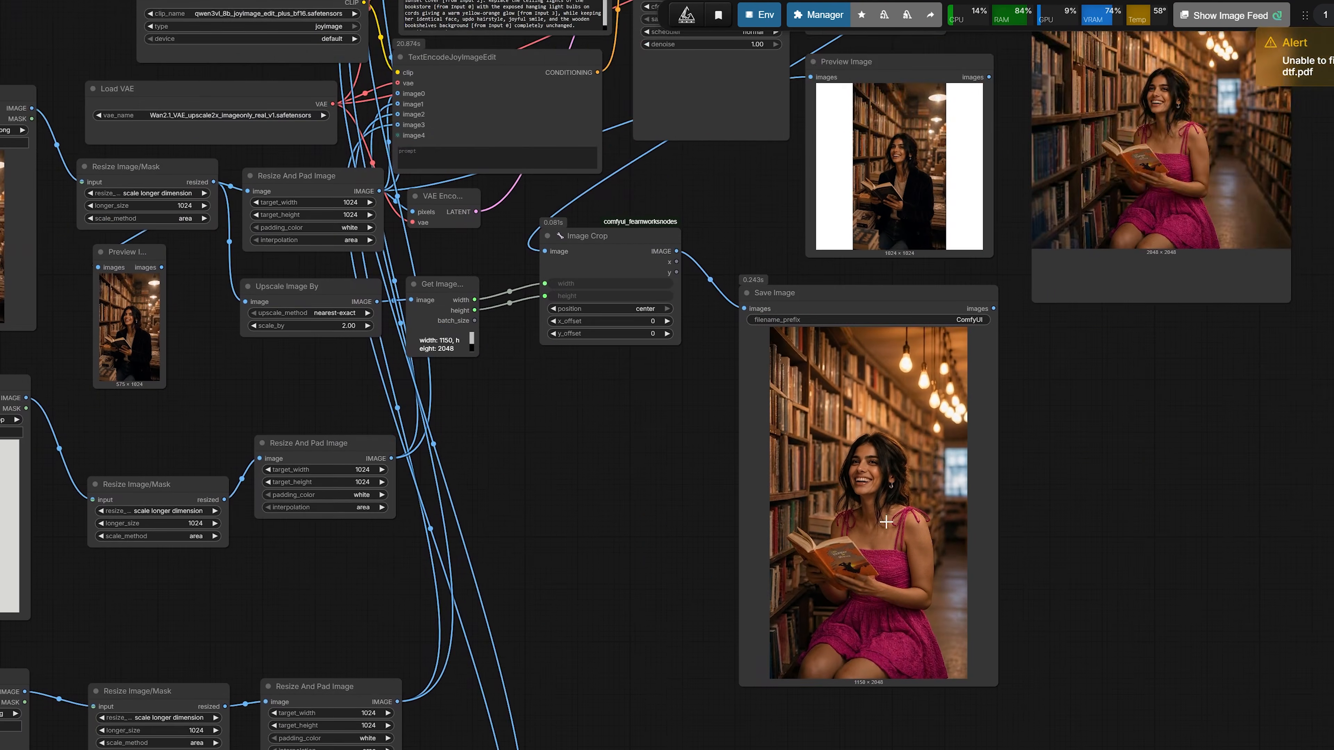
pyautogui.scroll(3, 887, 504)
pyautogui.scroll(-4, 706, 468)
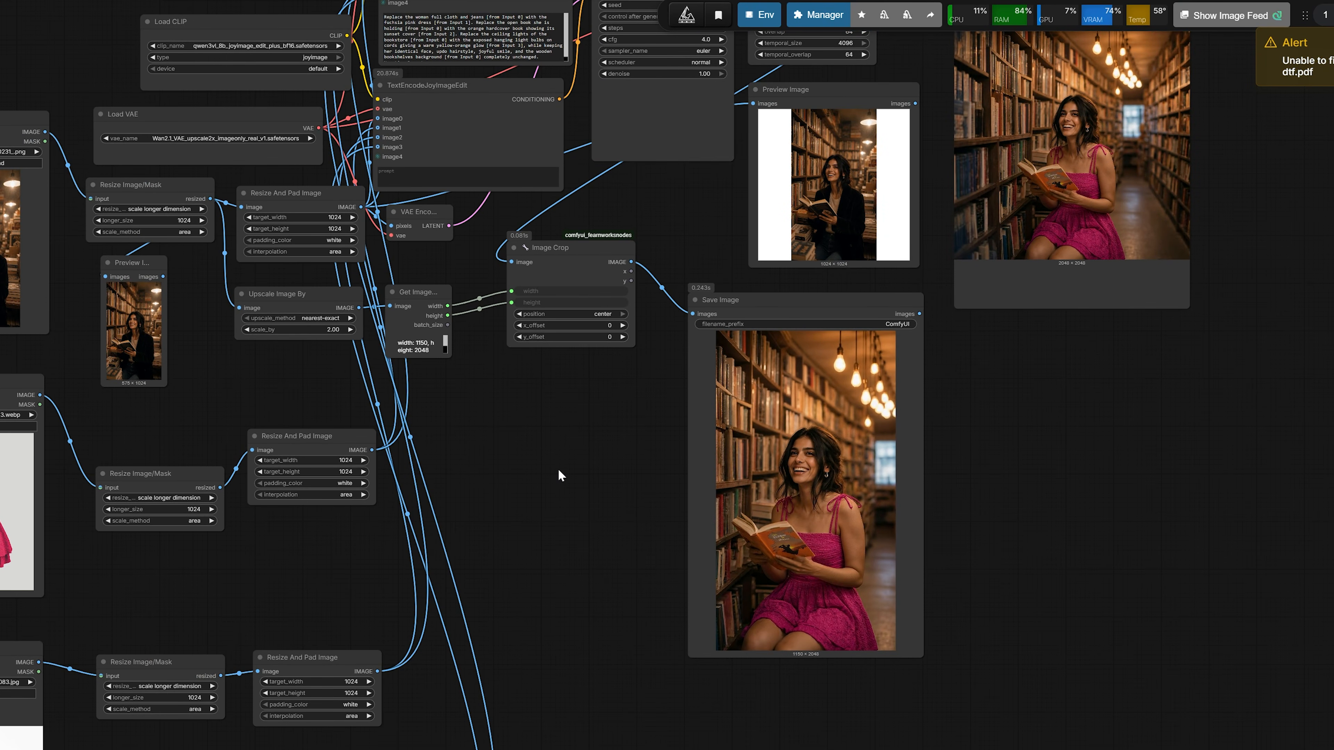
pyautogui.scroll(5, 788, 467)
pyautogui.moveTo(494, 495); pyautogui.dragTo(441, 596)
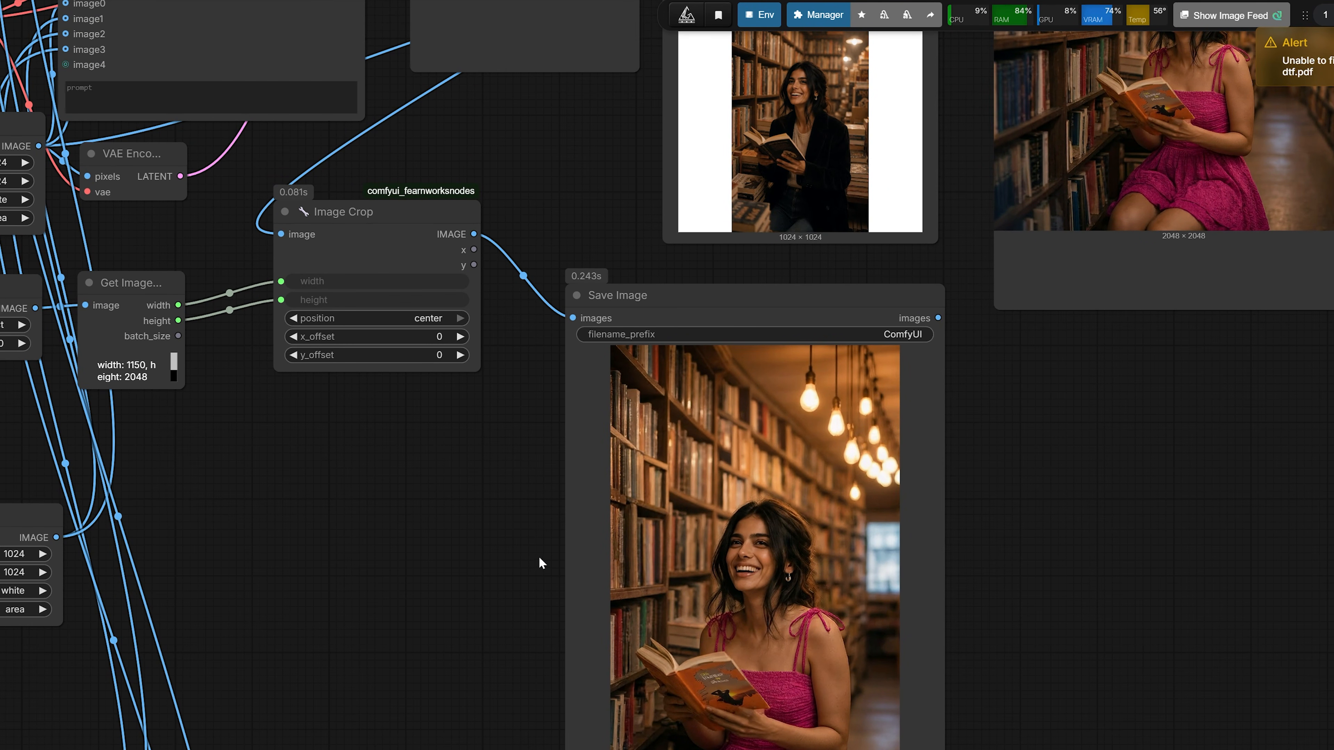
pyautogui.scroll(2, 530, 521)
pyautogui.scroll(-4, 529, 521)
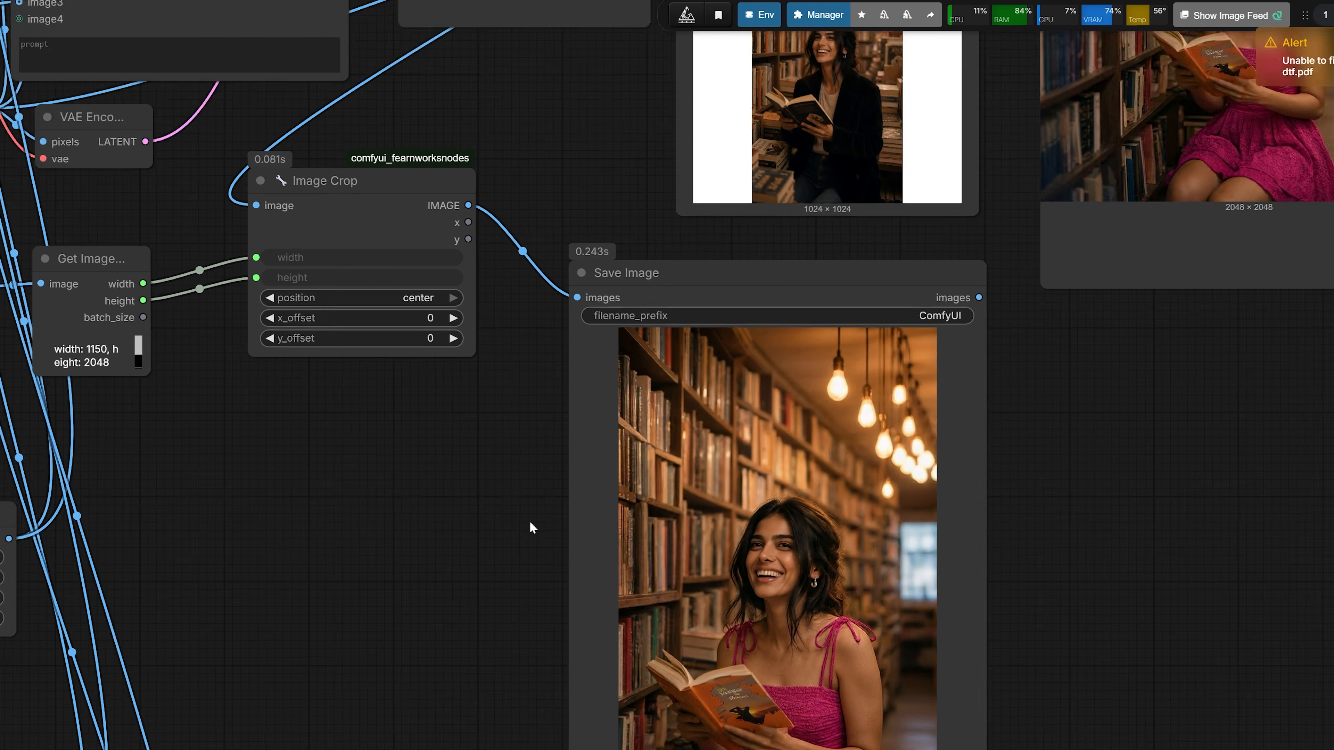
# Check the lighting, background and face in the full square output, then compare them with the cropped version.
pyautogui.scroll(12, 780, 475)
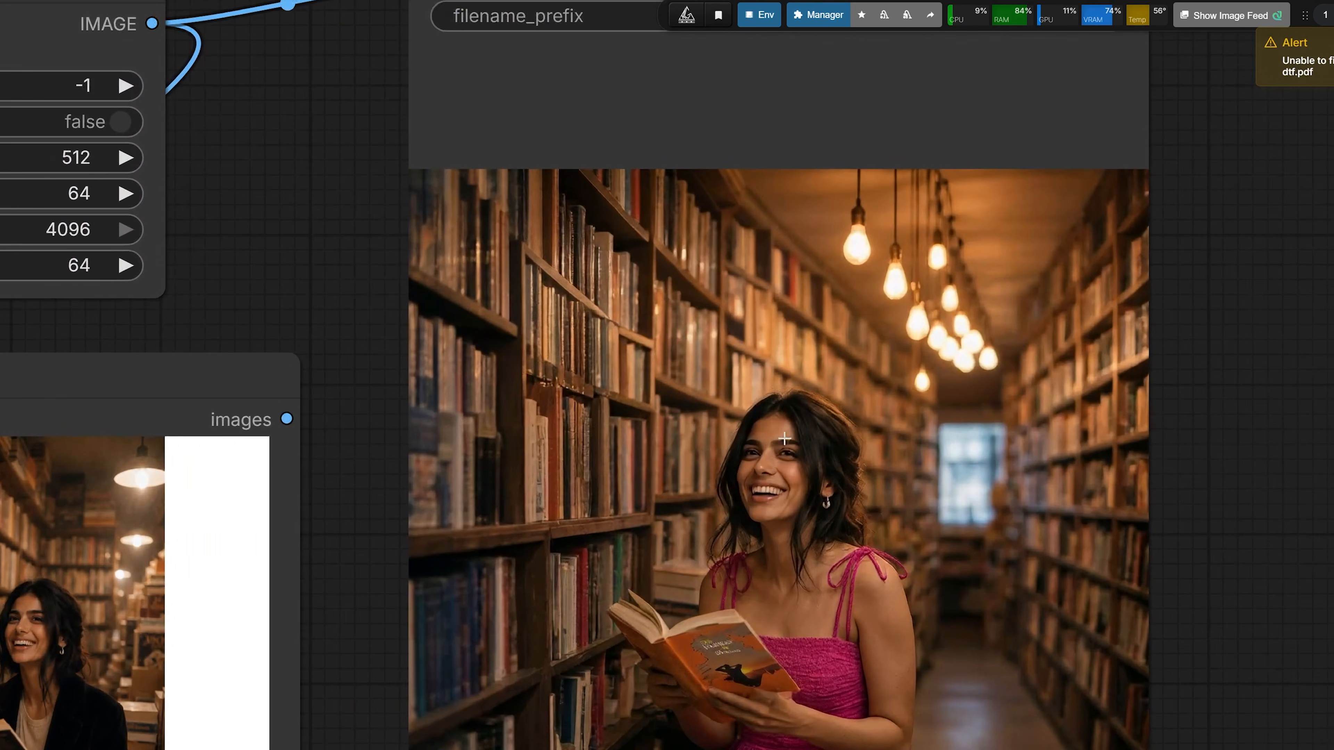
pyautogui.scroll(-5, 814, 436)
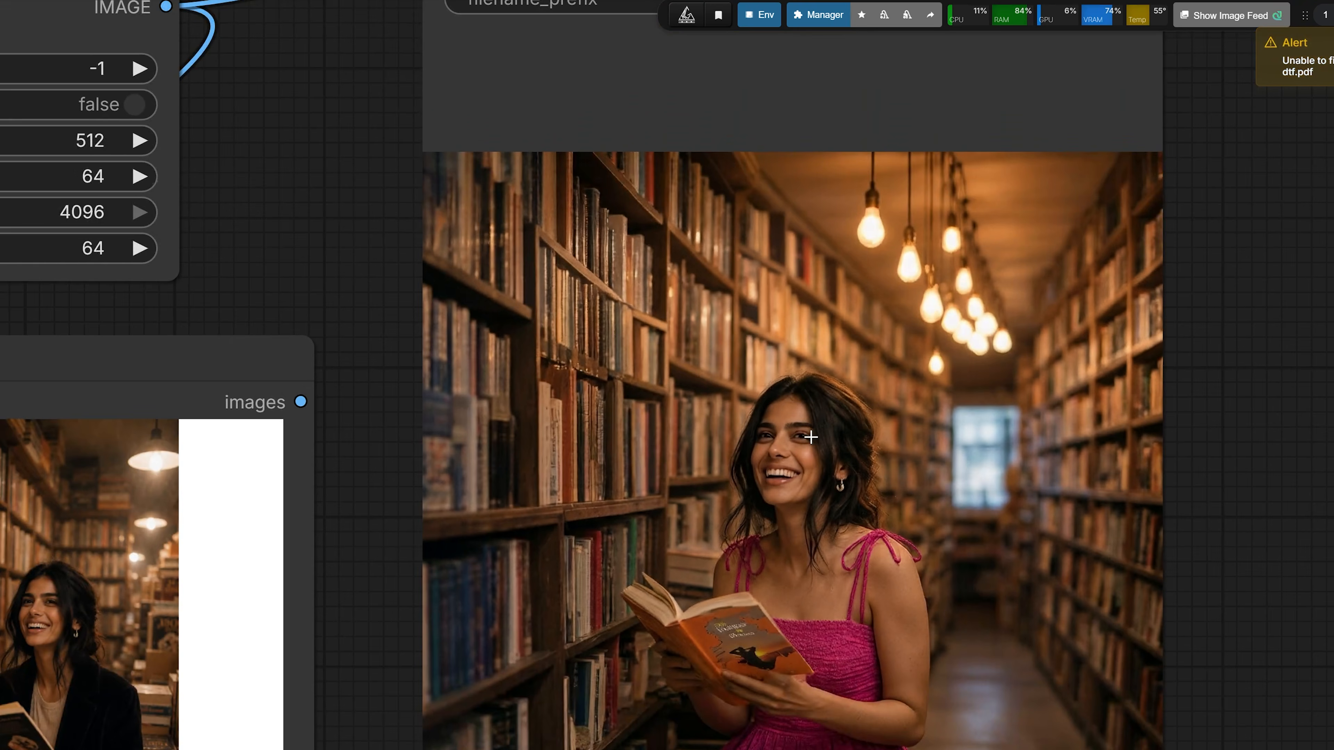
pyautogui.scroll(2, 785, 463)
pyautogui.scroll(-4, 786, 457)
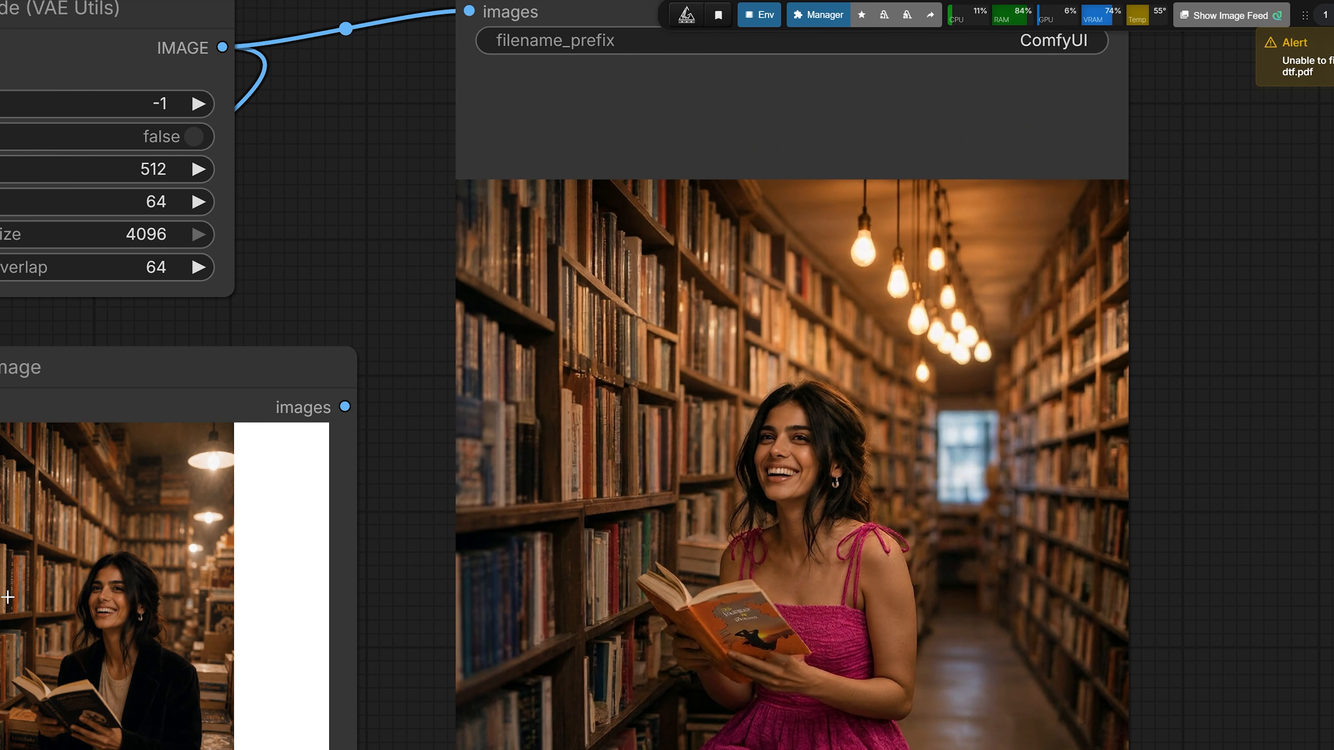
pyautogui.scroll(-3, 474, 571)
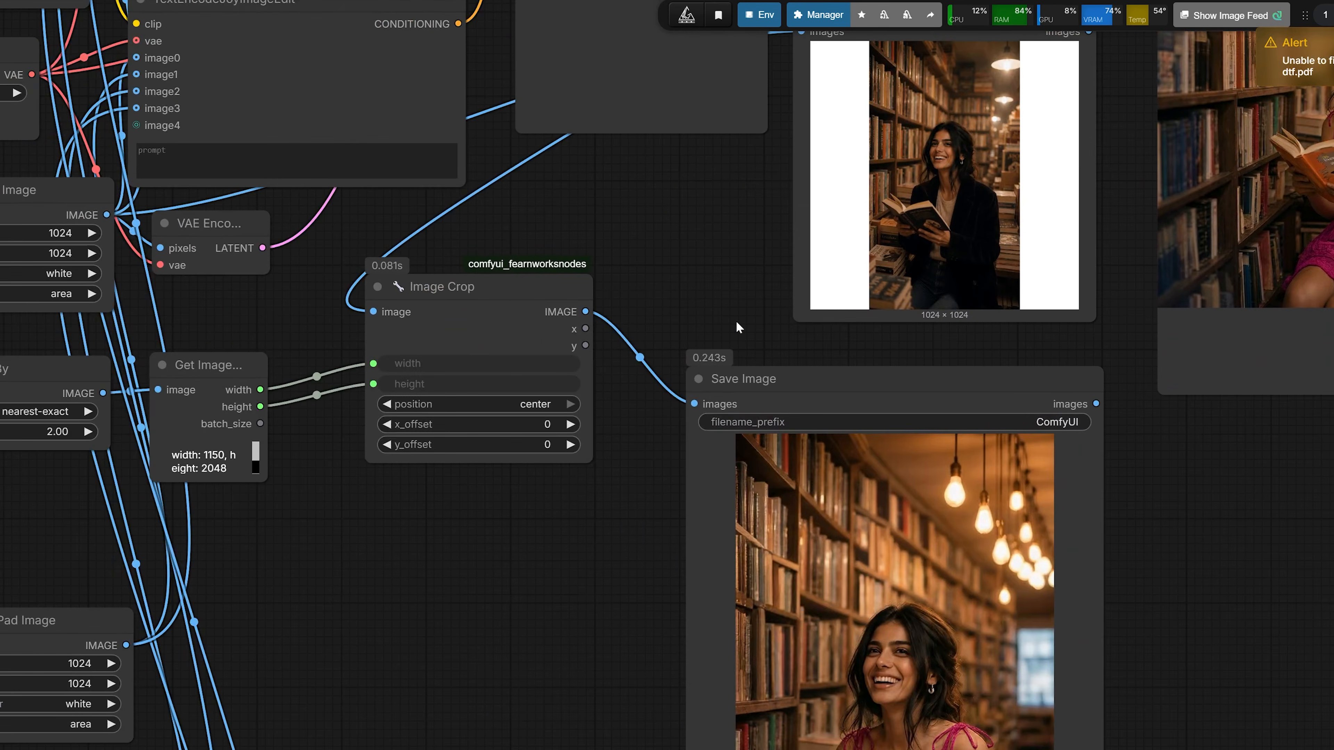
pyautogui.scroll(-3, 738, 326)
pyautogui.scroll(1, 715, 531)
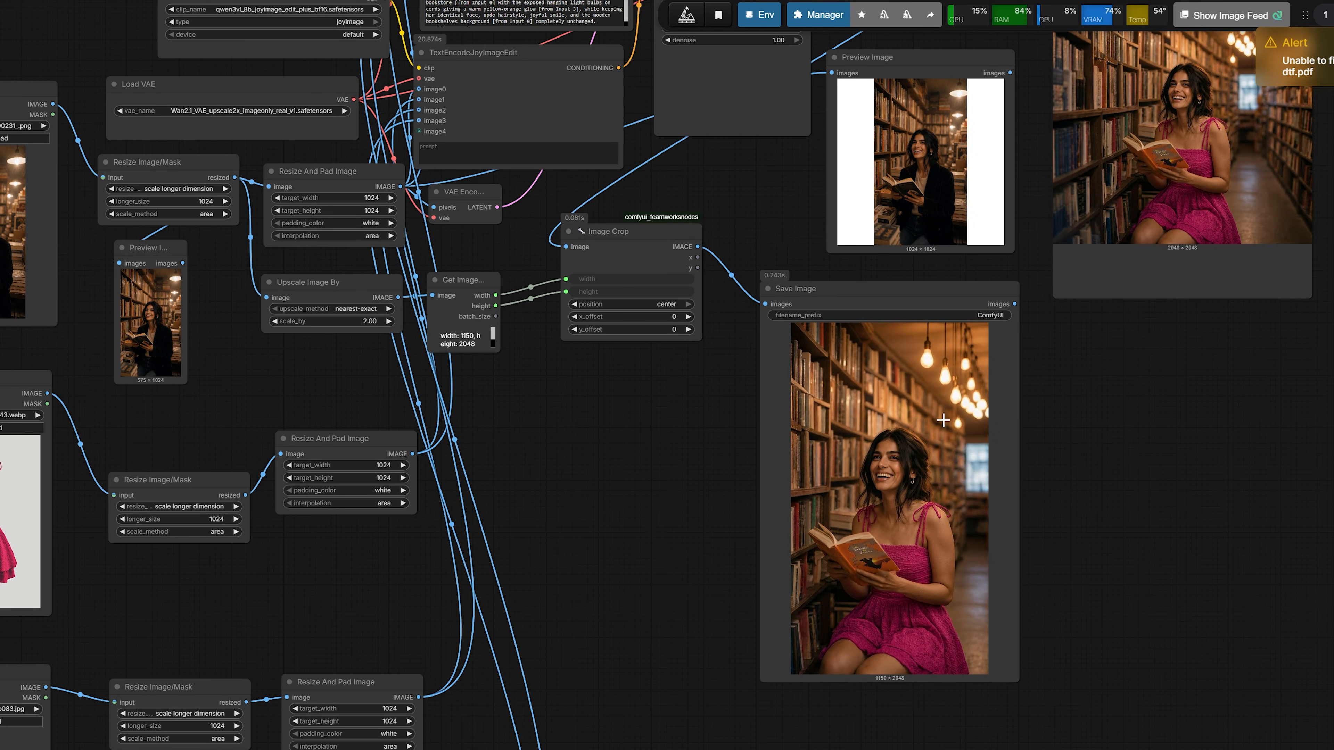
pyautogui.scroll(3, 903, 452)
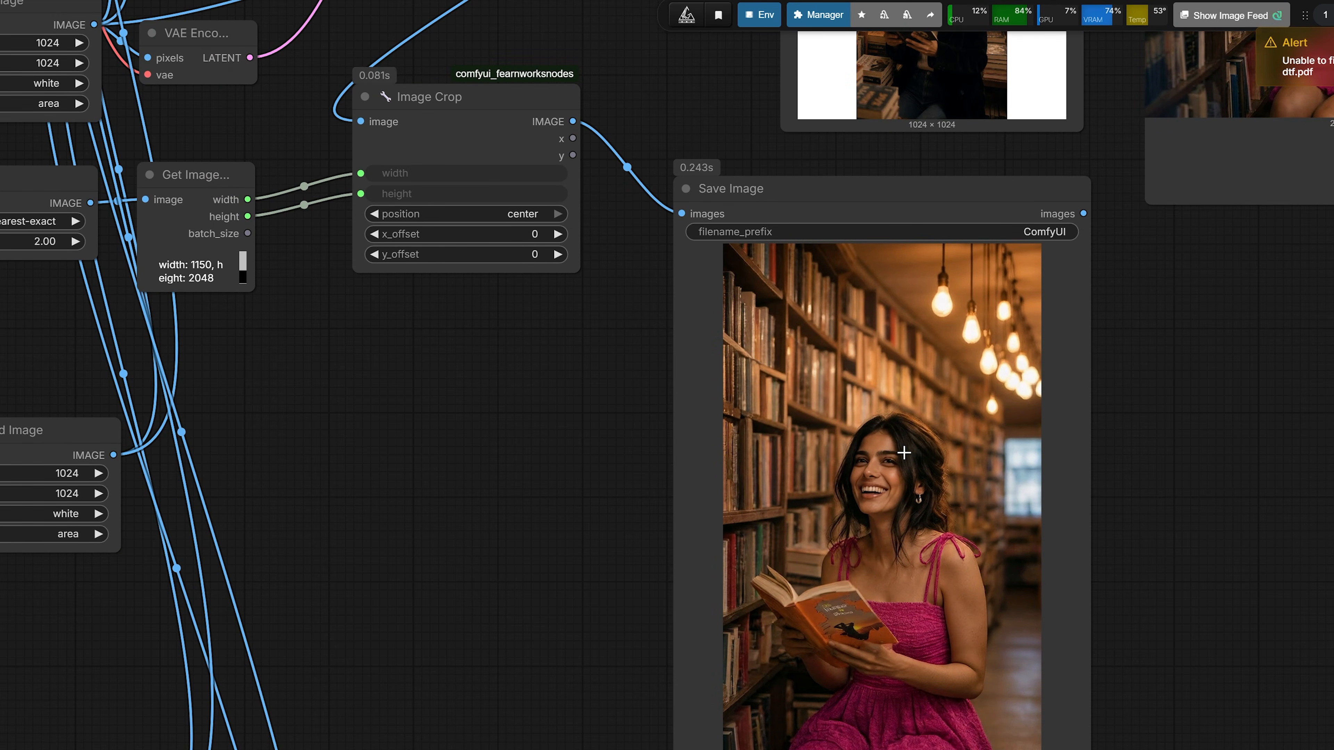
# Compare the full square bookstore output with the padded portrait in Preview Image, looking at the pose, face, lighting and bookshelves.
pyautogui.scroll(-3, 903, 453)
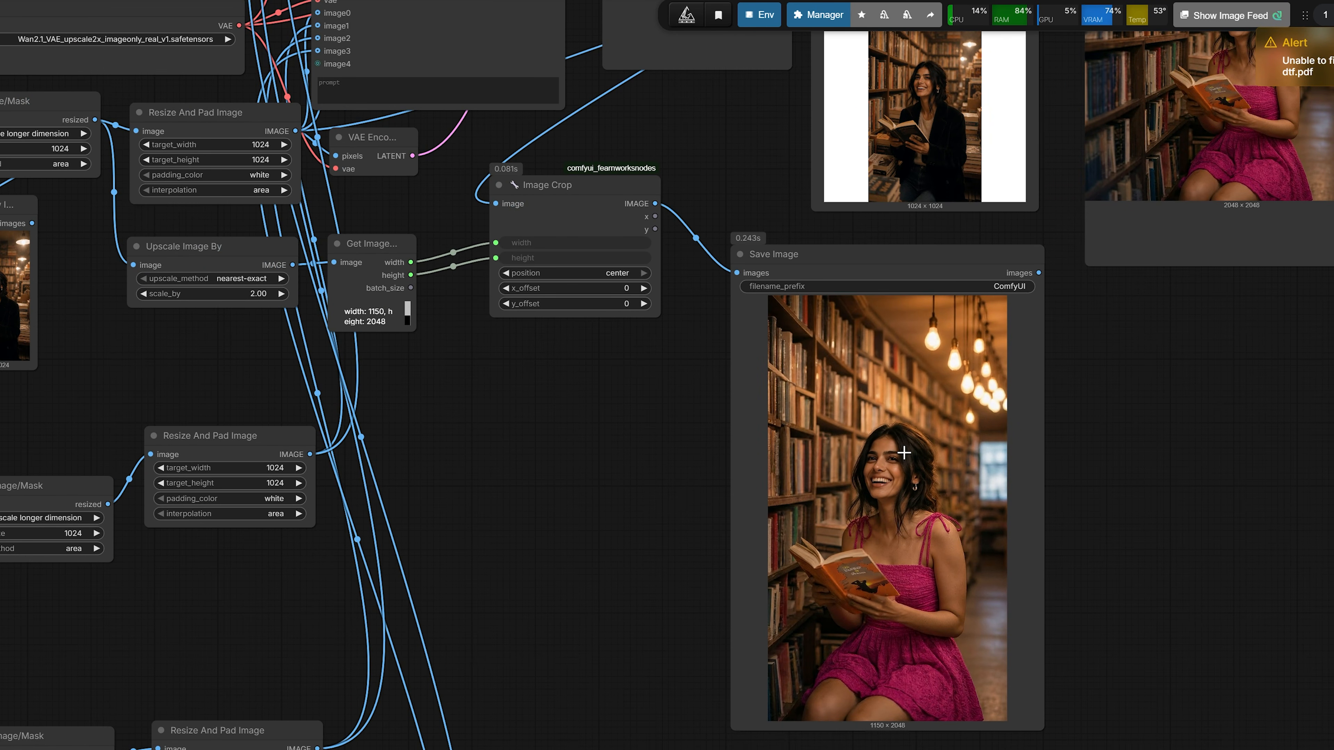
pyautogui.scroll(-4, 904, 452)
pyautogui.moveTo(689, 533)
pyautogui.mouseDown()
pyautogui.moveTo(857, 357)
pyautogui.moveTo(715, 531)
pyautogui.mouseUp()
pyautogui.scroll(-3, 856, 357)
pyautogui.scroll(8, 491, 126)
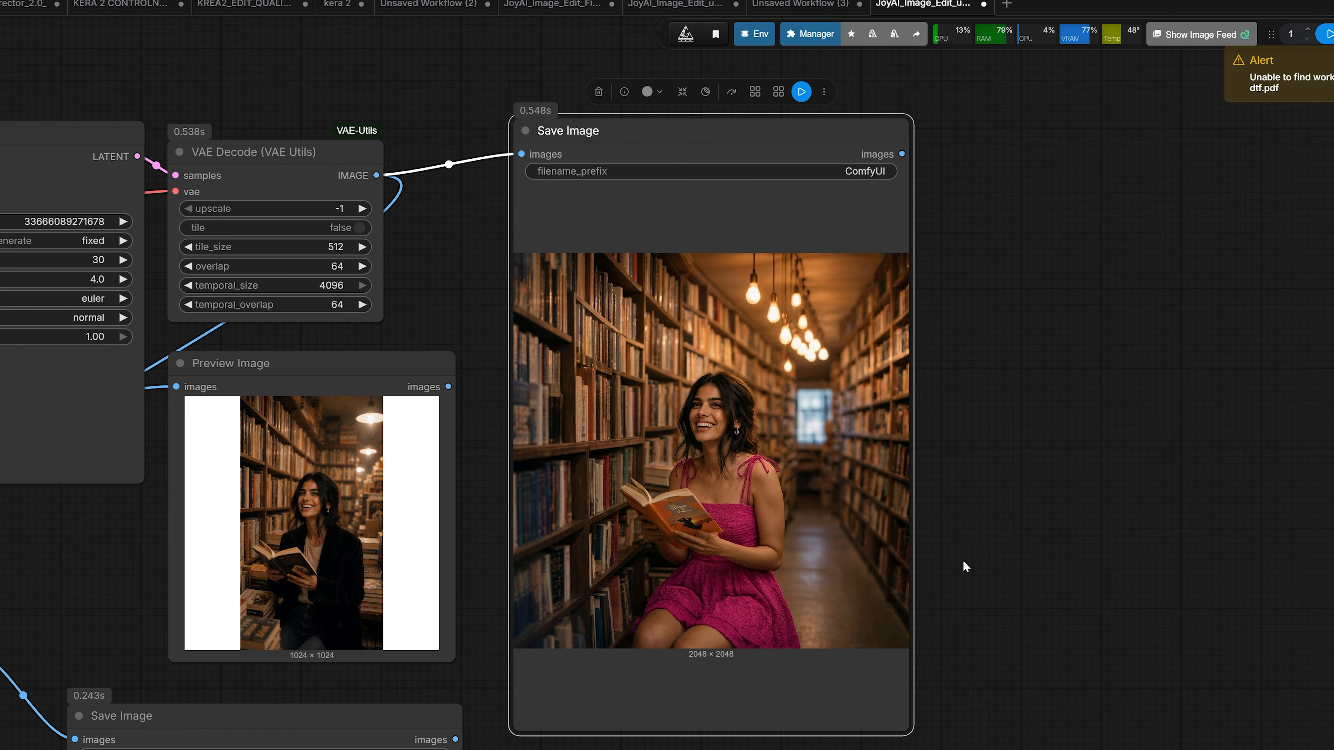
pyautogui.scroll(2, 963, 560)
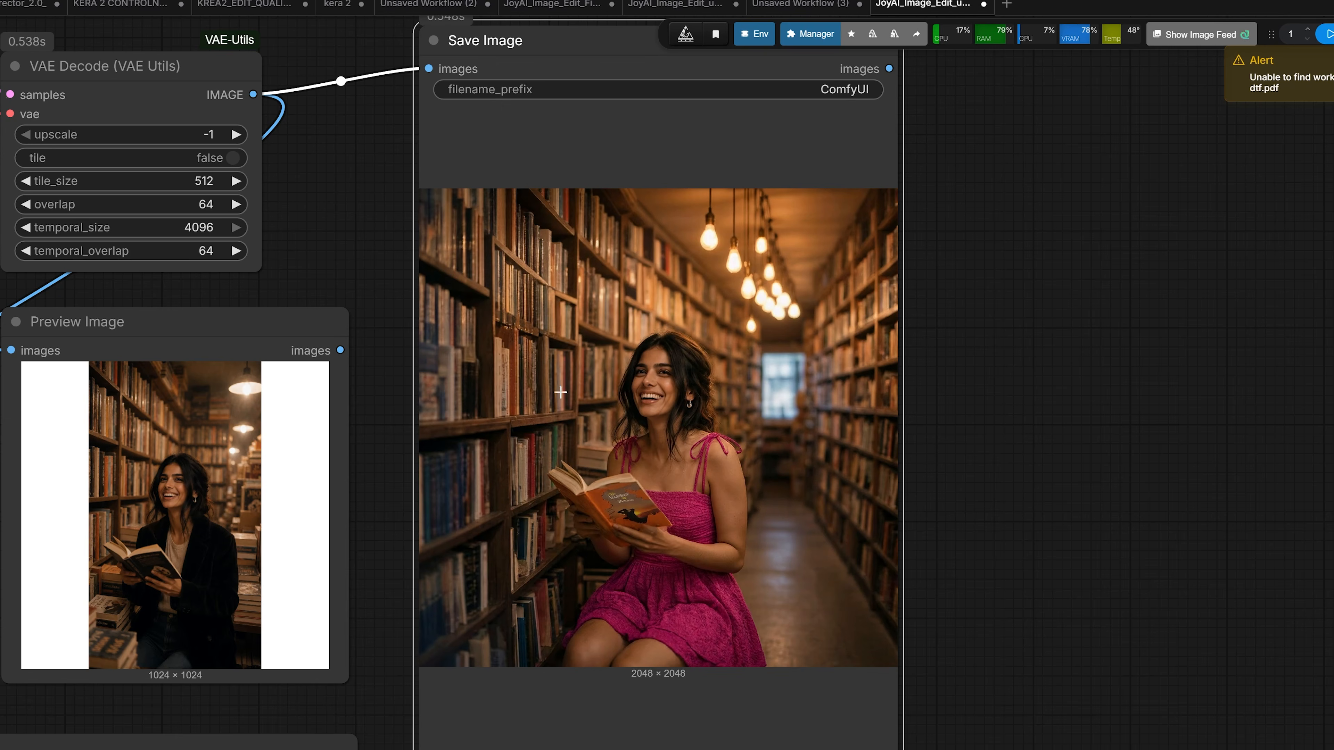
pyautogui.moveTo(374, 378); pyautogui.dragTo(542, 378)
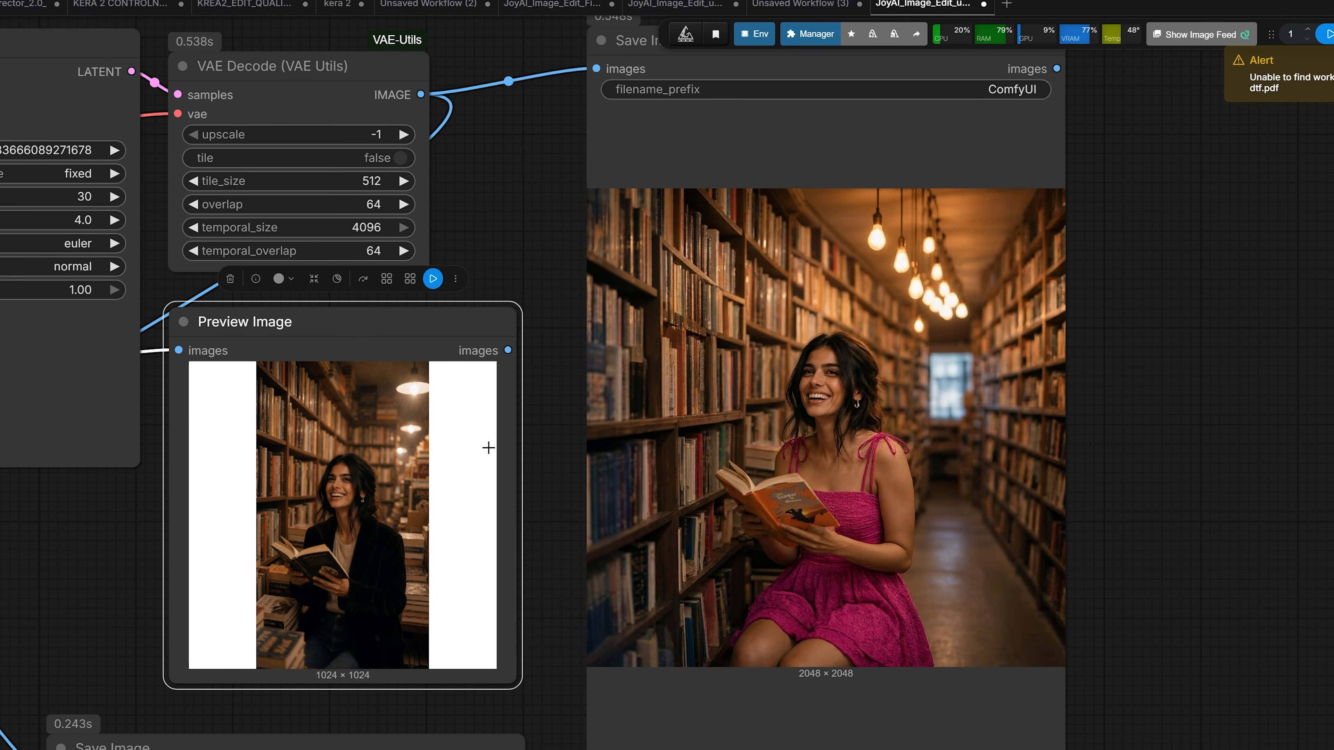
pyautogui.scroll(4, 488, 447)
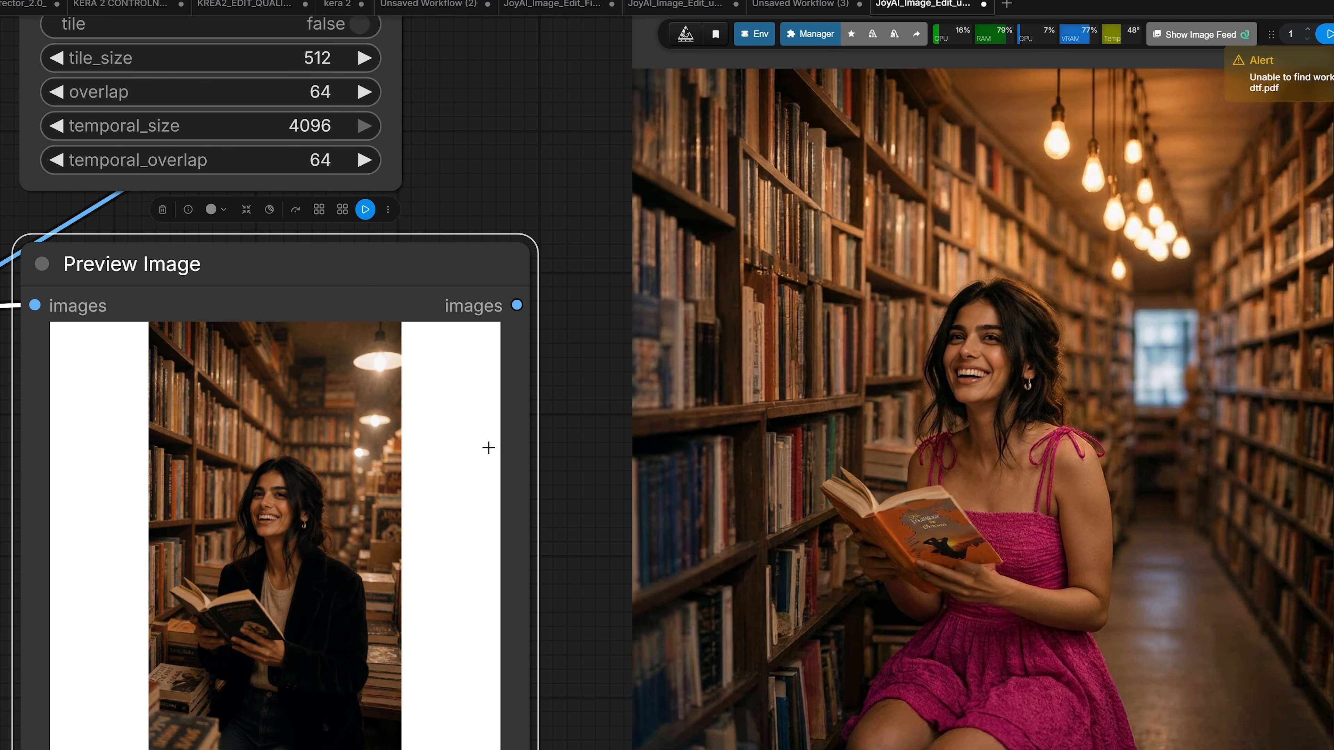
pyautogui.scroll(-2, 488, 447)
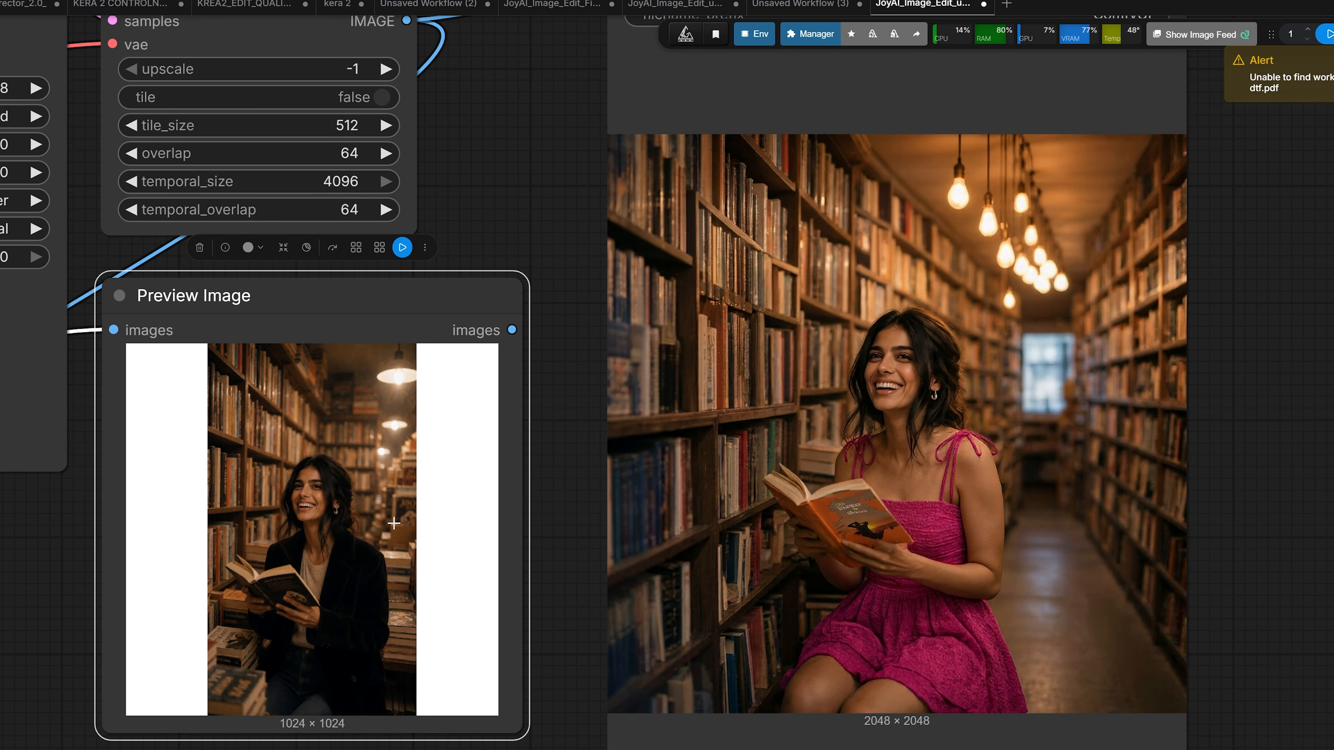
# Examine the woman's face and hair, the pink dress and the bookshelf background in the uncropped square output.
pyautogui.moveTo(483, 178); pyautogui.dragTo(288, 245)
pyautogui.scroll(-1, 626, 462)
pyautogui.scroll(2, 735, 457)
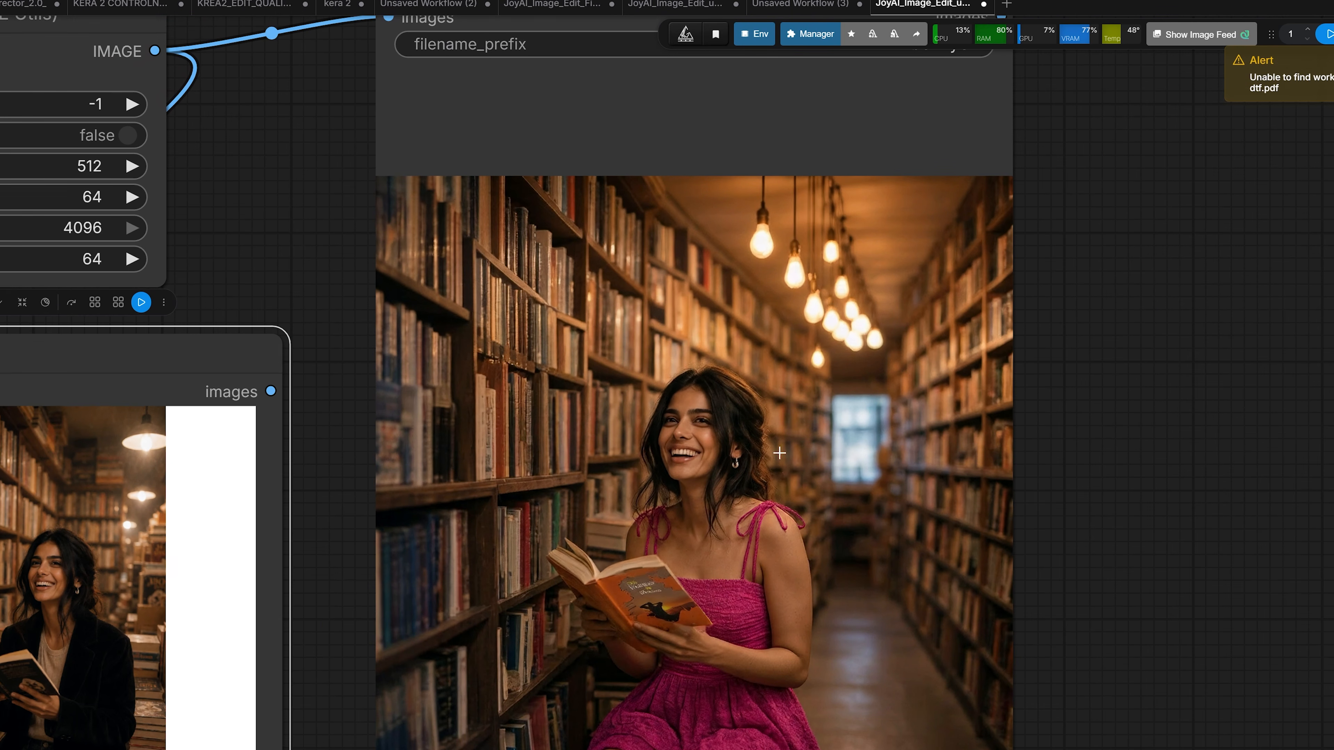
pyautogui.scroll(-1, 587, 436)
pyautogui.moveTo(287, 310); pyautogui.dragTo(228, 246)
pyautogui.scroll(2, 537, 318)
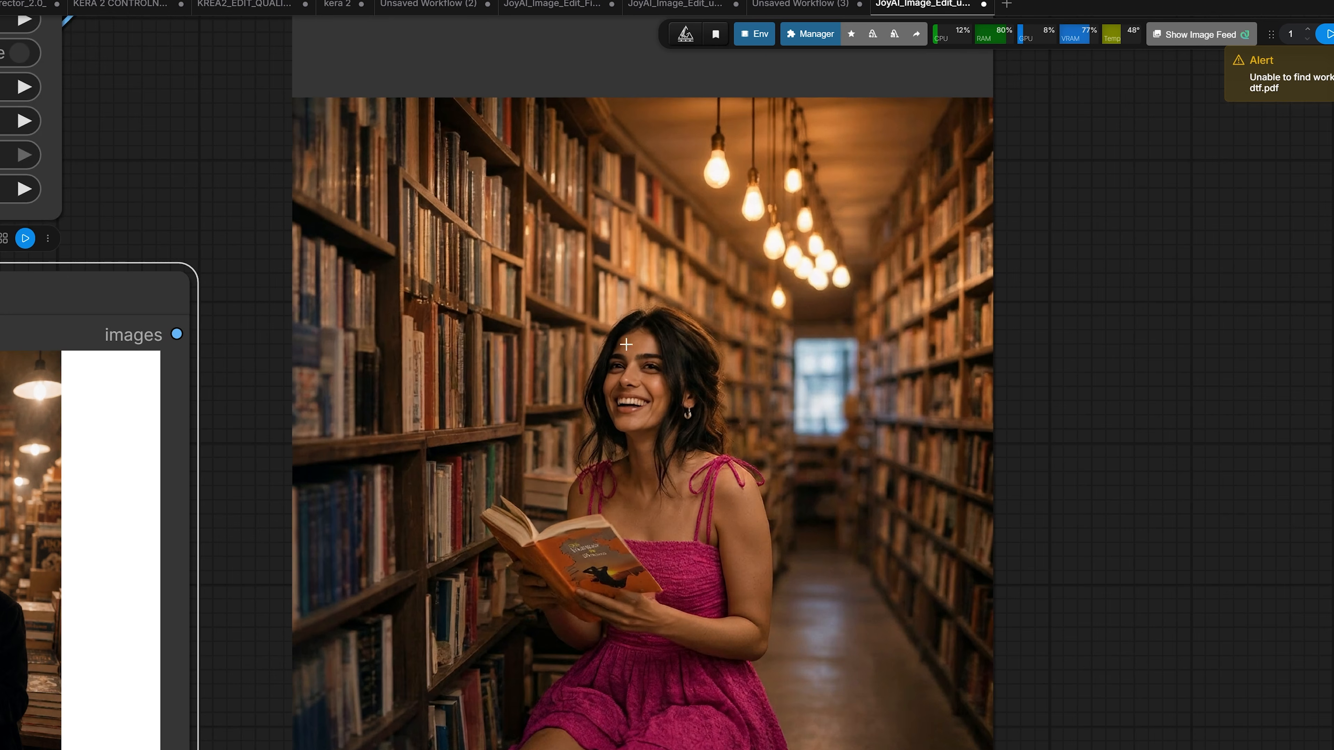
pyautogui.scroll(-2, 598, 412)
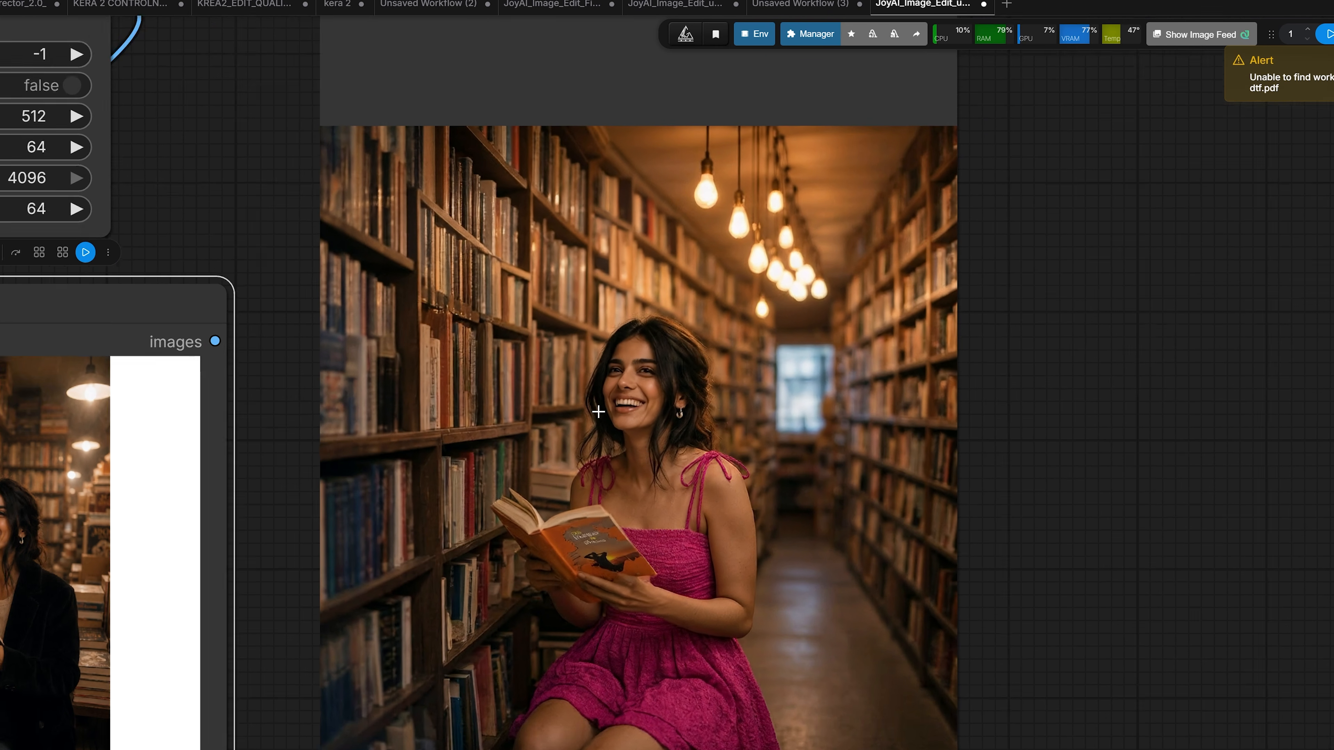
pyautogui.scroll(-2, 598, 412)
pyautogui.scroll(-2, 598, 412)
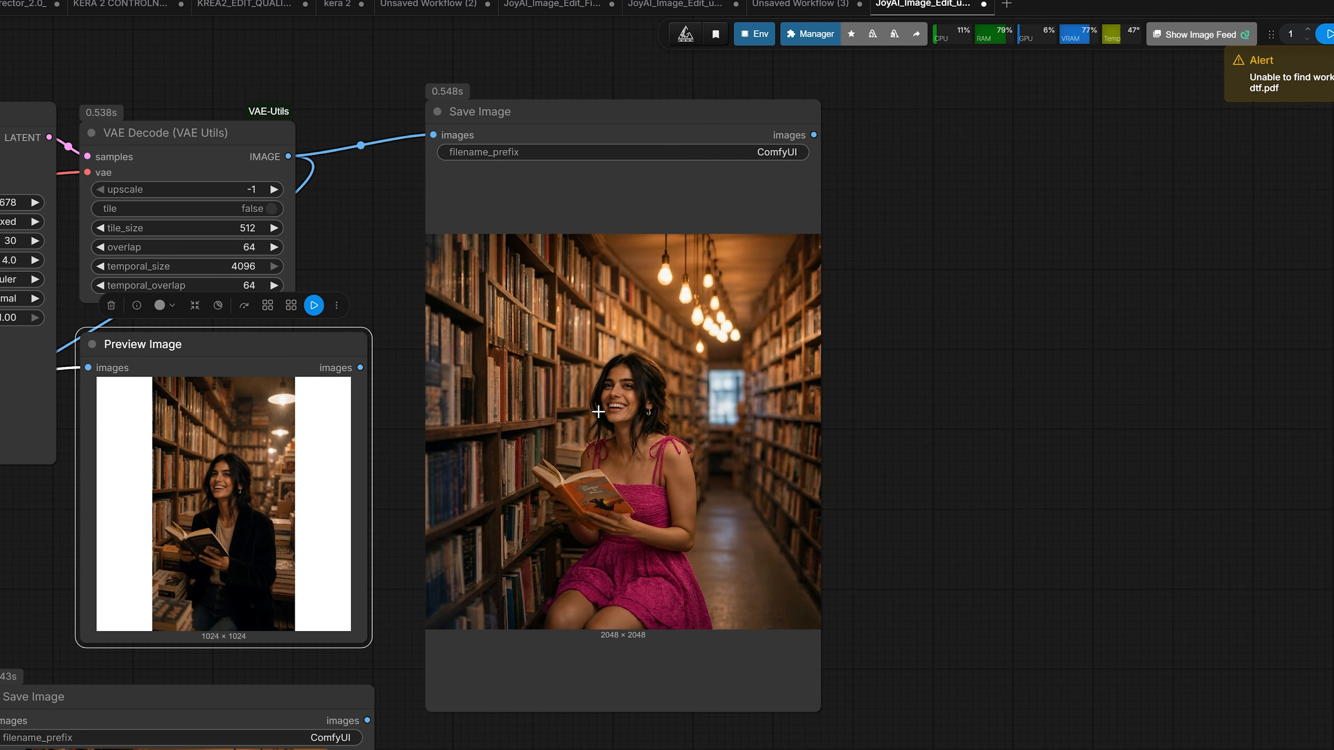
pyautogui.scroll(4, 598, 412)
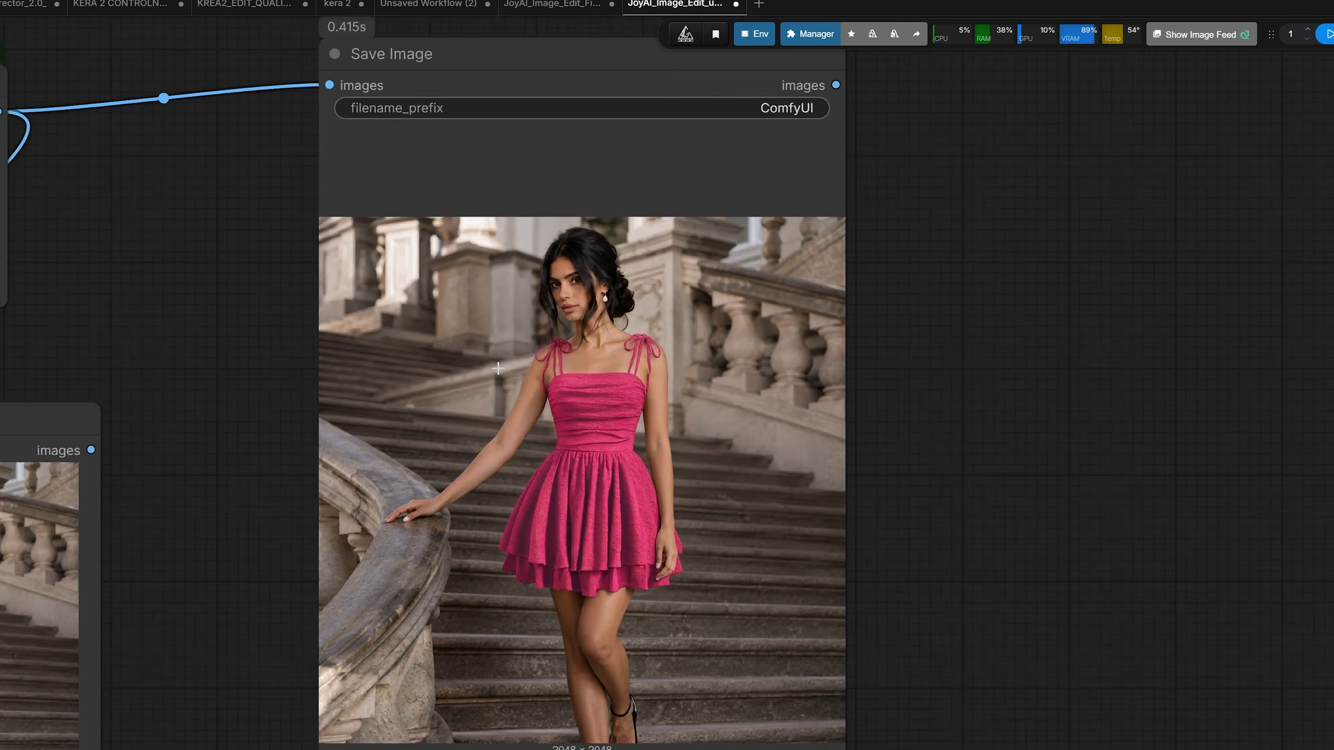
# Inspect the staircase output in the other JoyAI edit workflow, checking the woman's face, skin and pink dress texture up close.
pyautogui.scroll(3, 534, 315)
pyautogui.scroll(3, 599, 415)
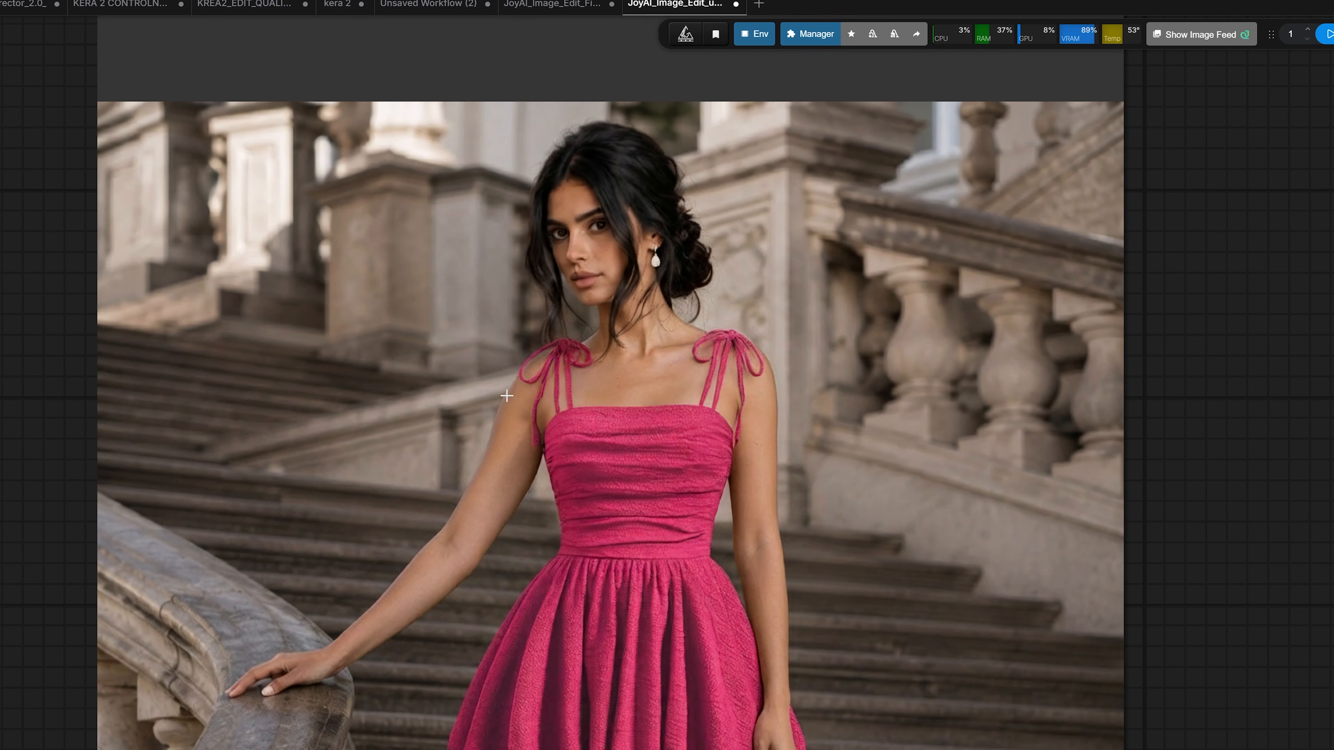
pyautogui.scroll(5, 592, 325)
pyautogui.scroll(-10, 557, 361)
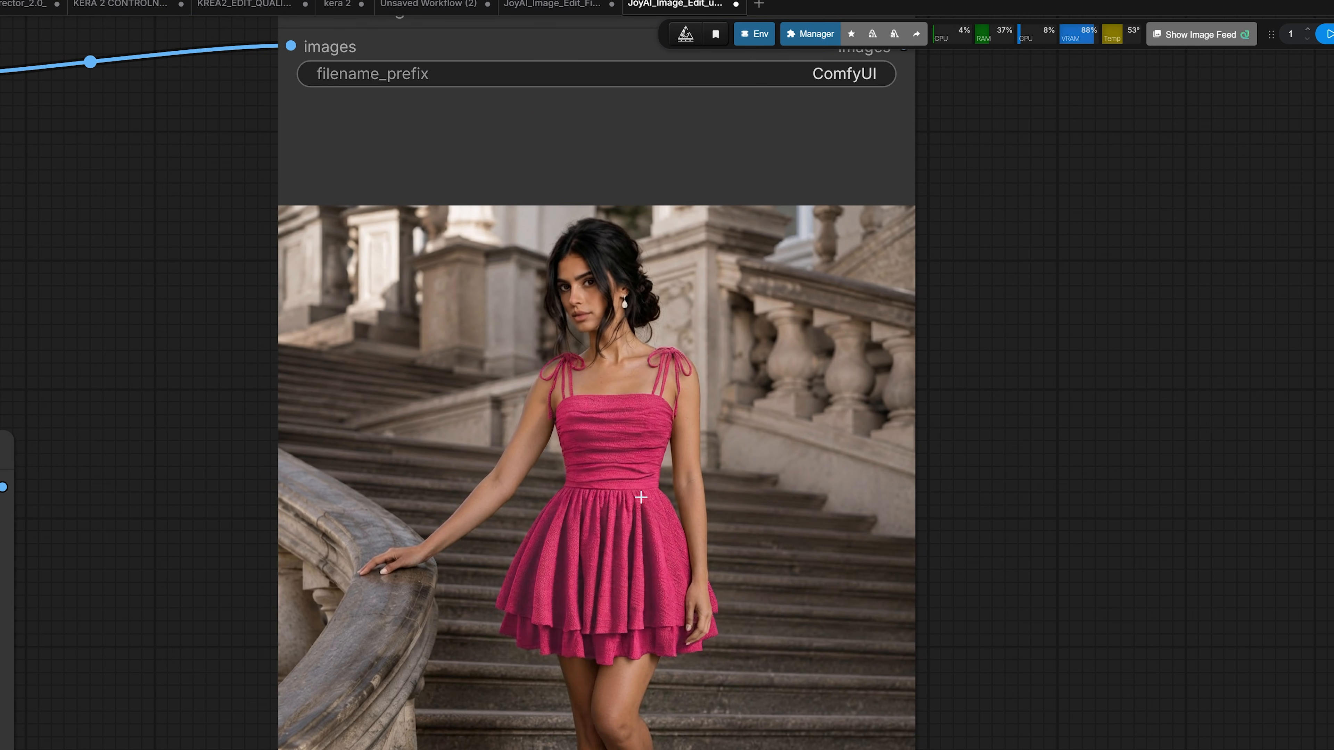
pyautogui.scroll(2, 641, 498)
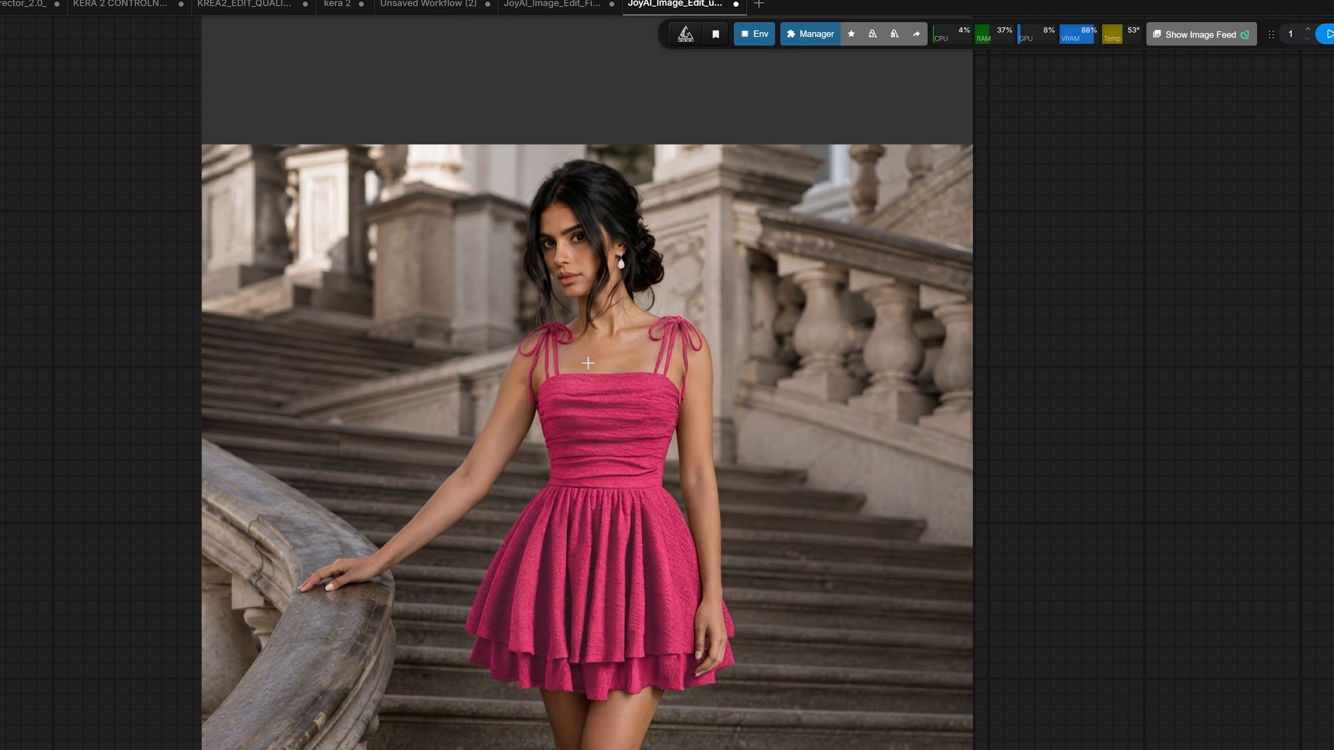